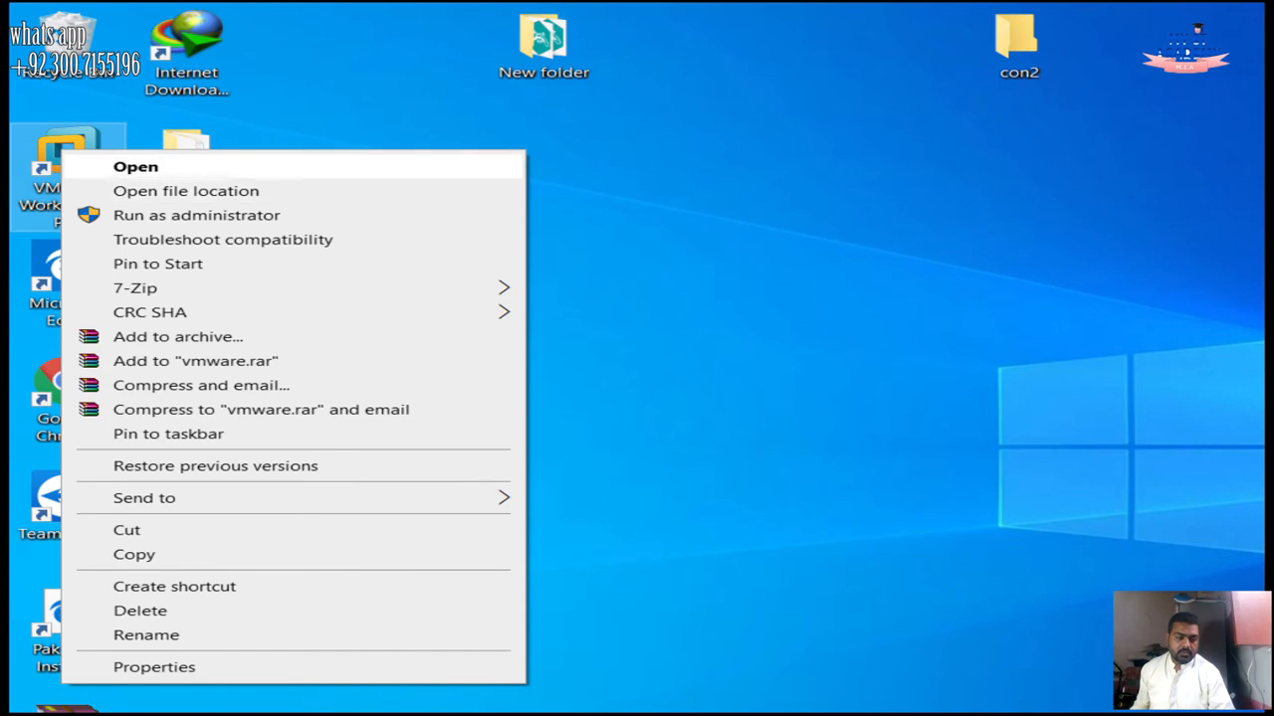
Launch VMware Workstation Pro from the desktop and show its Home page
{"action": "key", "text": "Escape"}
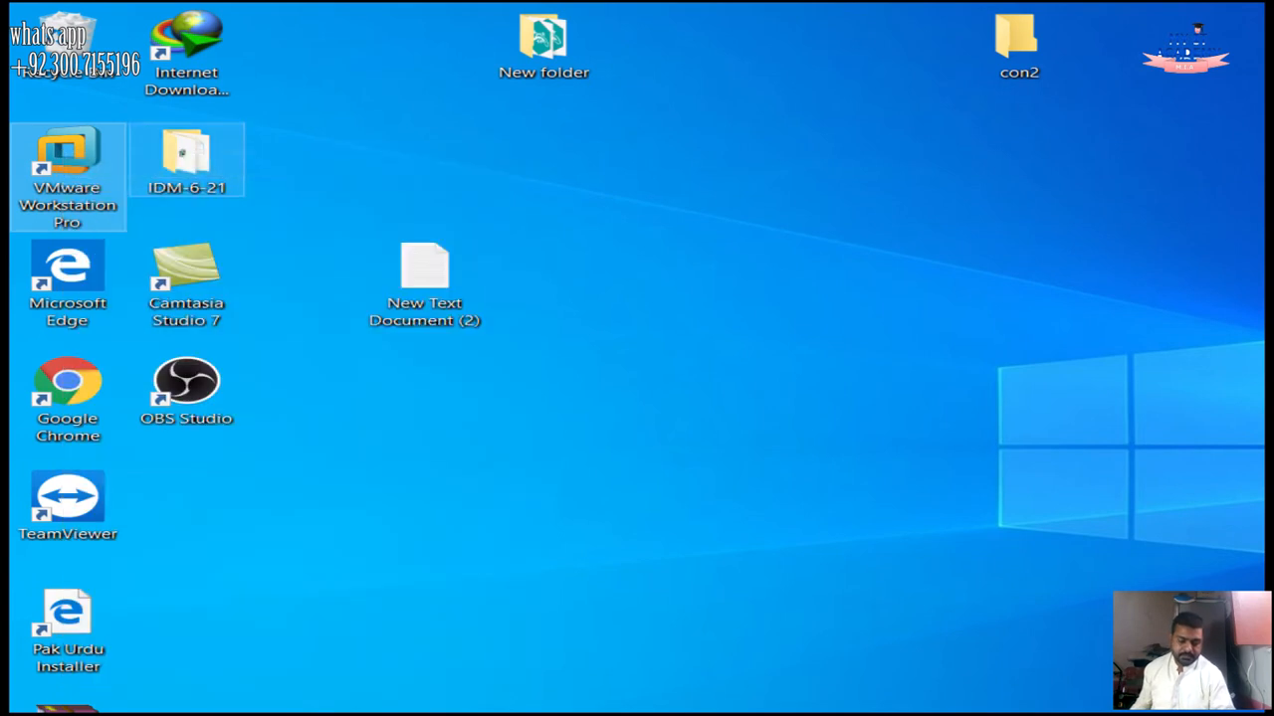
{"action": "key", "text": "Return"}
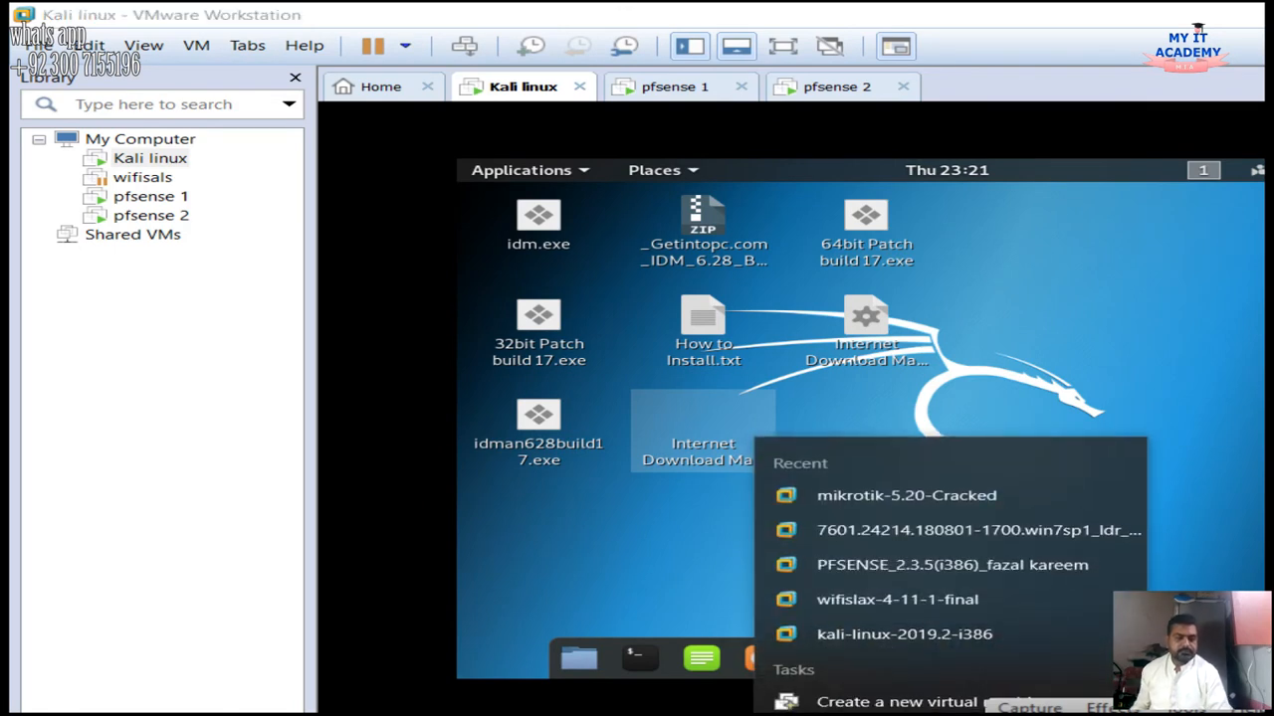
{"action": "key", "text": "Escape"}
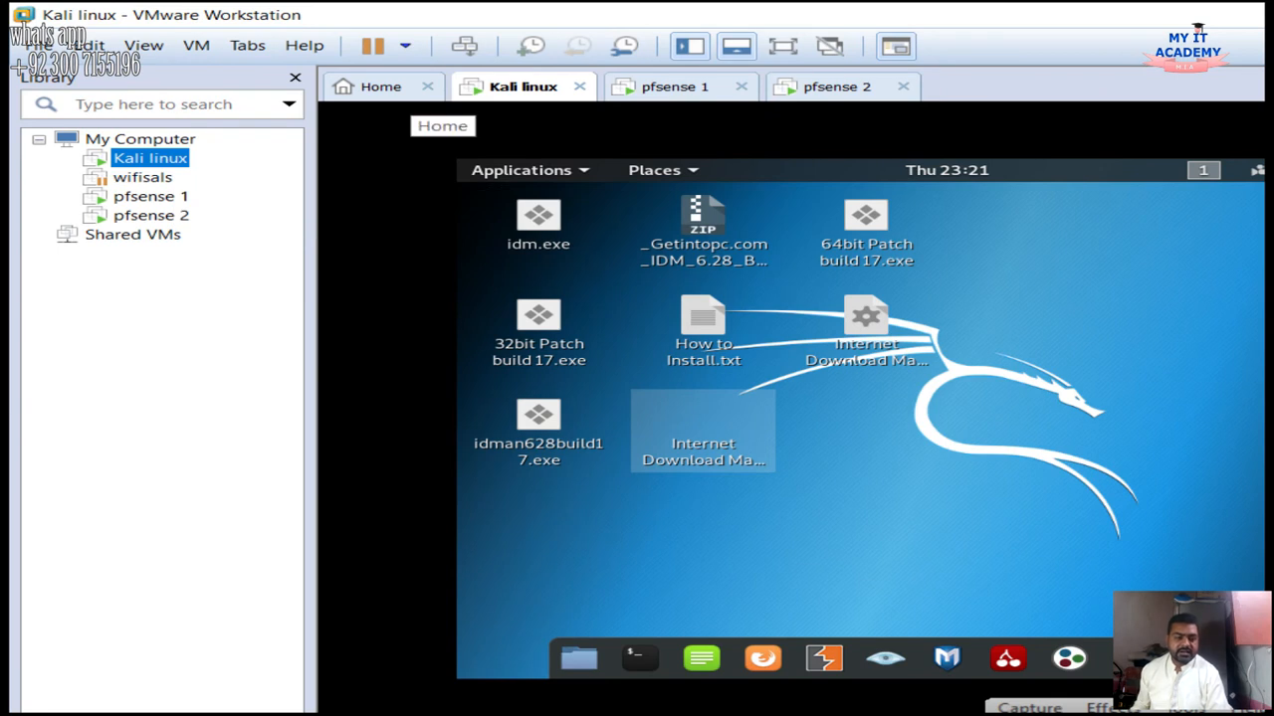
{"action": "left_click", "coordinate": [408, 91]}
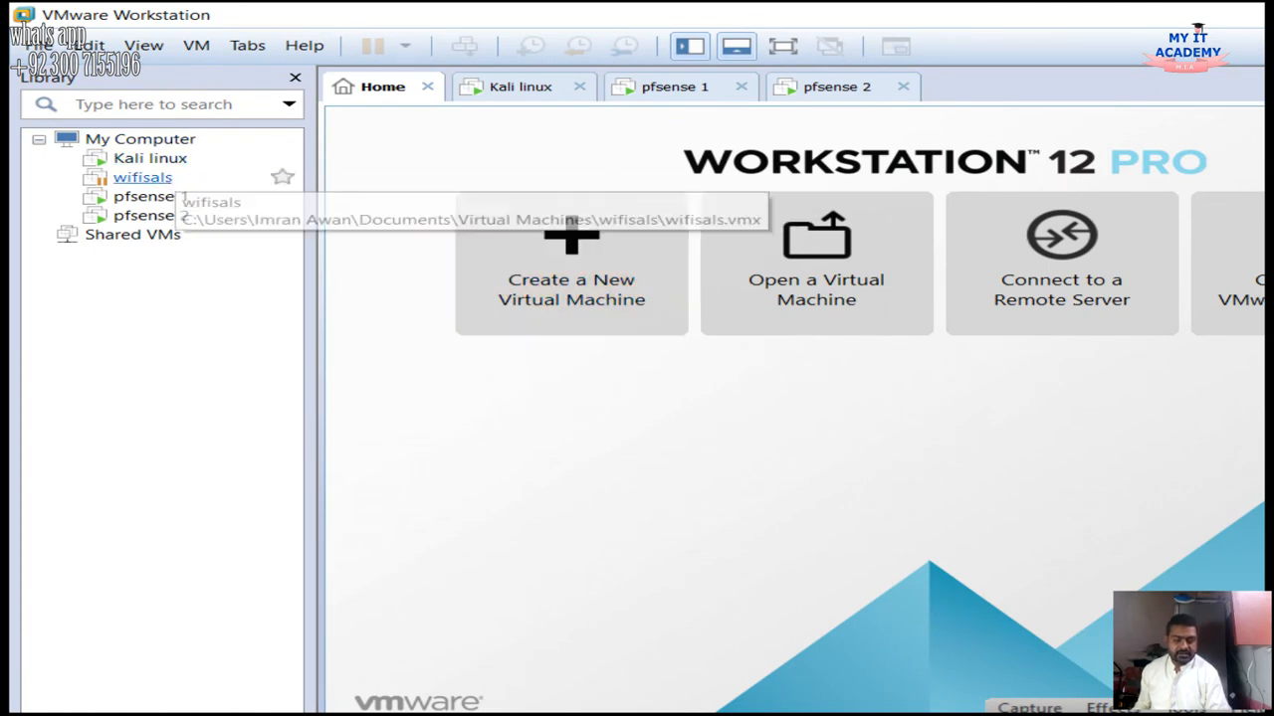
{"action": "left_click", "coordinate": [571, 268]}
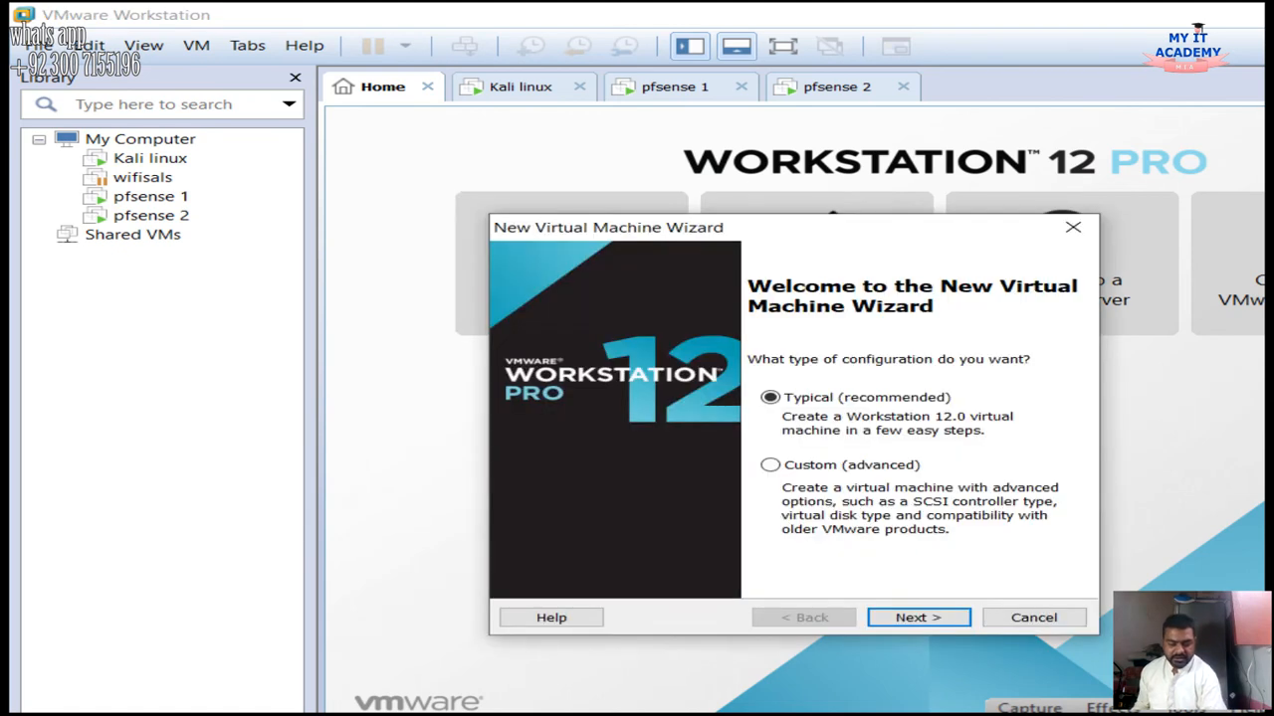
{"action": "key", "text": "Return"}
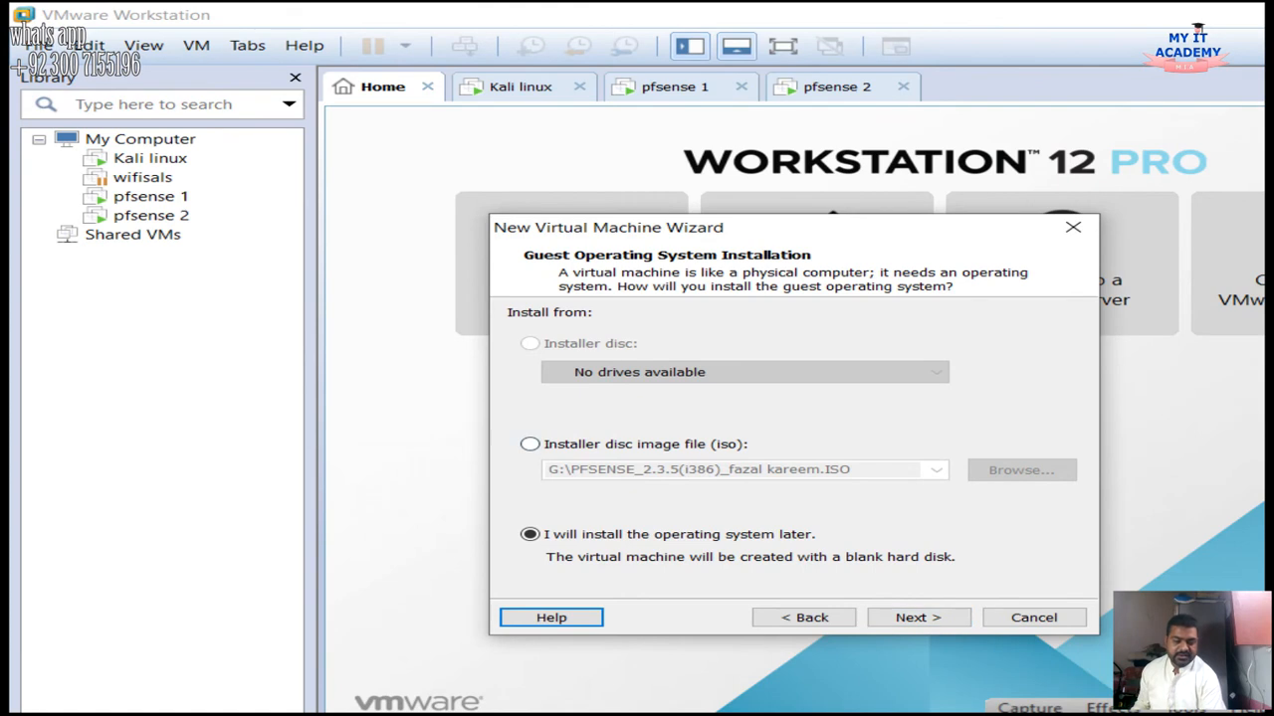
{"action": "left_click", "coordinate": [529, 444]}
{"action": "key", "text": "Return"}
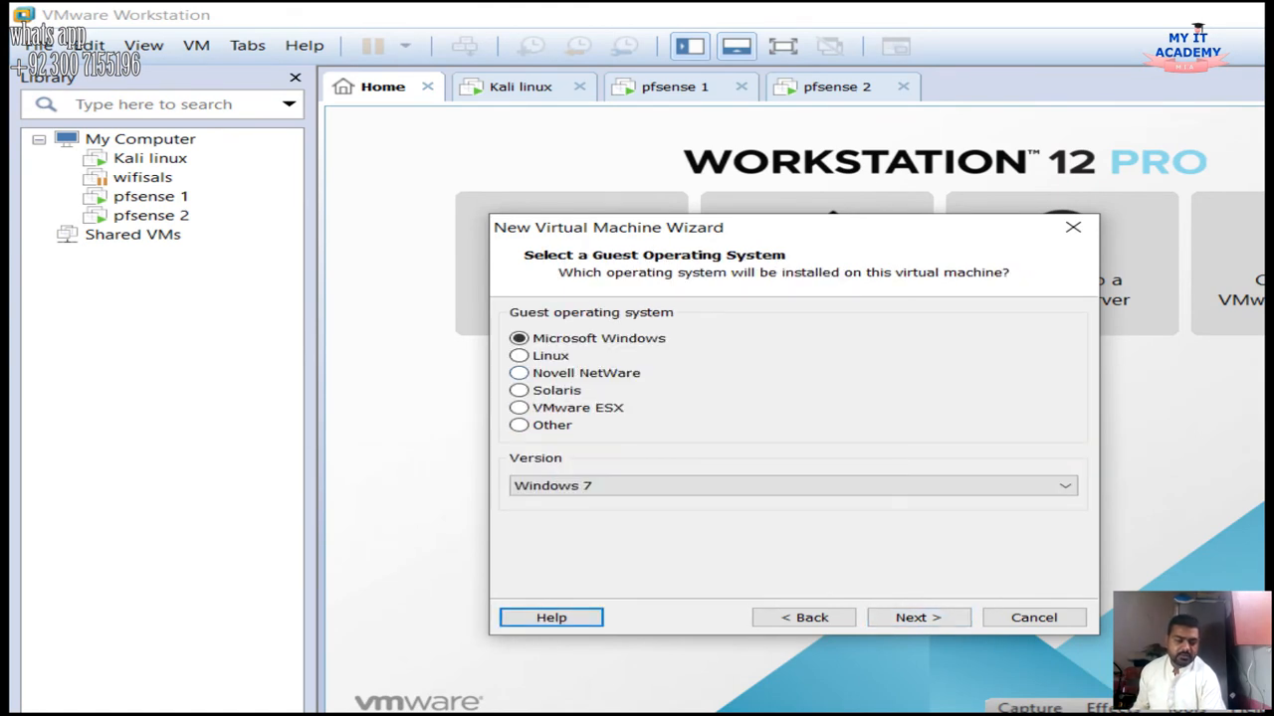
{"action": "left_click", "coordinate": [518, 373]}
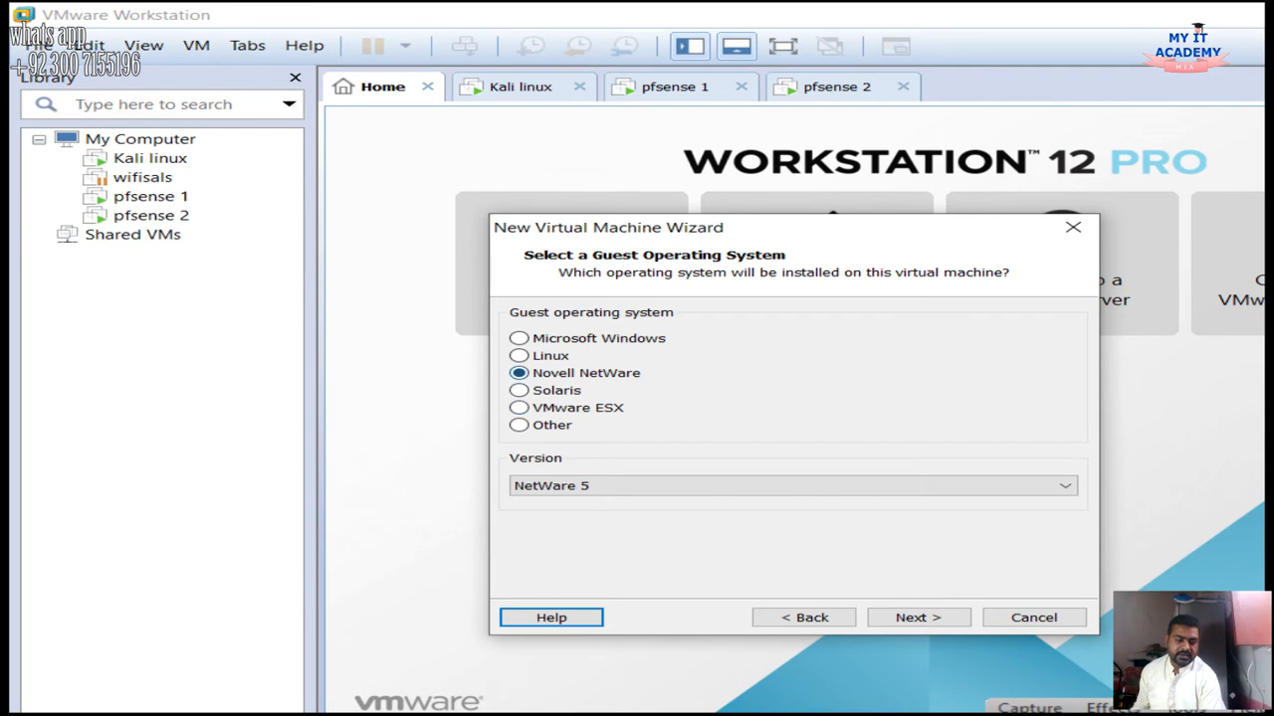
{"action": "left_click", "coordinate": [518, 338]}
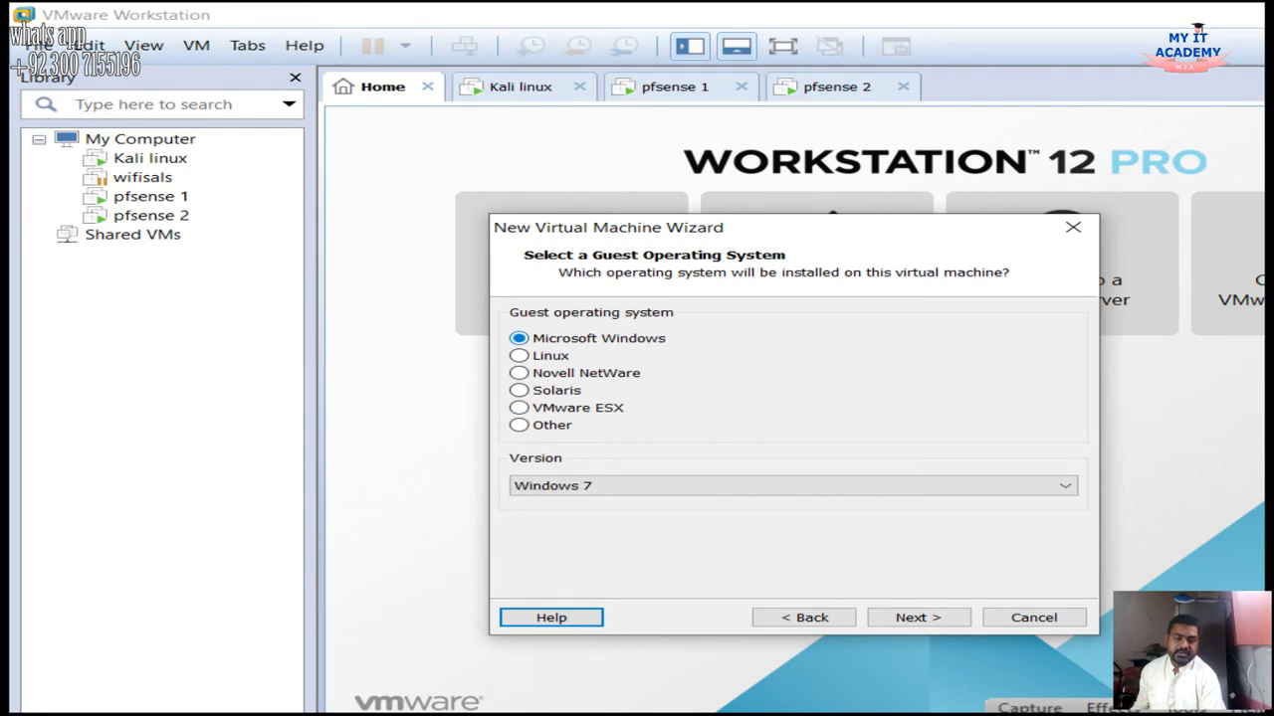
{"action": "left_click", "coordinate": [519, 425]}
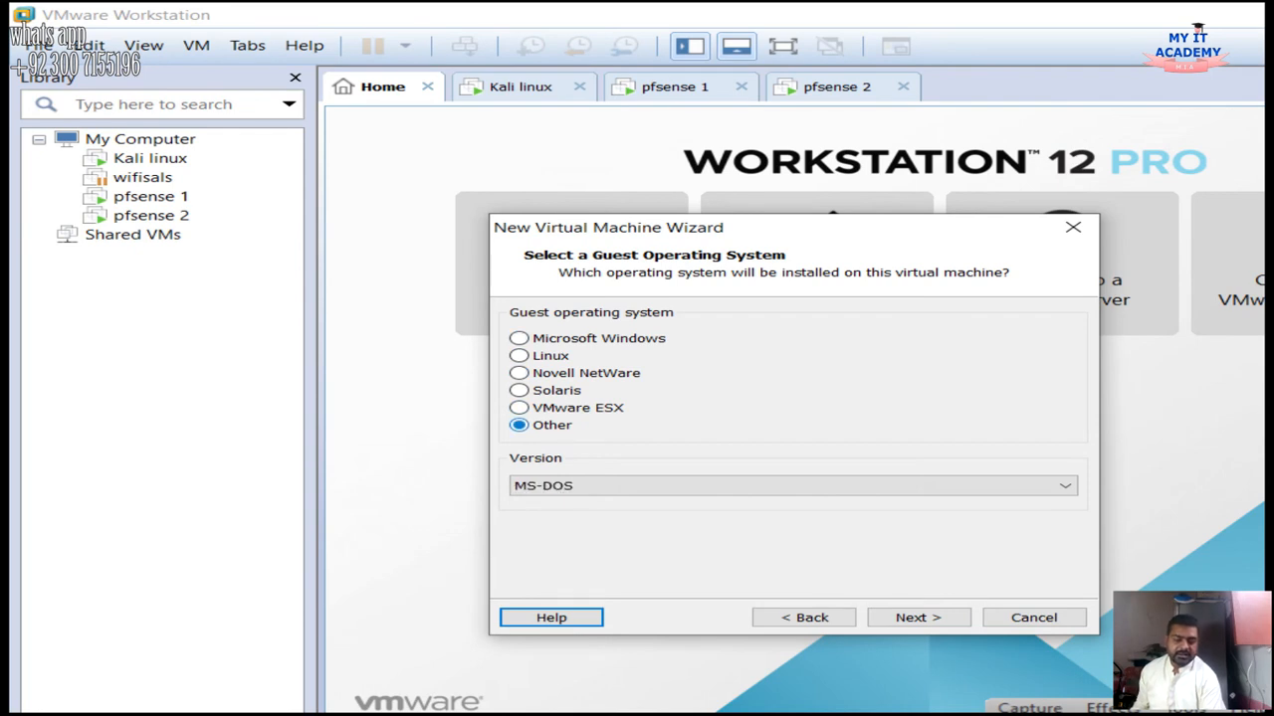
{"action": "left_click", "coordinate": [793, 485]}
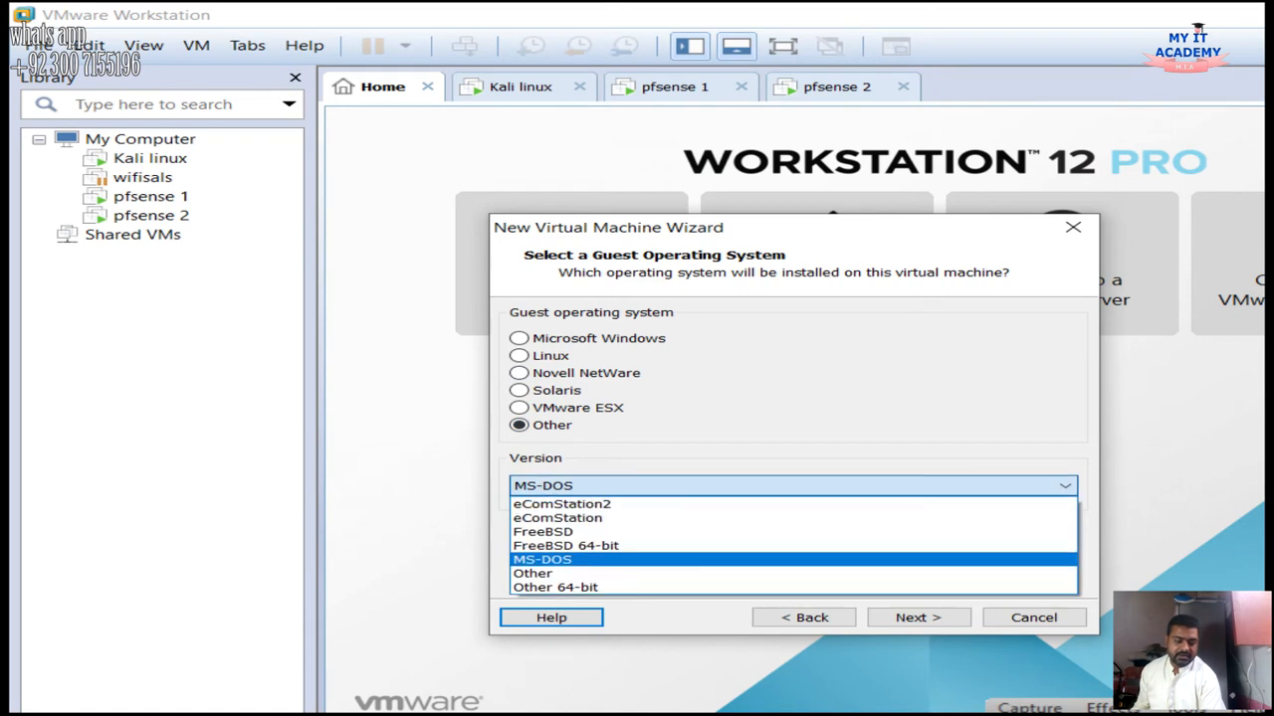
{"action": "key", "text": "Down"}
{"action": "key", "text": "Return"}
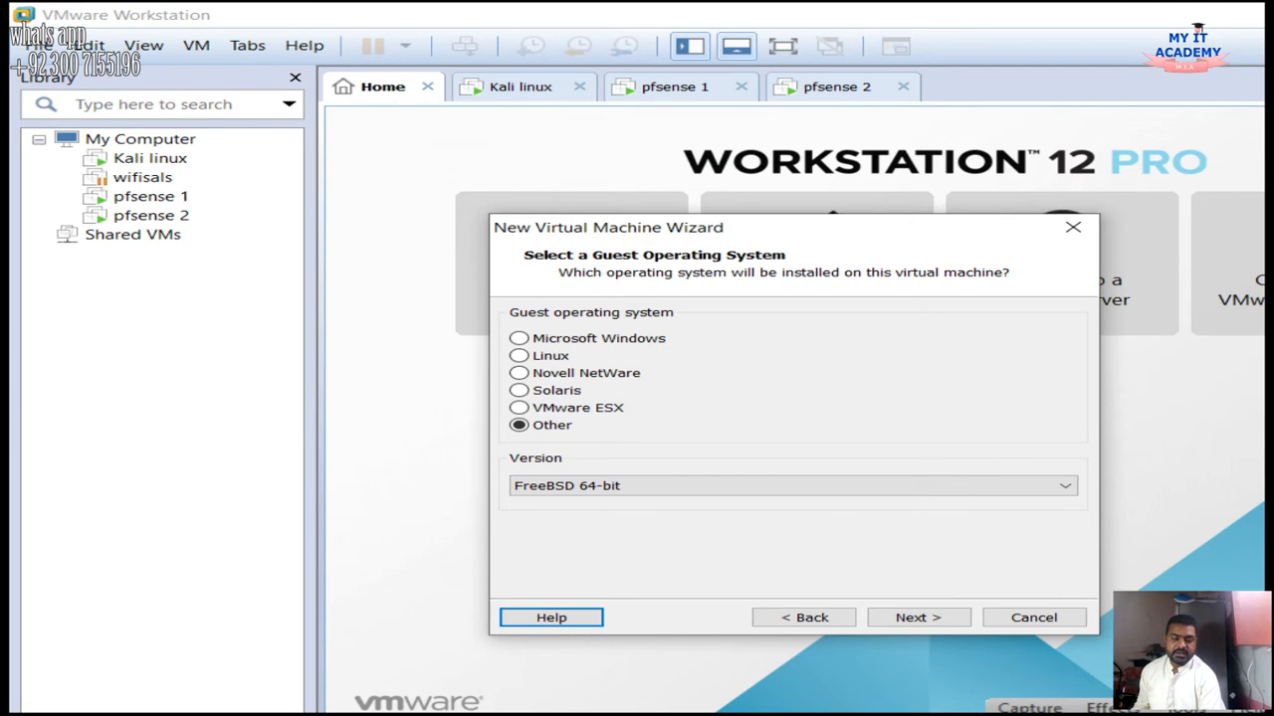
{"action": "left_click", "coordinate": [917, 617]}
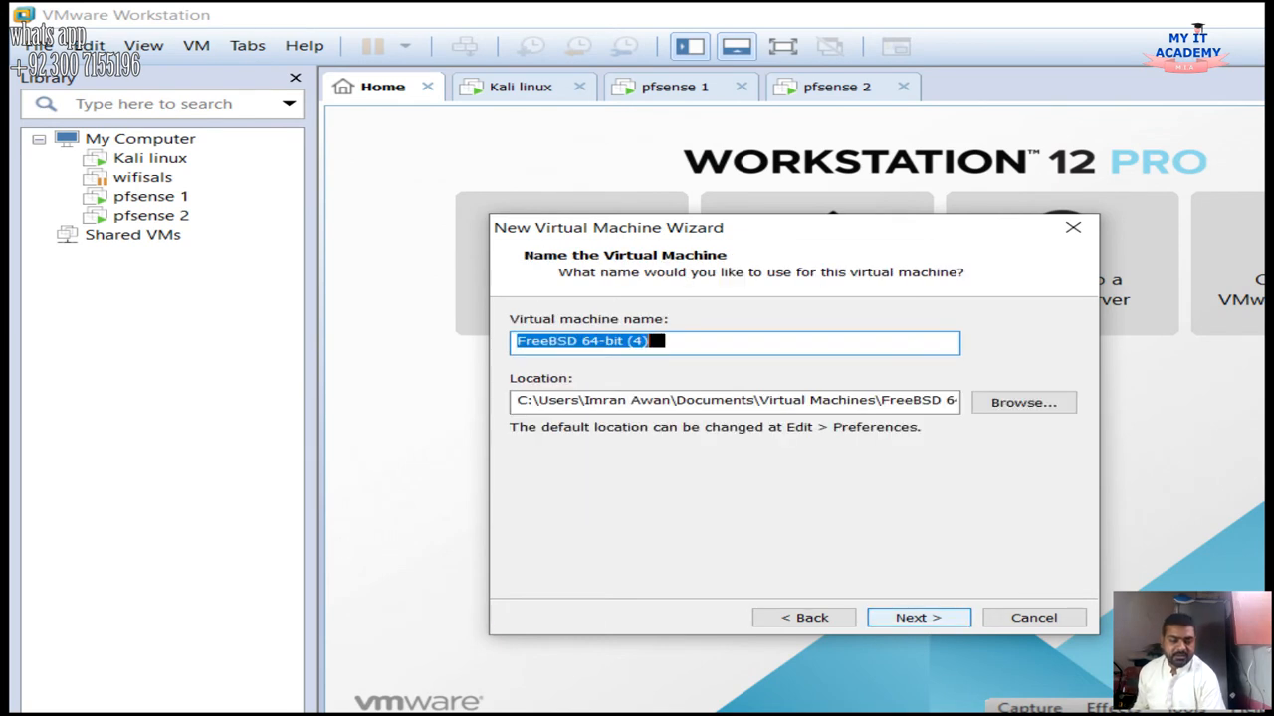
{"action": "key", "text": "Return"}
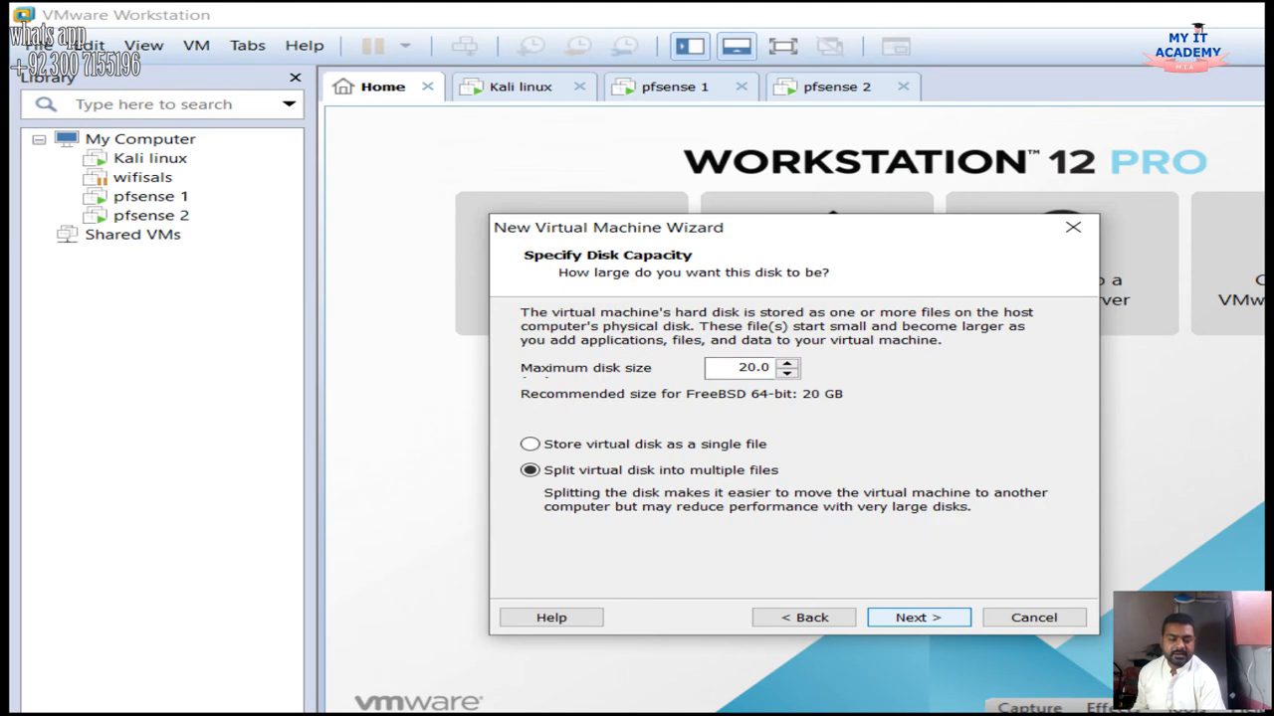
{"action": "key", "text": "Return"}
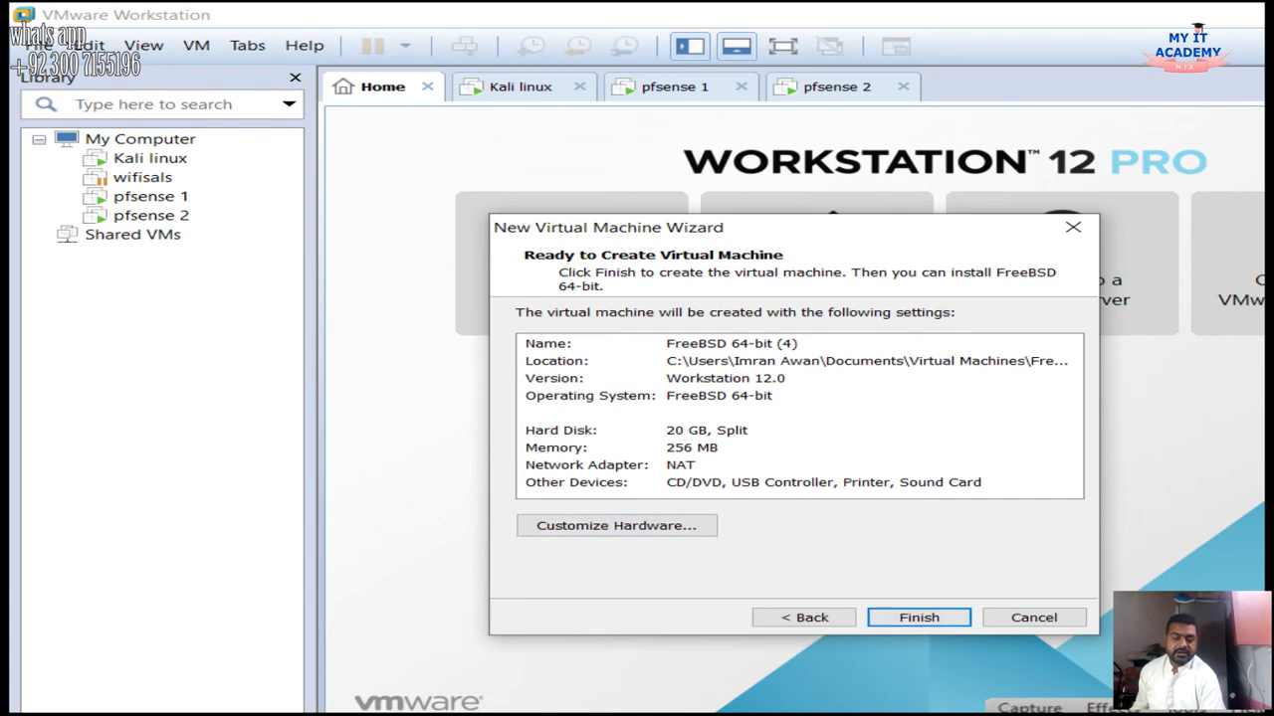
{"action": "left_click", "coordinate": [616, 526]}
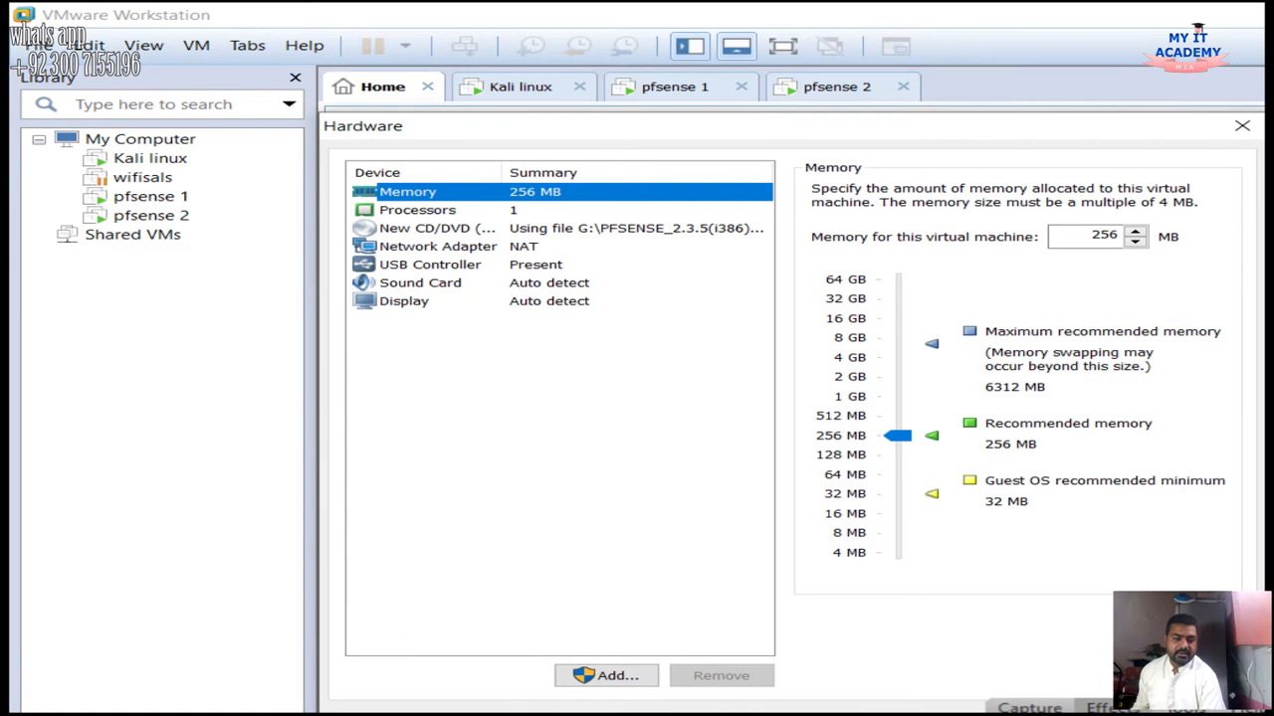
{"action": "key", "text": "Tab"}
{"action": "key", "text": "Up"}
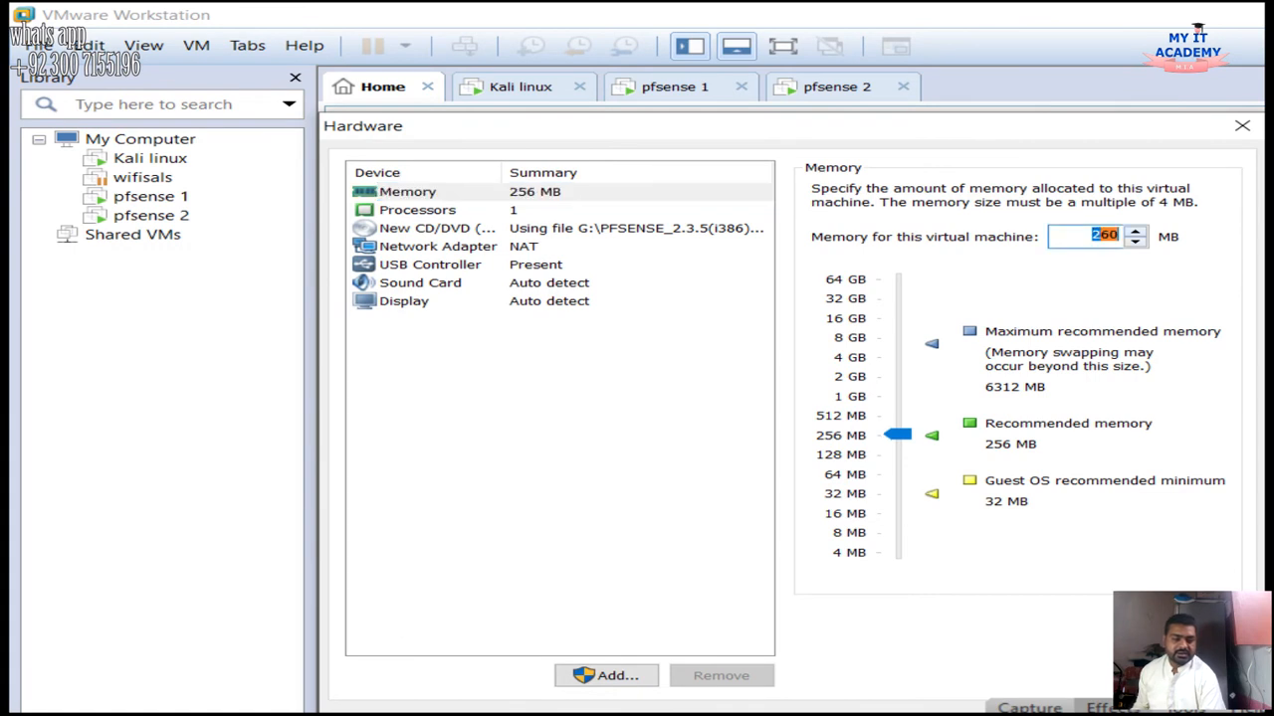
{"action": "left_click", "coordinate": [416, 210]}
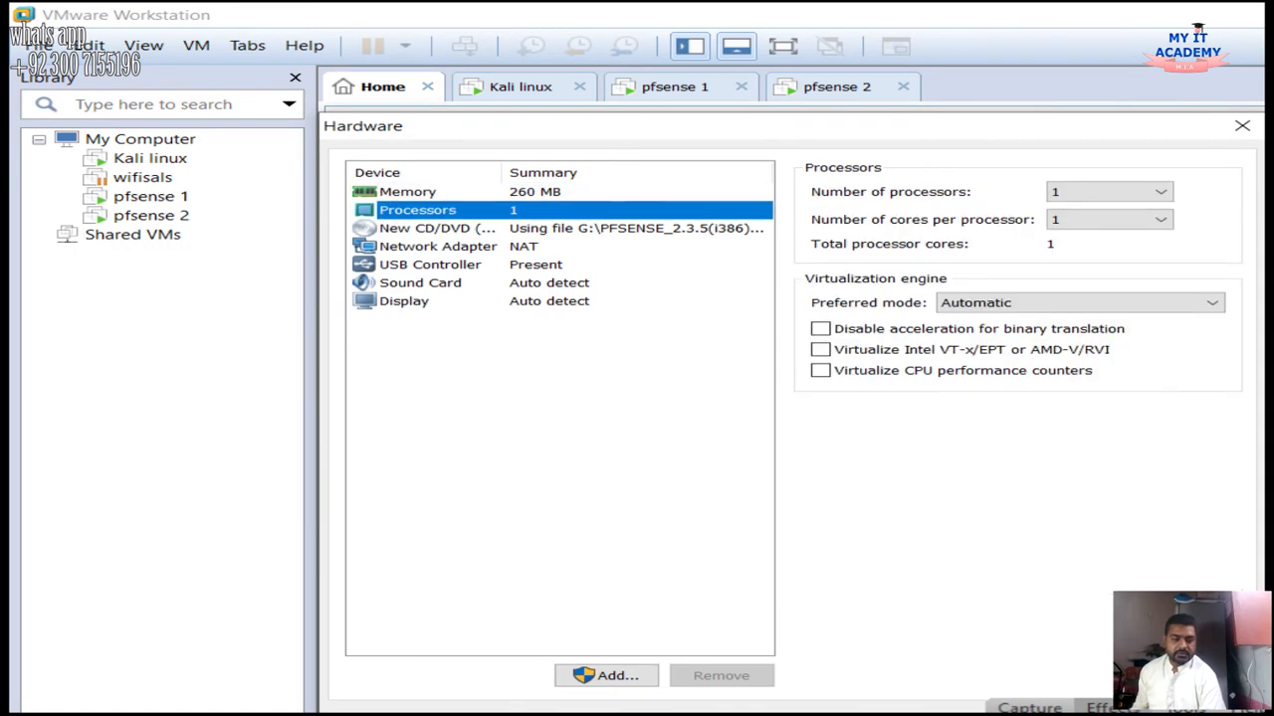
{"action": "left_click", "coordinate": [438, 246]}
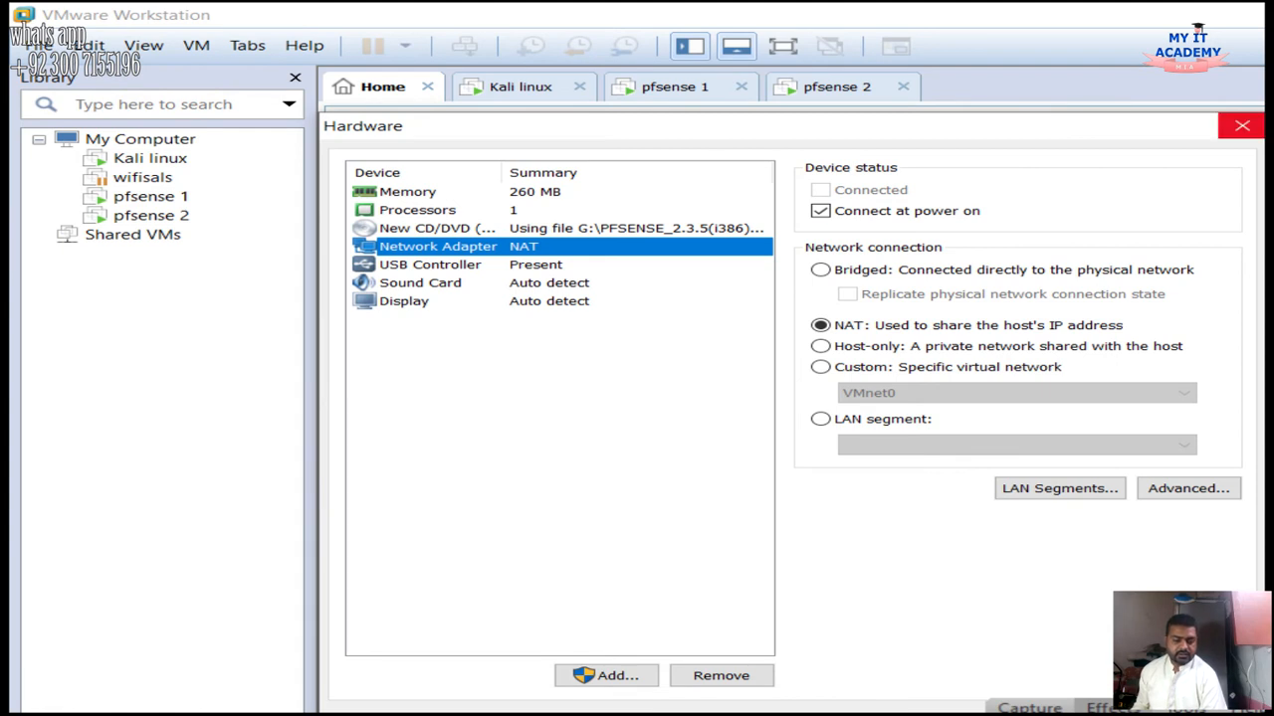
{"action": "left_click", "coordinate": [1241, 126]}
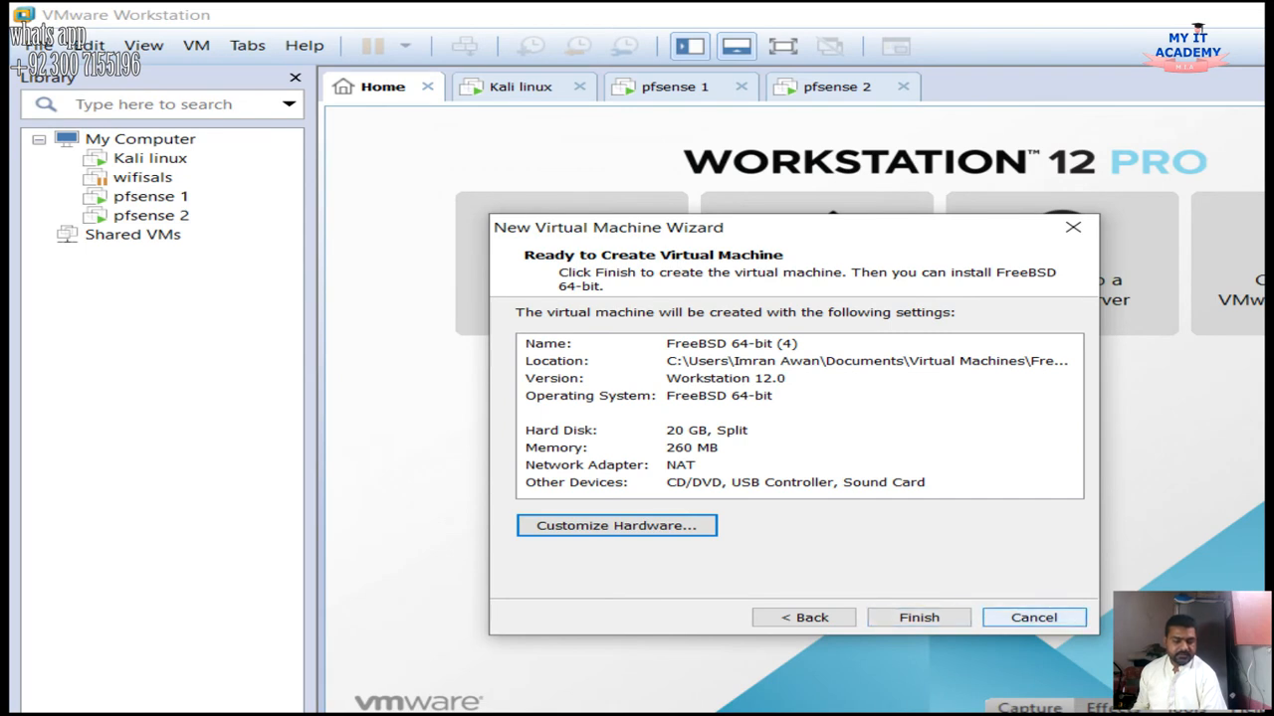
{"action": "key", "text": "Escape"}
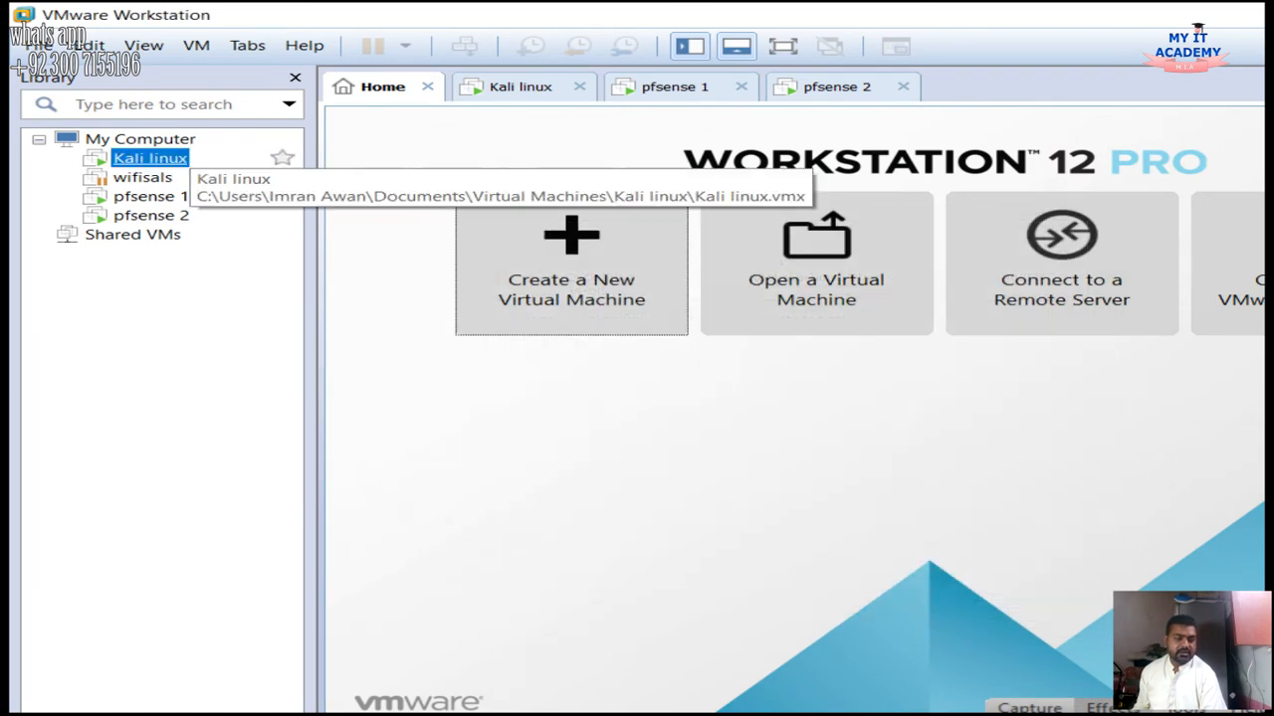
Examine the hardware settings of the Kali linux virtual machine, and close them without changes
{"action": "left_click", "coordinate": [149, 159]}
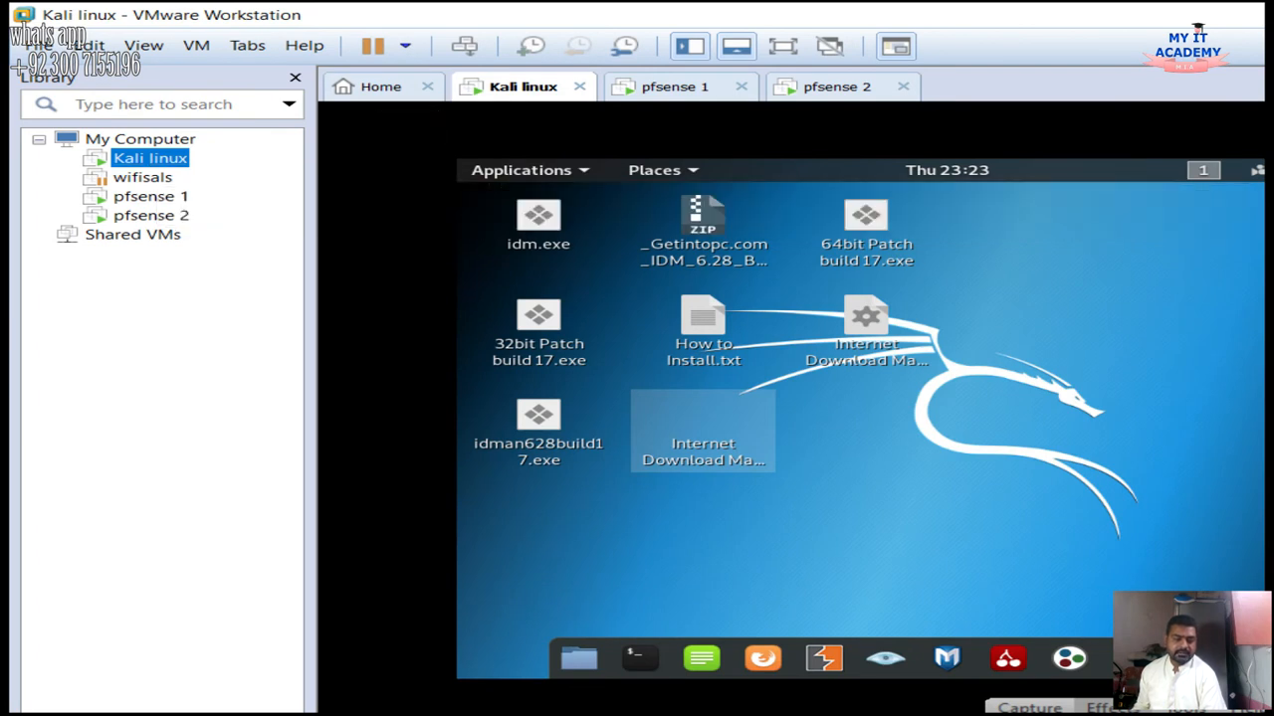
{"action": "right_click", "coordinate": [556, 85]}
{"action": "left_click", "coordinate": [654, 342]}
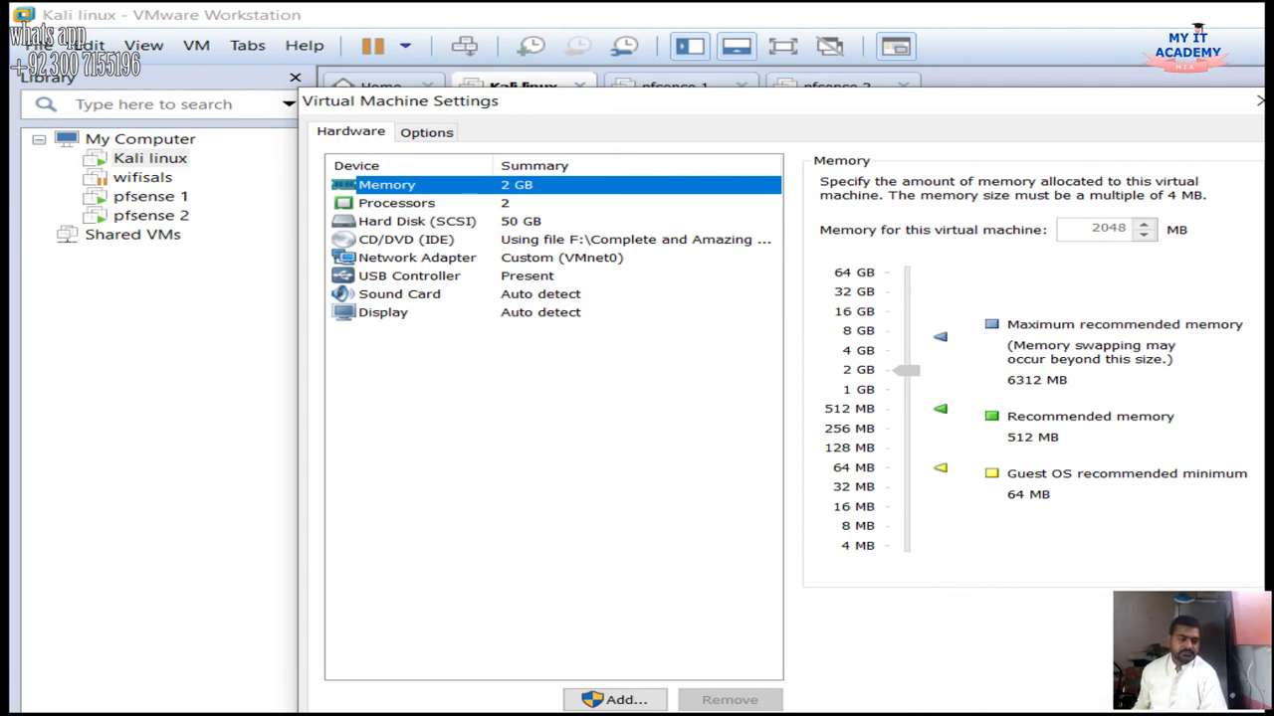
{"action": "left_click", "coordinate": [1256, 100]}
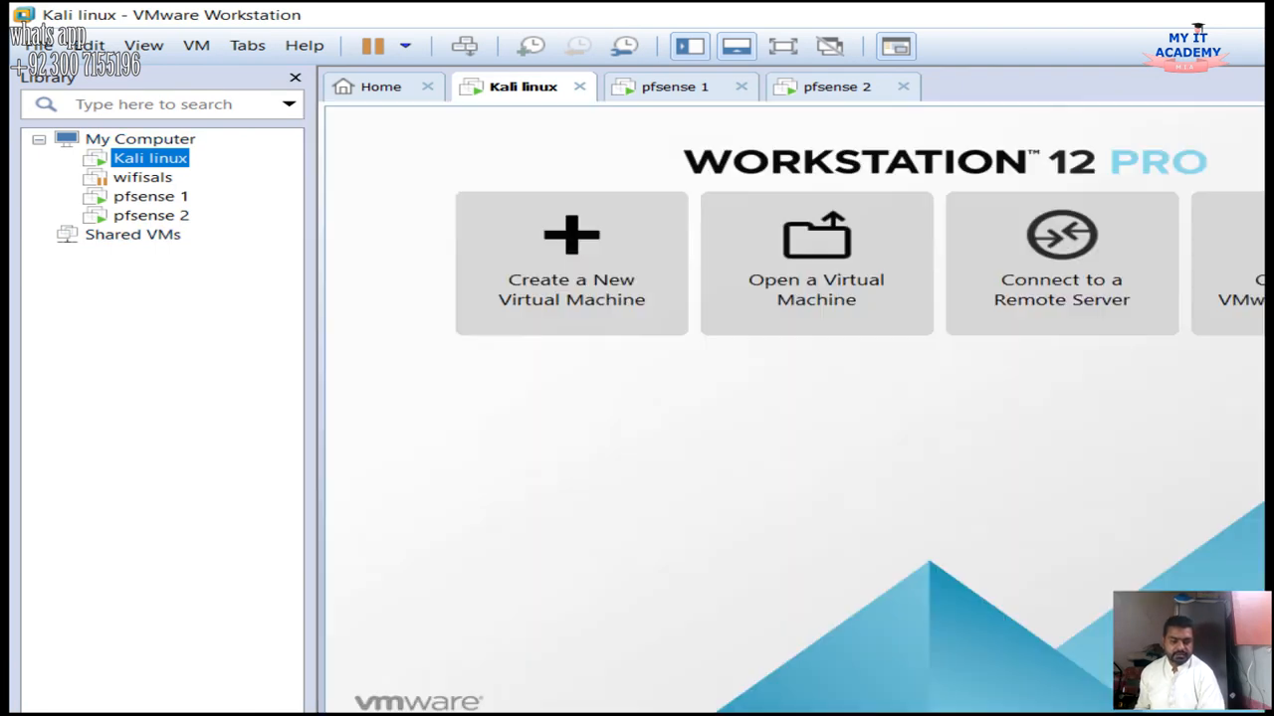
Start a new virtual machine with the Typical configuration, using the PFSENSE_2.3.5(i386) ISO as the installer disc image
{"action": "left_click", "coordinate": [381, 87]}
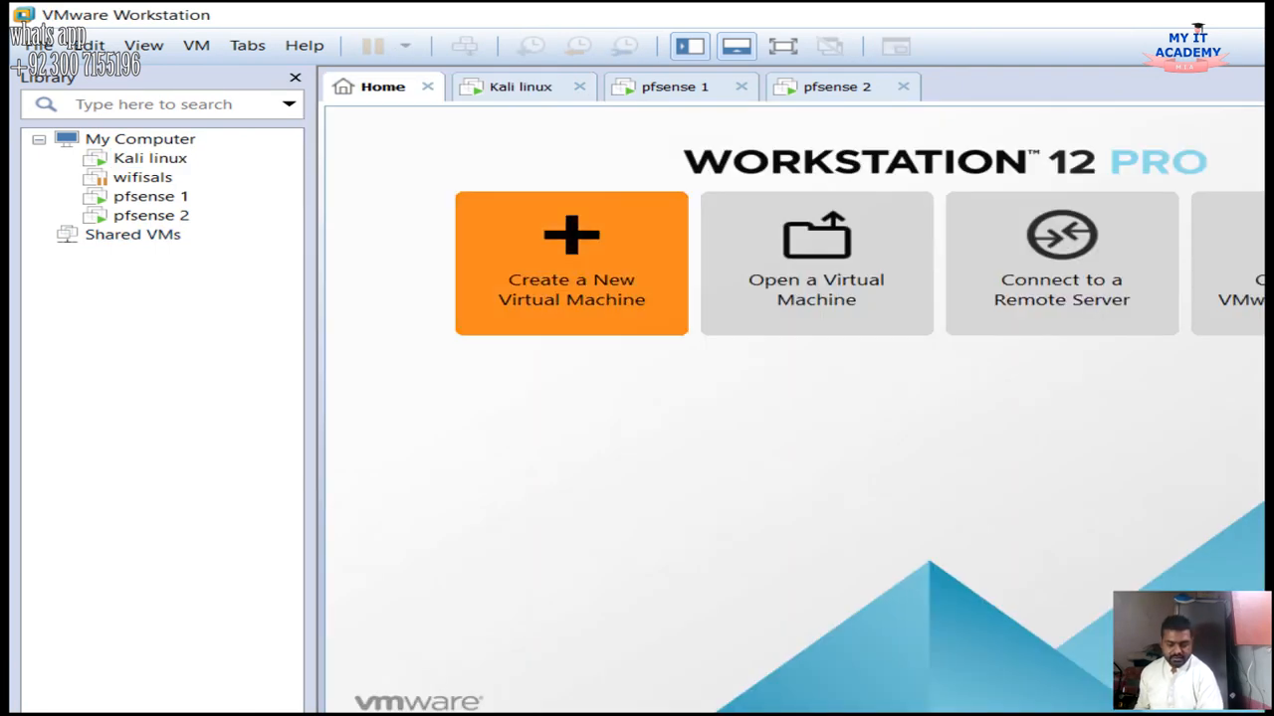
{"action": "left_click", "coordinate": [571, 264]}
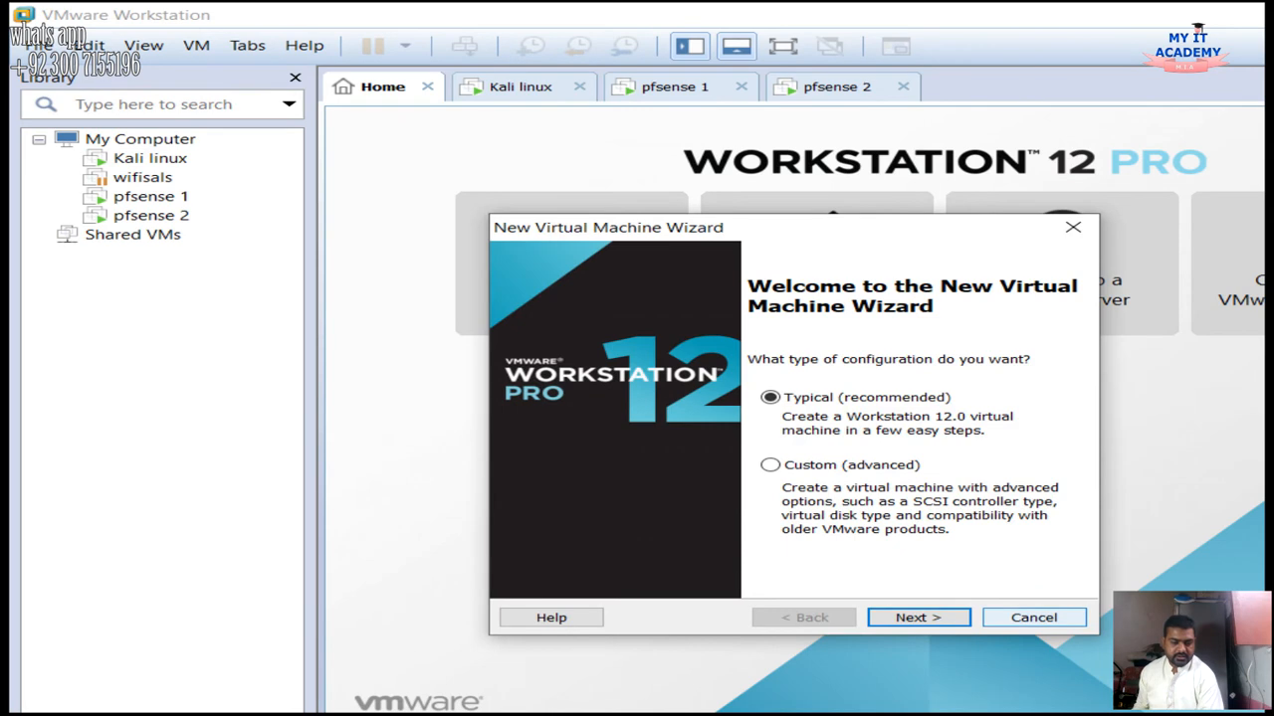
{"action": "key", "text": "Return"}
{"action": "left_click", "coordinate": [530, 445]}
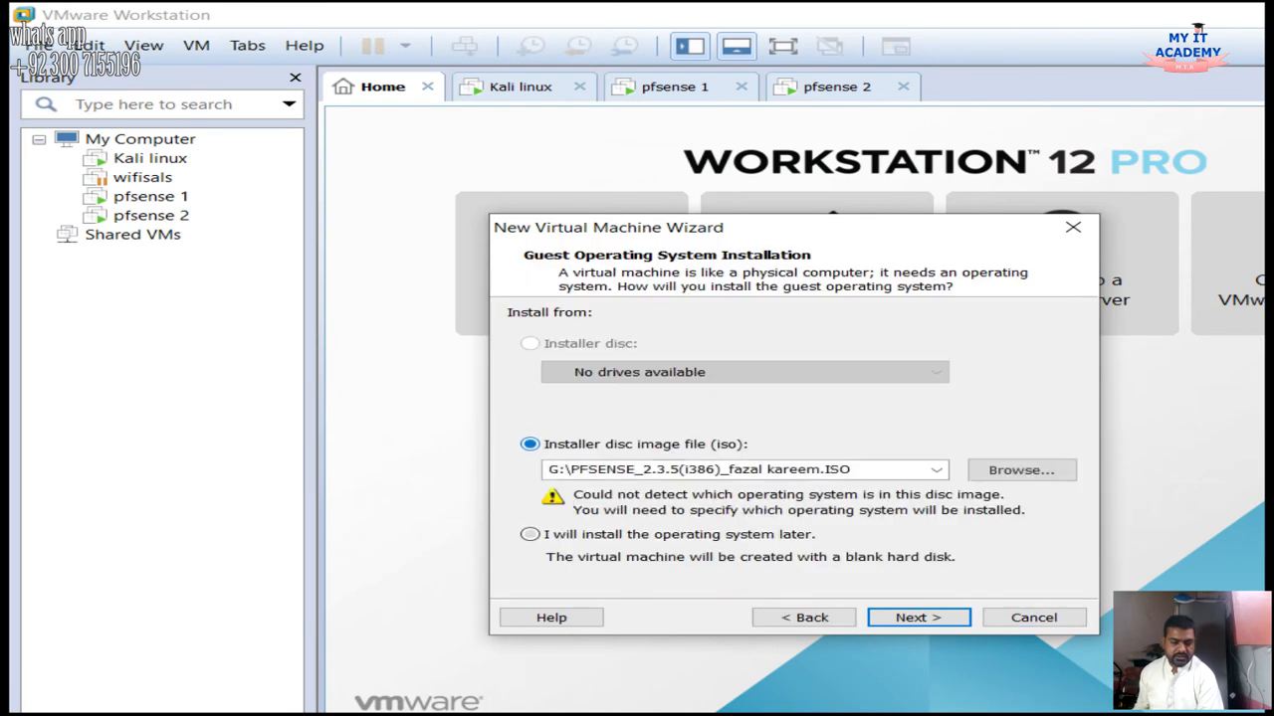
{"action": "left_click", "coordinate": [530, 535]}
{"action": "left_click", "coordinate": [917, 618]}
Set the guest operating system to Other and its version to FreeBSD 64-bit
{"action": "left_click", "coordinate": [567, 408]}
{"action": "left_click", "coordinate": [550, 425]}
{"action": "left_click", "coordinate": [597, 486]}
{"action": "key", "text": "Down"}
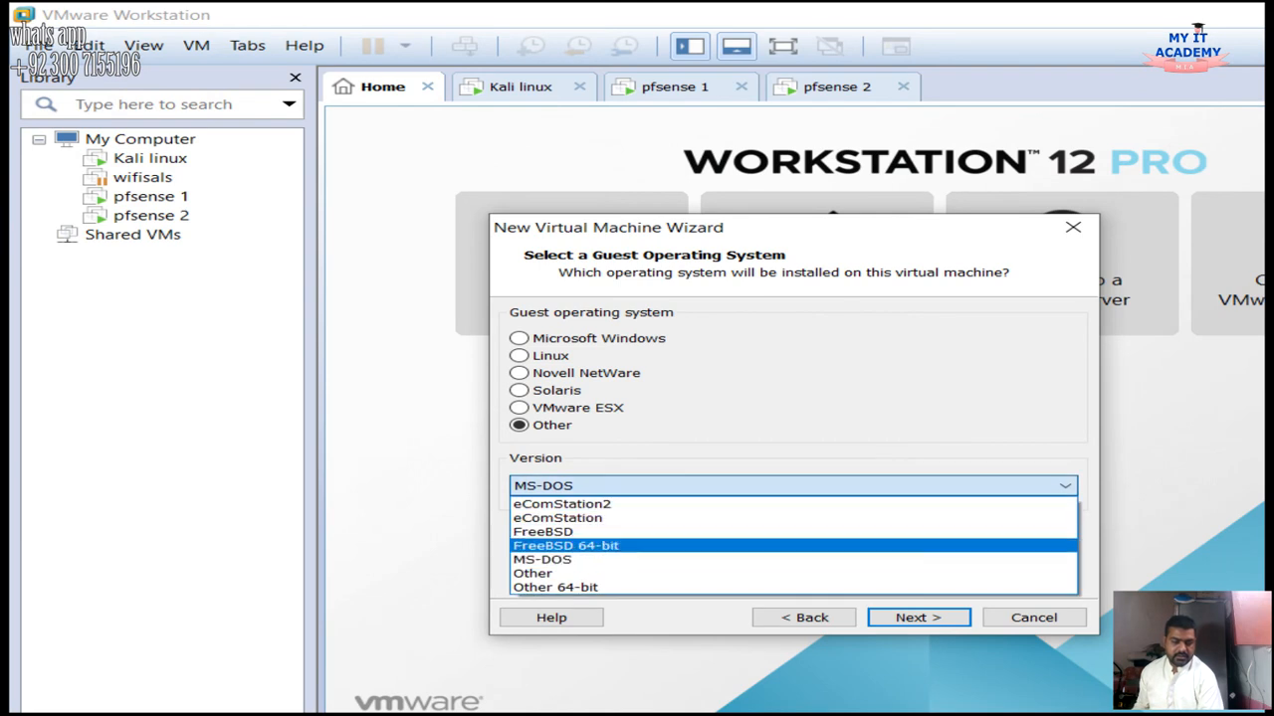
{"action": "key", "text": "Return"}
Accept the default name and location and the 20 GB disk split into multiple files, and finish creating the virtual machine
{"action": "key", "text": "Return"}
{"action": "key", "text": "Return"}
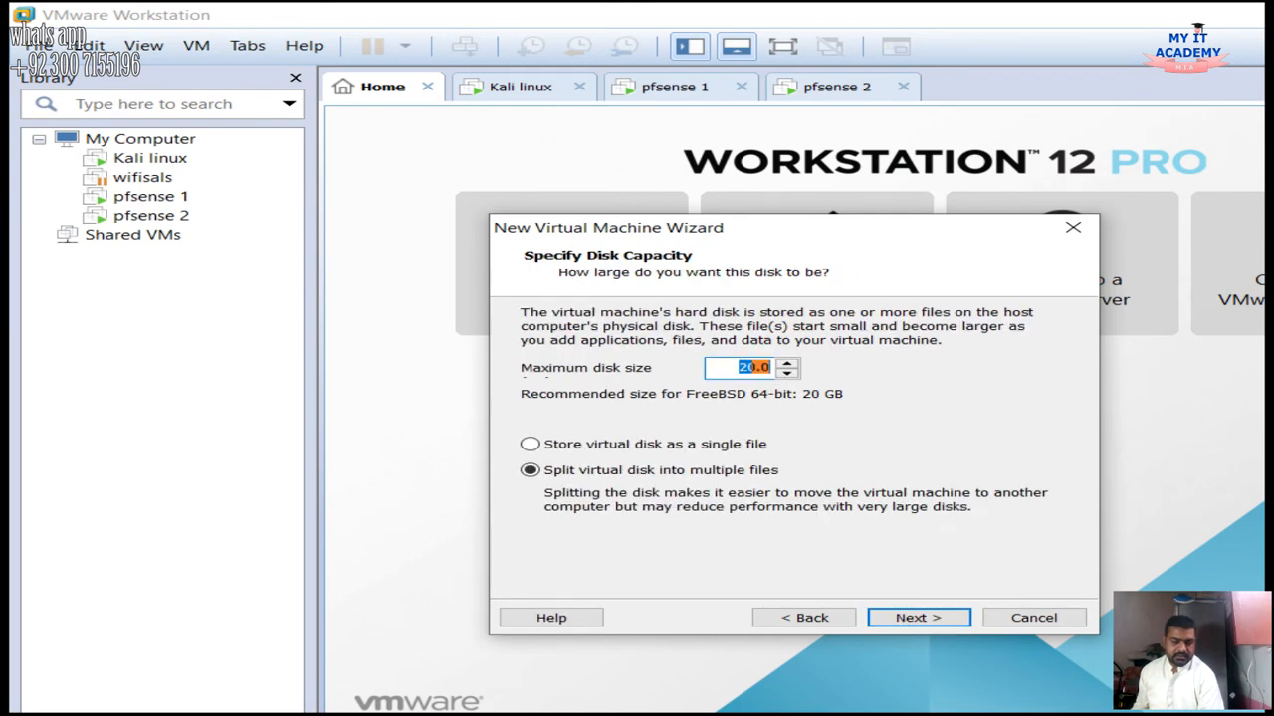
{"action": "key", "text": "Return"}
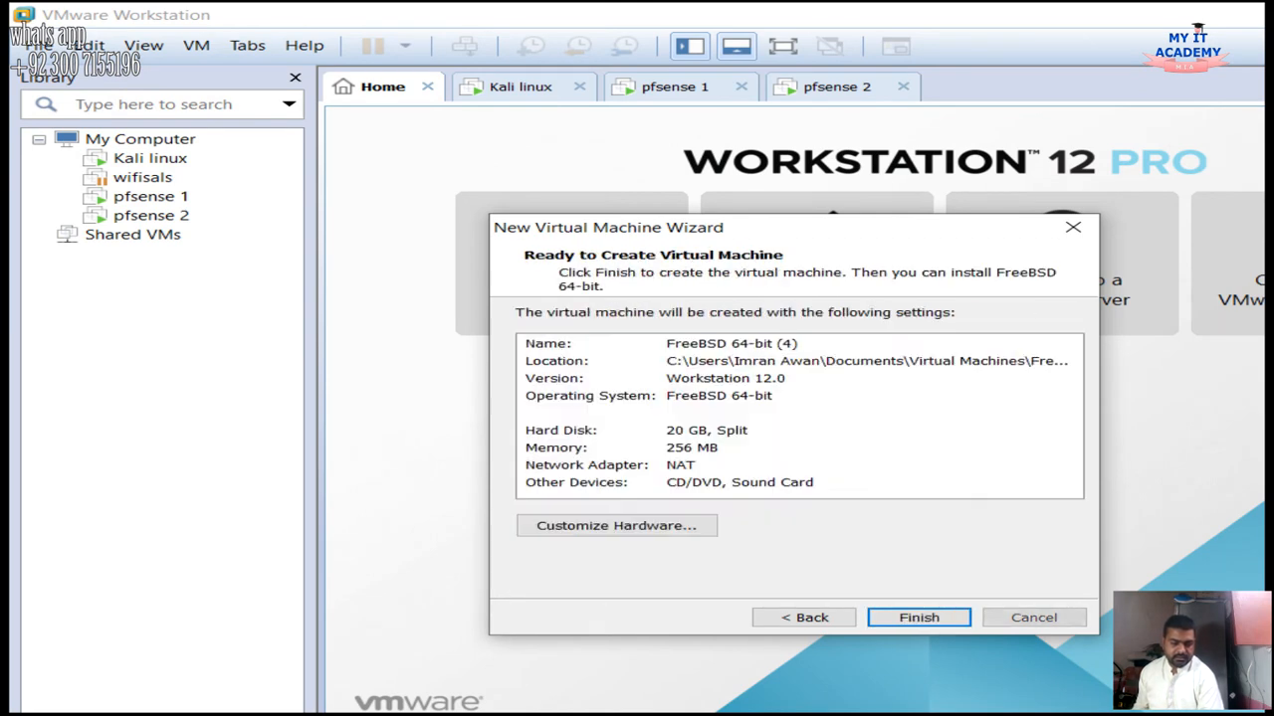
{"action": "key", "text": "Return"}
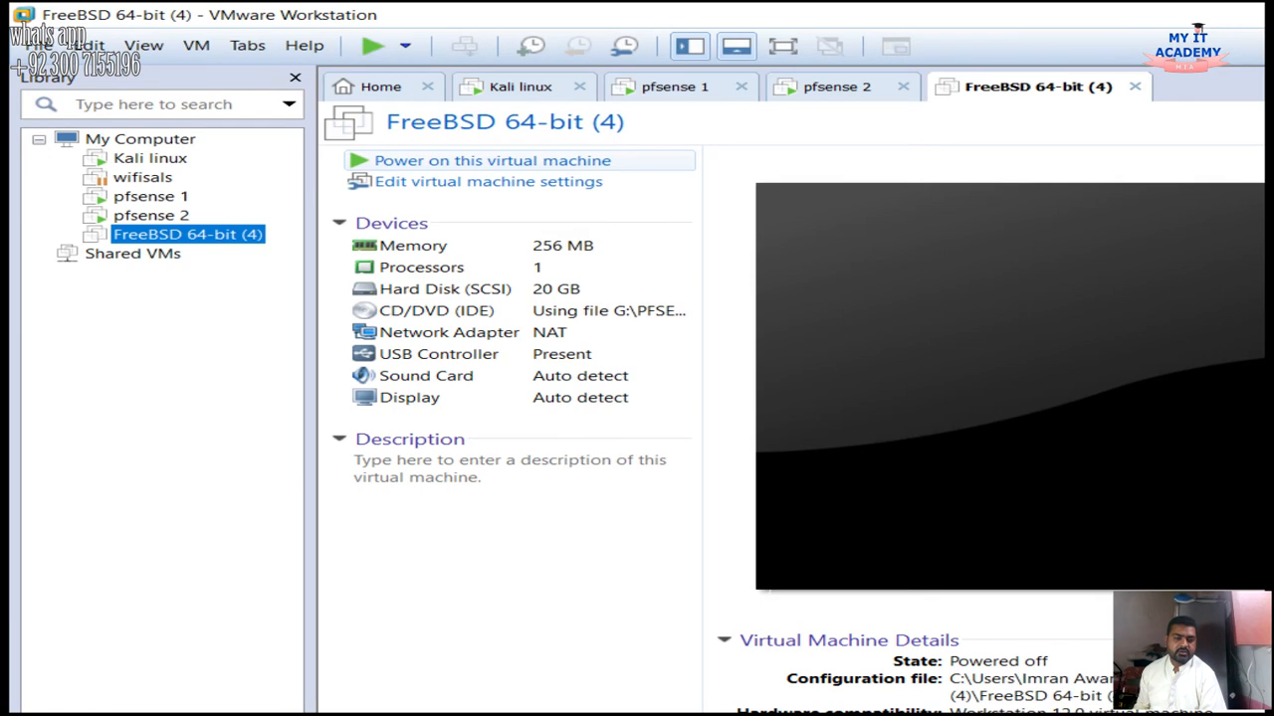
Power on the new FreeBSD 64-bit virtual machine to boot pfSense, and close it by powering it off
{"action": "left_click", "coordinate": [493, 160]}
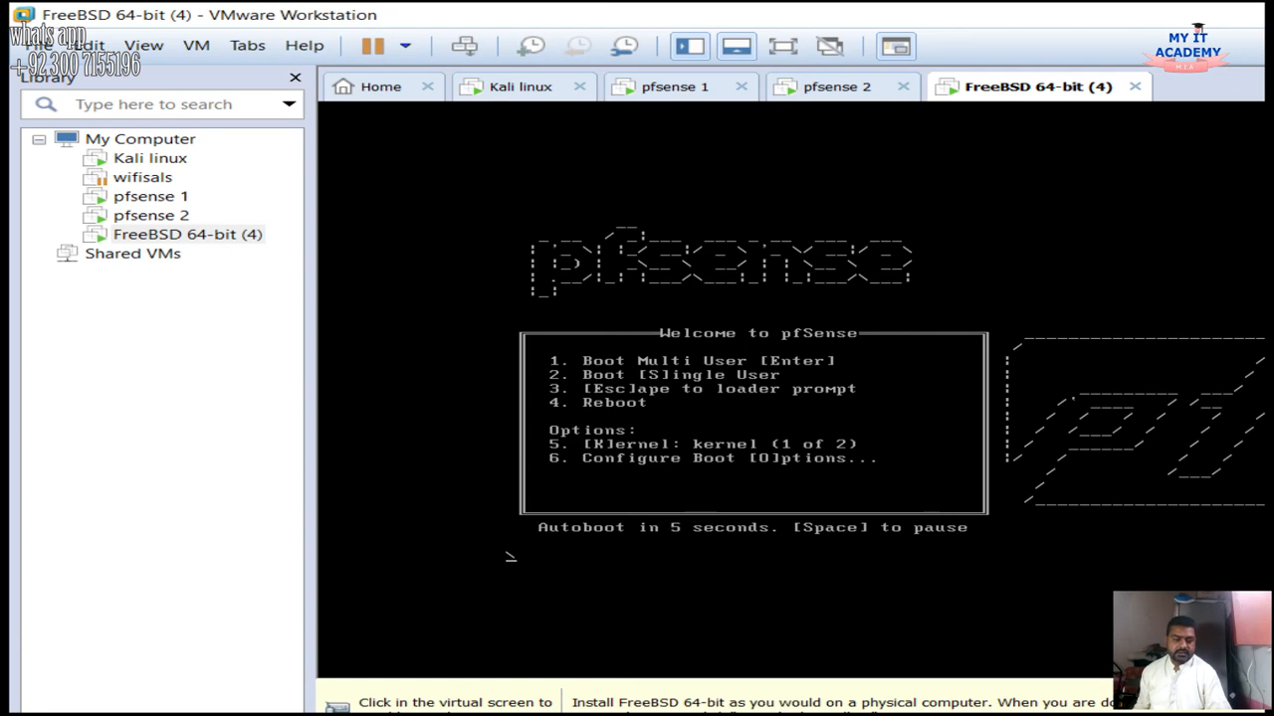
{"action": "left_click", "coordinate": [1135, 86]}
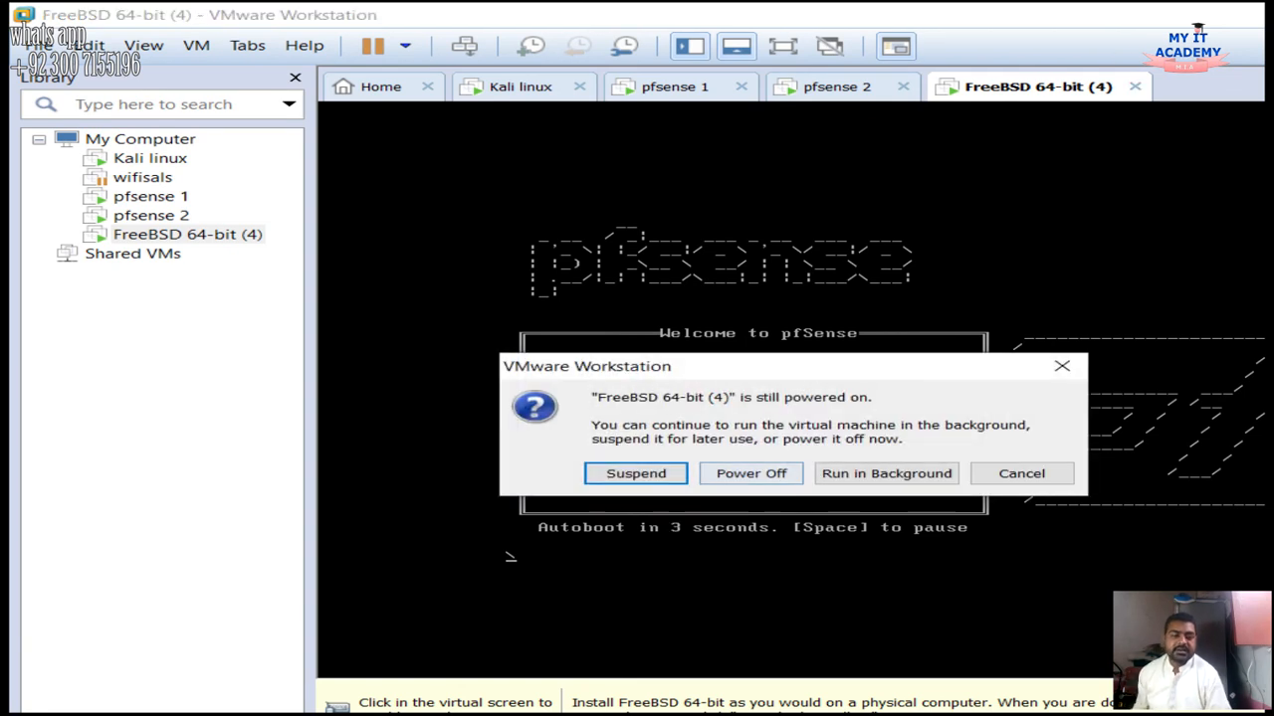
{"action": "left_click", "coordinate": [751, 473]}
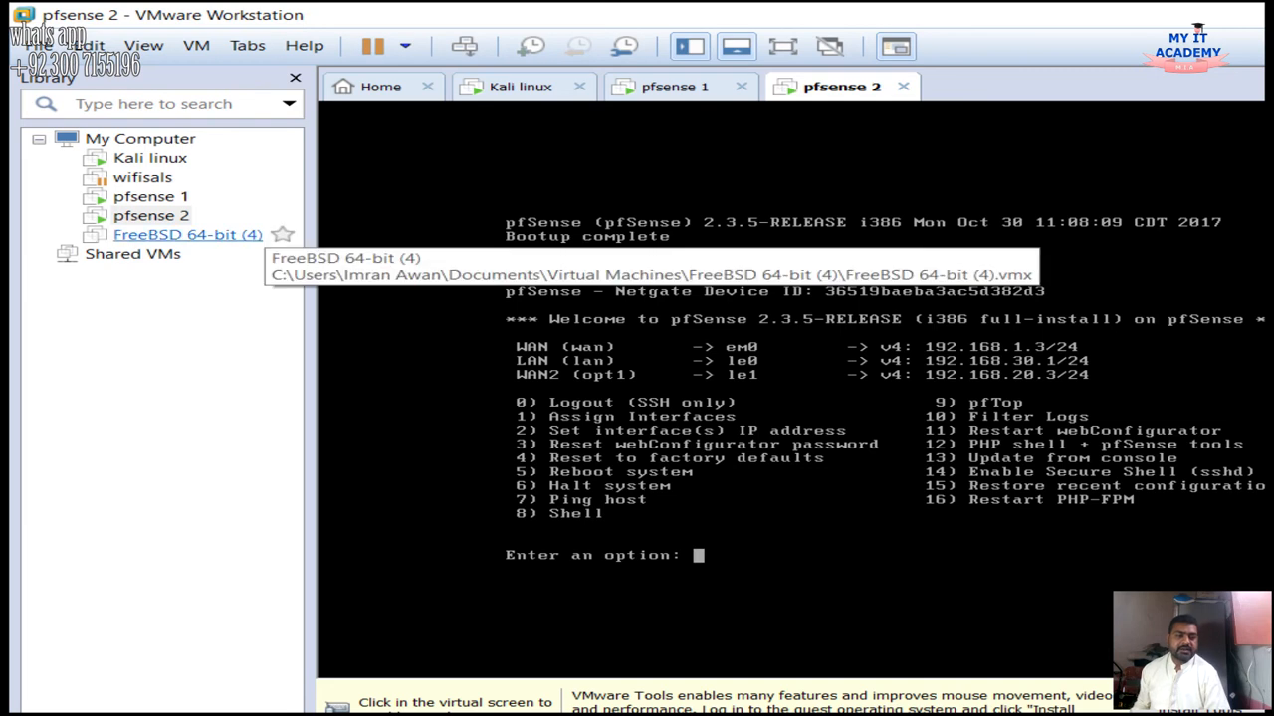
Open the settings of the FreeBSD 64-bit (4) virtual machine, inspect its network adapter's connection type, and close them
{"action": "left_click", "coordinate": [381, 86]}
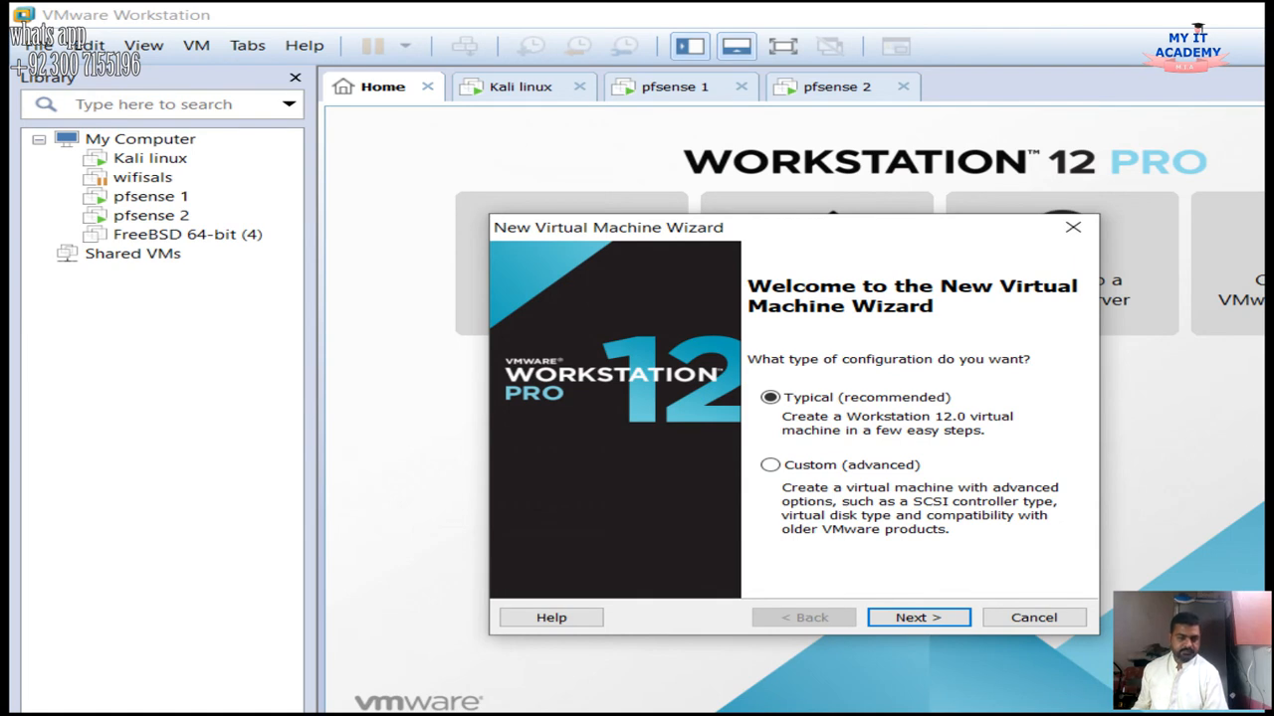
{"action": "left_click", "coordinate": [1073, 227]}
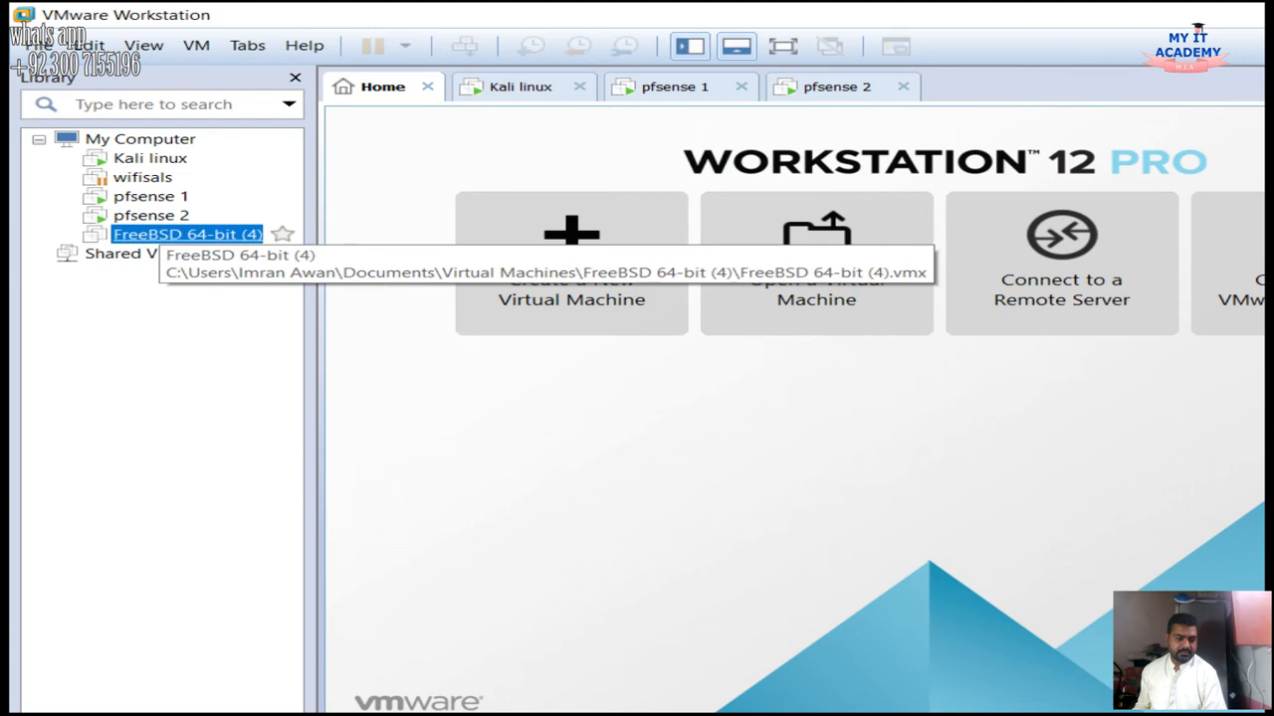
{"action": "right_click", "coordinate": [179, 238]}
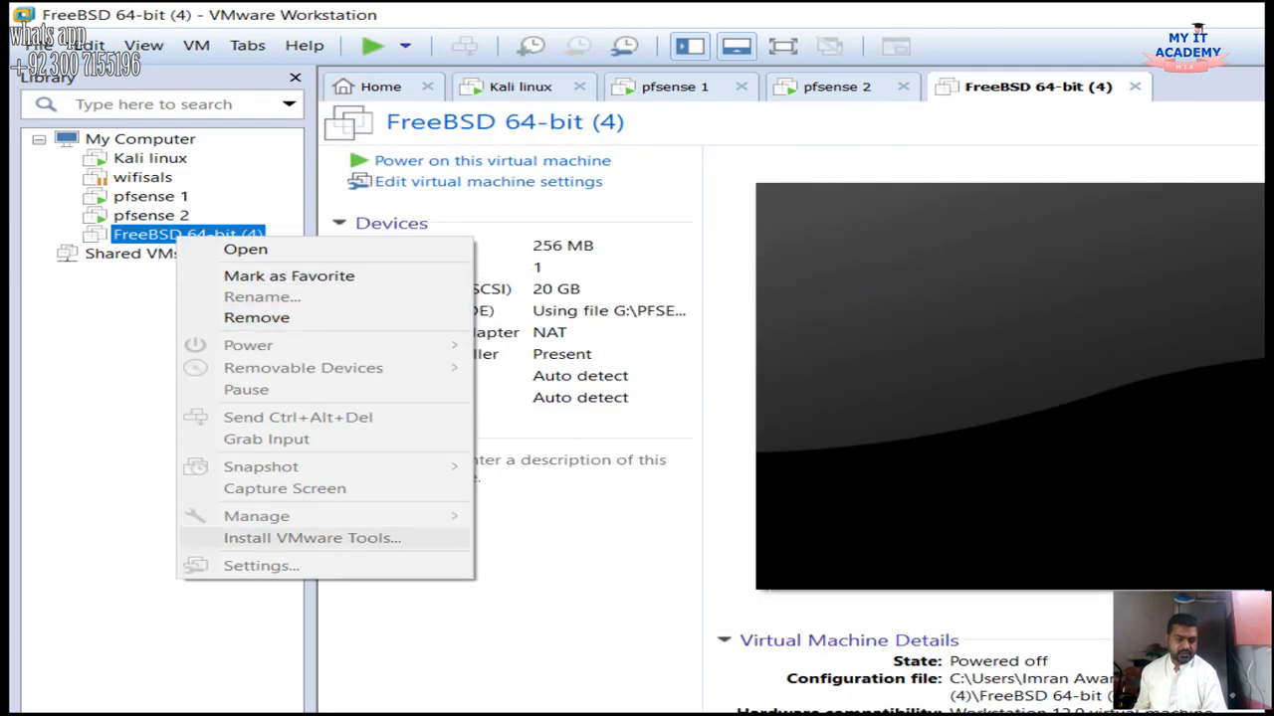
{"action": "key", "text": "Escape"}
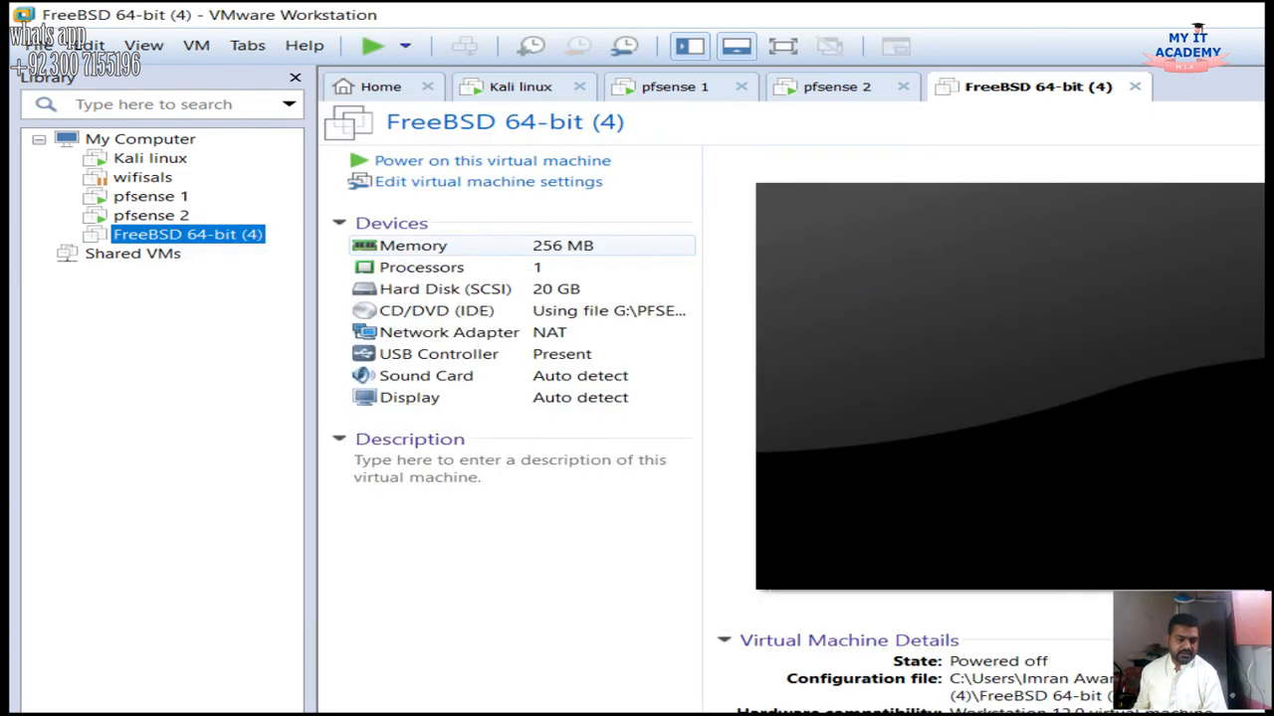
{"action": "left_click", "coordinate": [487, 181]}
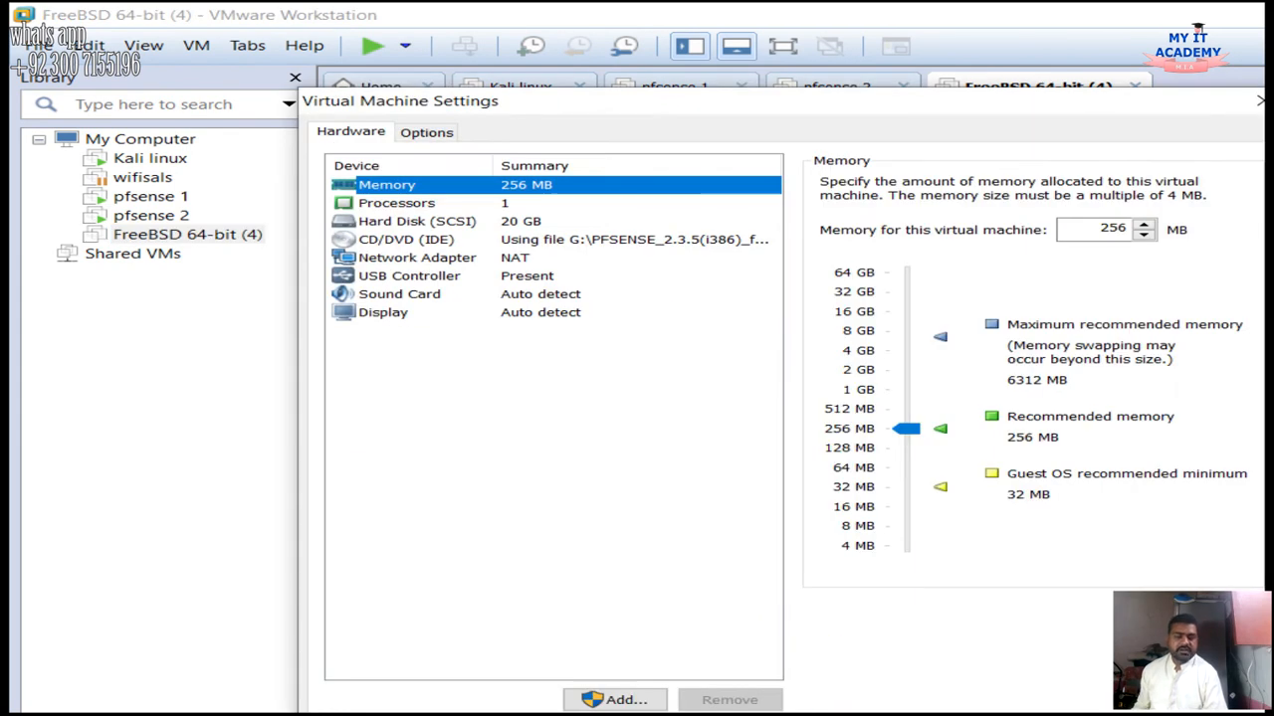
{"action": "left_click_drag", "start_coordinate": [557, 100], "coordinate": [643, 117]}
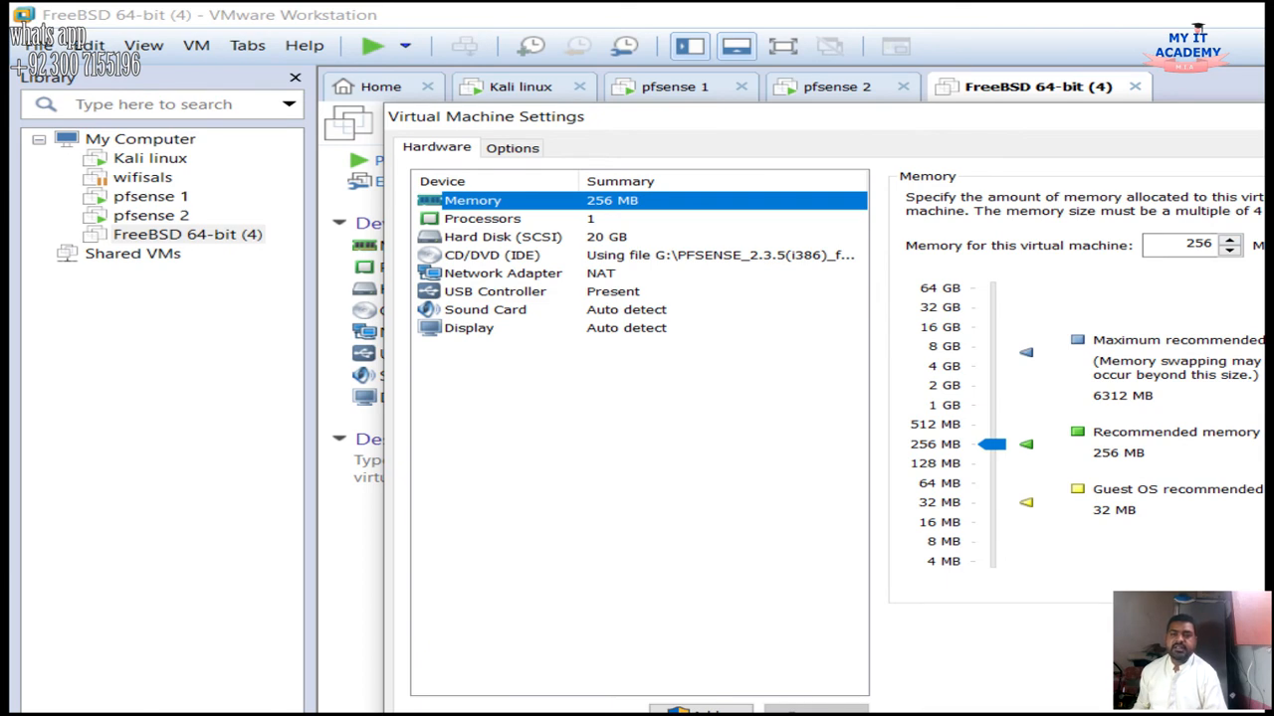
{"action": "left_click", "coordinate": [503, 273]}
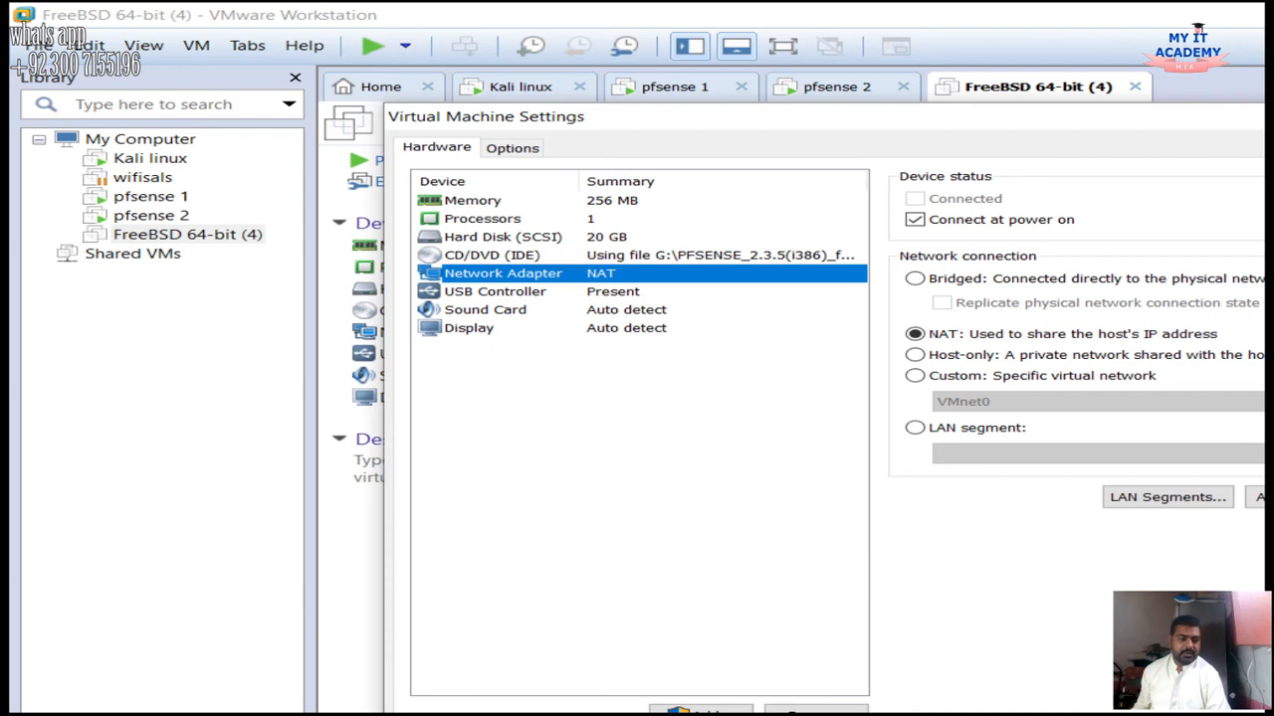
{"action": "key", "text": "Return"}
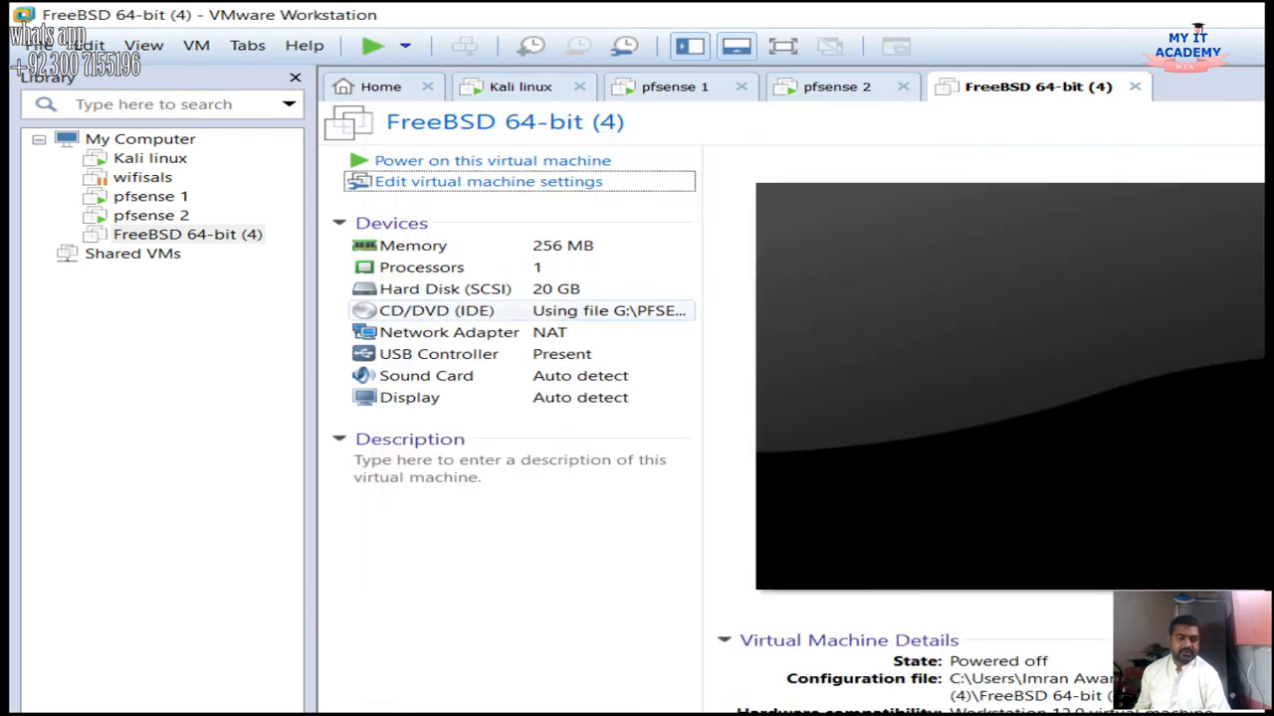
Examine the connection types of all three network adapters in the pfsense 1 virtual machine's settings
{"action": "left_click", "coordinate": [150, 196]}
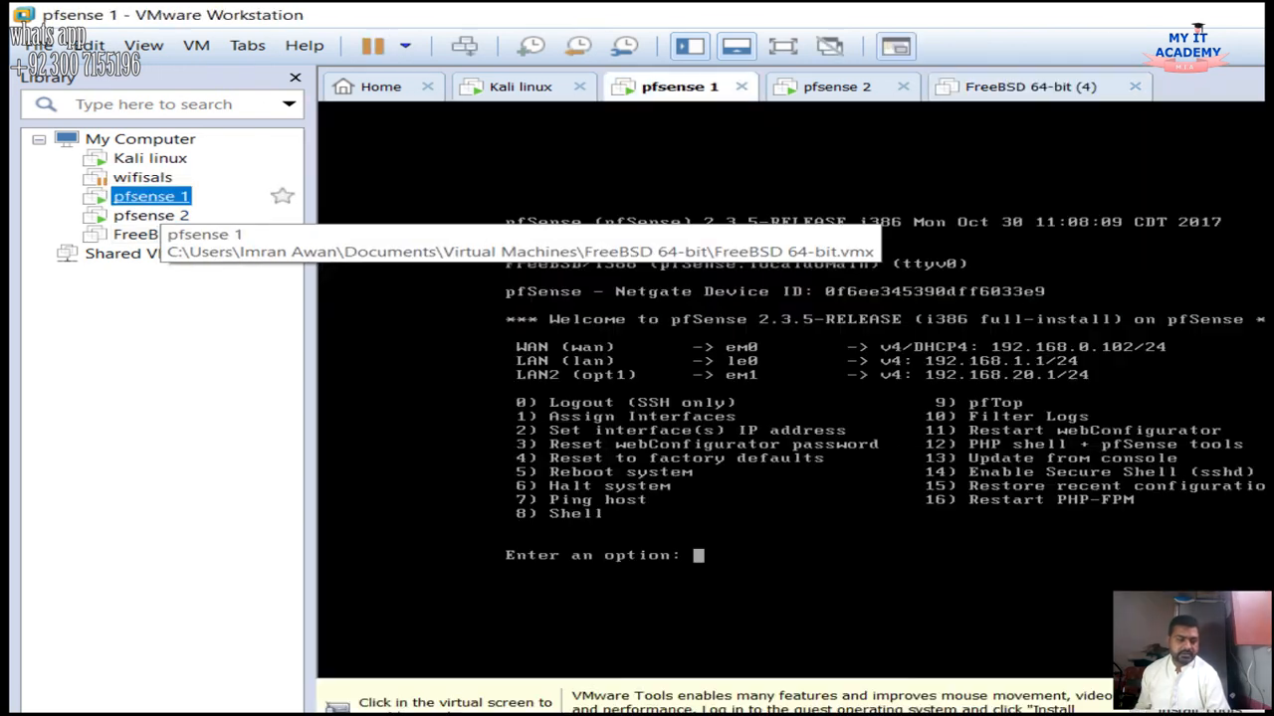
{"action": "right_click", "coordinate": [145, 200]}
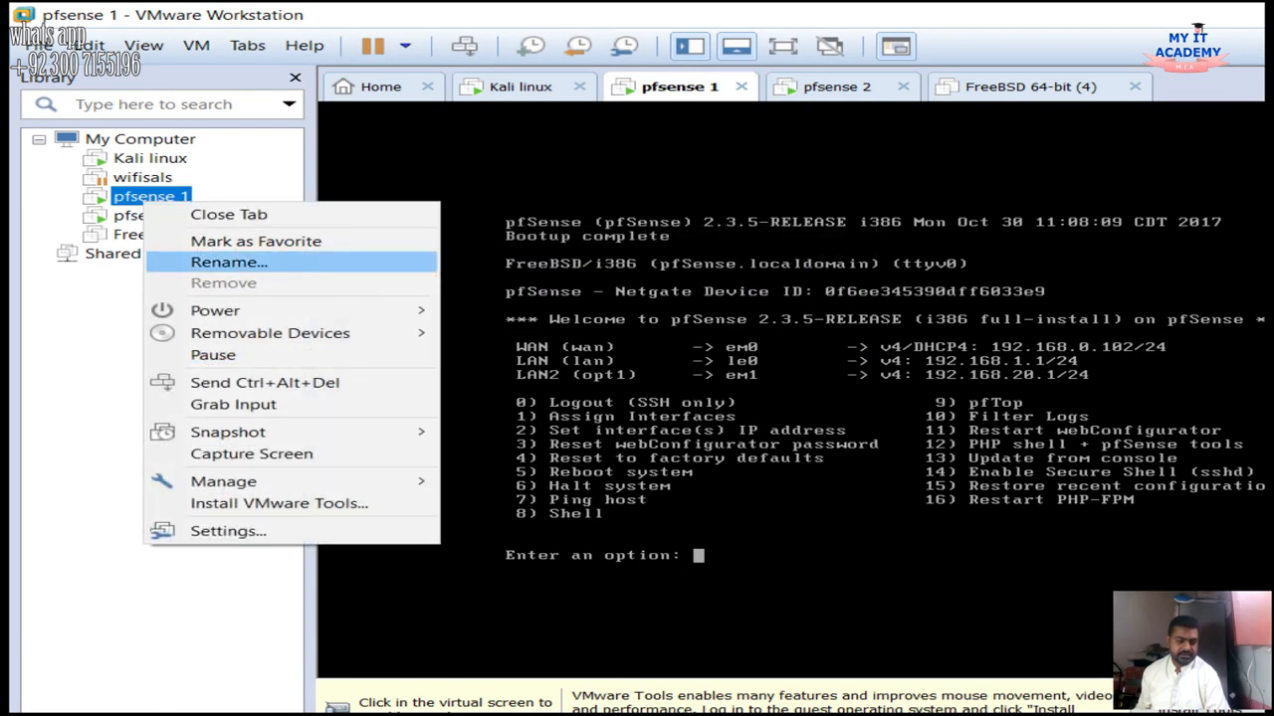
{"action": "left_click", "coordinate": [228, 531]}
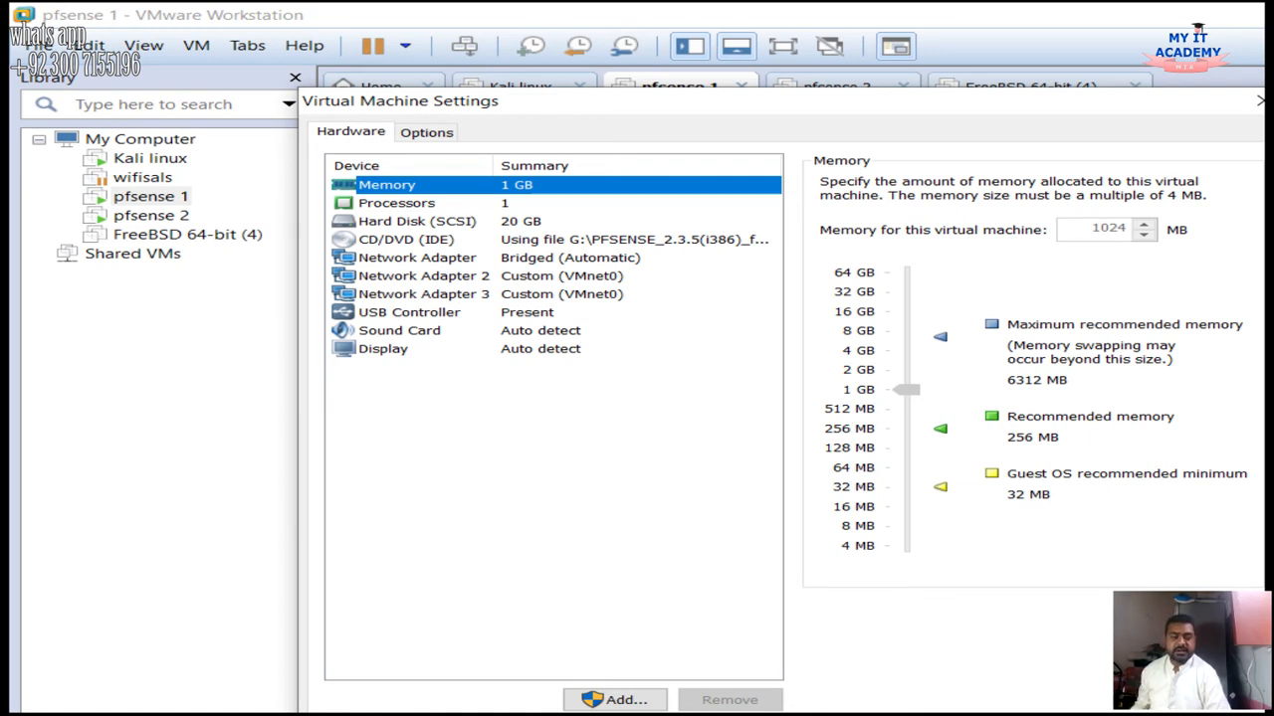
{"action": "left_click", "coordinate": [424, 277]}
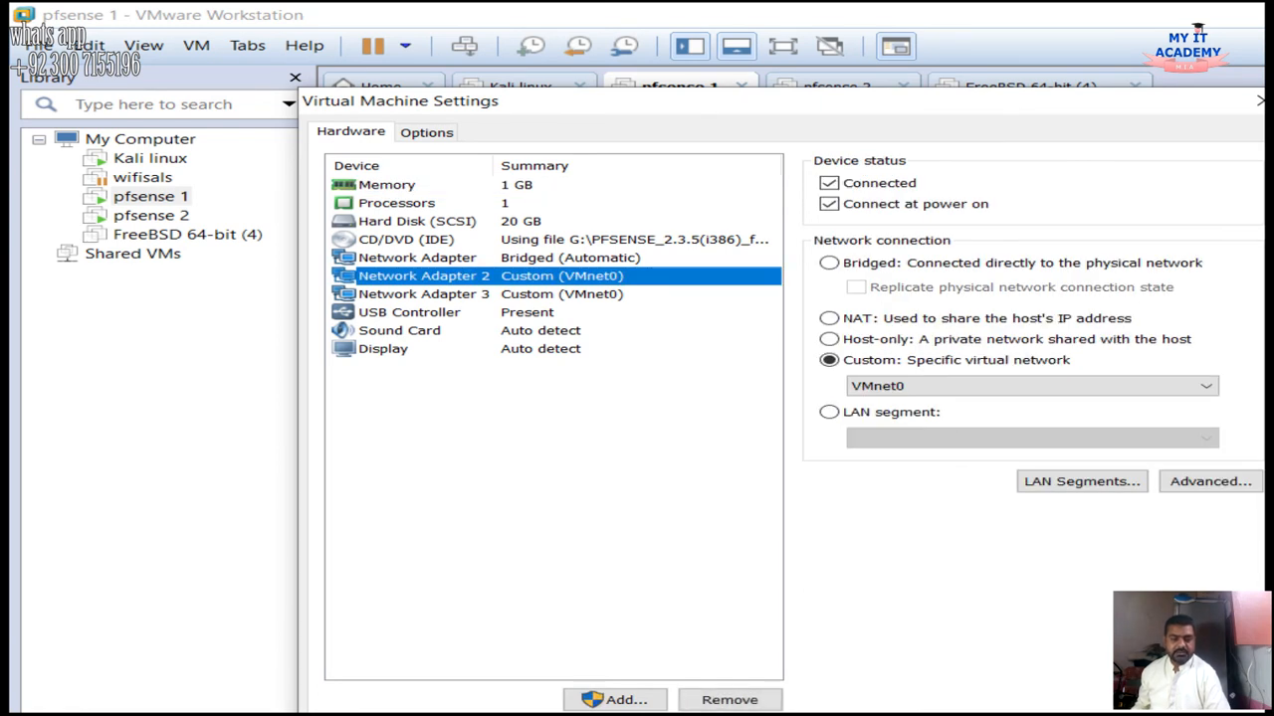
{"action": "left_click", "coordinate": [418, 258]}
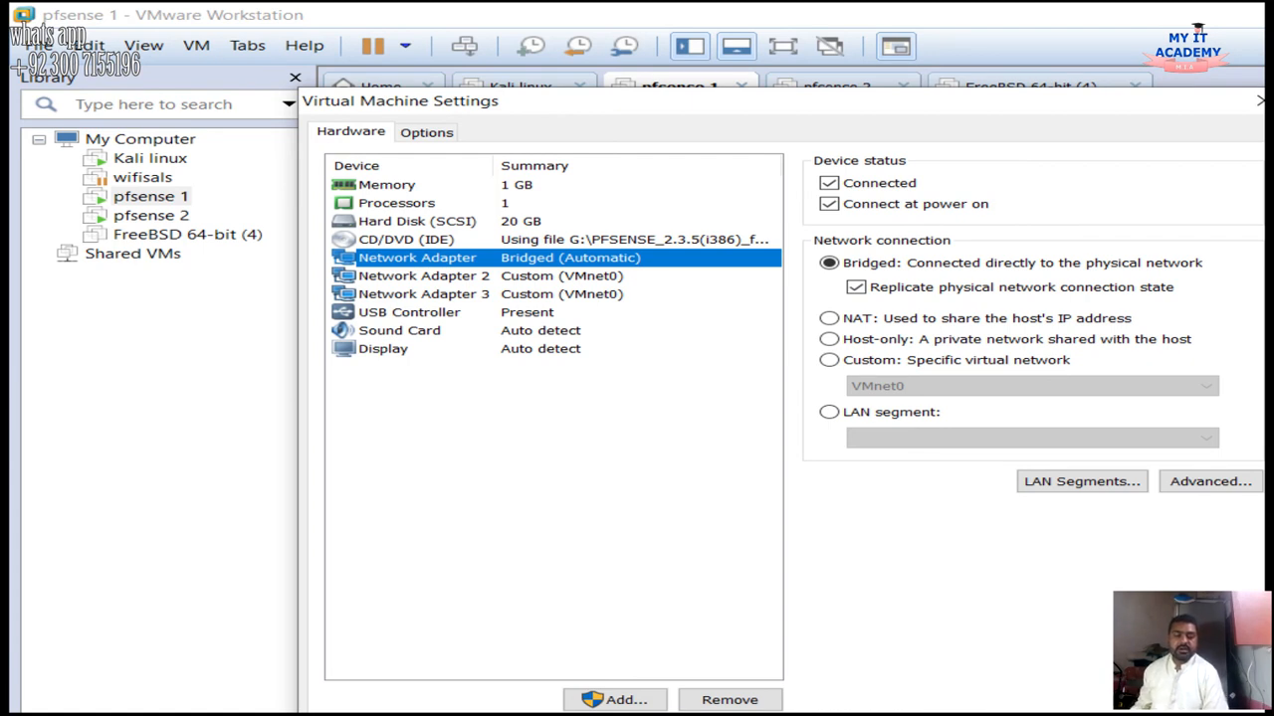
{"action": "left_click", "coordinate": [424, 277]}
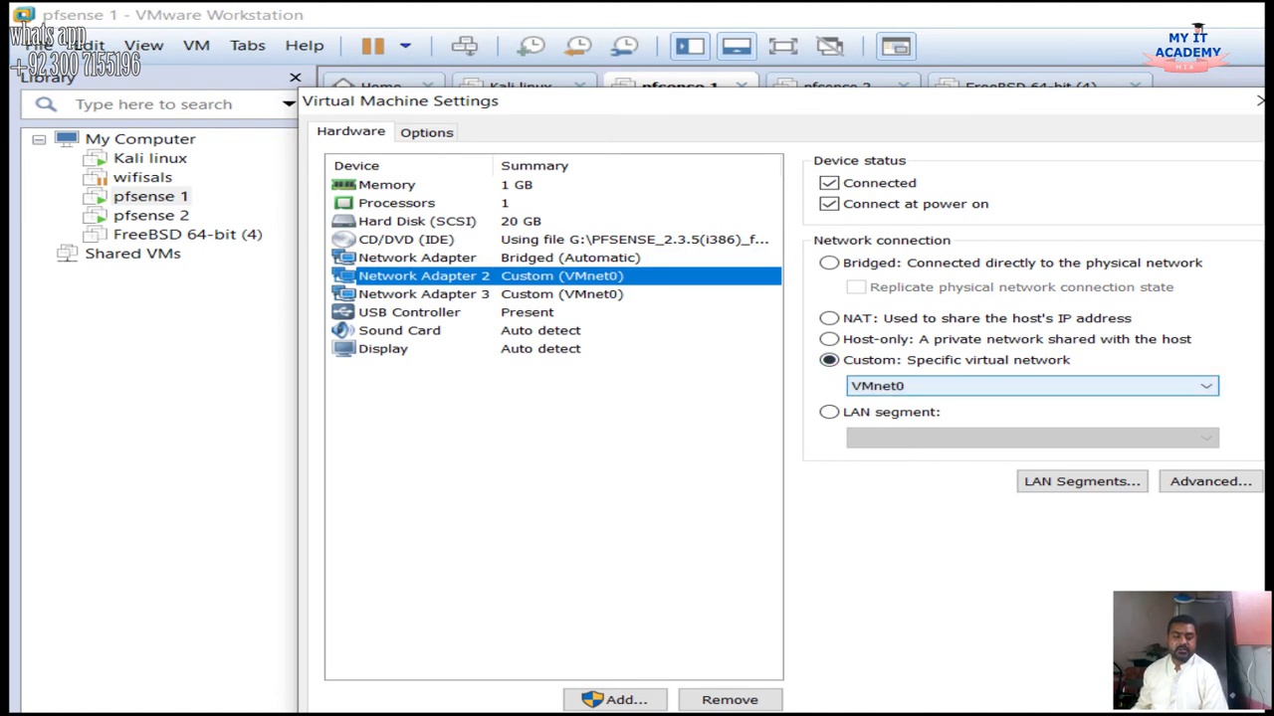
{"action": "left_click", "coordinate": [424, 295]}
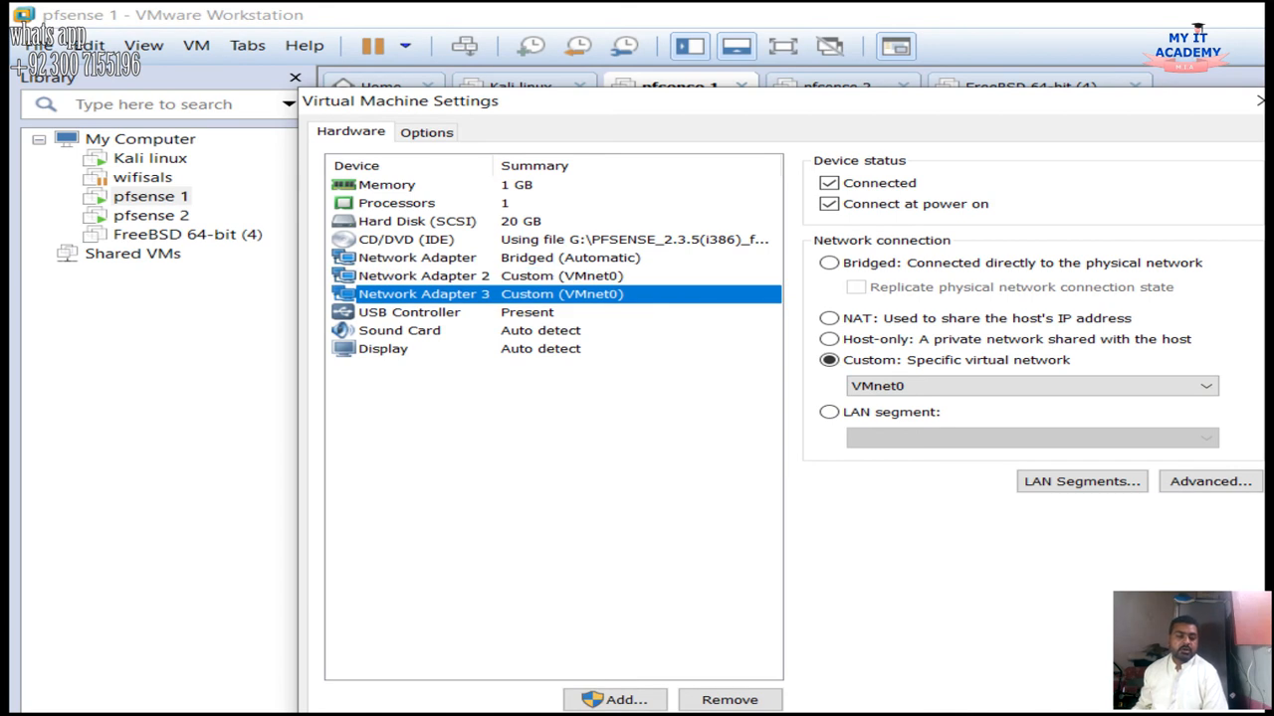
{"action": "left_click", "coordinate": [1019, 714]}
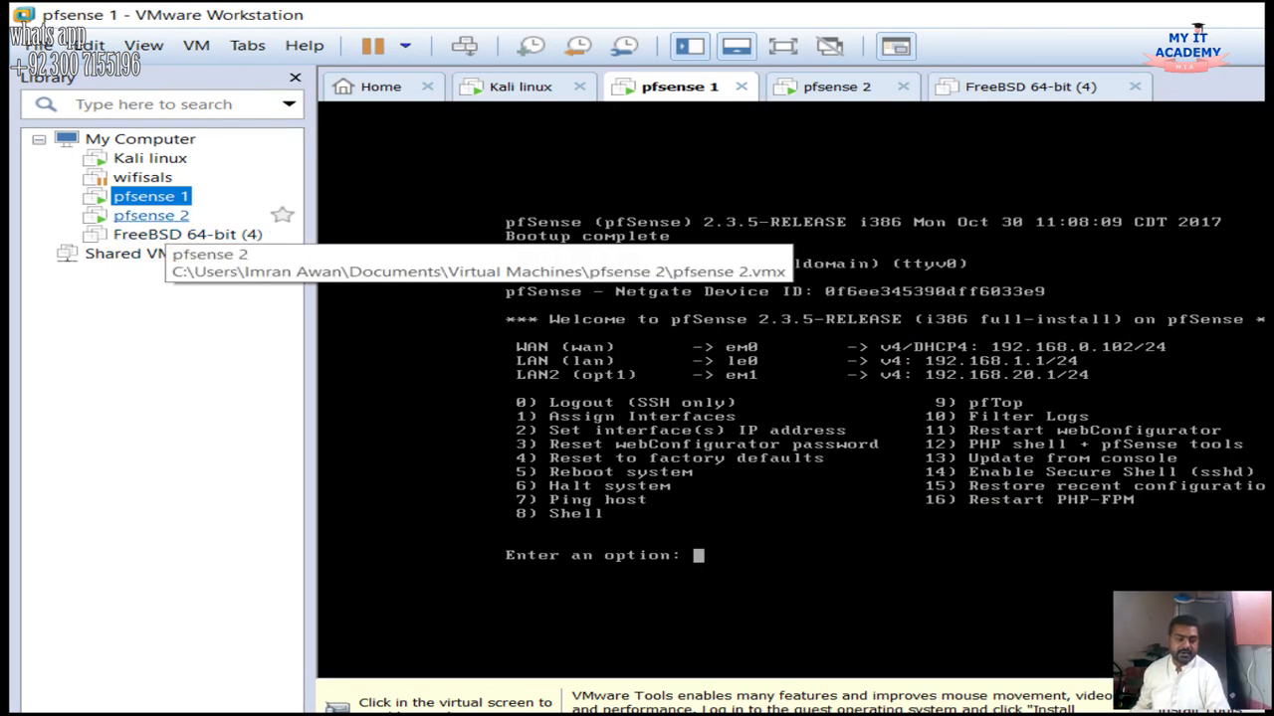
Examine the first network adapter's connection in the pfsense 2 virtual machine's settings, and close them
{"action": "left_click", "coordinate": [154, 215]}
{"action": "right_click", "coordinate": [159, 215]}
{"action": "left_click", "coordinate": [243, 545]}
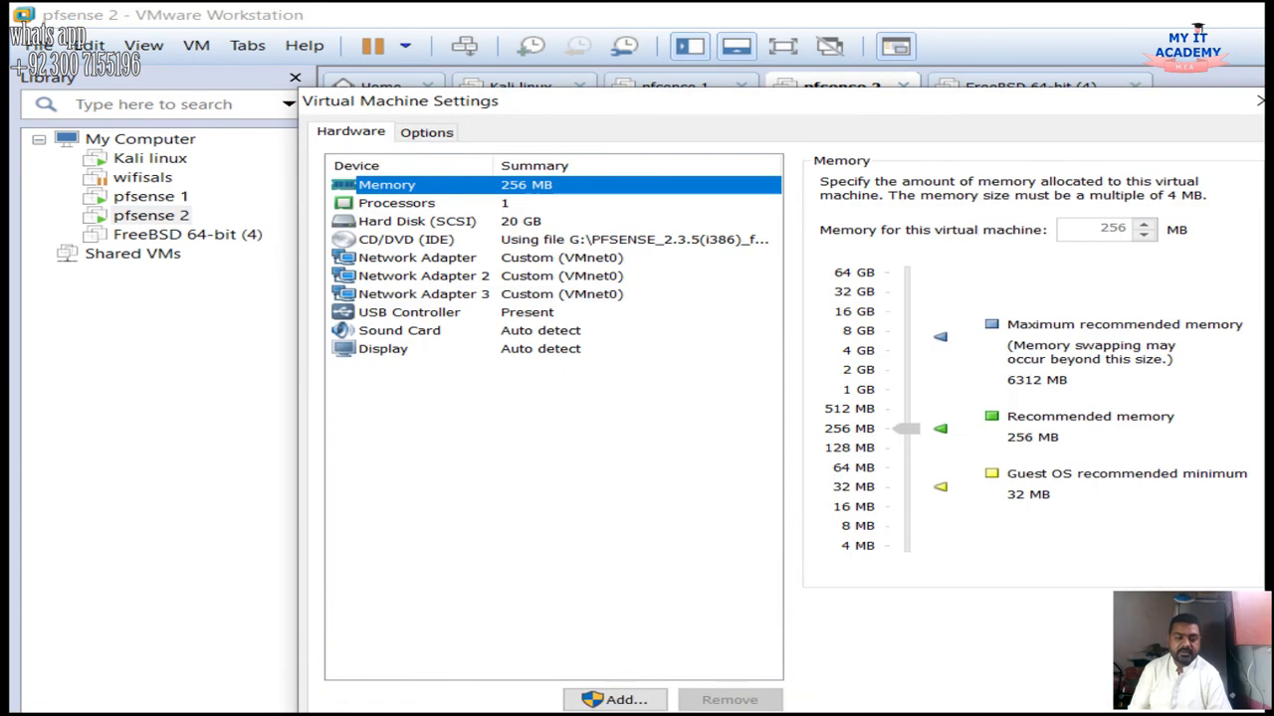
{"action": "left_click", "coordinate": [418, 257]}
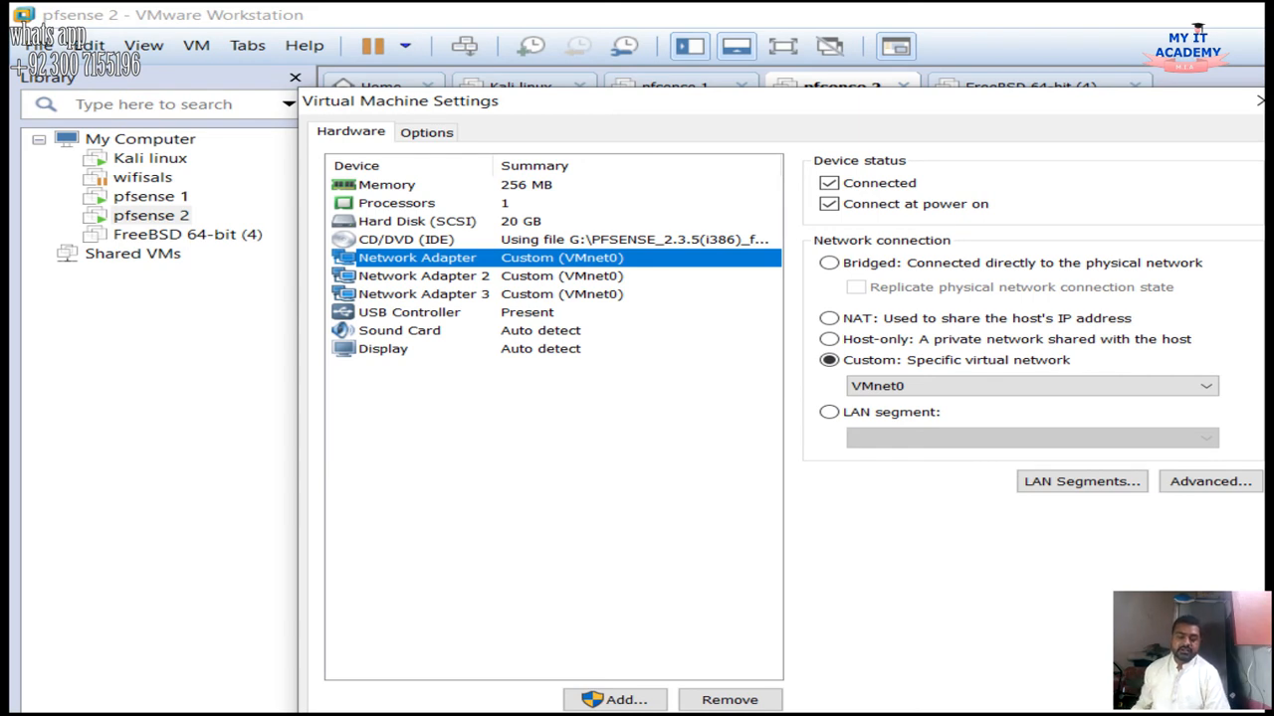
{"action": "key", "text": "Escape"}
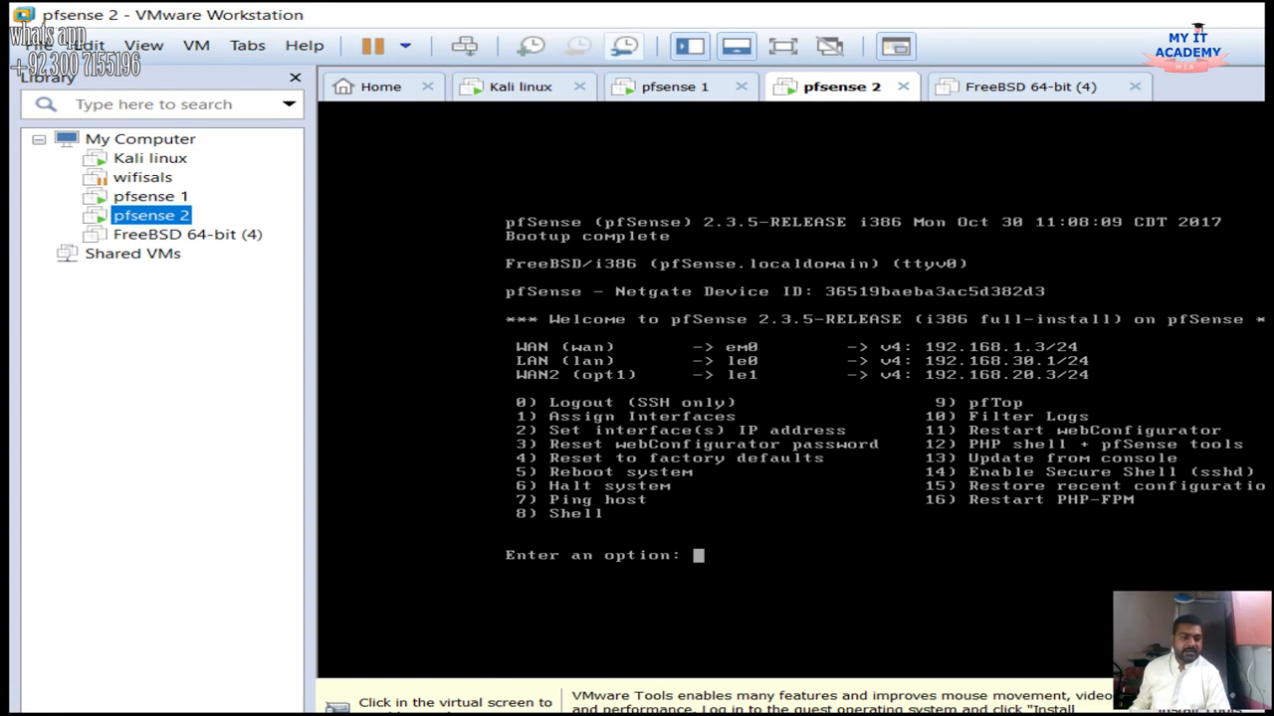
Switch to the Kali linux virtual machine and view the network and proxy entries in its system menu
{"action": "left_click", "coordinate": [521, 87]}
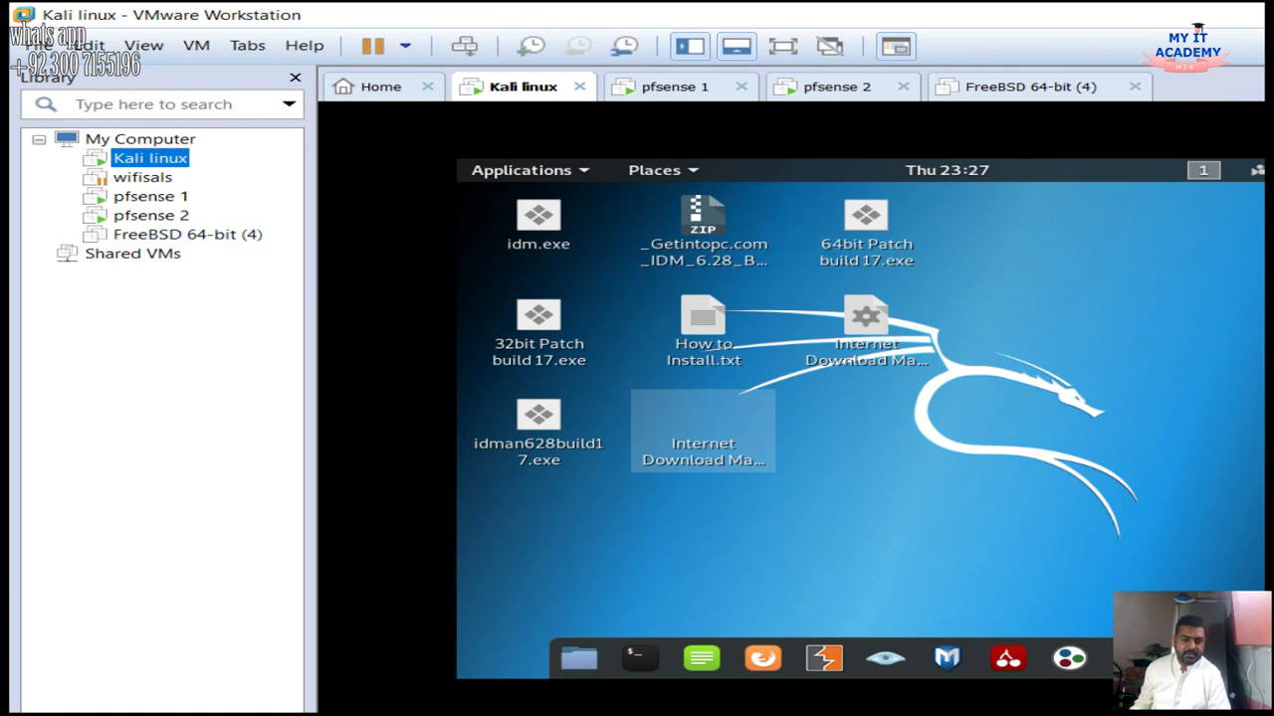
{"action": "left_click", "coordinate": [861, 418]}
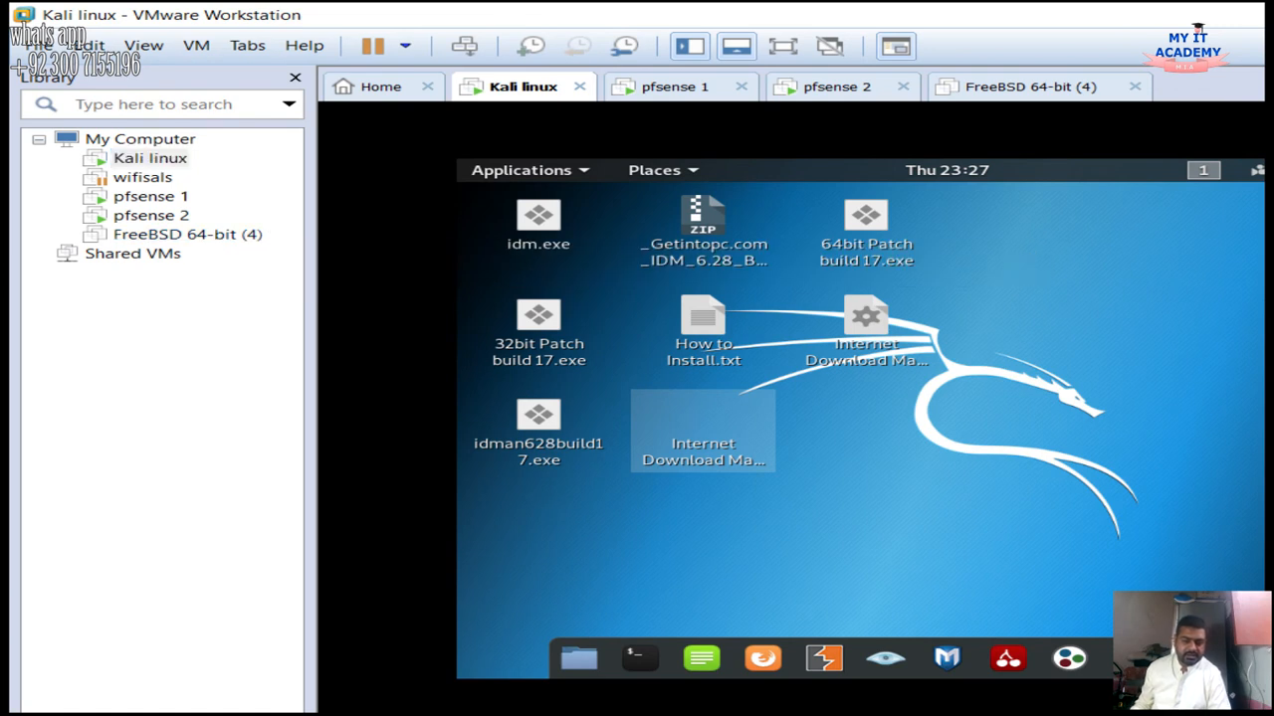
{"action": "left_click", "coordinate": [1256, 170]}
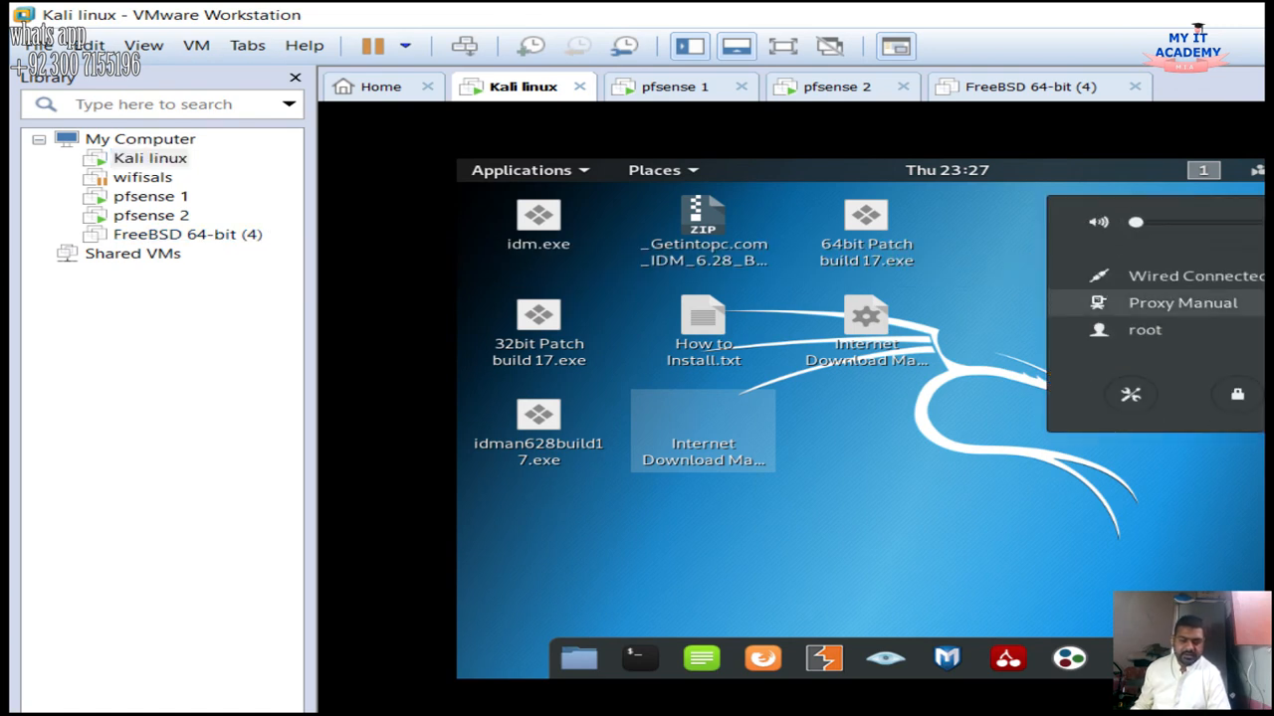
{"action": "left_click", "coordinate": [1144, 302]}
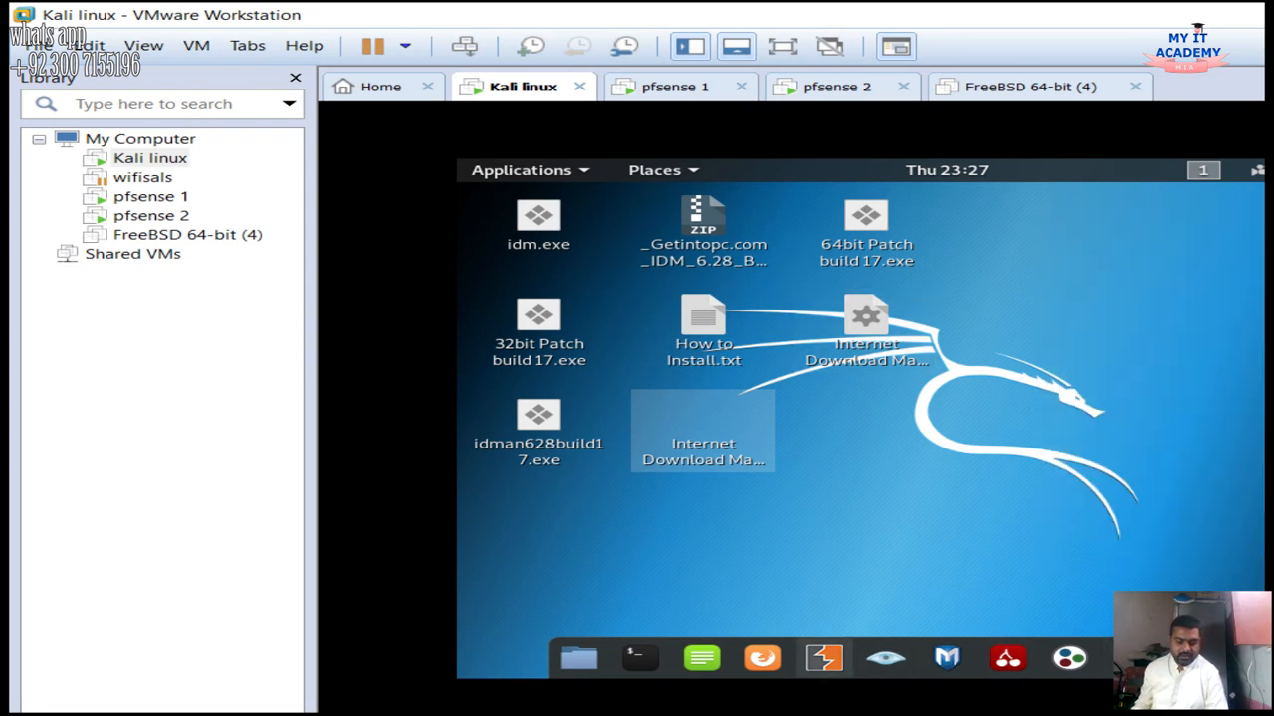
Open 192.168.1.1 in Firefox on Kali linux and sign in to pfSense with the prefilled admin credentials
{"action": "left_click", "coordinate": [763, 658]}
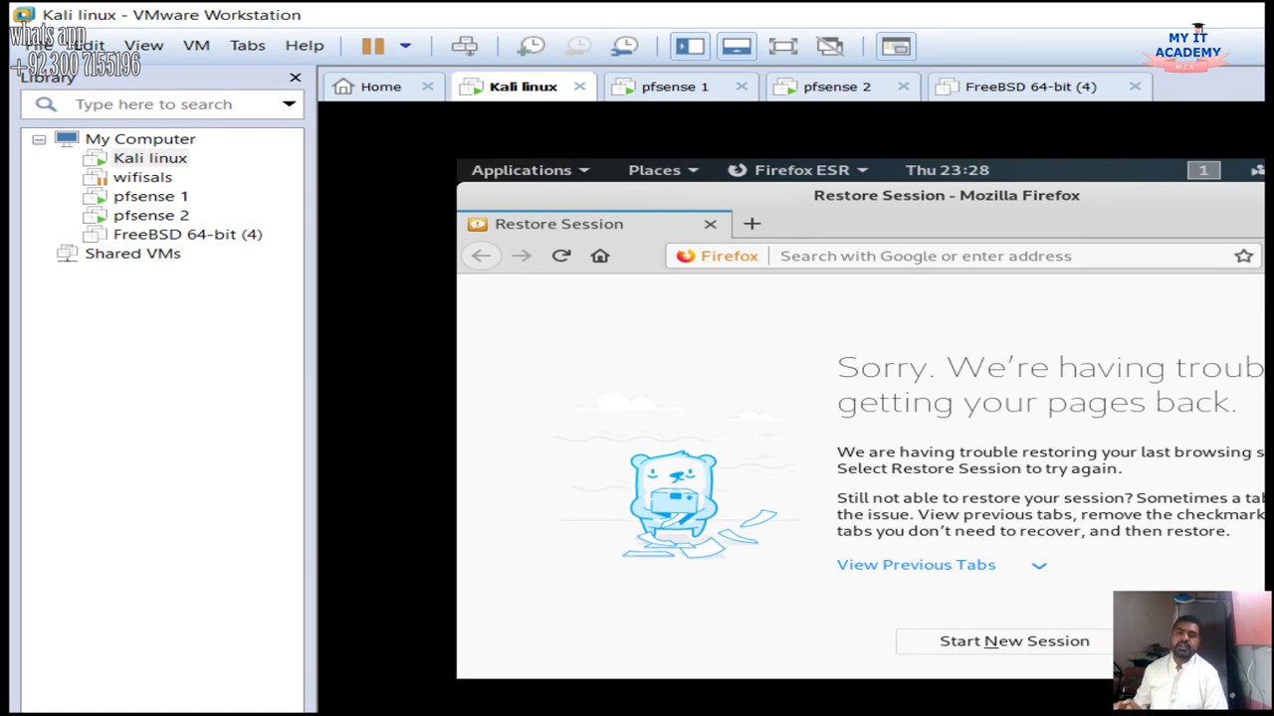
{"action": "left_click", "coordinate": [780, 255]}
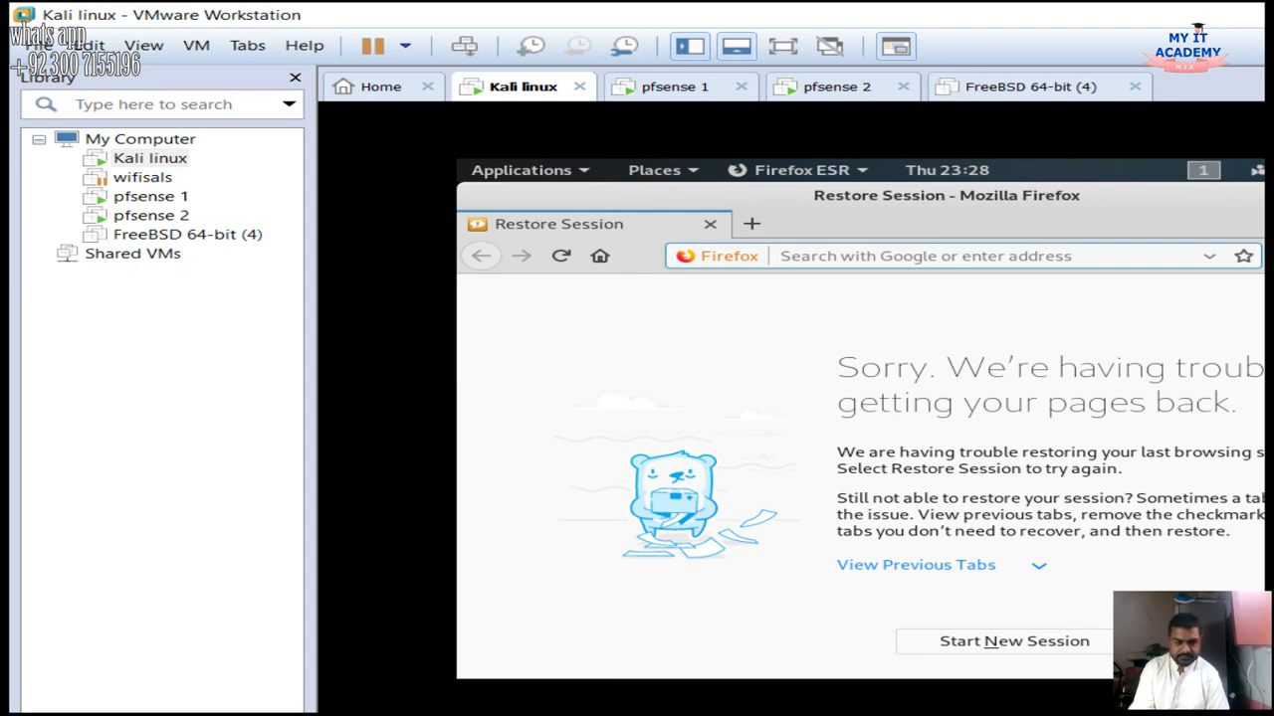
{"action": "type", "text": "1"}
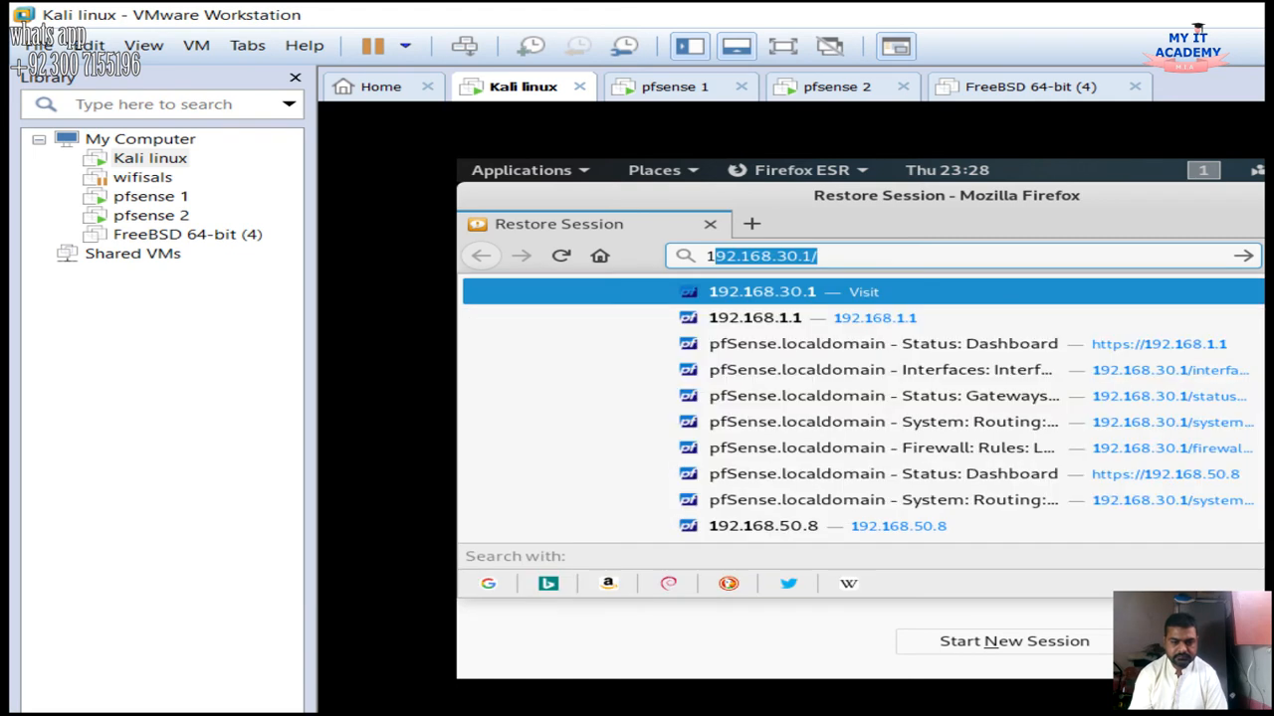
{"action": "key", "text": "Escape"}
{"action": "key", "text": "BackSpace"}
{"action": "key", "text": "BackSpace"}
{"action": "key", "text": "BackSpace"}
{"action": "key", "text": "BackSpace"}
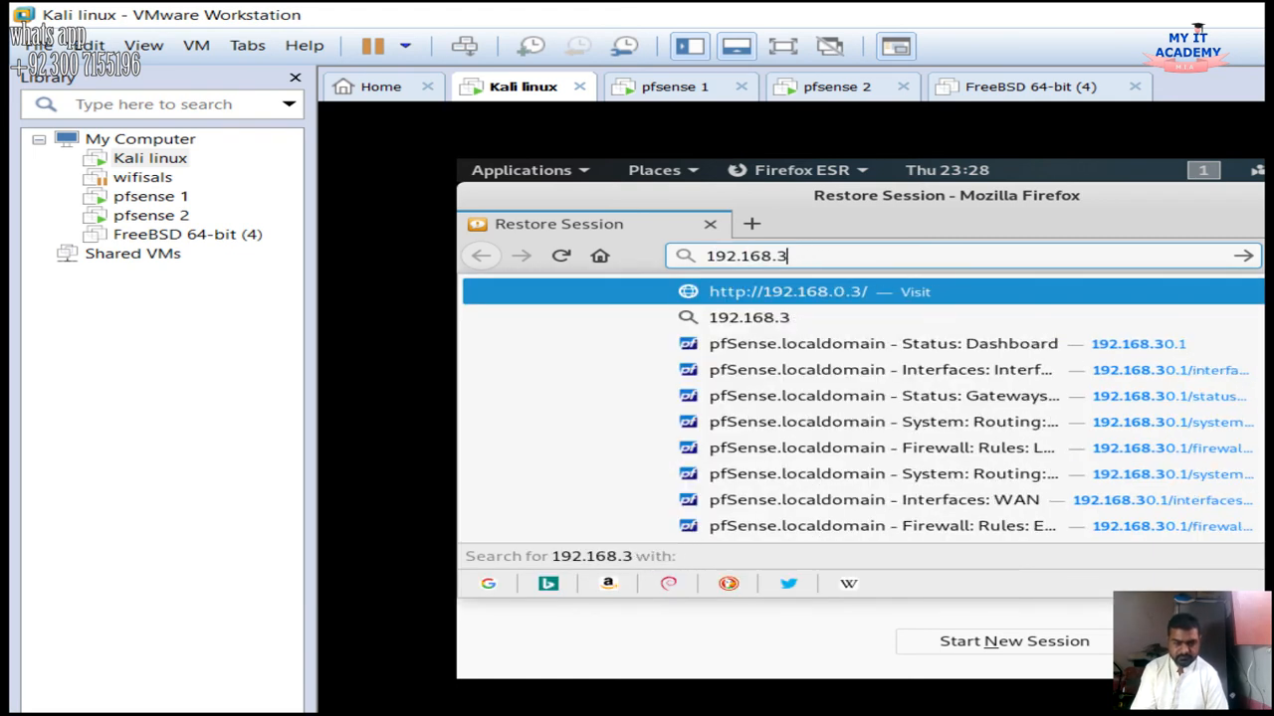
{"action": "key", "text": "BackSpace"}
{"action": "type", "text": "1.1/"}
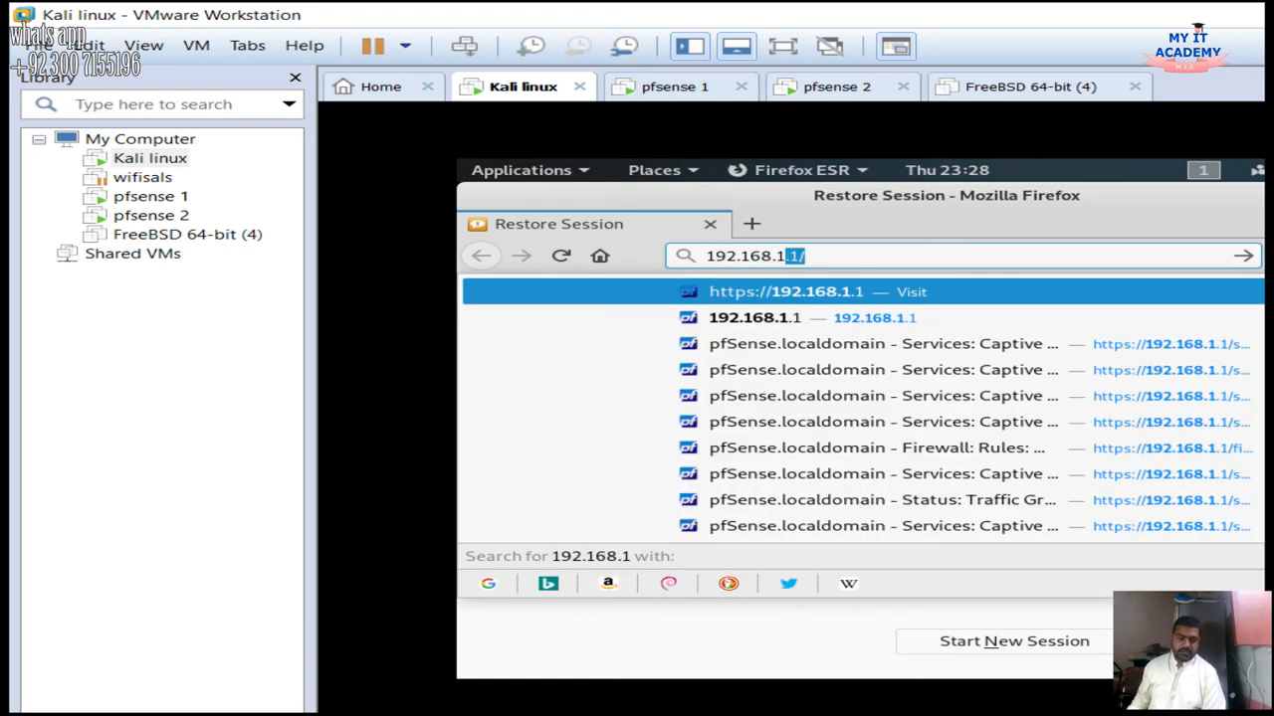
{"action": "key", "text": "Return"}
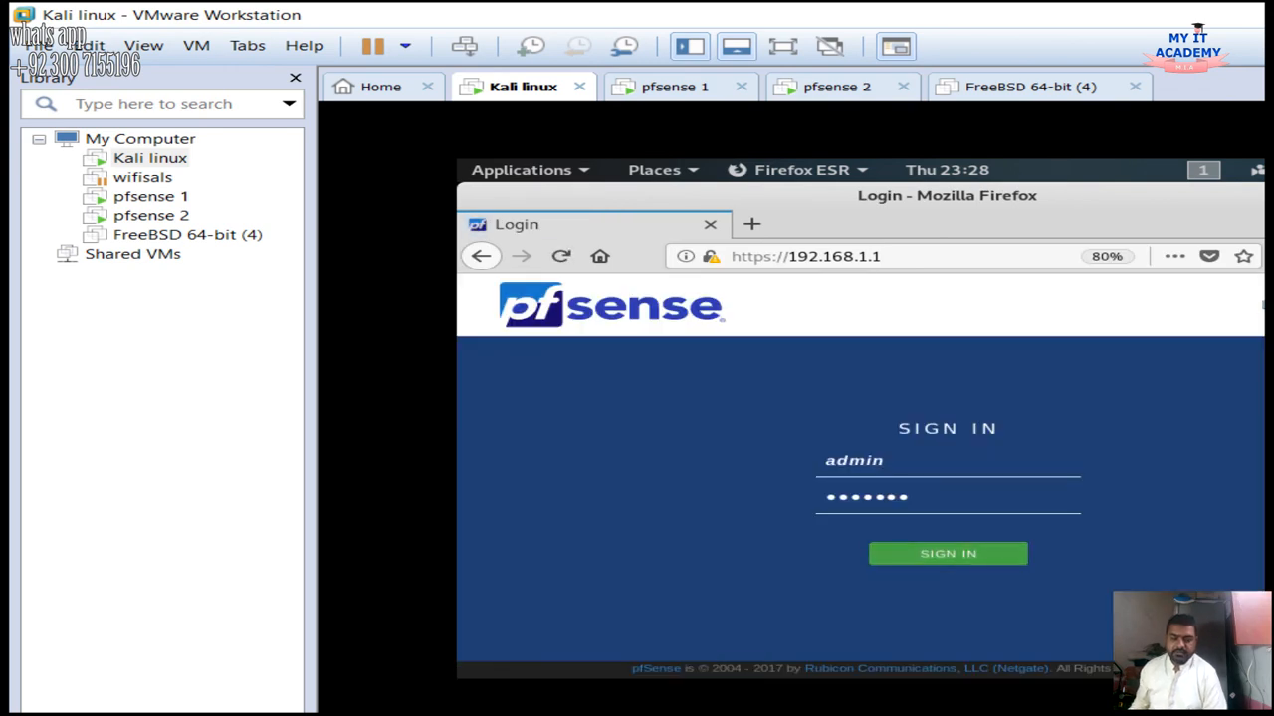
{"action": "key", "text": "Return"}
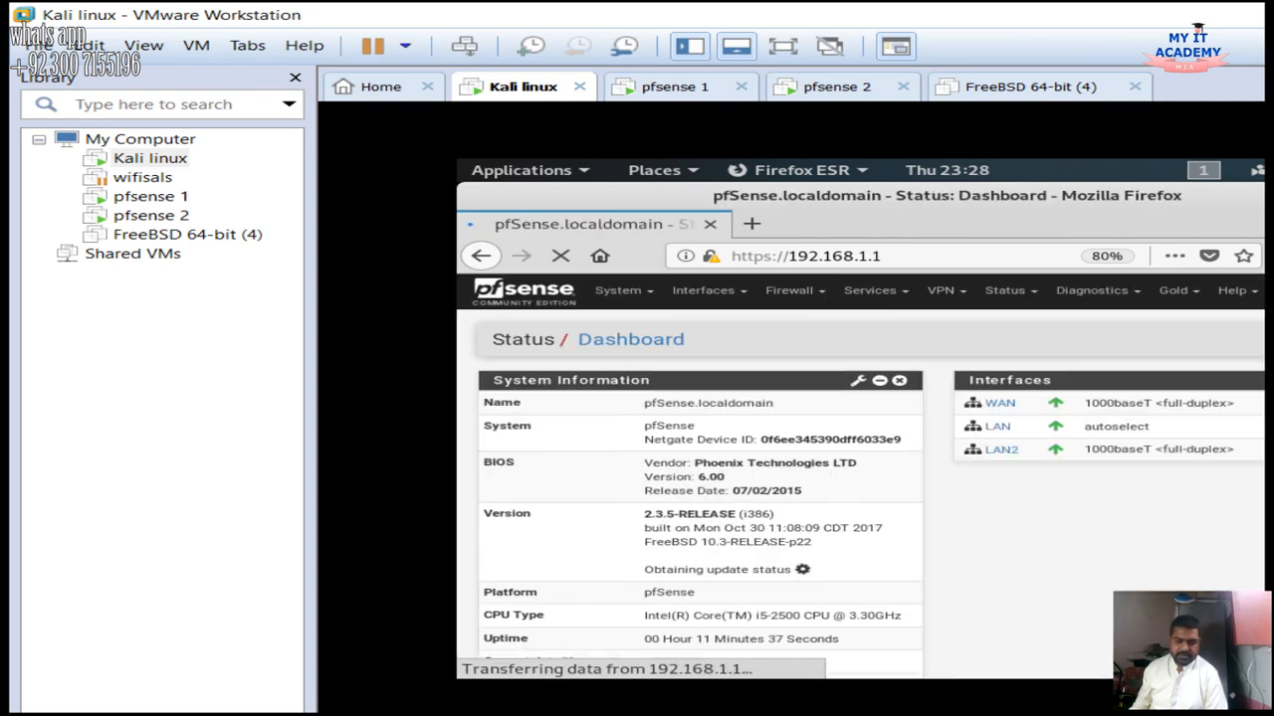
Go to the pfSense Interface Assignments page and open the lan2 interface's configuration
{"action": "scroll", "coordinate": [997, 426], "scroll_direction": "down", "scroll_amount": 1}
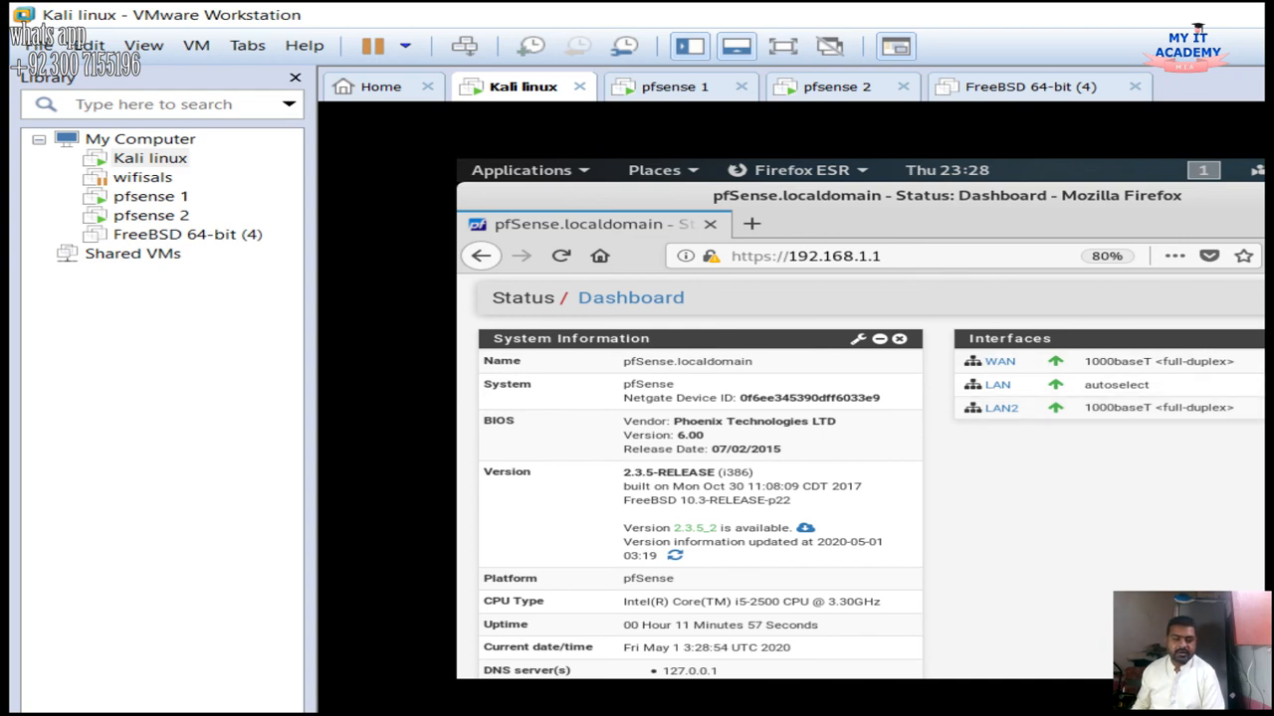
{"action": "scroll", "coordinate": [861, 476], "scroll_direction": "up", "scroll_amount": 1}
{"action": "left_click", "coordinate": [874, 289]}
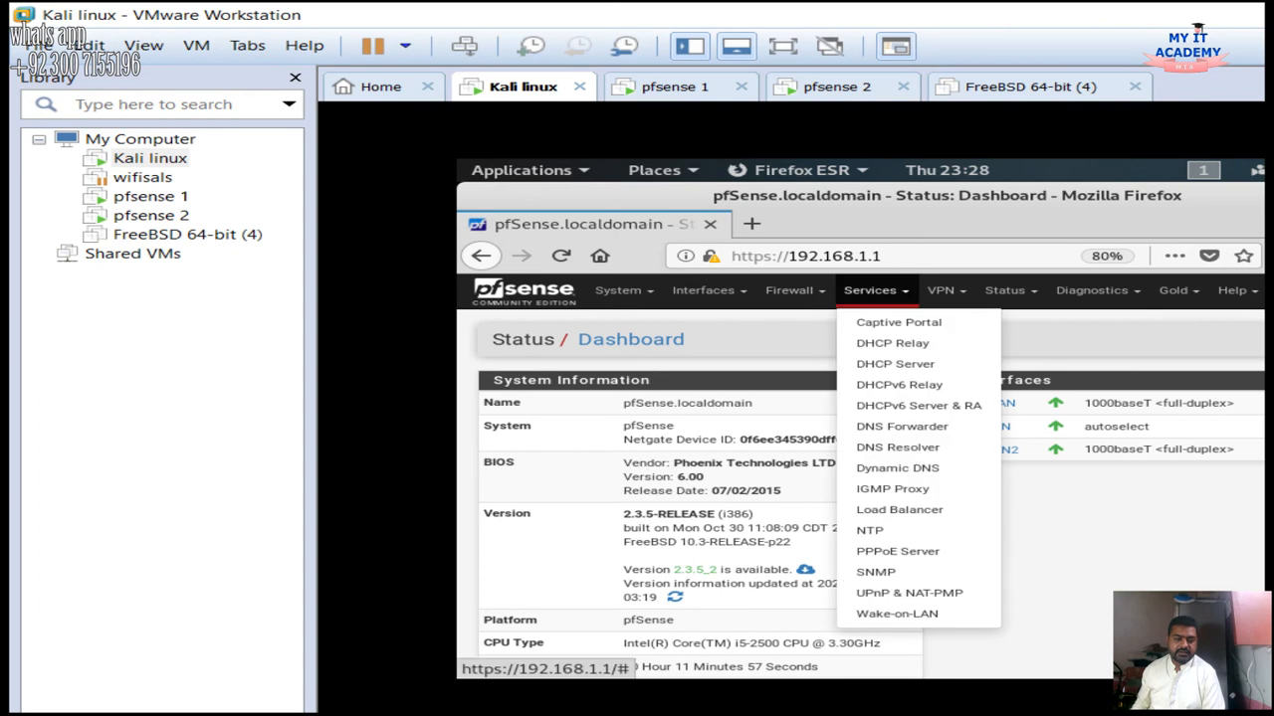
{"action": "left_click", "coordinate": [794, 290]}
{"action": "left_click", "coordinate": [709, 290]}
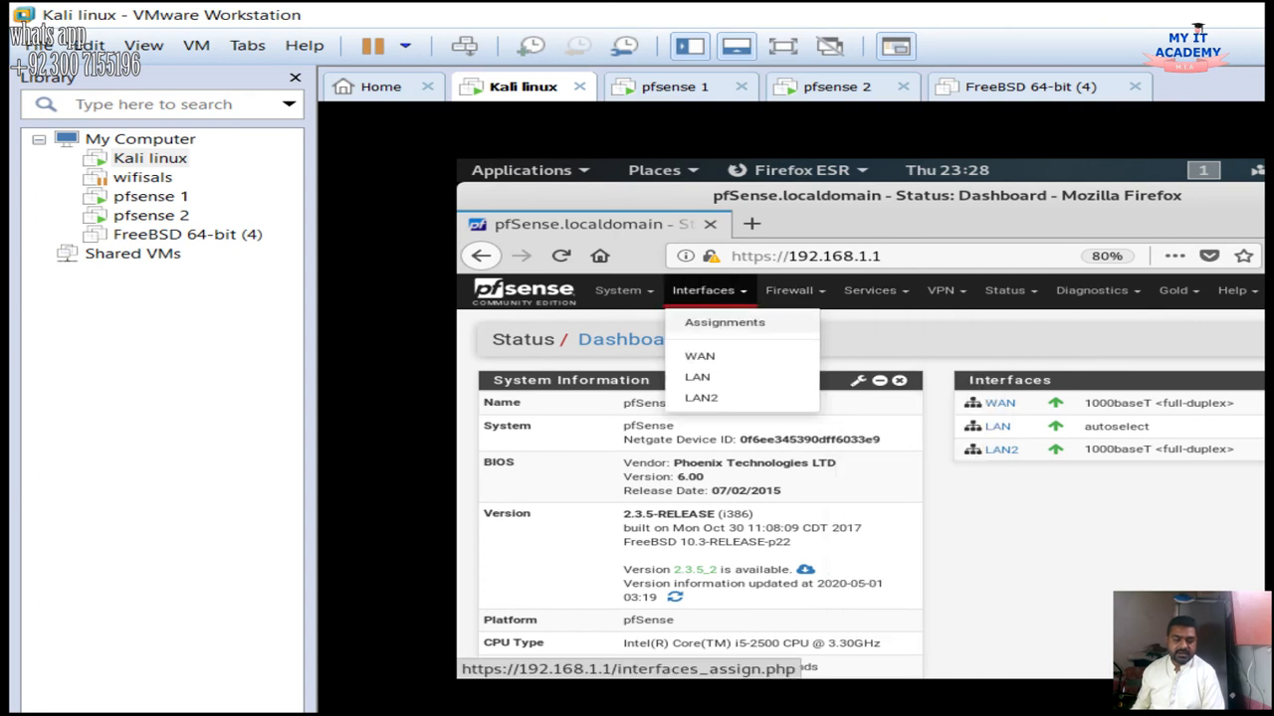
{"action": "left_click", "coordinate": [725, 321]}
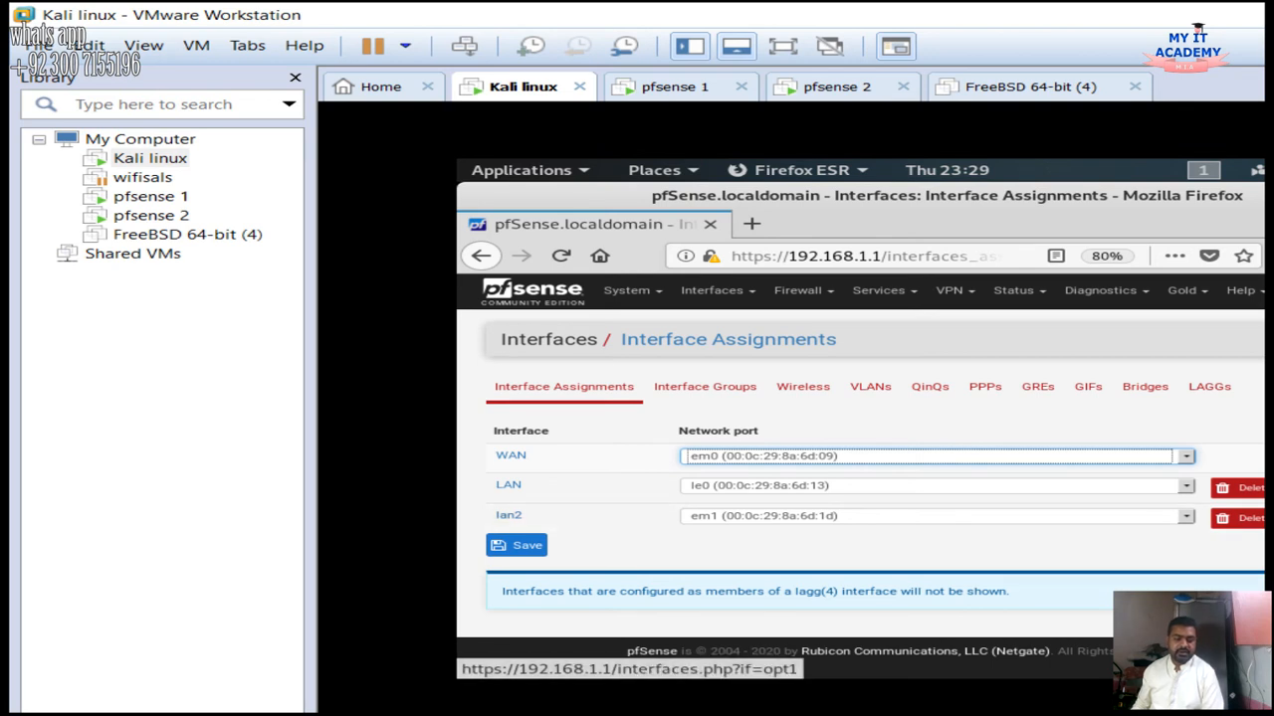
{"action": "left_click", "coordinate": [508, 516]}
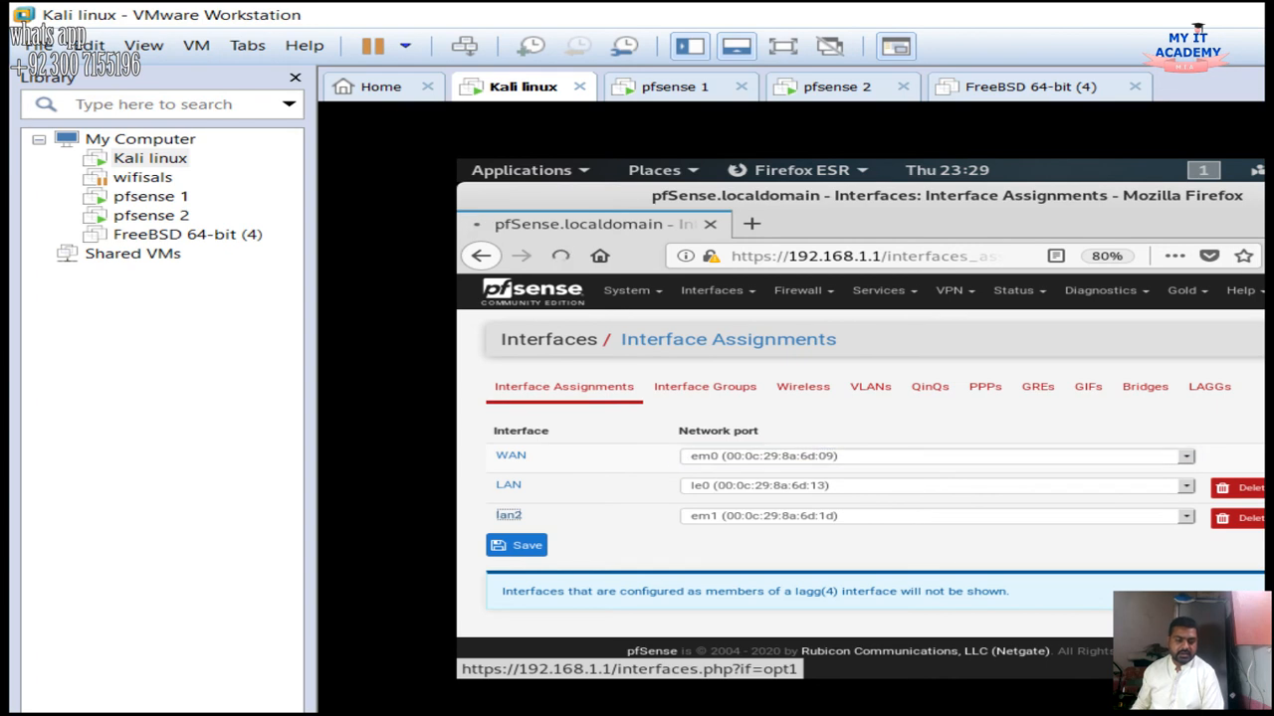
Examine the lan2 interface's general, static IPv4 and reserved networks settings
{"action": "scroll", "coordinate": [860, 464], "scroll_direction": "down", "scroll_amount": 2}
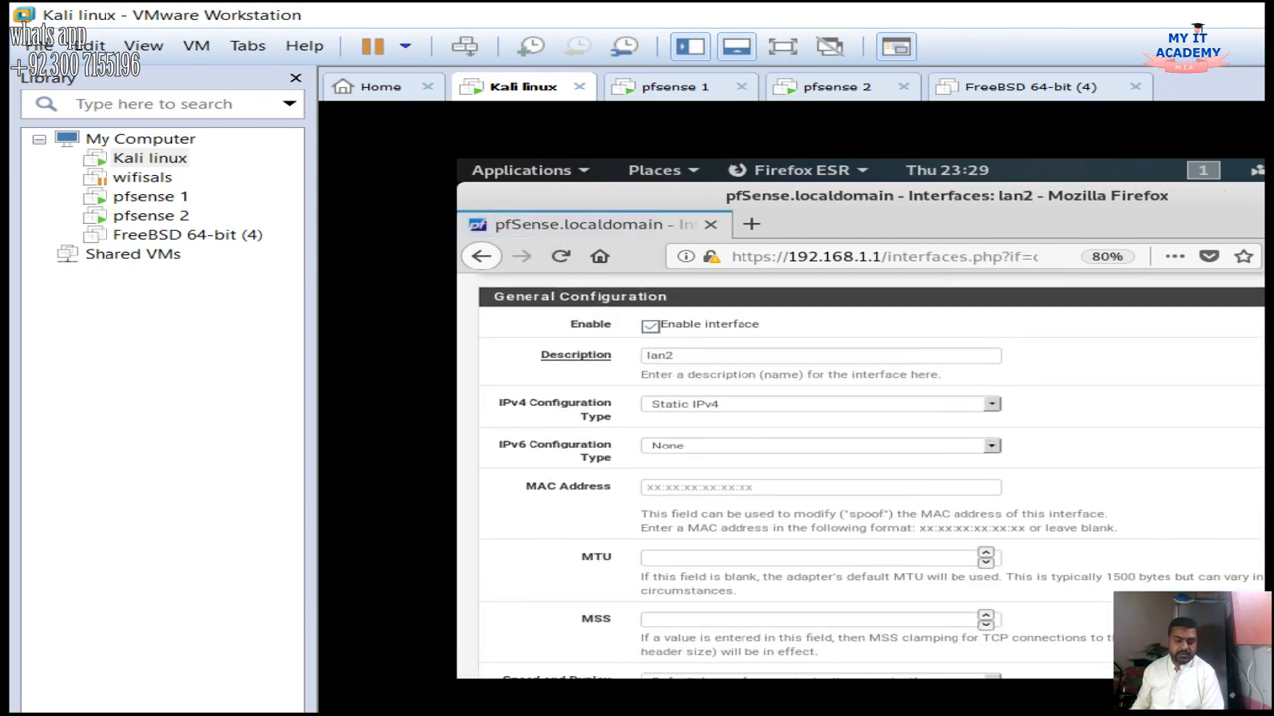
{"action": "scroll", "coordinate": [871, 478], "scroll_direction": "down", "scroll_amount": 5}
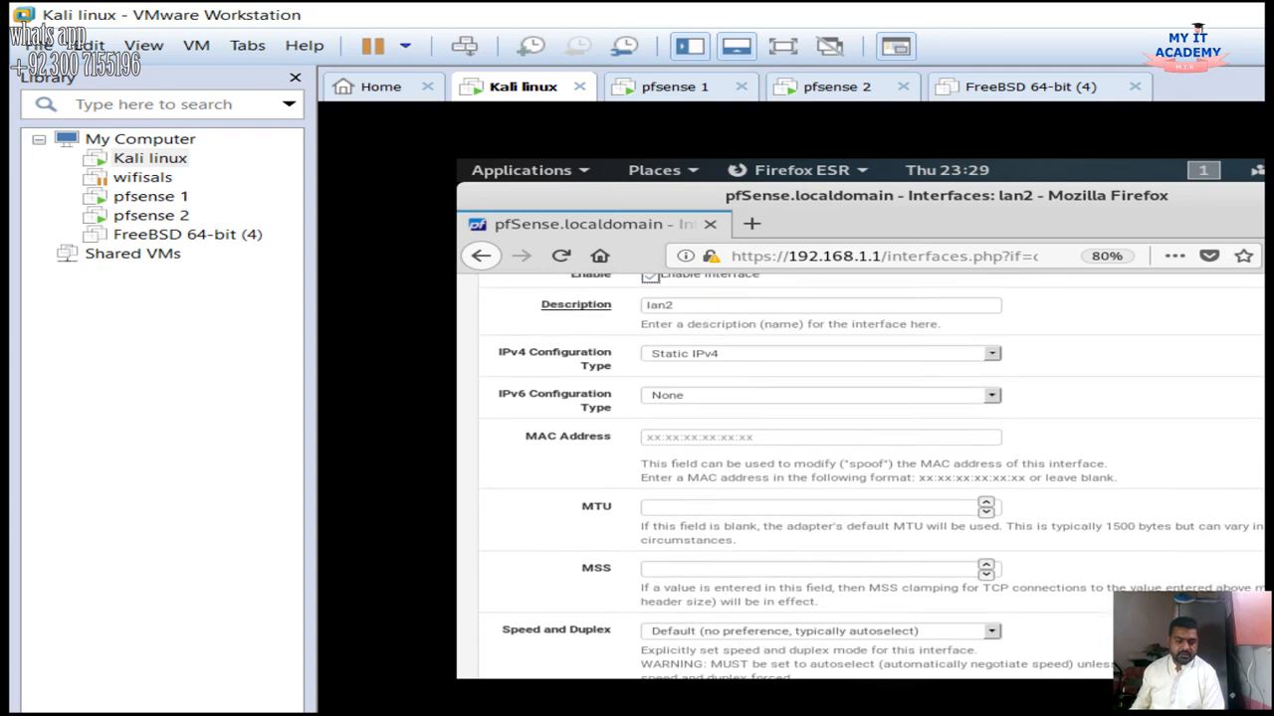
{"action": "scroll", "coordinate": [871, 478], "scroll_direction": "down", "scroll_amount": 2}
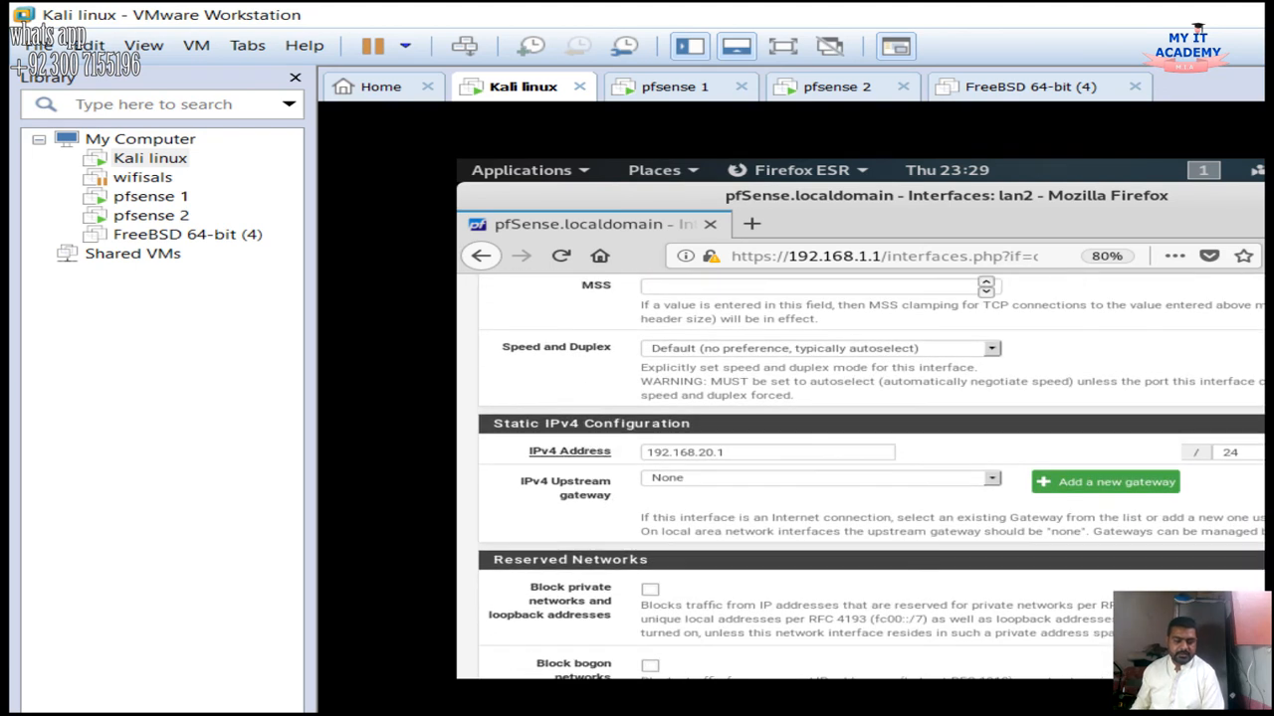
{"action": "scroll", "coordinate": [871, 478], "scroll_direction": "down", "scroll_amount": 3}
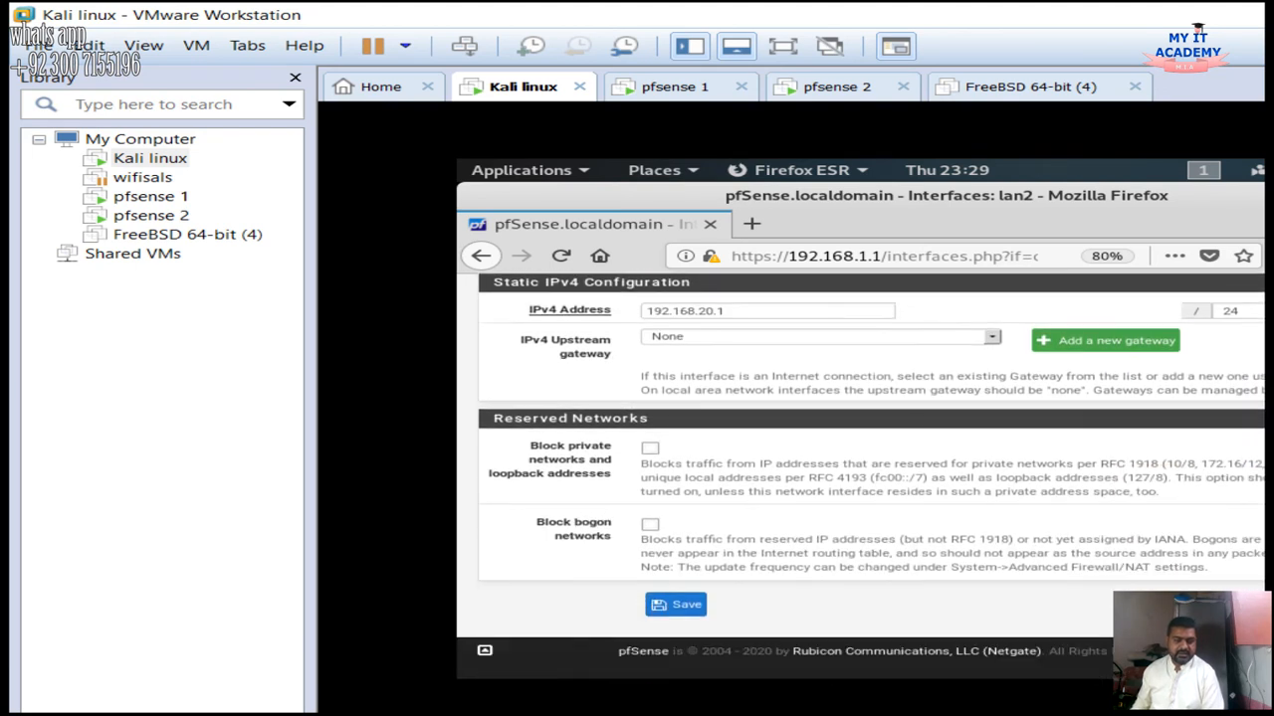
{"action": "scroll", "coordinate": [871, 478], "scroll_direction": "up", "scroll_amount": 2}
{"action": "scroll", "coordinate": [861, 476], "scroll_direction": "up", "scroll_amount": 6}
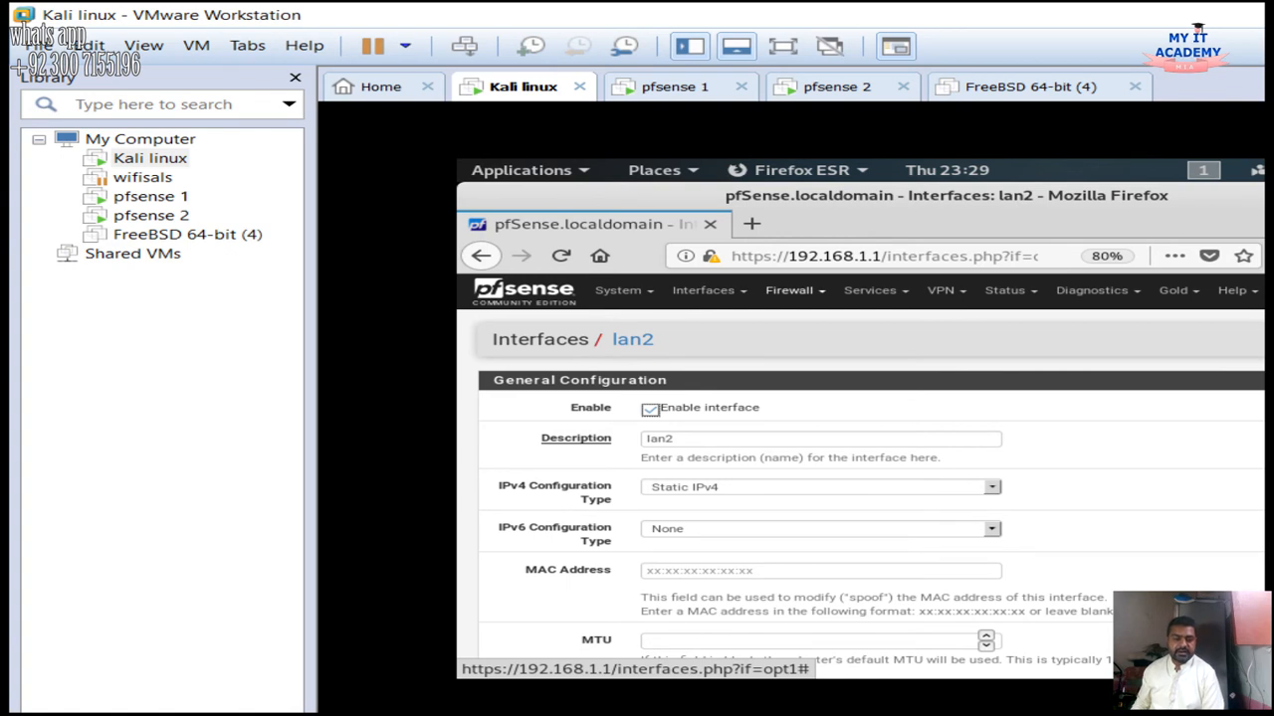
Open the DHCP server settings for the LAN2 interface
{"action": "left_click", "coordinate": [793, 290]}
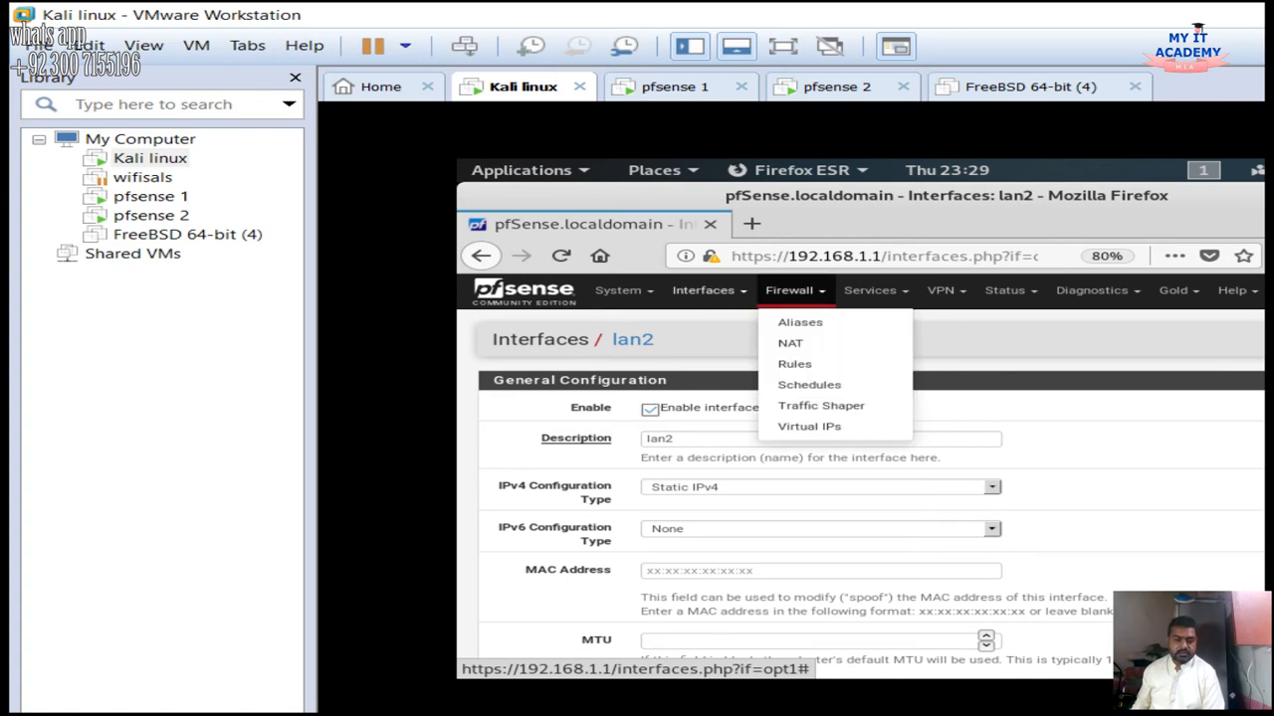
{"action": "left_click", "coordinate": [871, 289]}
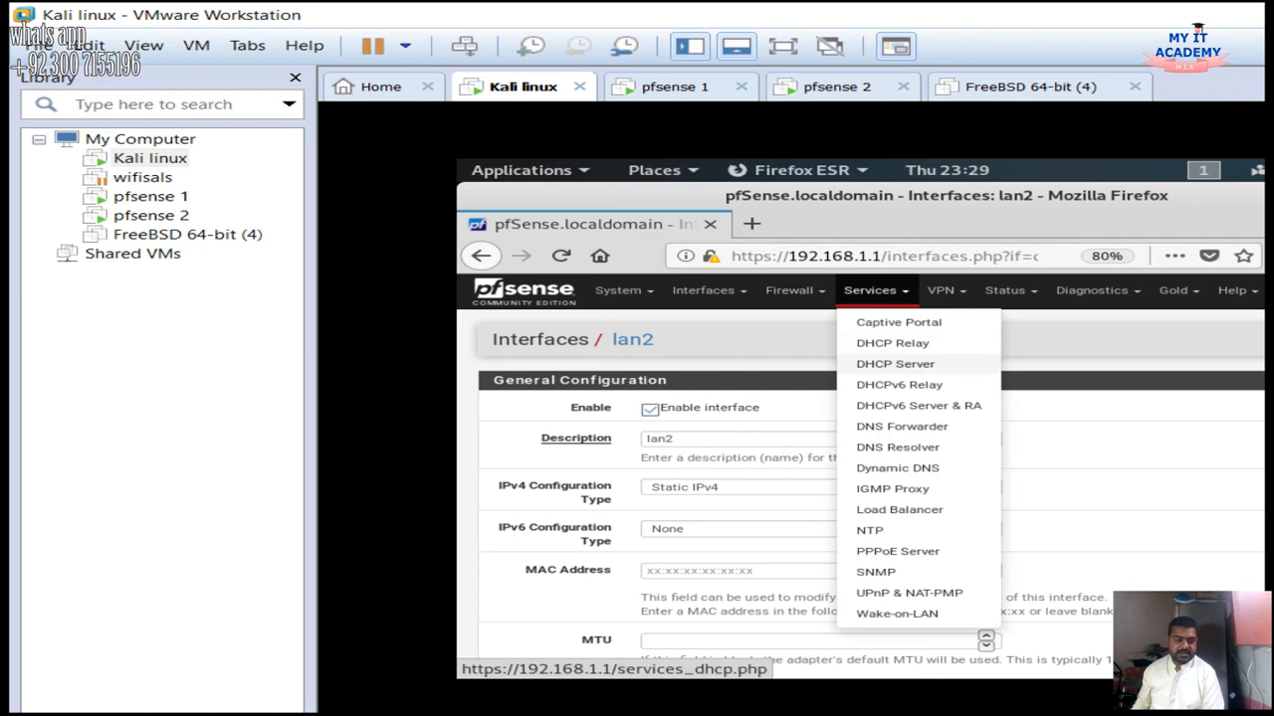
{"action": "left_click", "coordinate": [876, 362]}
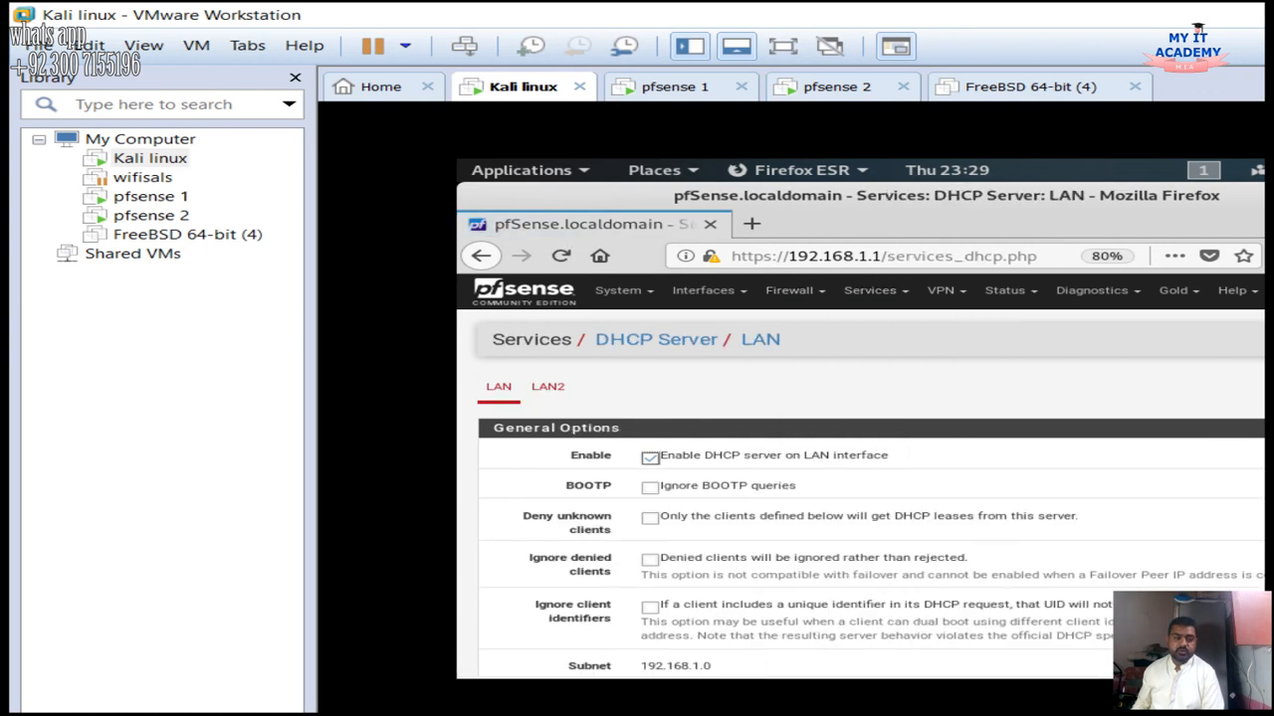
{"action": "left_click", "coordinate": [547, 386]}
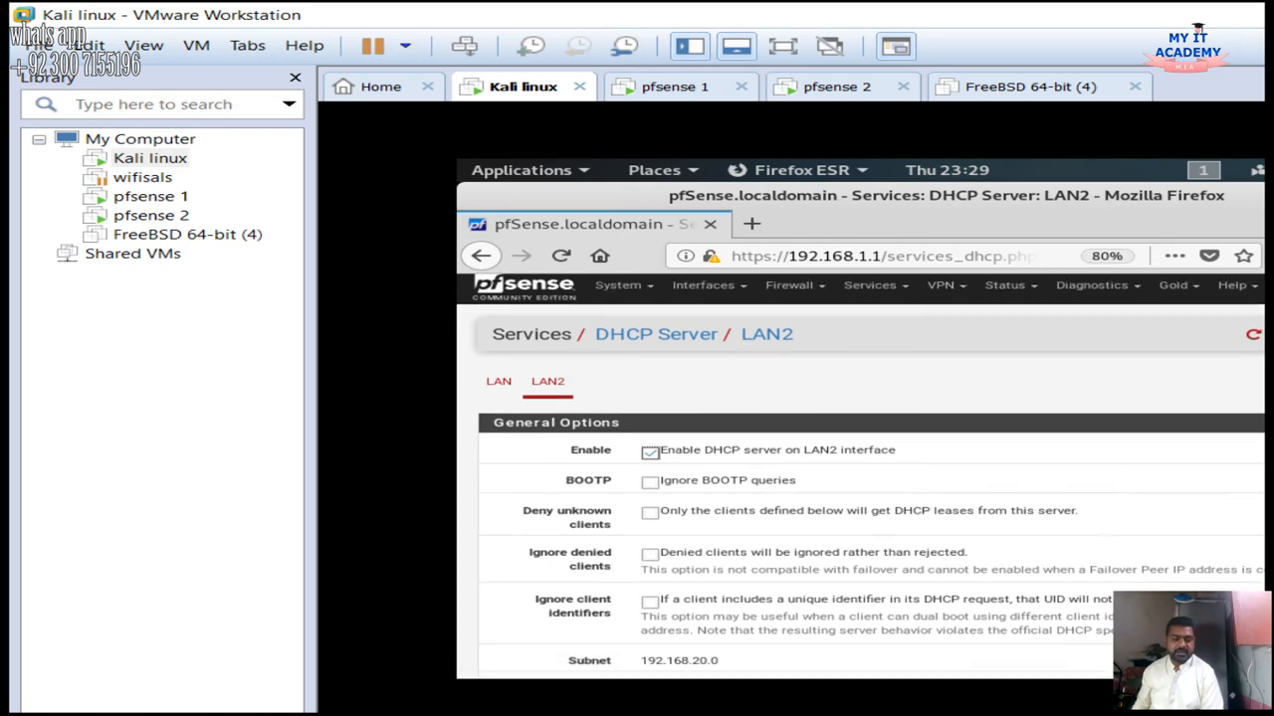
Examine LAN2's DHCP subnet, available range, address range and DNS server entries
{"action": "scroll", "coordinate": [861, 478], "scroll_direction": "down", "scroll_amount": 1}
{"action": "scroll", "coordinate": [861, 478], "scroll_direction": "down", "scroll_amount": 3}
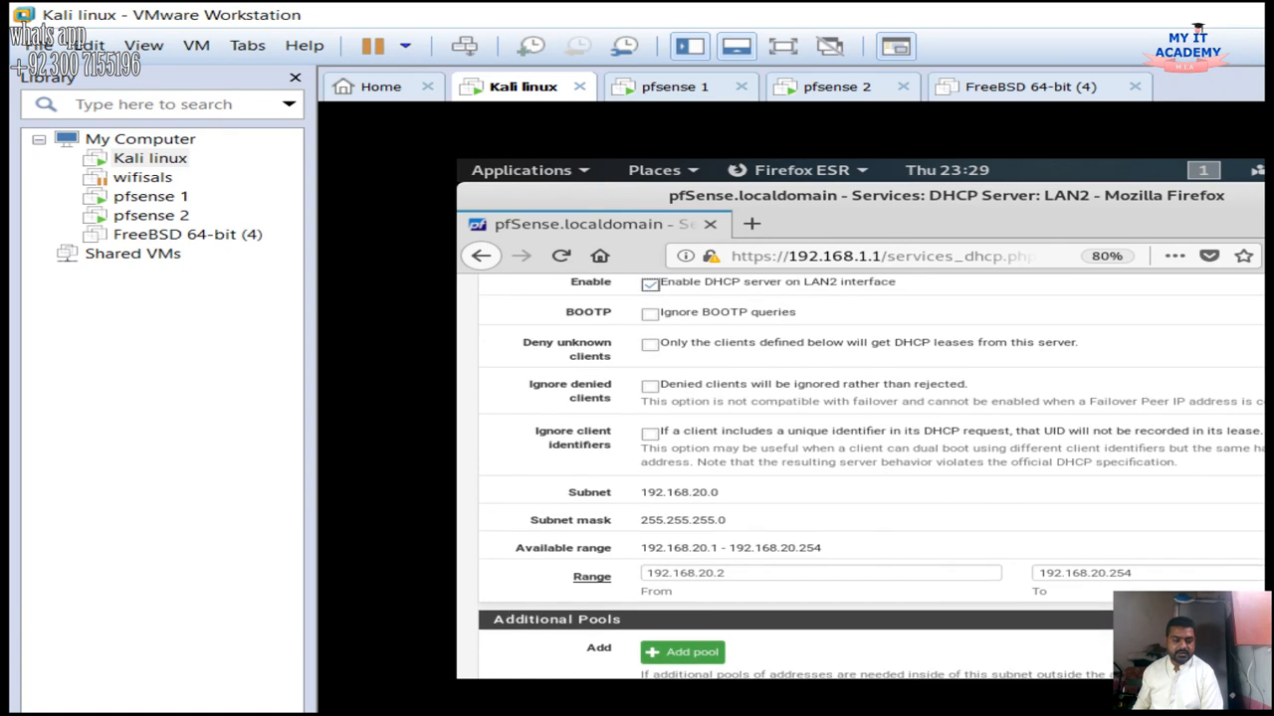
{"action": "scroll", "coordinate": [872, 475], "scroll_direction": "down", "scroll_amount": 7}
{"action": "scroll", "coordinate": [872, 476], "scroll_direction": "up", "scroll_amount": 7}
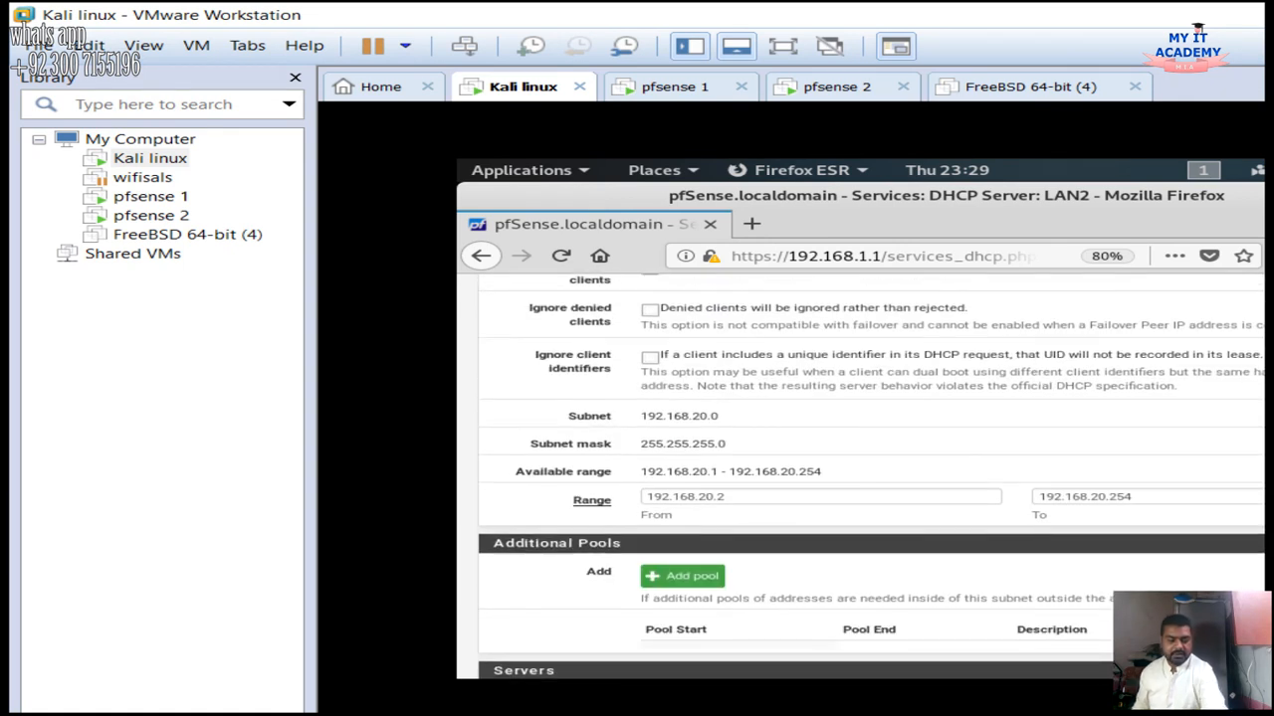
{"action": "triple_click", "coordinate": [685, 497]}
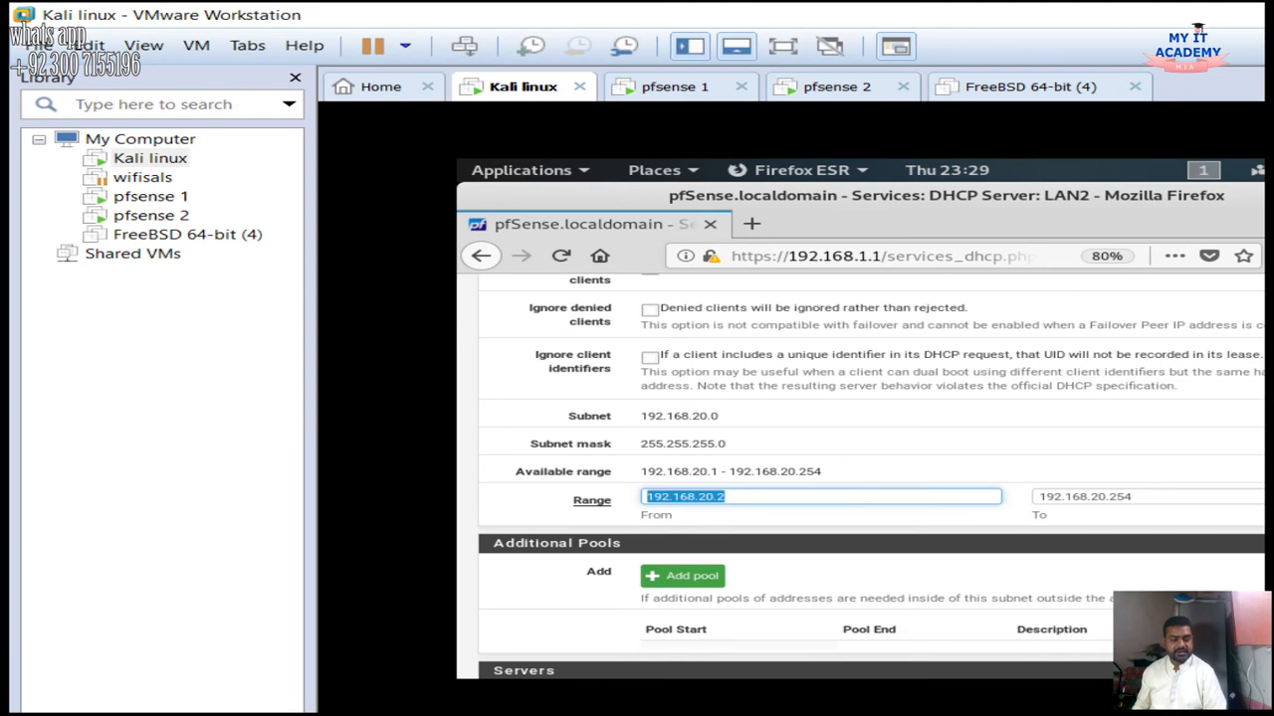
{"action": "left_click_drag", "start_coordinate": [693, 473], "coordinate": [825, 472]}
{"action": "left_click_drag", "start_coordinate": [728, 496], "coordinate": [645, 496]}
{"action": "scroll", "coordinate": [872, 492], "scroll_direction": "down", "scroll_amount": 5}
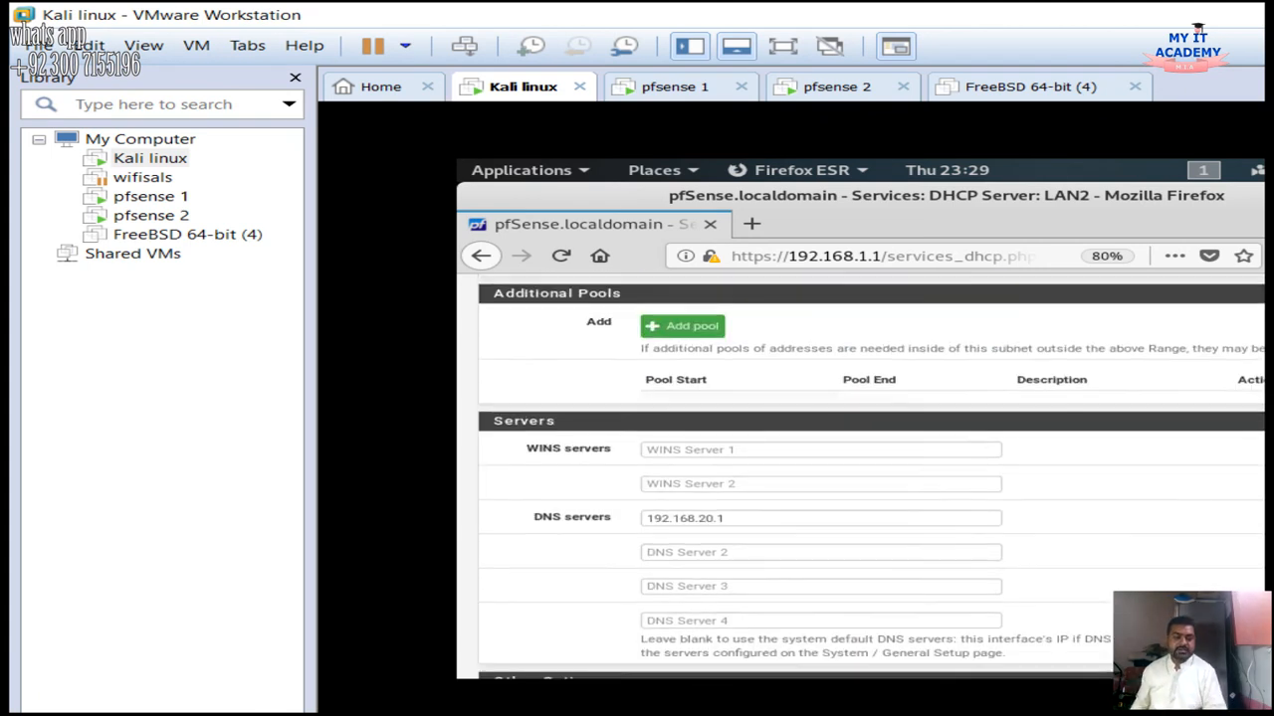
{"action": "scroll", "coordinate": [872, 478], "scroll_direction": "up", "scroll_amount": 8}
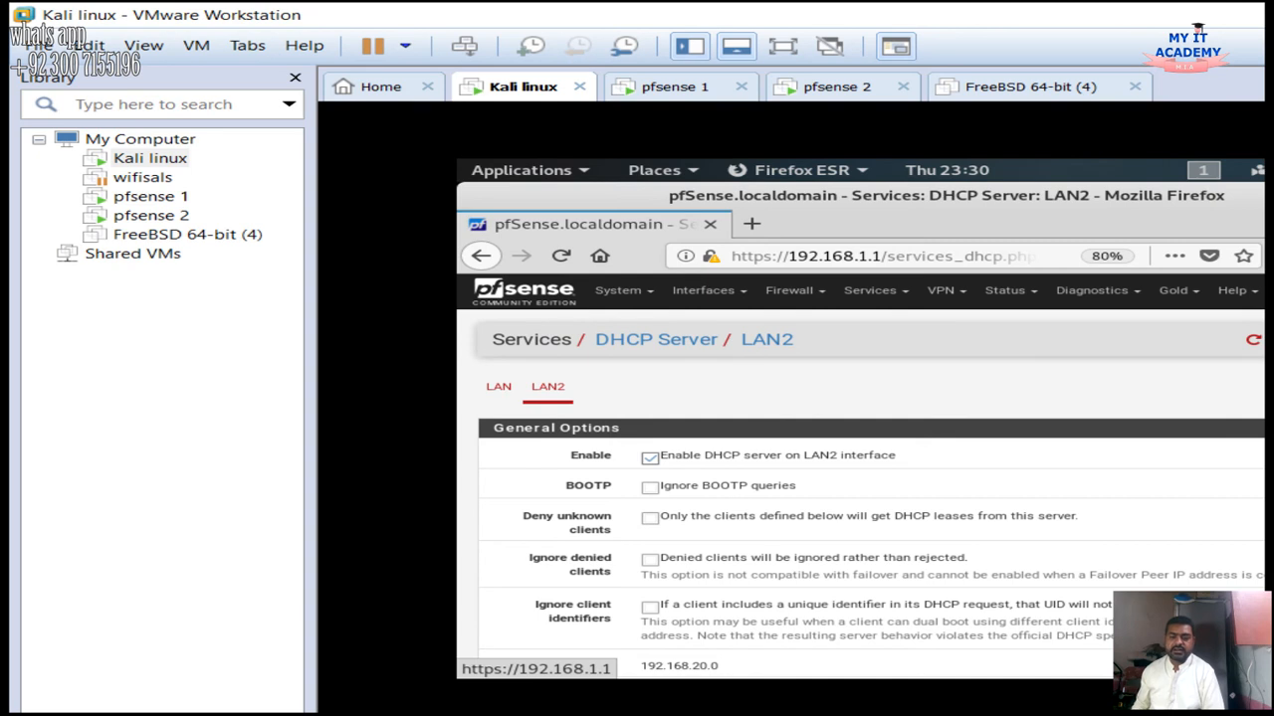
Return to the pfSense dashboard and view the firewall rules for the LAN interface
{"action": "left_click", "coordinate": [523, 291]}
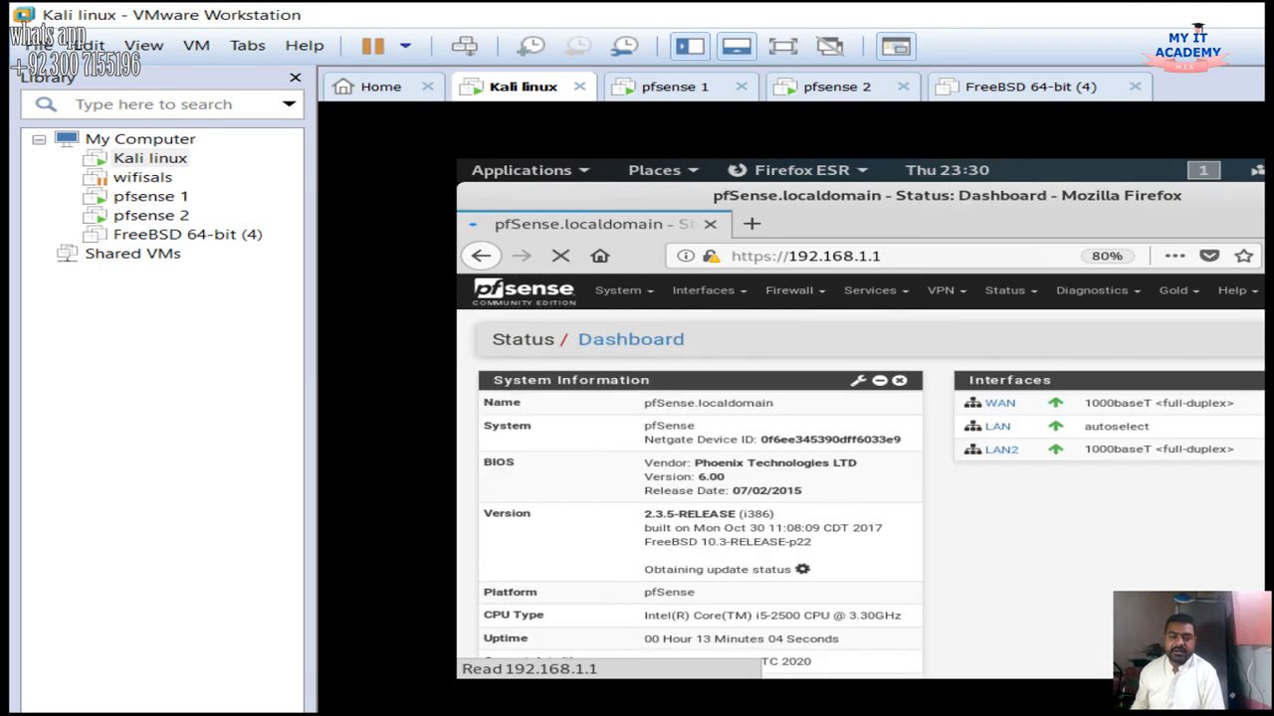
{"action": "left_click", "coordinate": [794, 290]}
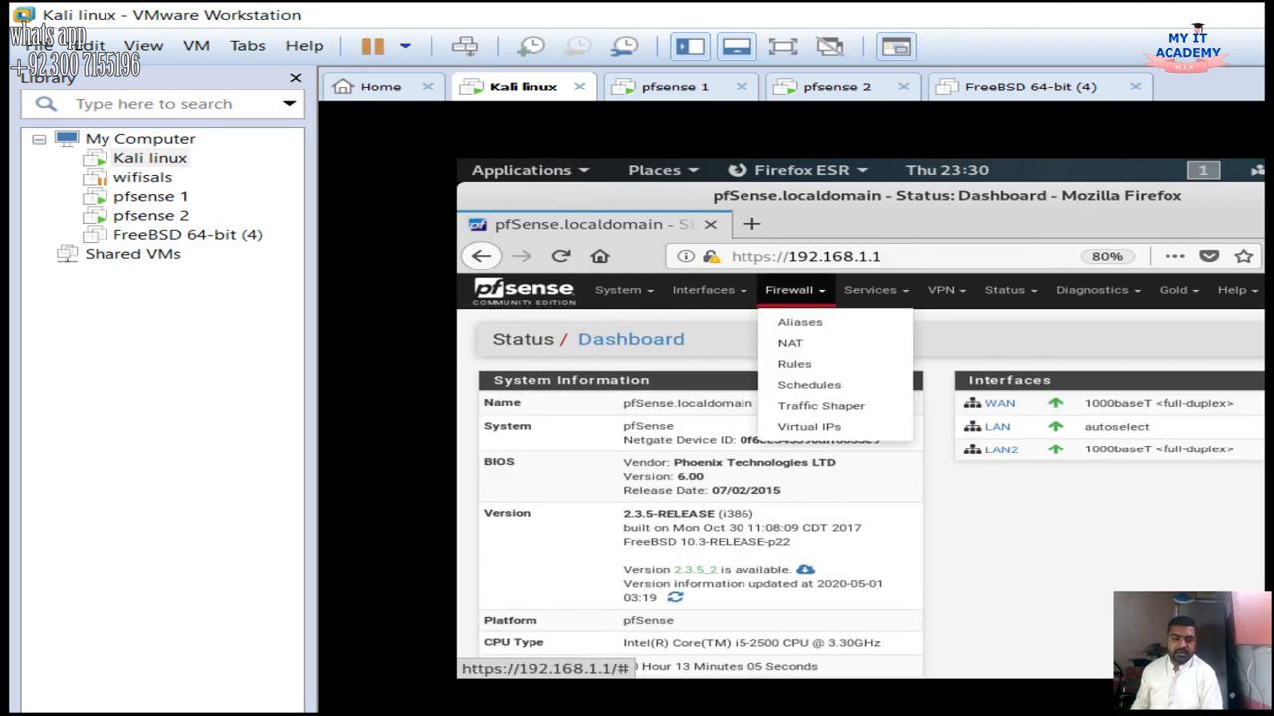
{"action": "left_click", "coordinate": [794, 365]}
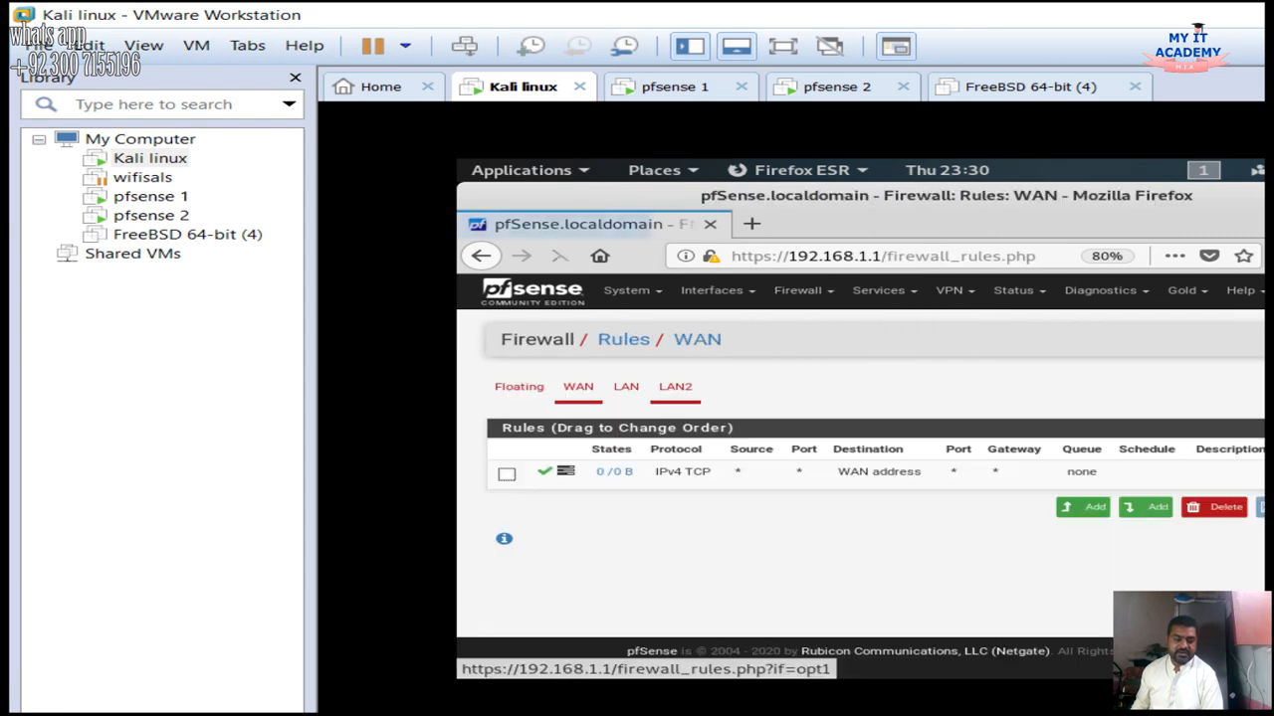
{"action": "left_click", "coordinate": [626, 386]}
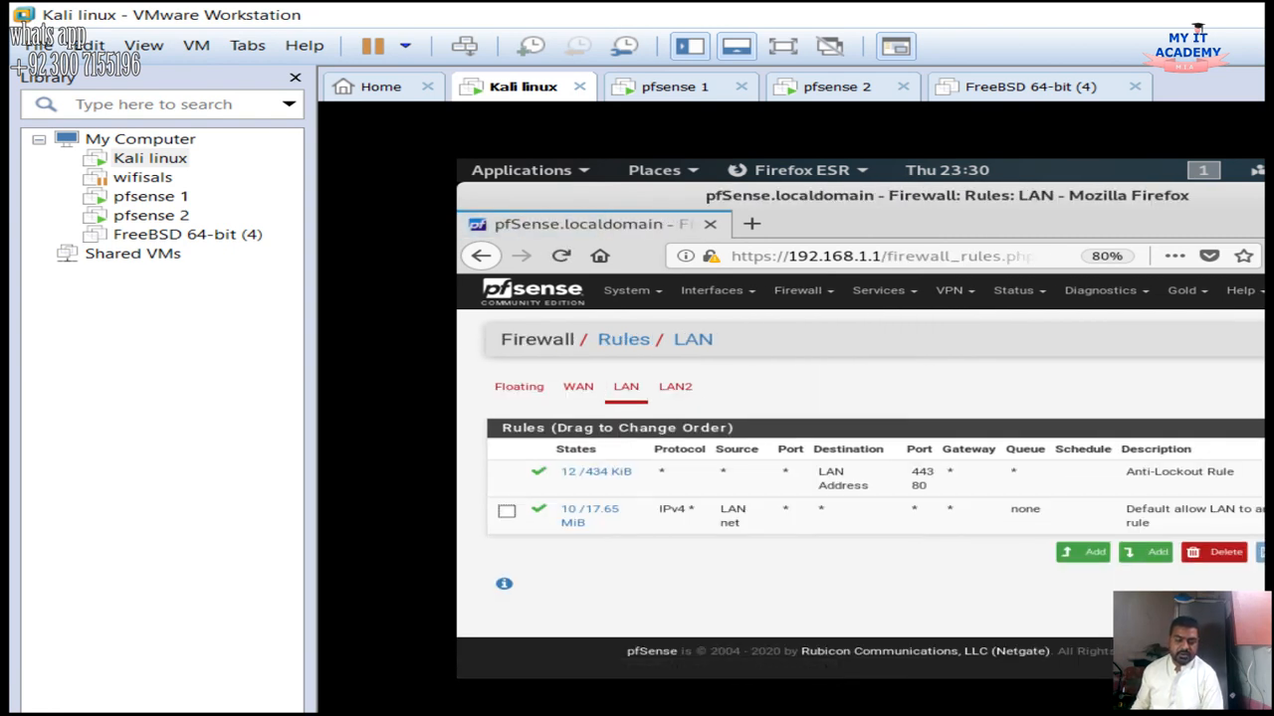
Try LAN2 net as the source of the default allow LAN to any rule, and leave the rule without saving
{"action": "left_click", "coordinate": [1261, 510]}
{"action": "scroll", "coordinate": [861, 477], "scroll_direction": "down", "scroll_amount": 5}
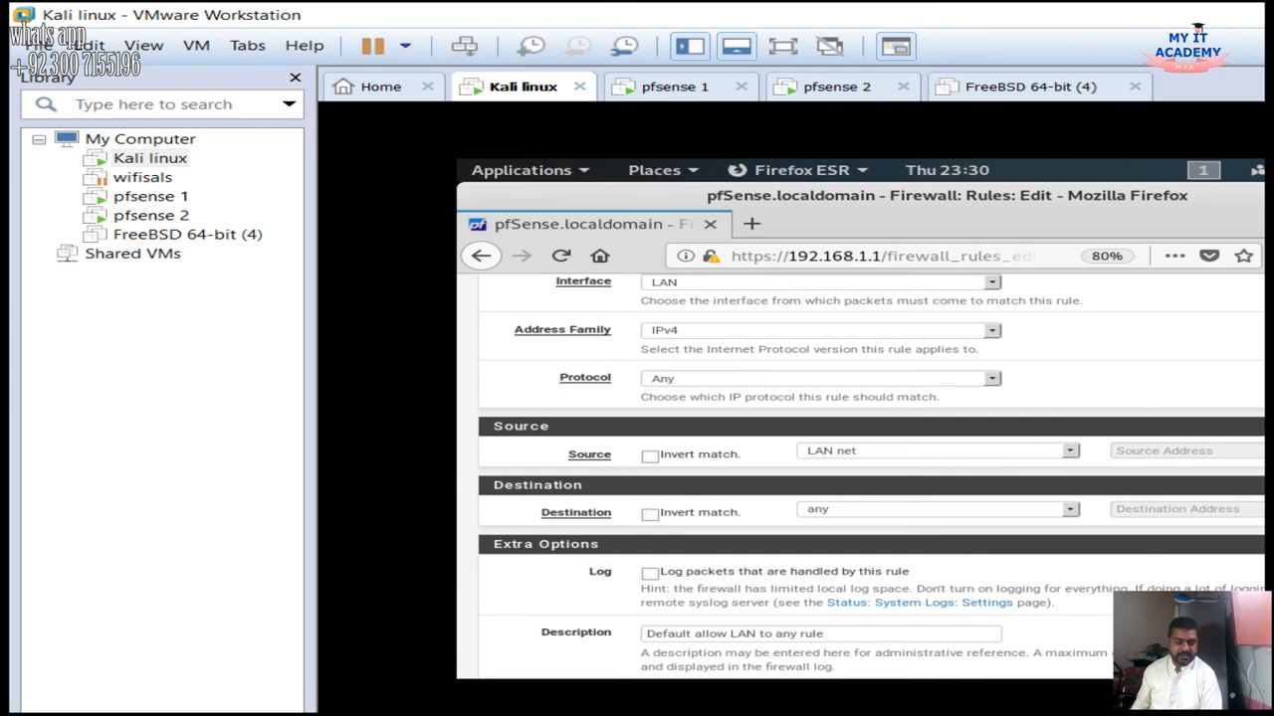
{"action": "left_click", "coordinate": [936, 451]}
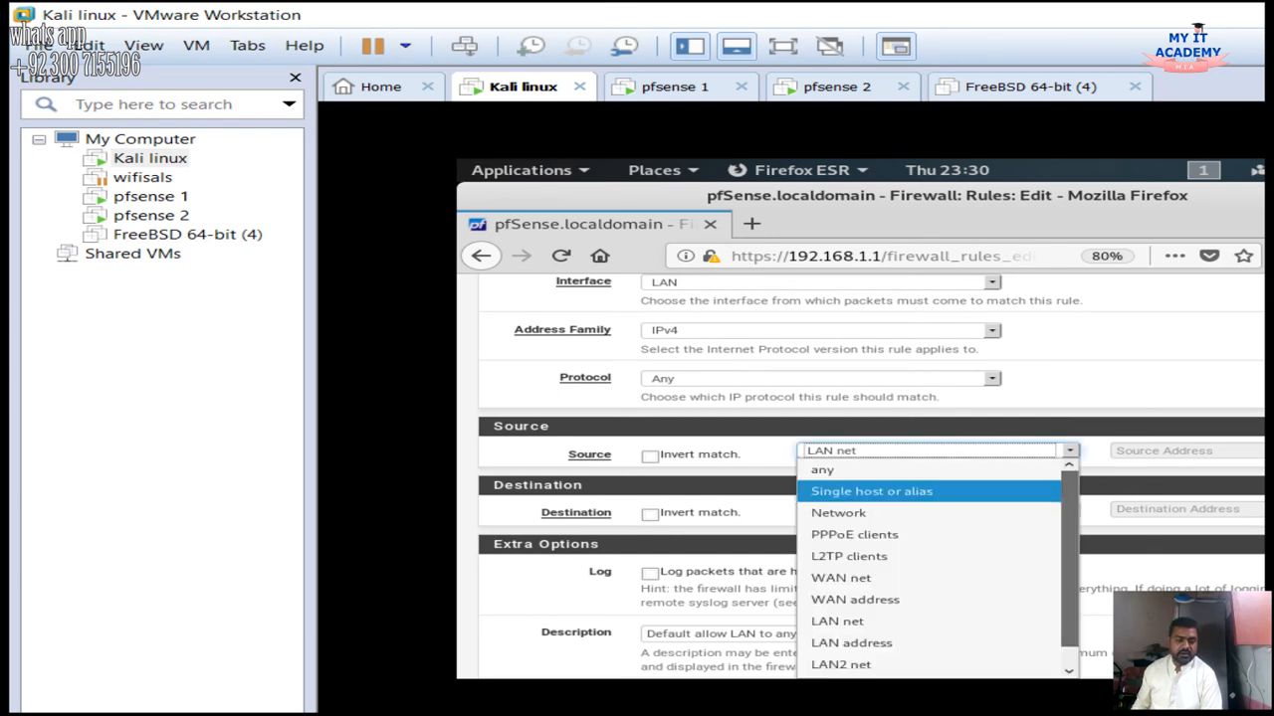
{"action": "left_click", "coordinate": [841, 665]}
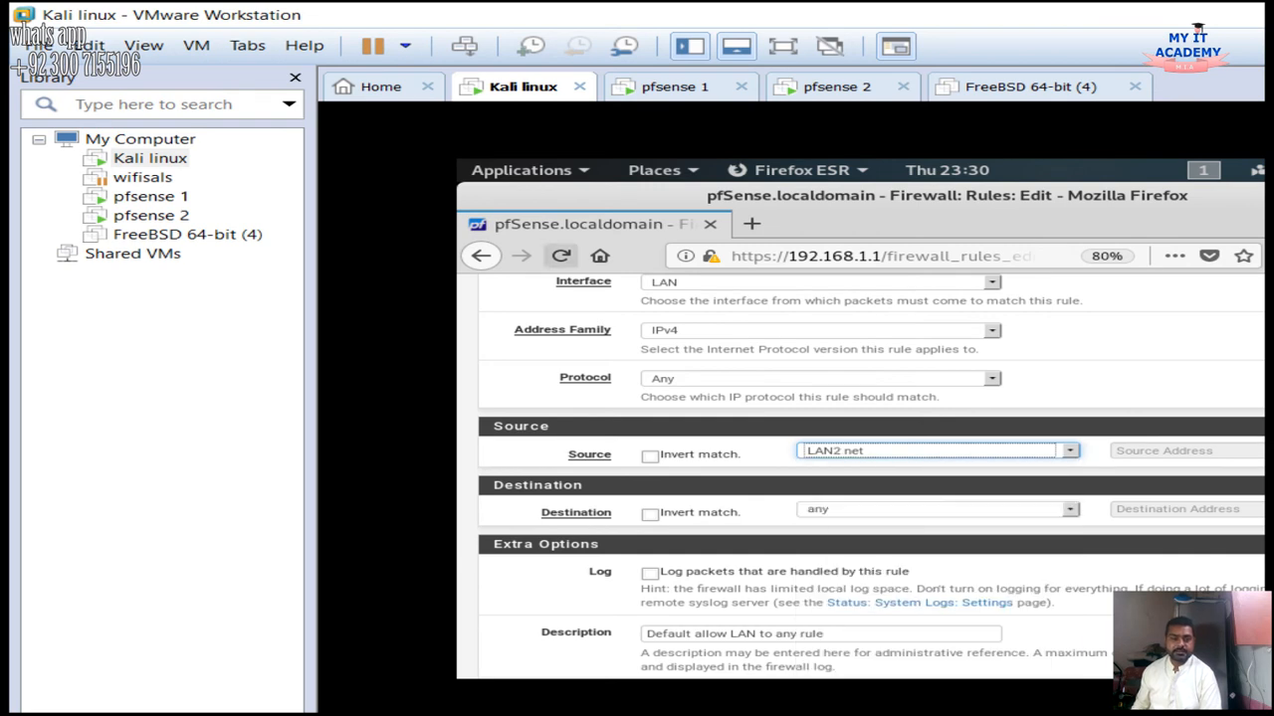
{"action": "left_click", "coordinate": [481, 256]}
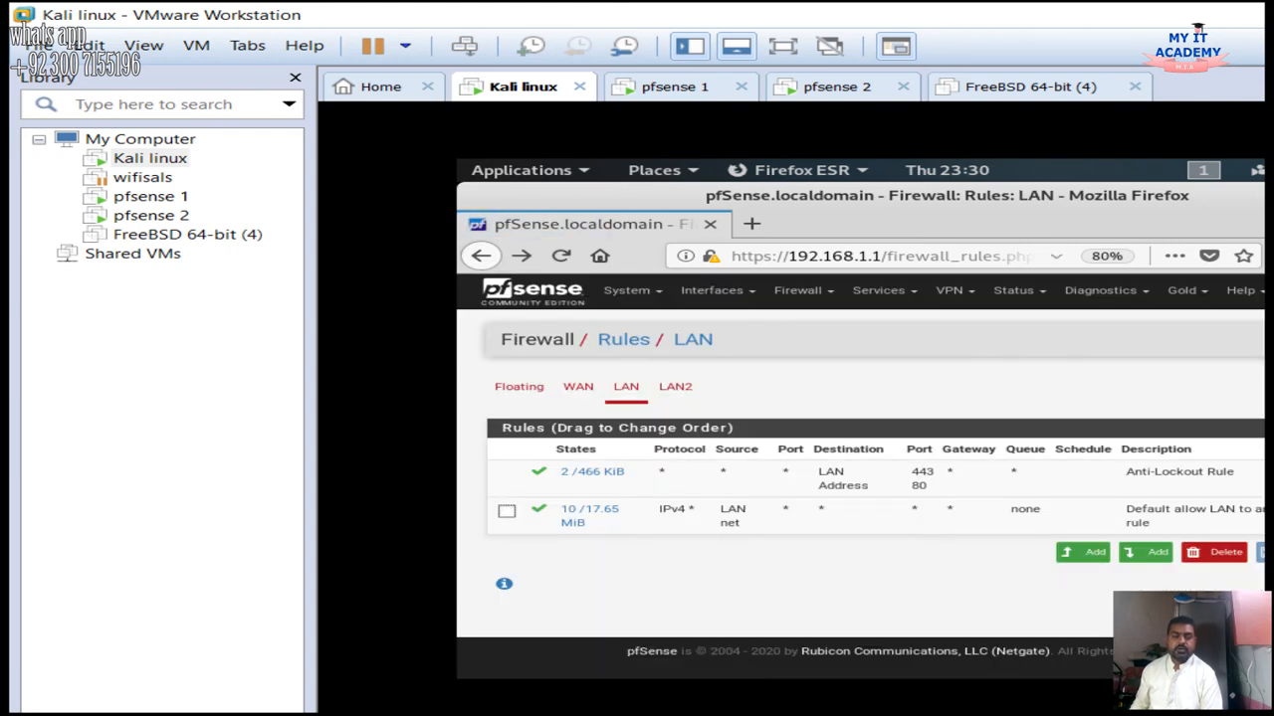
{"action": "left_click", "coordinate": [480, 256]}
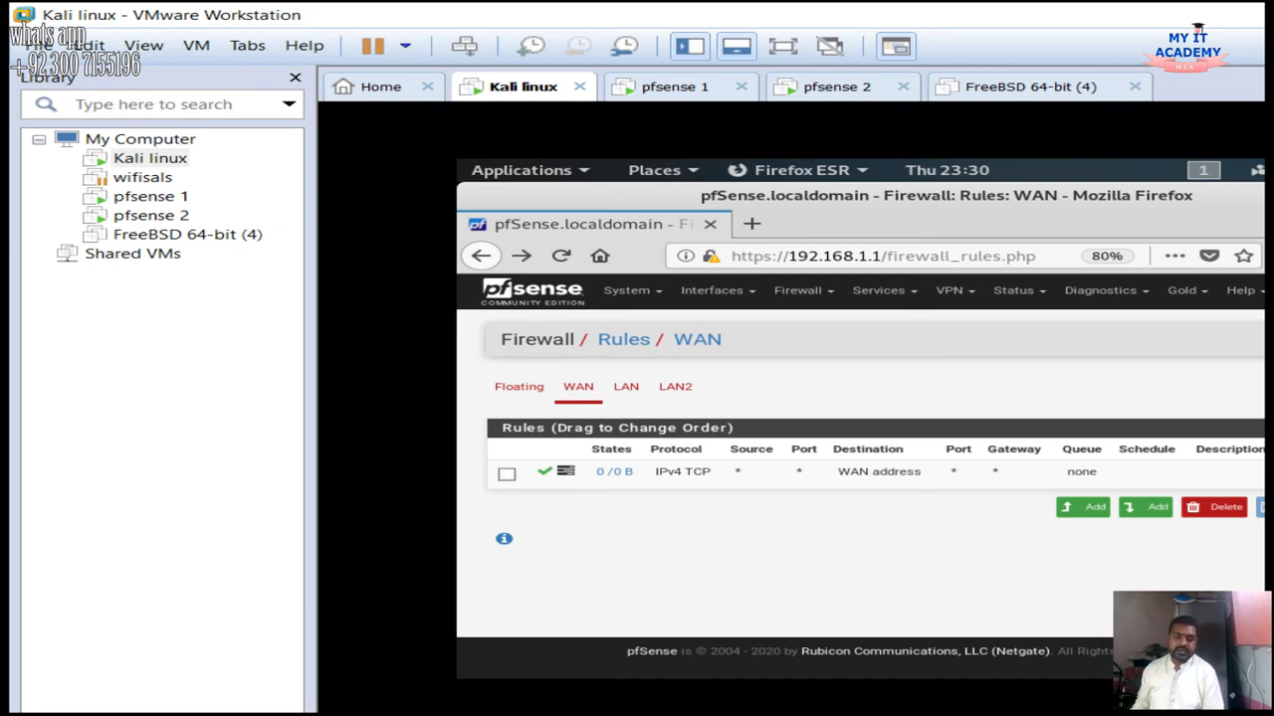
Return to the dashboard and view the captive portal status of the lan1 and lan2 zones
{"action": "left_click", "coordinate": [533, 290]}
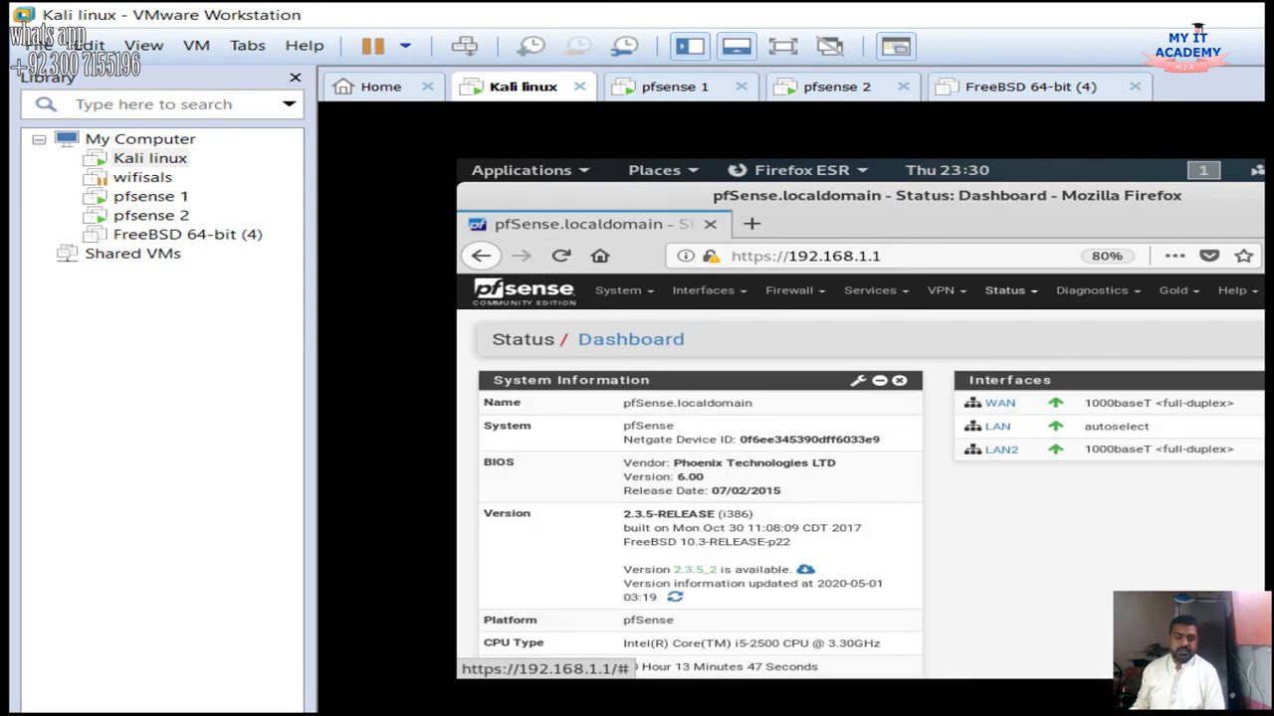
{"action": "left_click", "coordinate": [1007, 291]}
{"action": "left_click", "coordinate": [1039, 323]}
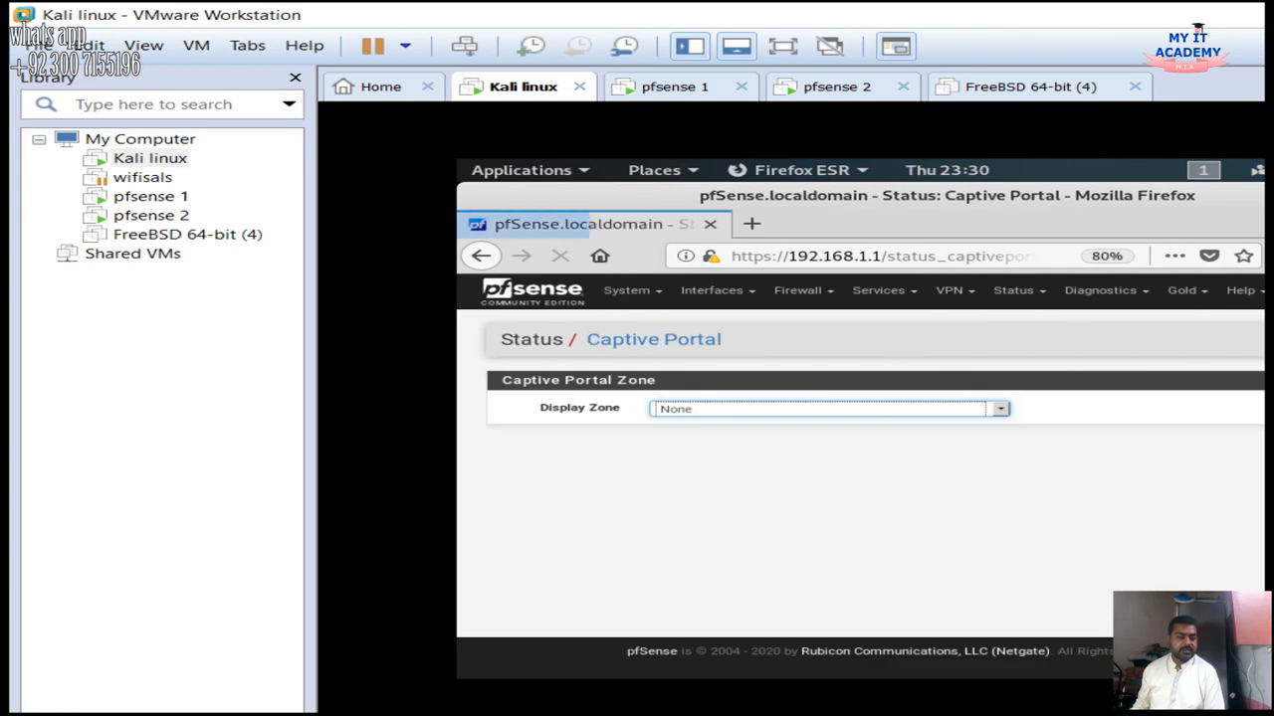
{"action": "left_click", "coordinate": [826, 408]}
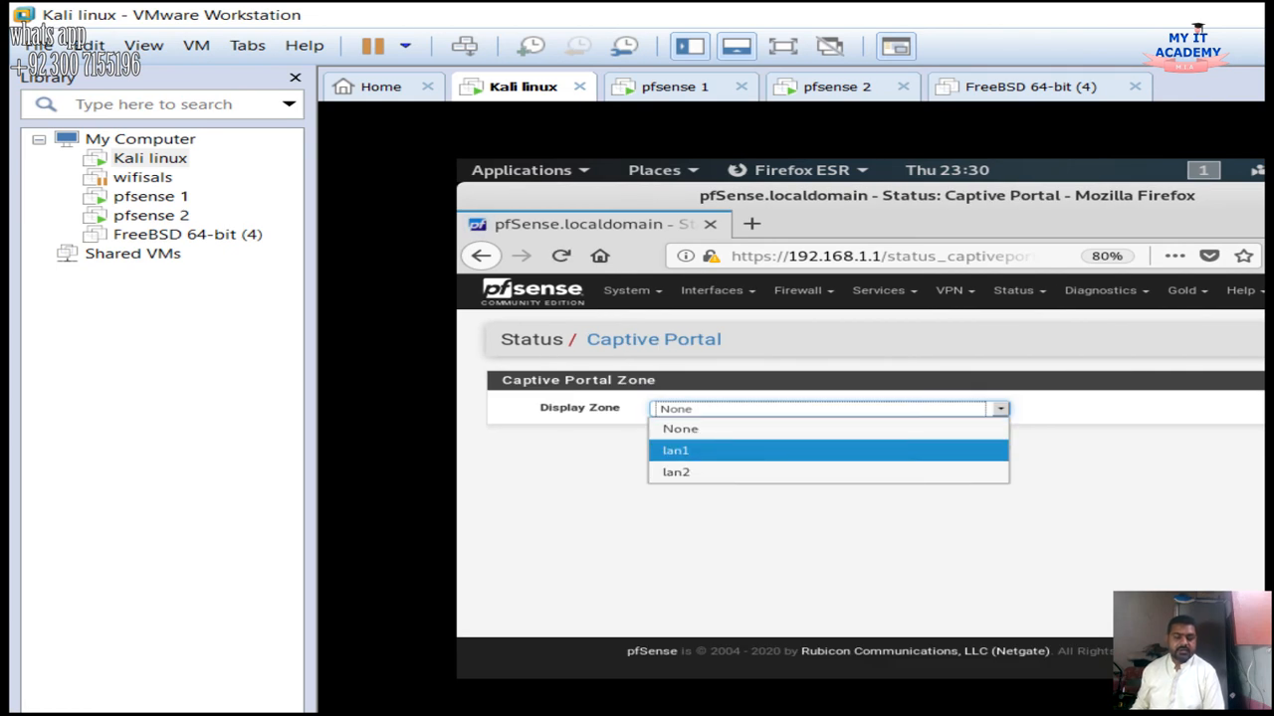
{"action": "left_click", "coordinate": [676, 451]}
{"action": "left_click", "coordinate": [826, 408]}
{"action": "left_click", "coordinate": [676, 468]}
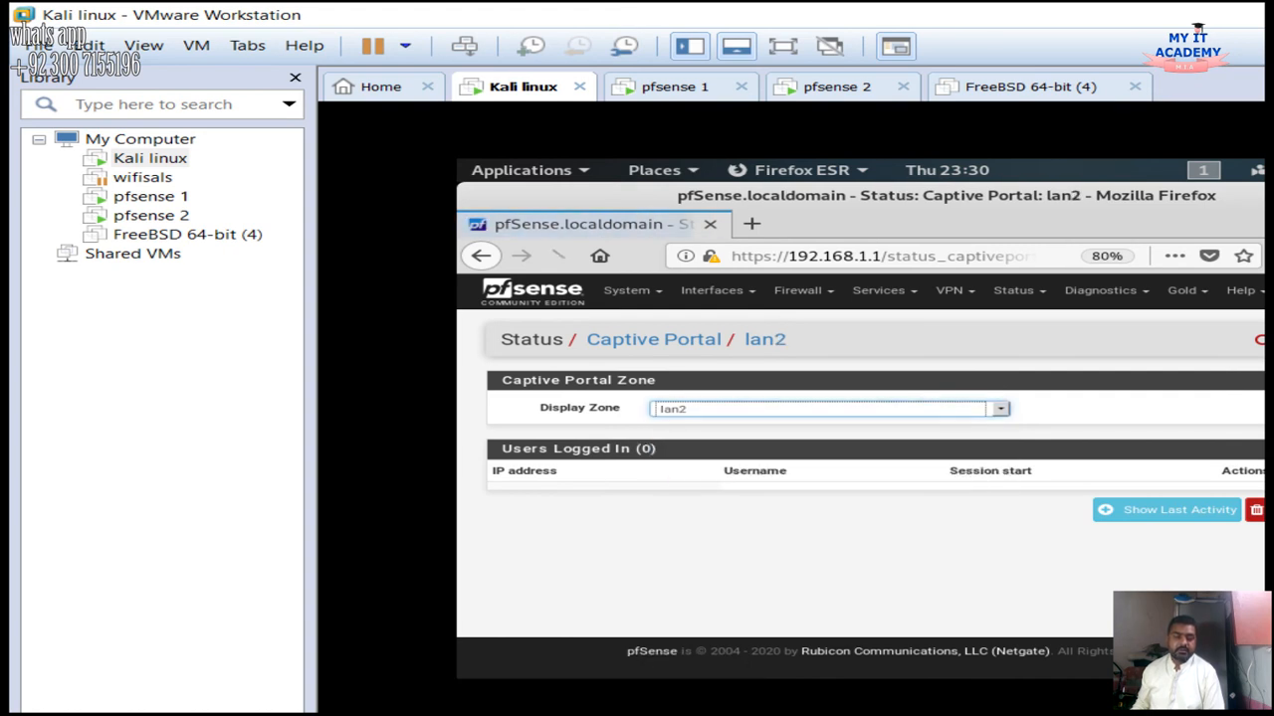
{"action": "left_click", "coordinate": [826, 408]}
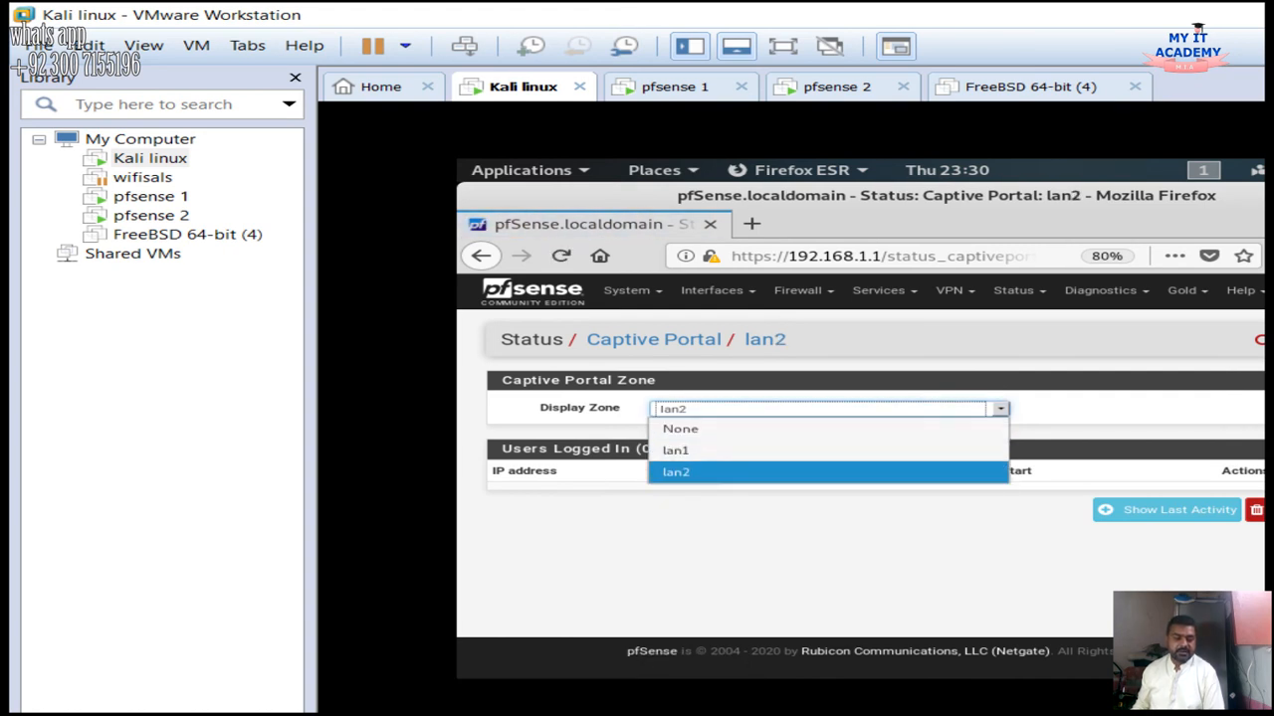
{"action": "left_click", "coordinate": [677, 472]}
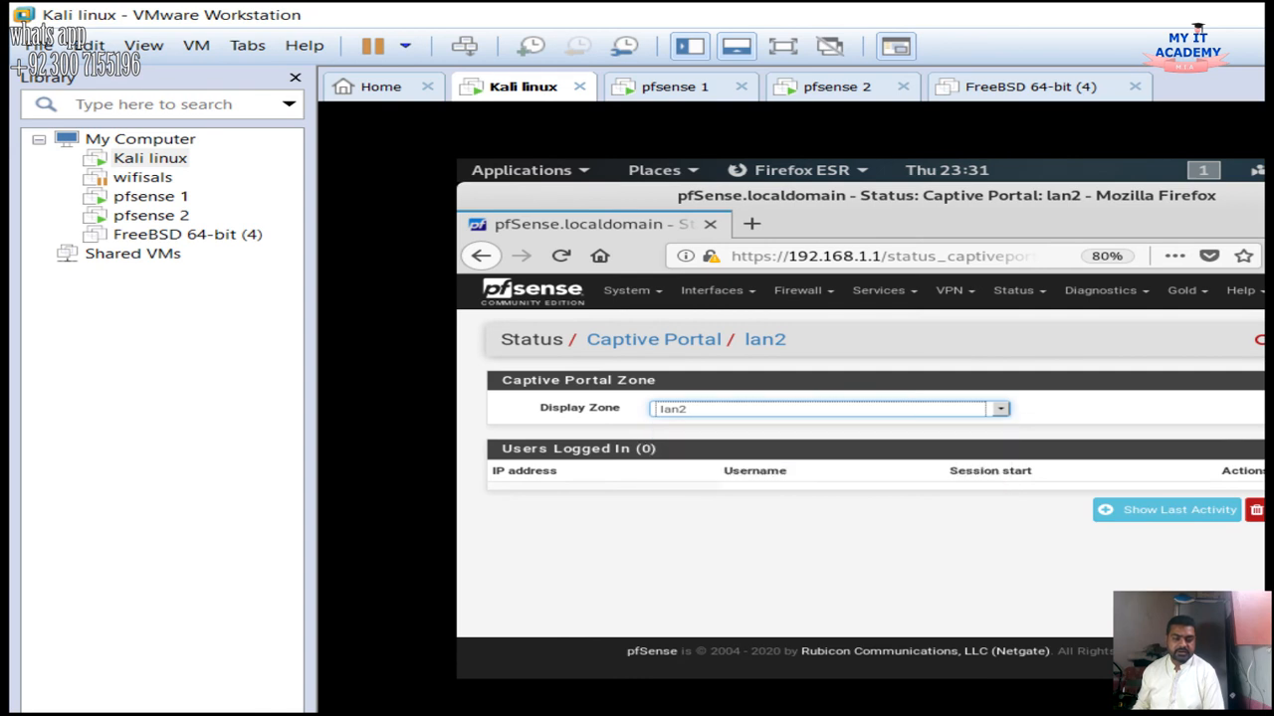
Add a captive portal zone named ygt with the description t, and continue to its configuration
{"action": "left_click", "coordinate": [878, 290]}
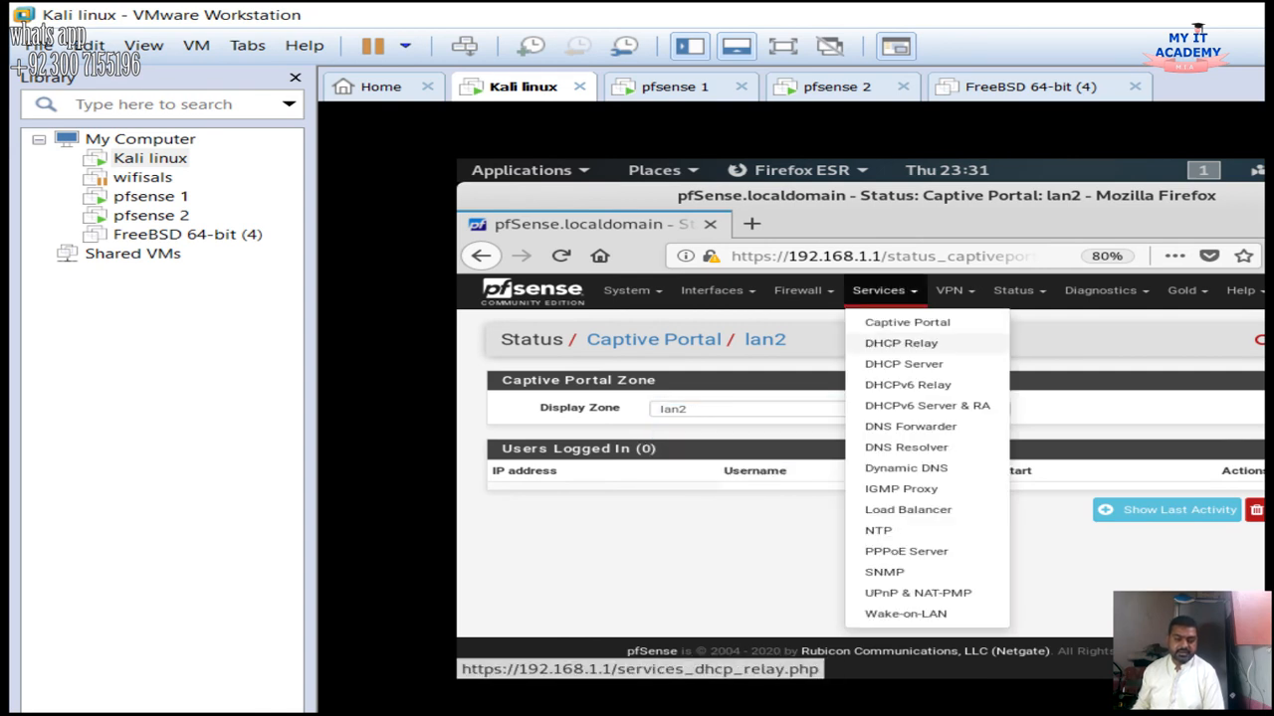
{"action": "left_click", "coordinate": [876, 323]}
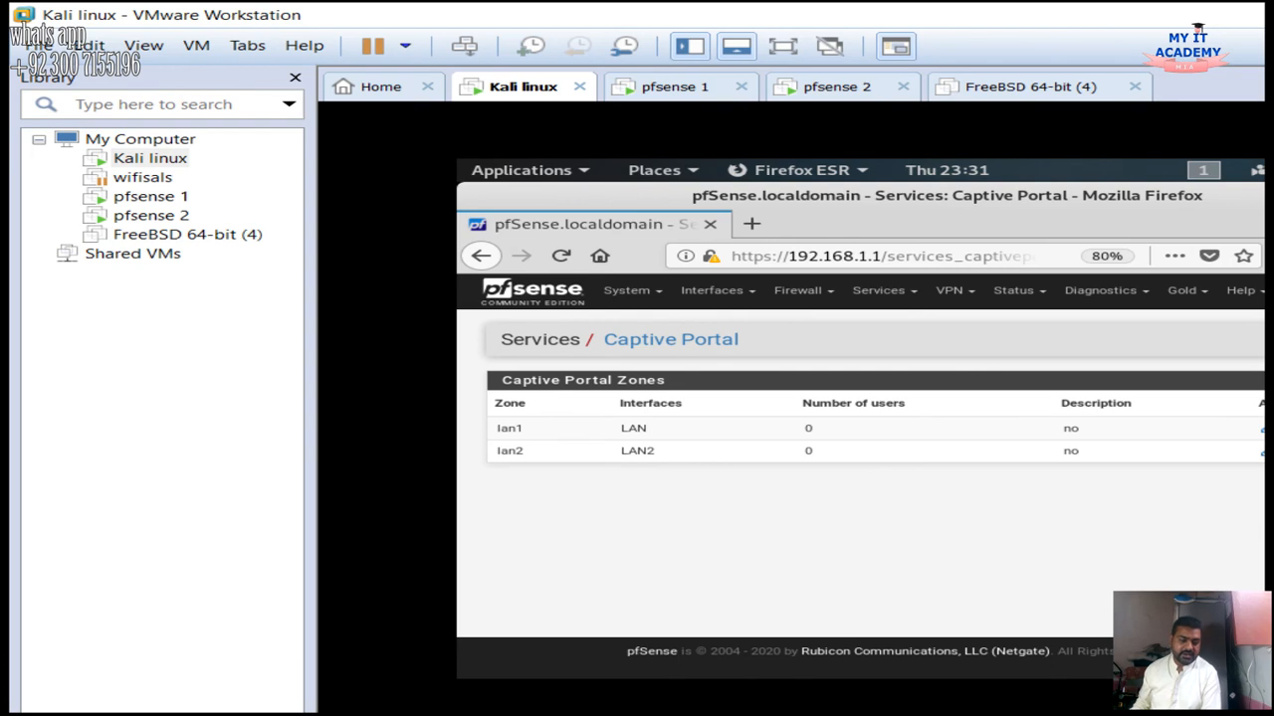
{"action": "type", "text": "ygt"}
{"action": "type", "text": "t"}
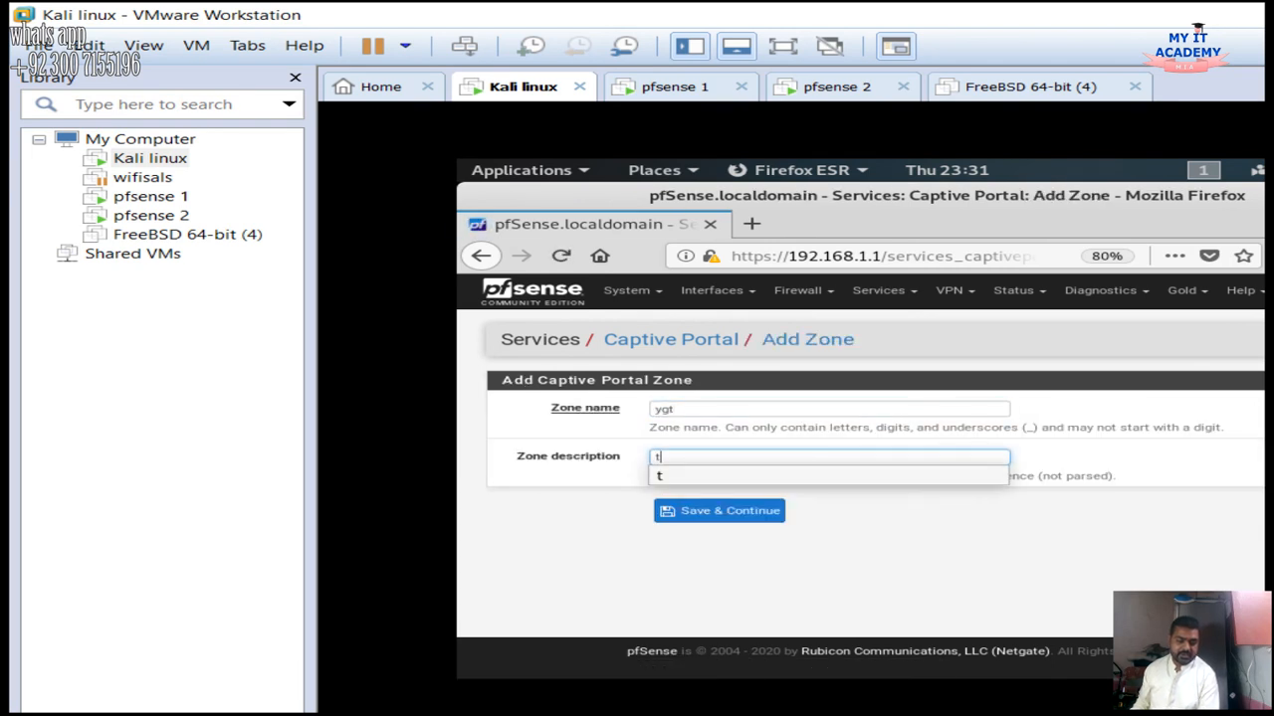
{"action": "left_click", "coordinate": [718, 511]}
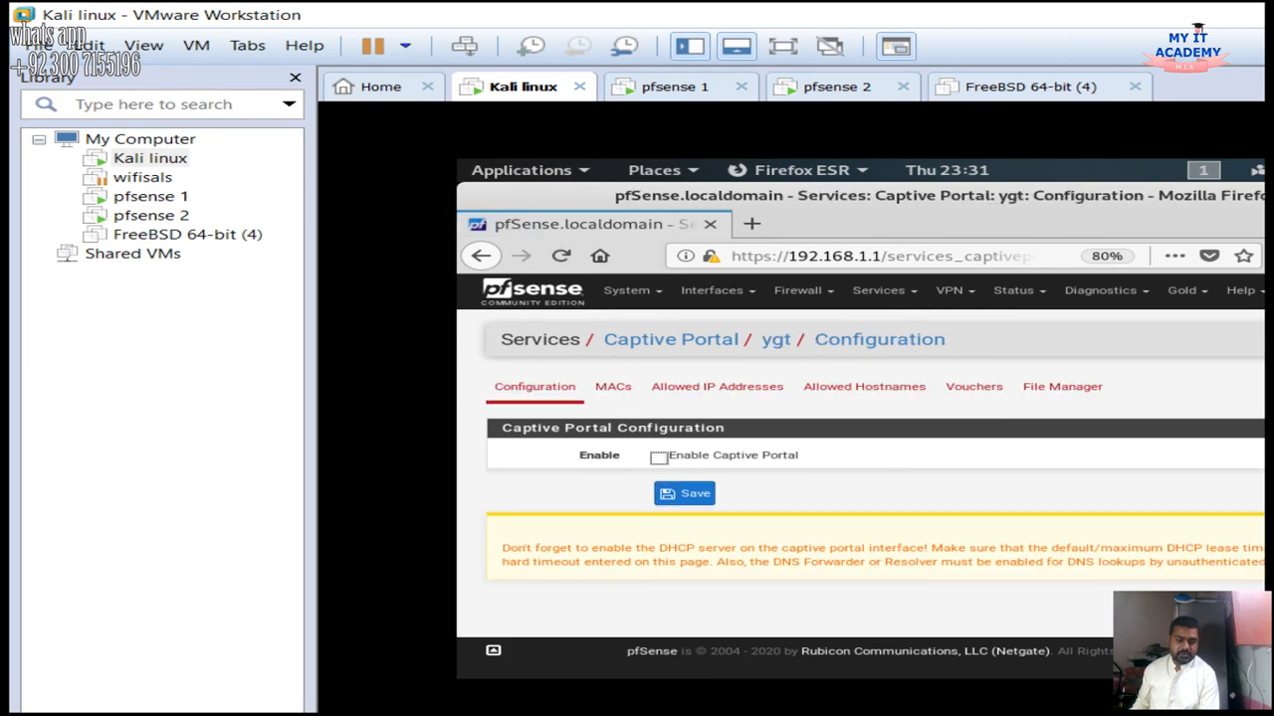
Return to the captive portal zones list and review the lan1 zone's configuration
{"action": "left_click", "coordinate": [671, 339]}
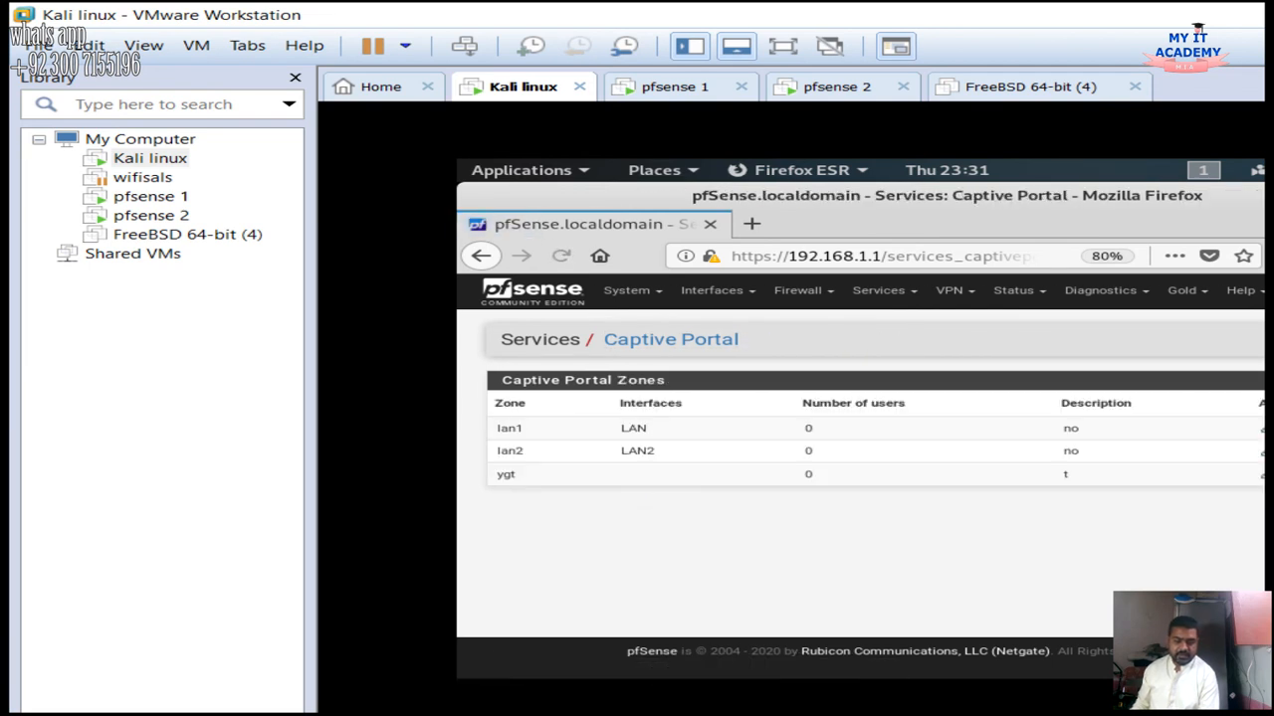
{"action": "left_click", "coordinate": [1261, 427]}
{"action": "scroll", "coordinate": [861, 488], "scroll_direction": "down", "scroll_amount": 3}
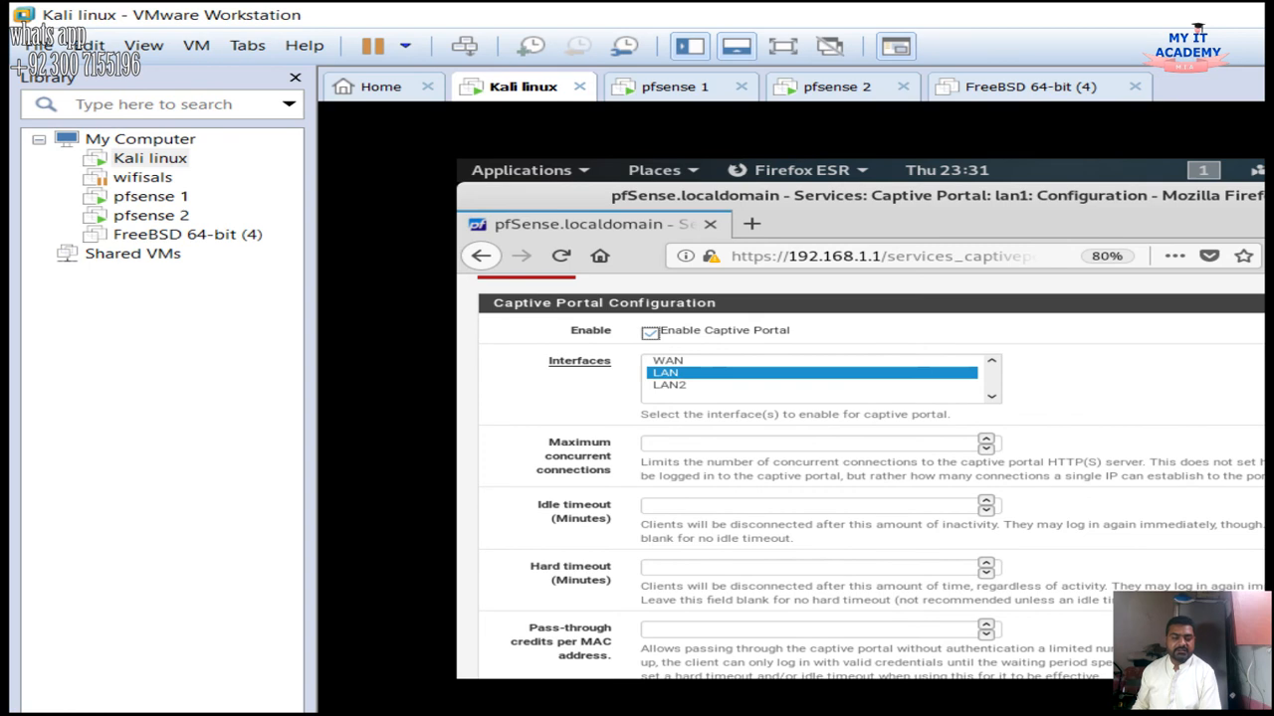
Review the lan1 captive portal configuration, including timeouts, redirect URLs, MAC filtering, per-user bandwidth, authentication and HTML page contents
{"action": "scroll", "coordinate": [871, 477], "scroll_direction": "down", "scroll_amount": 3}
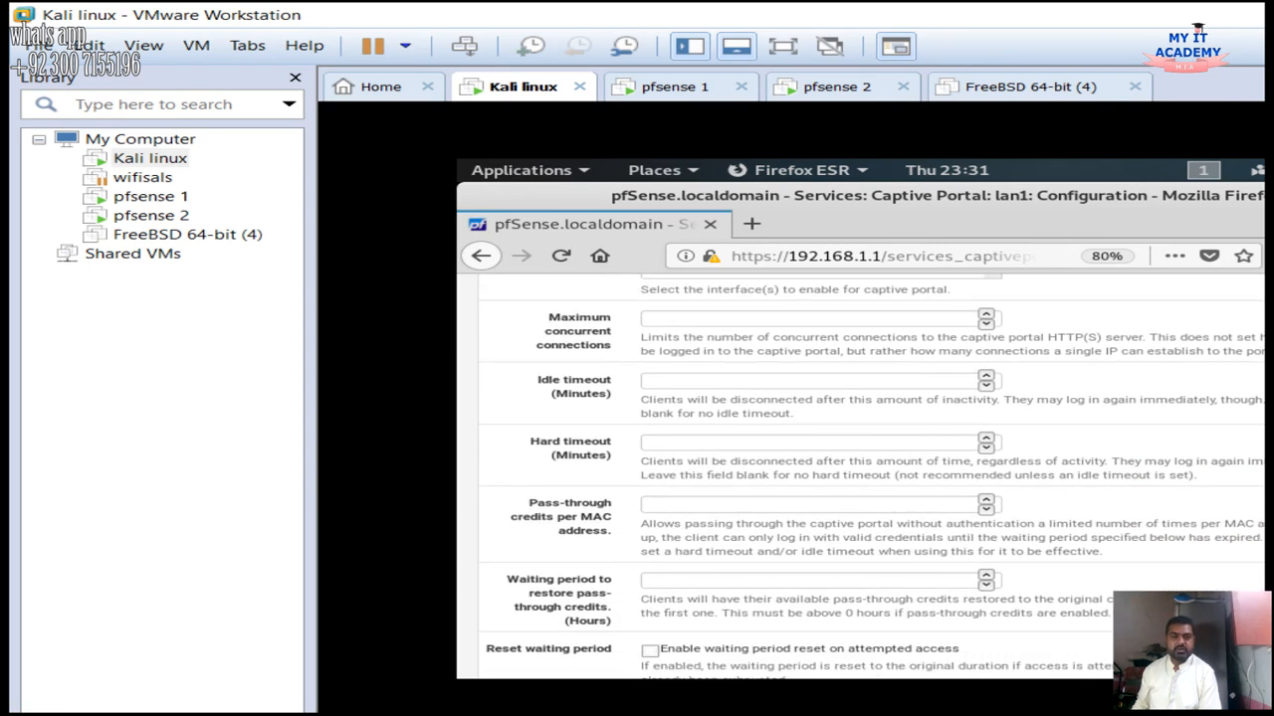
{"action": "scroll", "coordinate": [861, 493], "scroll_direction": "up", "scroll_amount": 3}
{"action": "scroll", "coordinate": [860, 493], "scroll_direction": "down", "scroll_amount": 3}
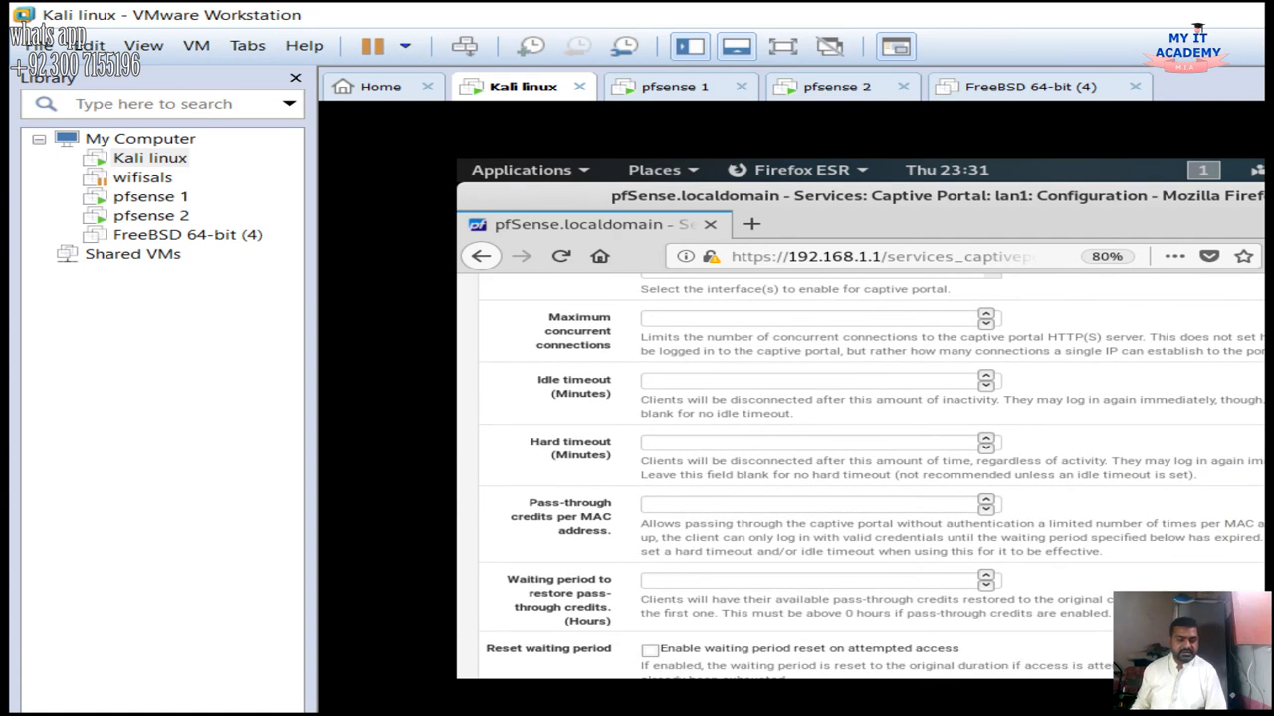
{"action": "scroll", "coordinate": [871, 477], "scroll_direction": "down", "scroll_amount": 9}
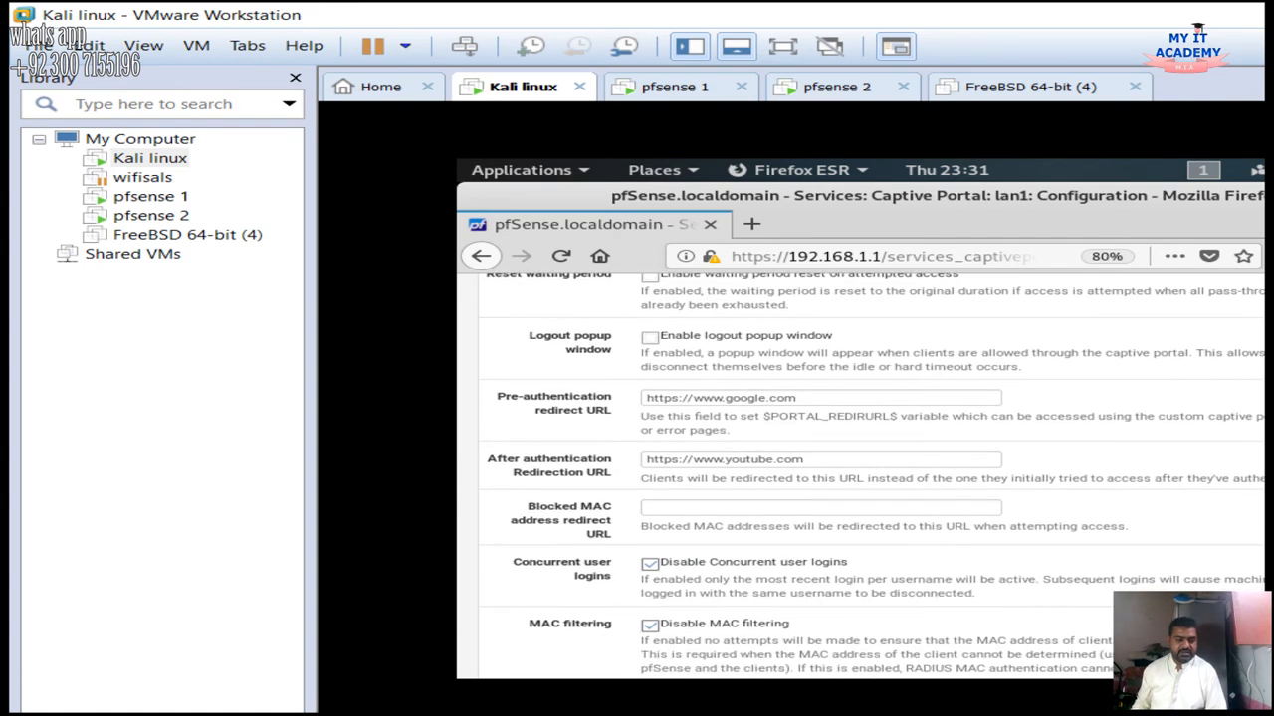
{"action": "left_click", "coordinate": [797, 398]}
{"action": "scroll", "coordinate": [871, 477], "scroll_direction": "up", "scroll_amount": 11}
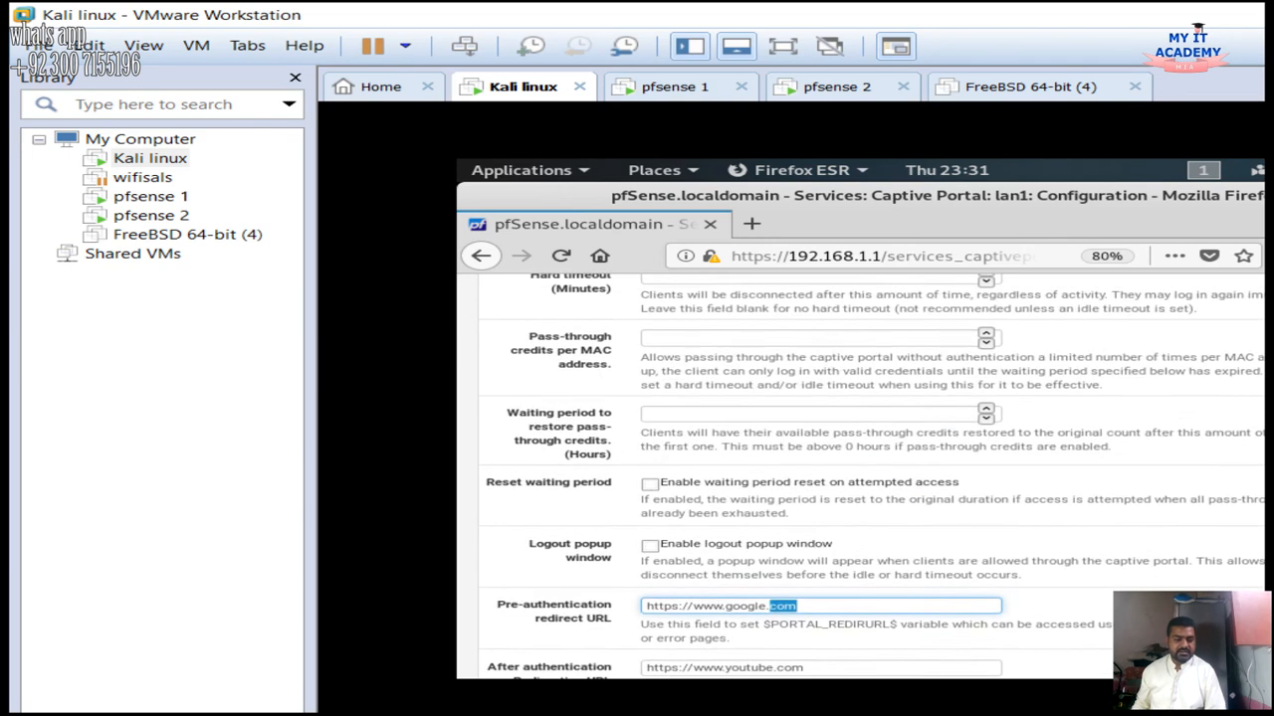
{"action": "scroll", "coordinate": [871, 477], "scroll_direction": "down", "scroll_amount": 2}
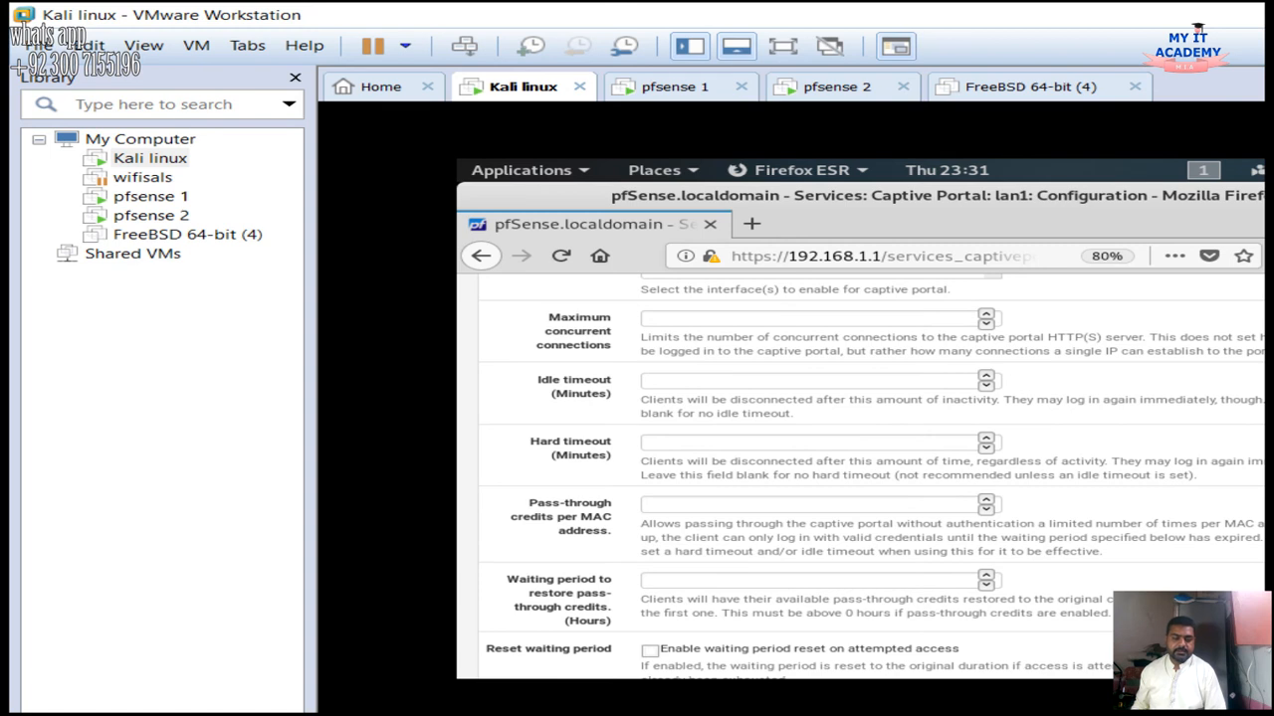
{"action": "scroll", "coordinate": [871, 478], "scroll_direction": "down", "scroll_amount": 5}
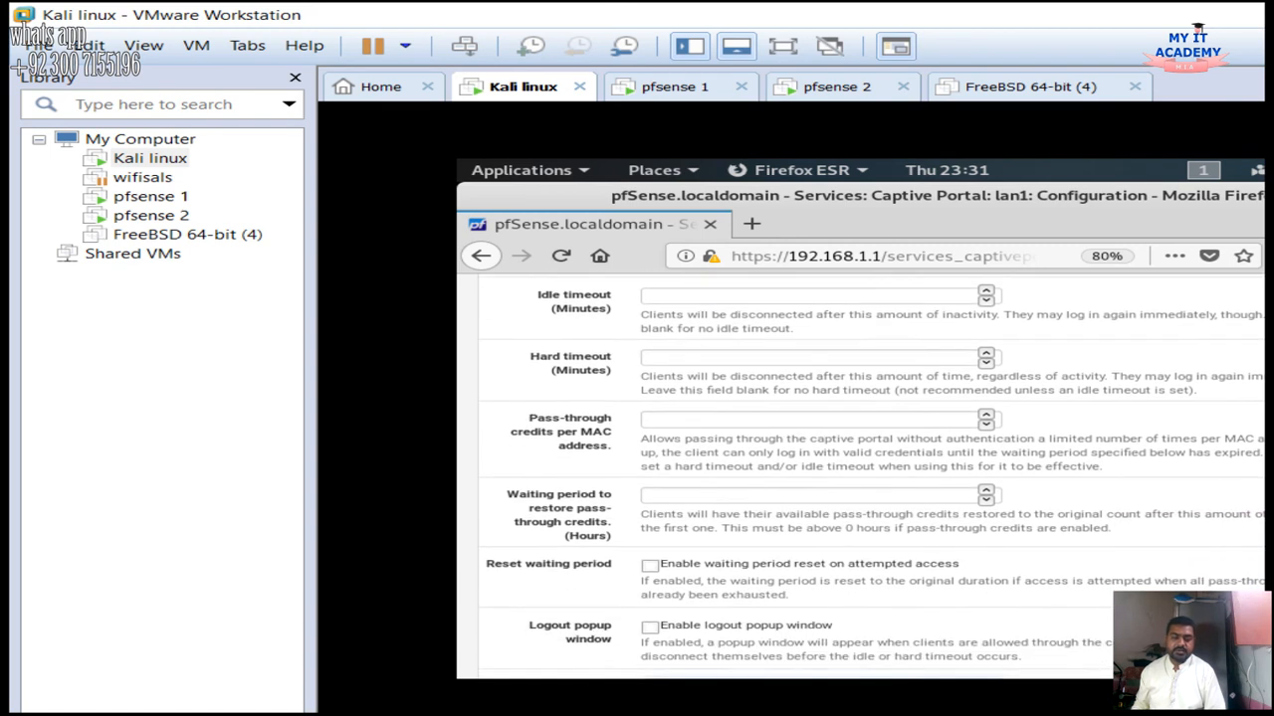
{"action": "scroll", "coordinate": [871, 477], "scroll_direction": "down", "scroll_amount": 2}
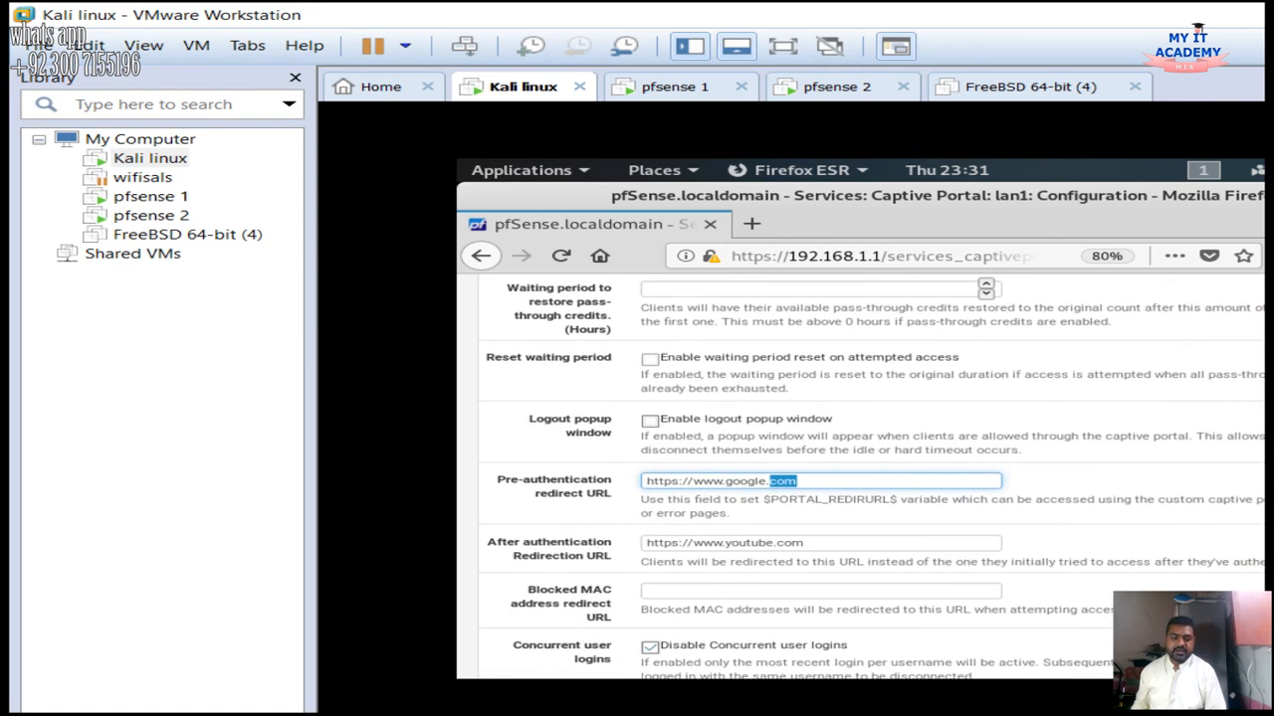
{"action": "scroll", "coordinate": [870, 477], "scroll_direction": "down", "scroll_amount": 7}
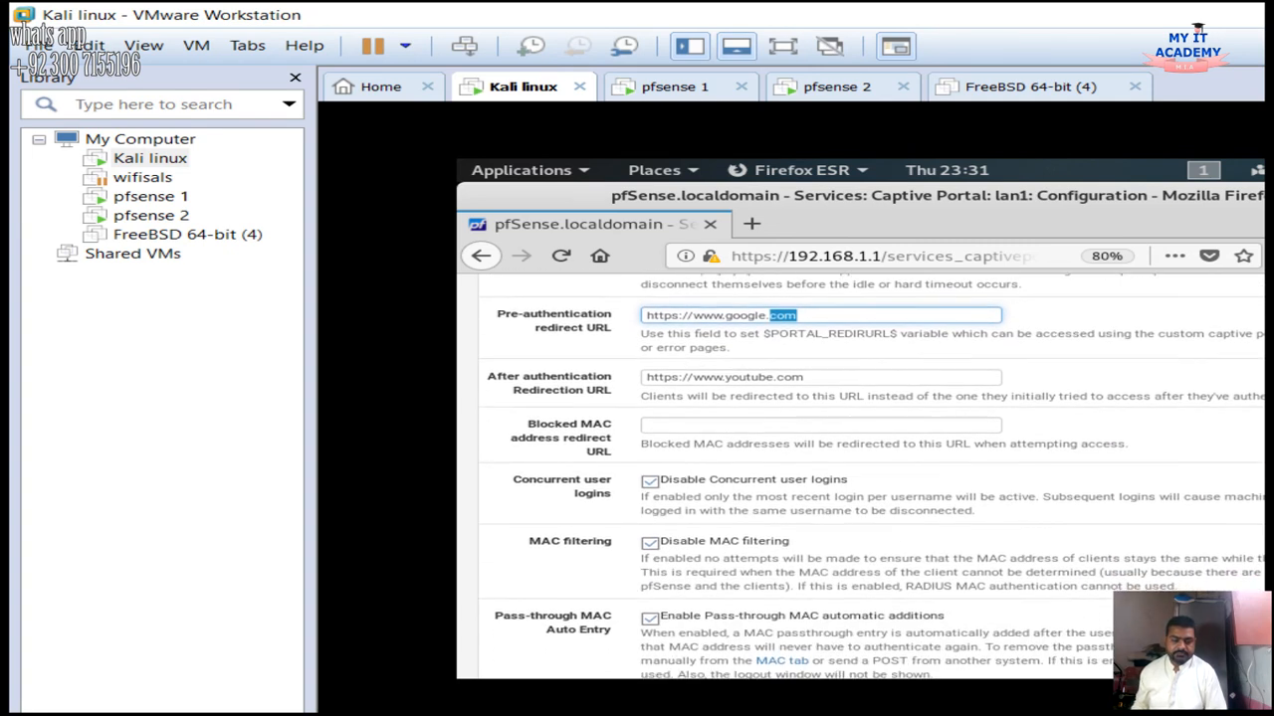
{"action": "scroll", "coordinate": [871, 478], "scroll_direction": "down", "scroll_amount": 3}
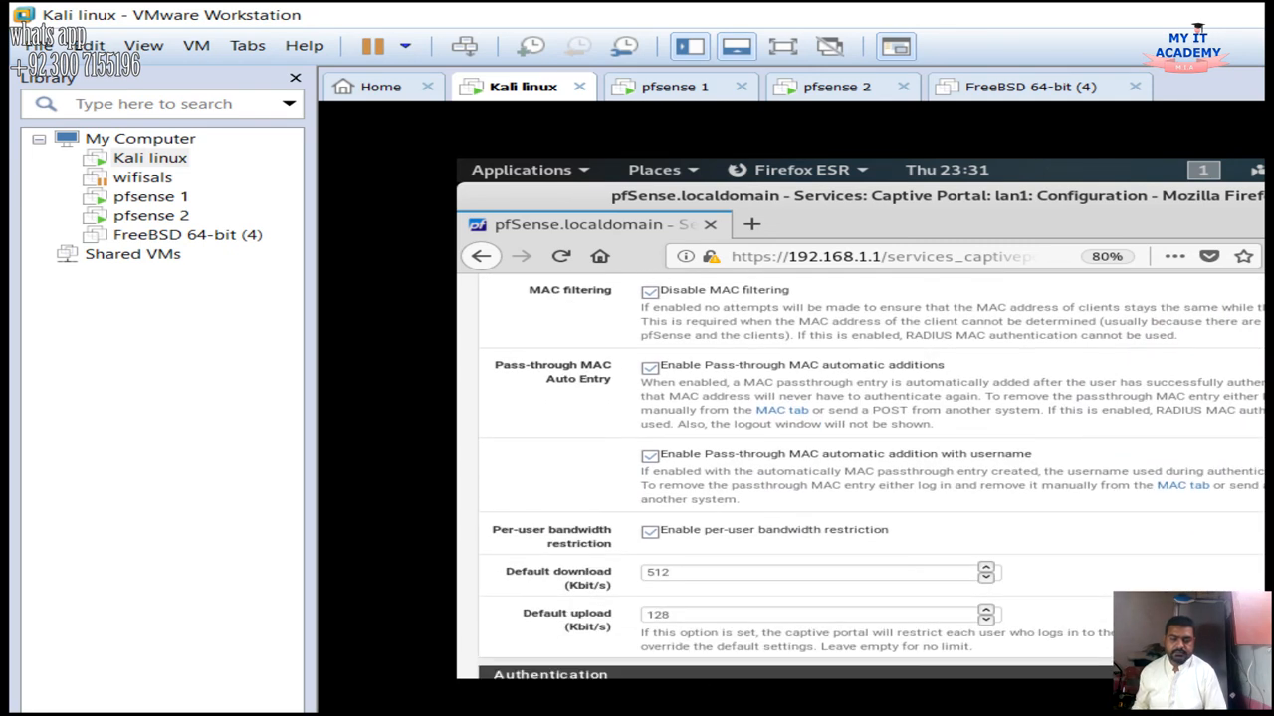
{"action": "scroll", "coordinate": [870, 477], "scroll_direction": "down", "scroll_amount": 6}
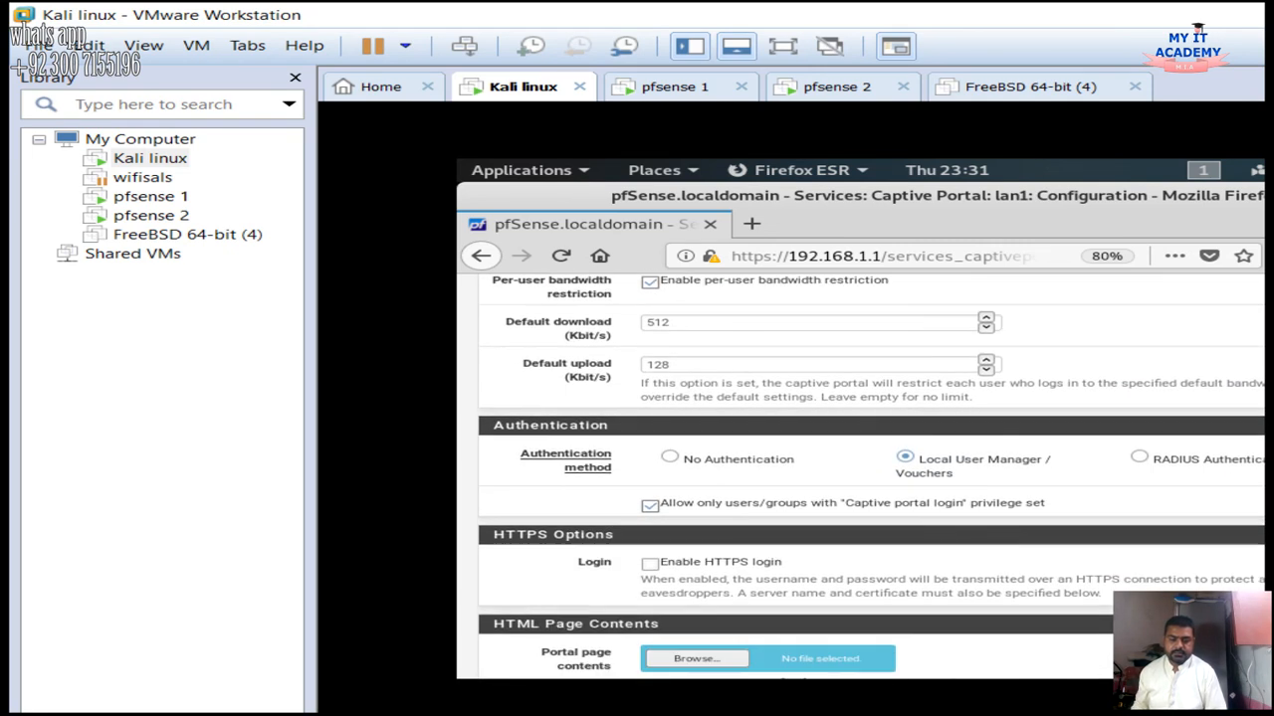
{"action": "scroll", "coordinate": [871, 478], "scroll_direction": "down", "scroll_amount": 7}
{"action": "scroll", "coordinate": [871, 478], "scroll_direction": "down", "scroll_amount": 6}
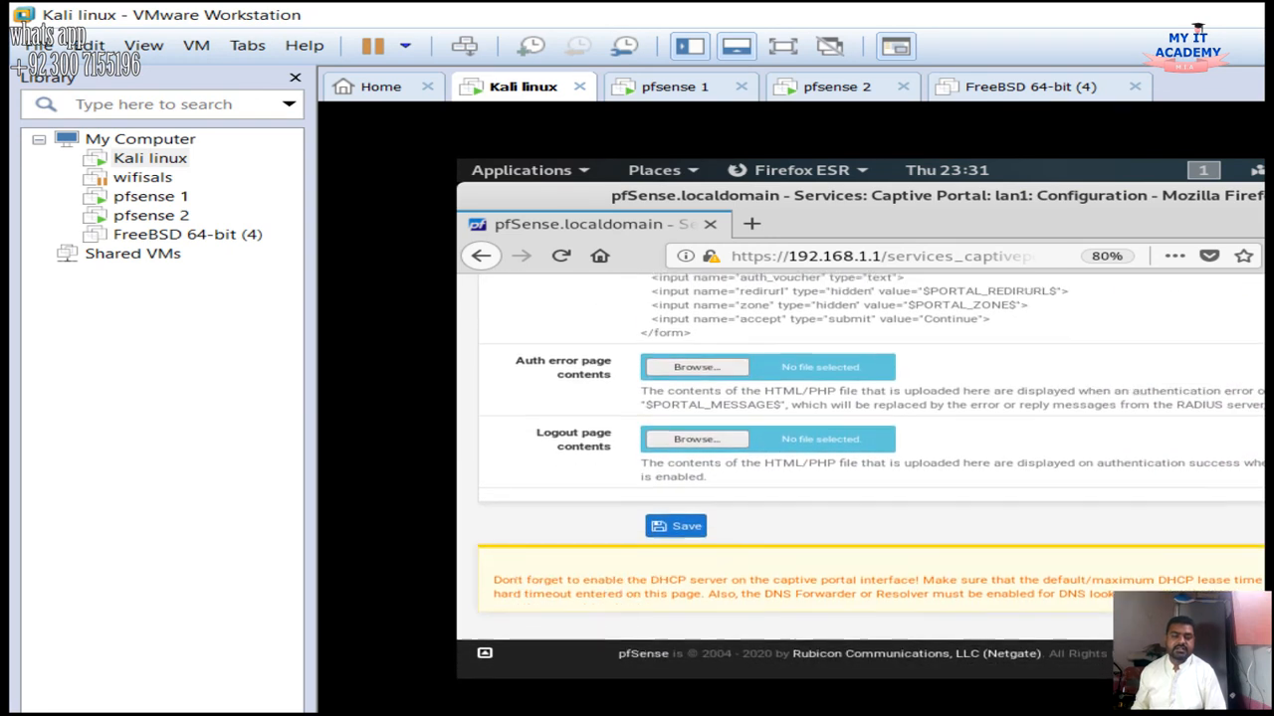
{"action": "scroll", "coordinate": [871, 478], "scroll_direction": "up", "scroll_amount": 20}
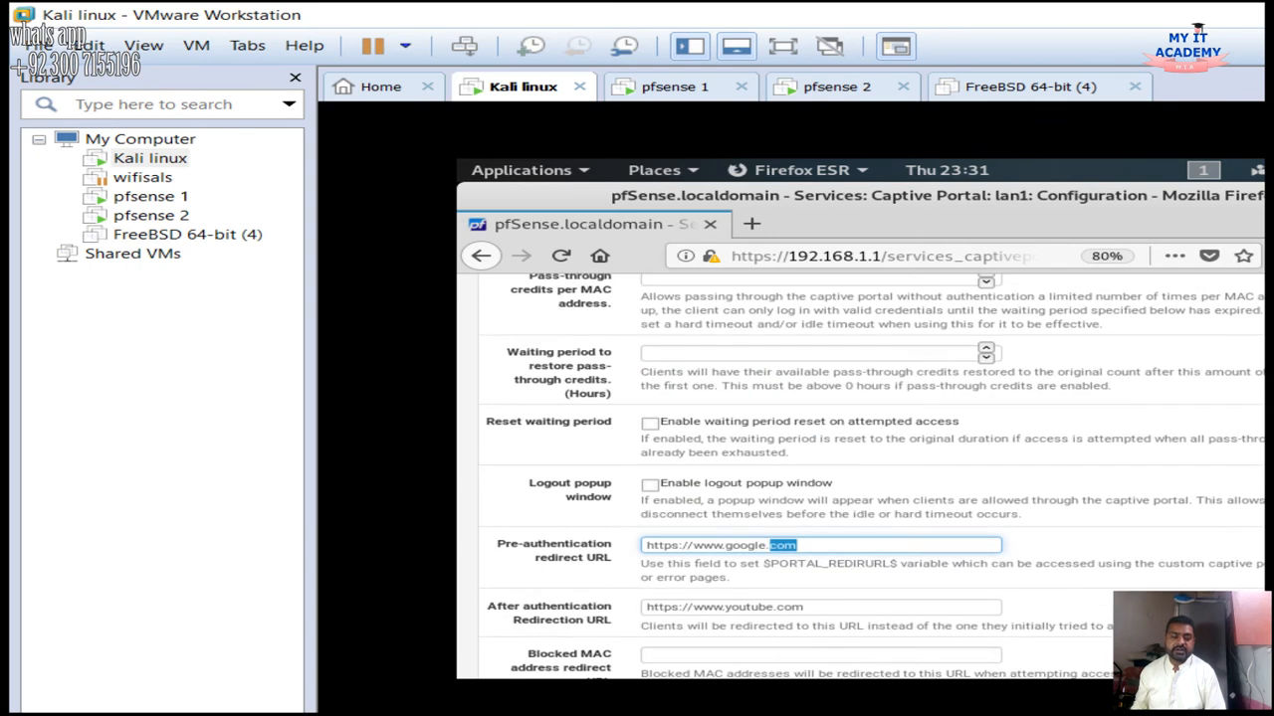
{"action": "scroll", "coordinate": [861, 477], "scroll_direction": "up", "scroll_amount": 15}
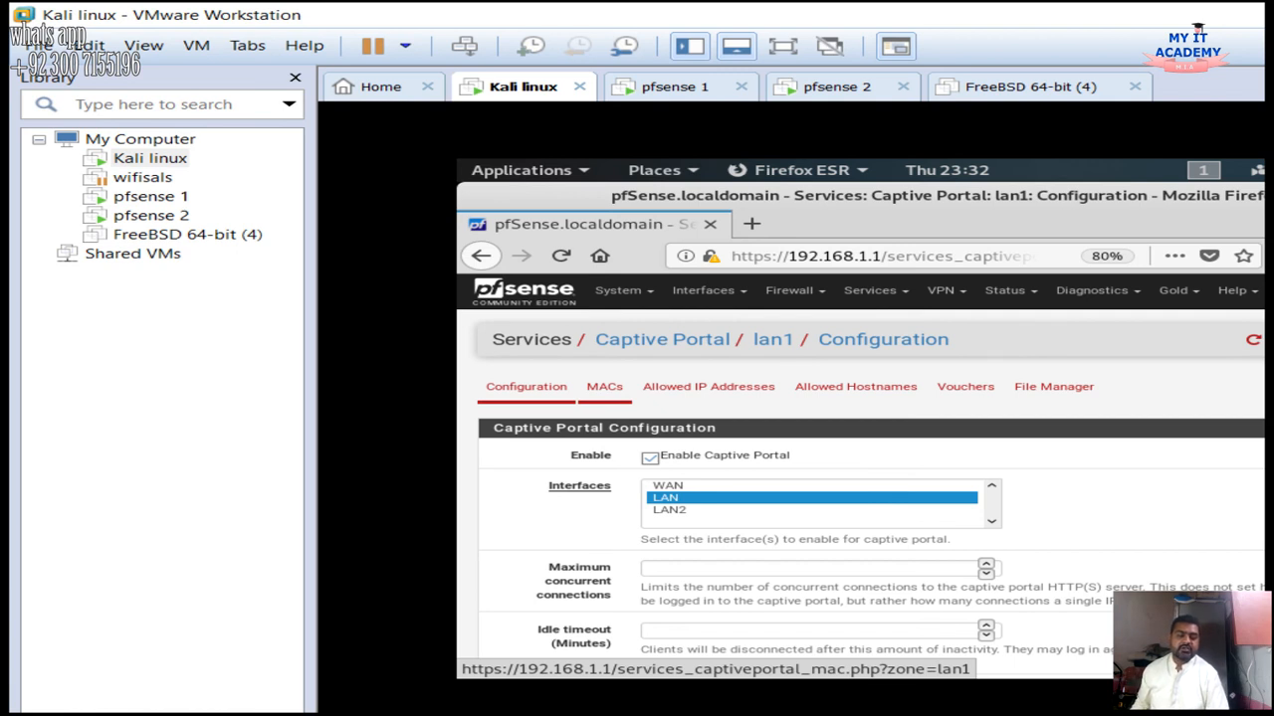
View the lan1 zone's MACs list and examine the action, MAC address and bandwidth limit fields of a blank MAC address rule
{"action": "left_click", "coordinate": [604, 386]}
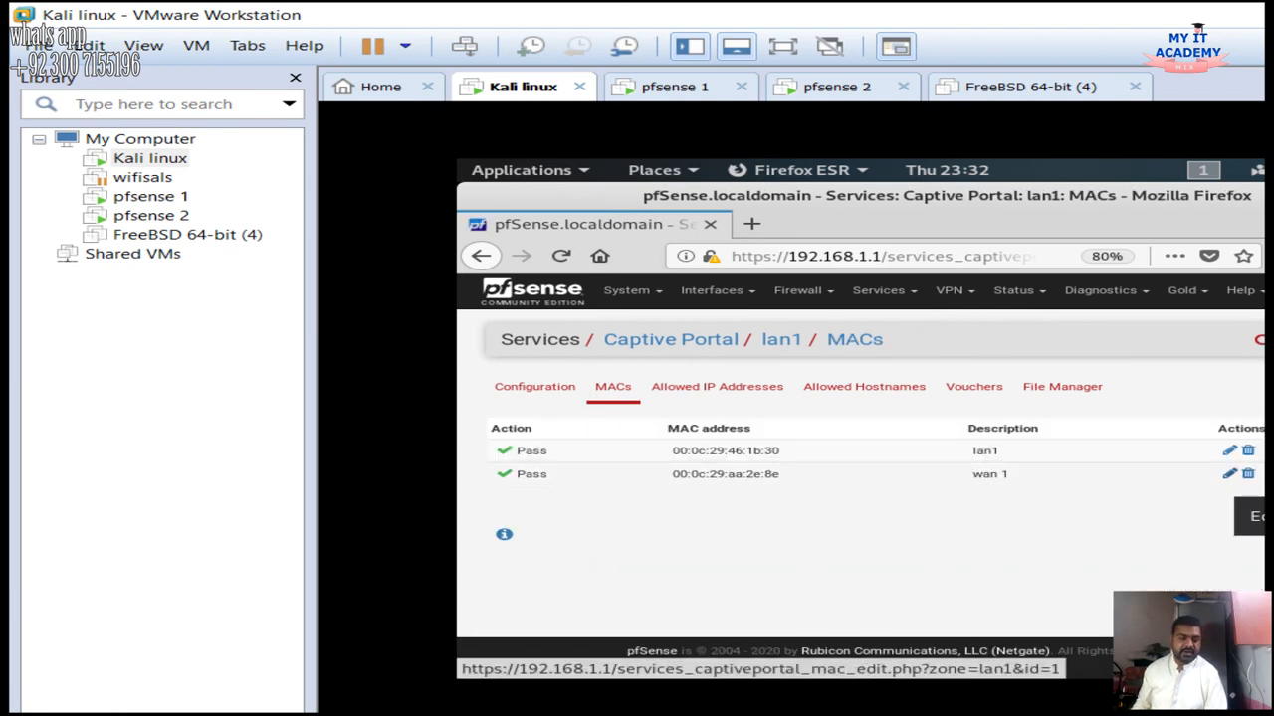
{"action": "left_click", "coordinate": [1230, 473]}
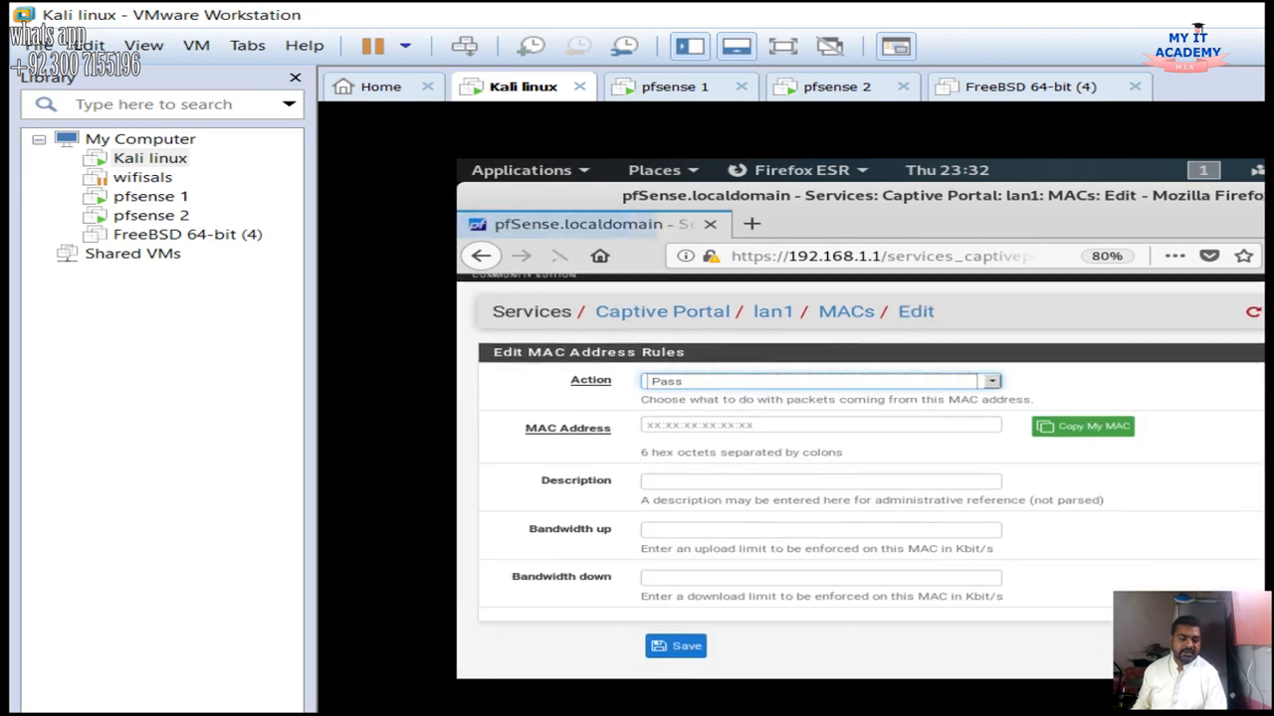
{"action": "left_click", "coordinate": [697, 383]}
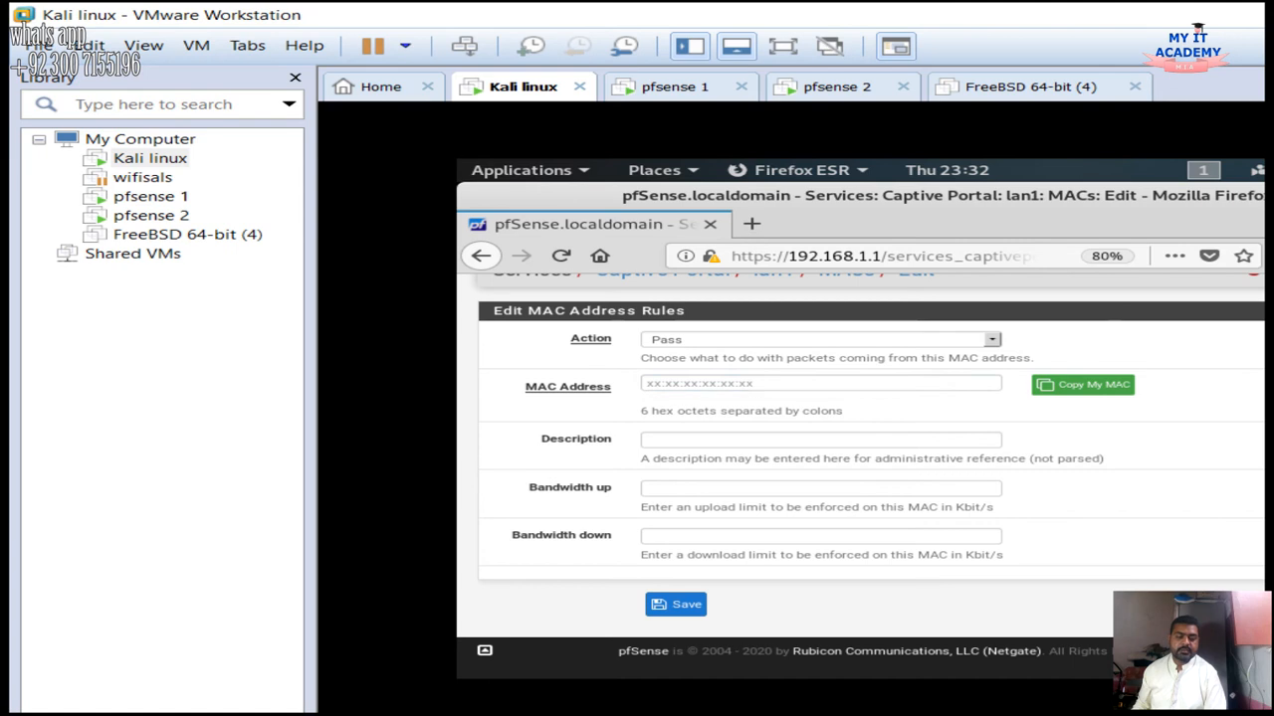
{"action": "left_click", "coordinate": [820, 487]}
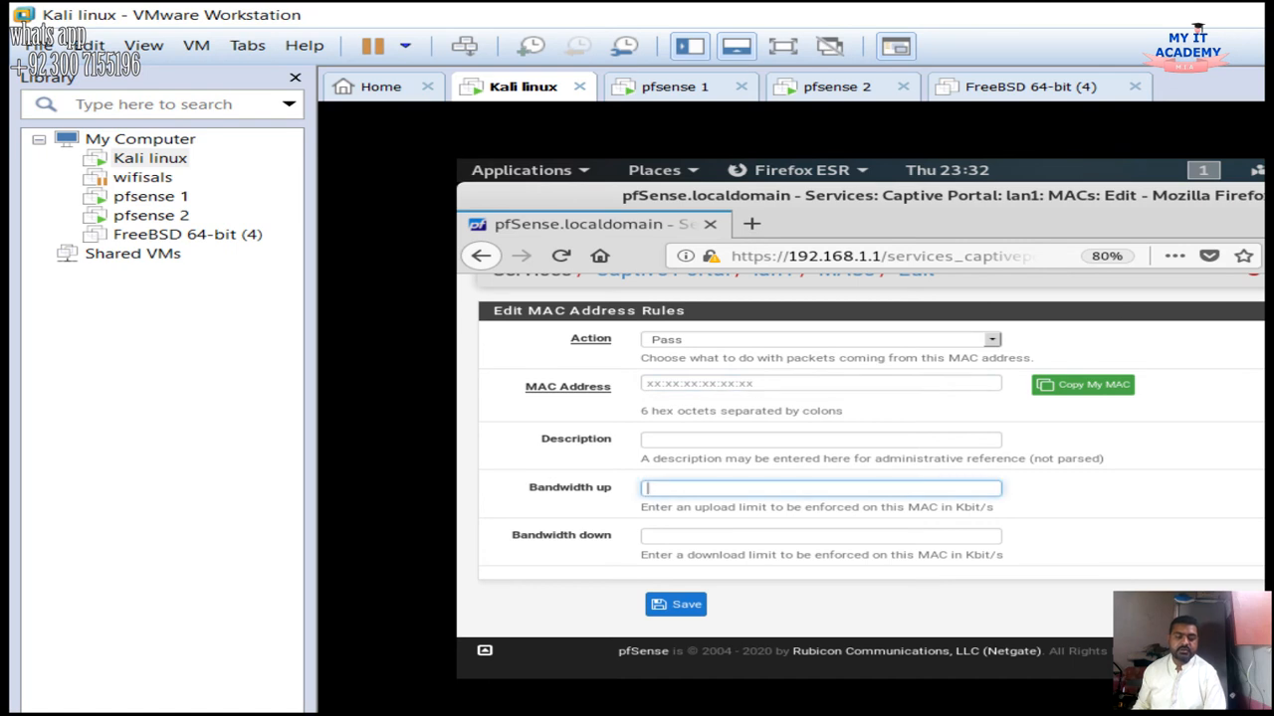
{"action": "left_click", "coordinate": [820, 536]}
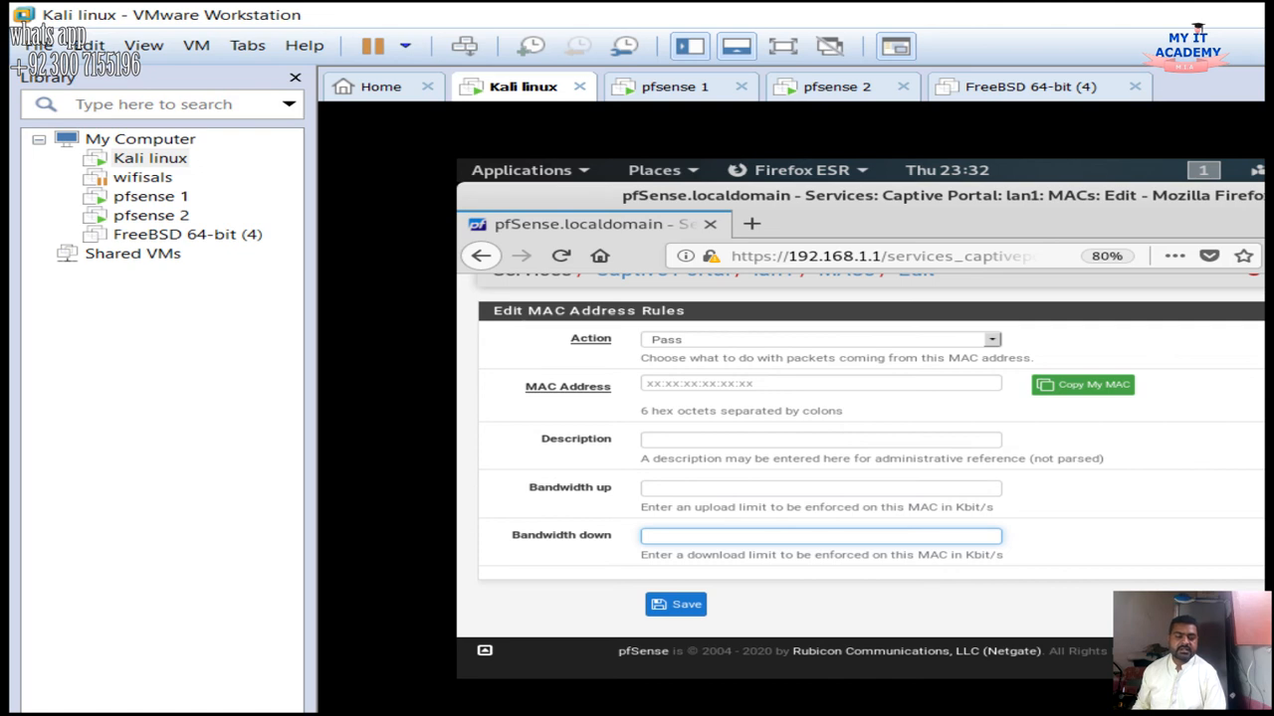
{"action": "scroll", "coordinate": [861, 448], "scroll_direction": "up", "scroll_amount": 1}
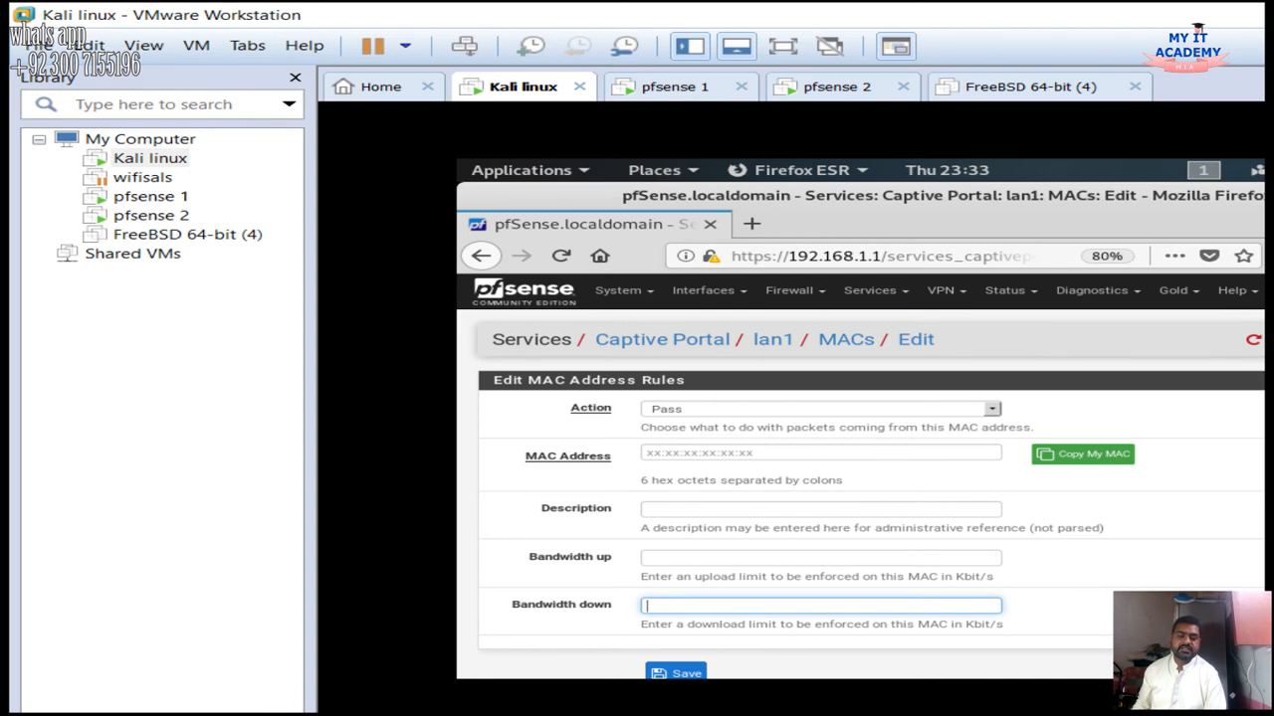
Return to the pfSense dashboard without saving the MAC rule, and view the system information and interfaces
{"action": "left_click", "coordinate": [523, 292]}
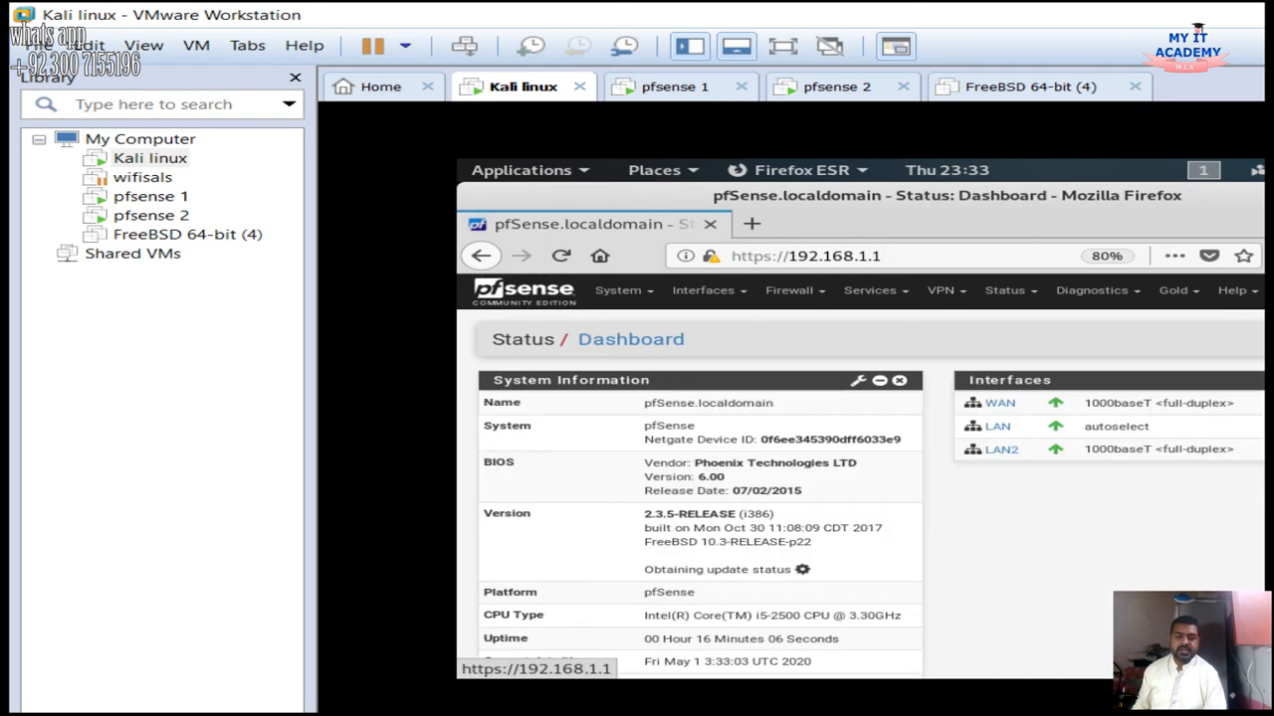
{"action": "scroll", "coordinate": [861, 478], "scroll_direction": "down", "scroll_amount": 3}
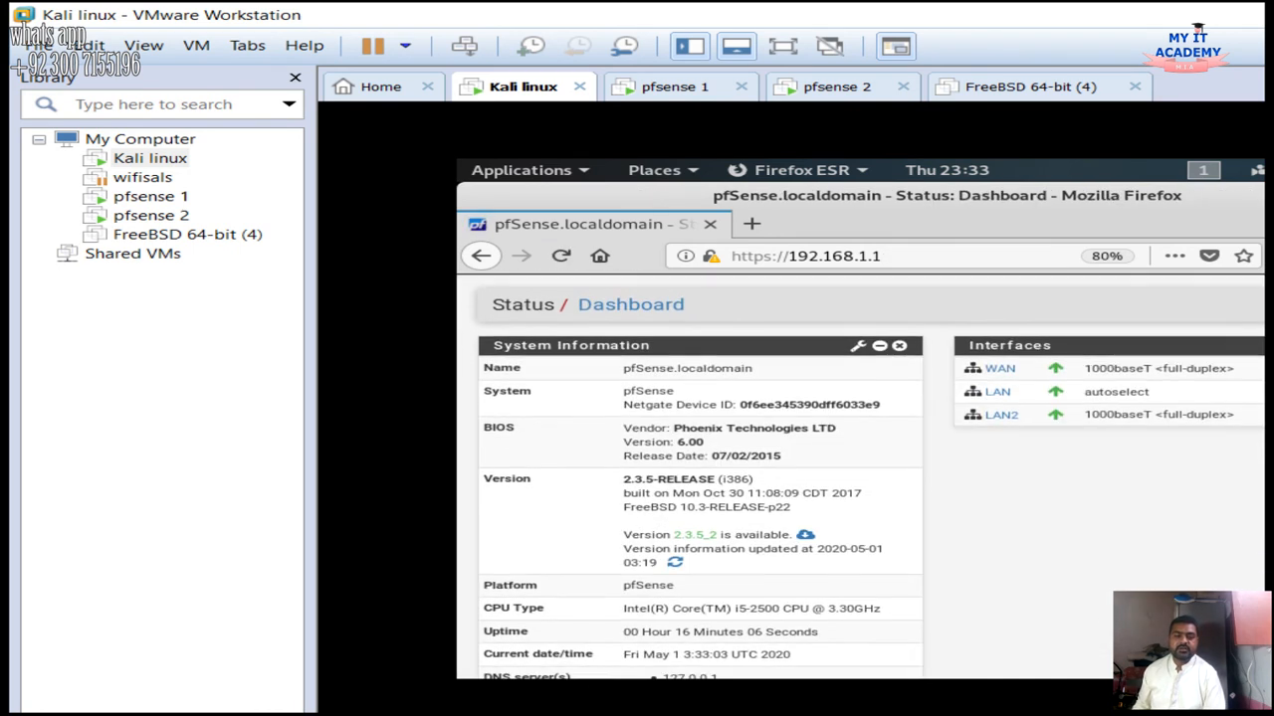
{"action": "scroll", "coordinate": [861, 477], "scroll_direction": "up", "scroll_amount": 3}
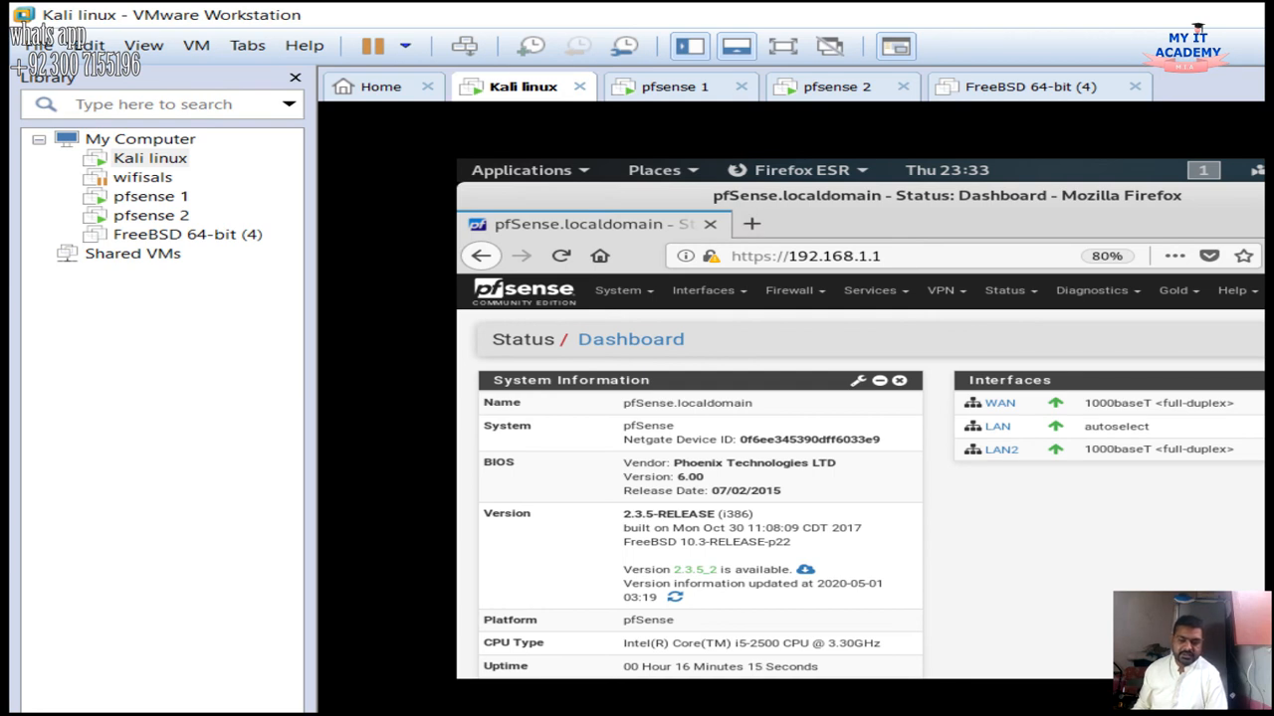
Switch Kali's wired connection to the pfsense load bal profile
{"action": "left_click", "coordinate": [1258, 170]}
{"action": "left_click", "coordinate": [1195, 276]}
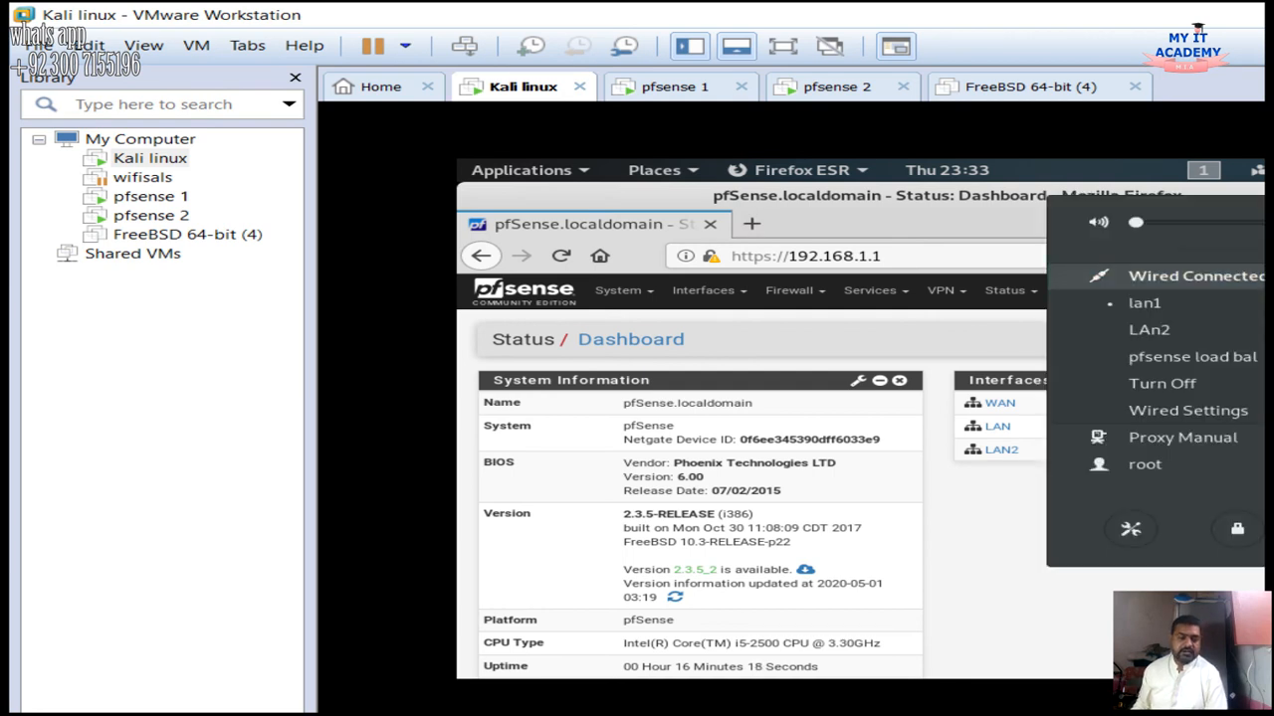
{"action": "left_click", "coordinate": [1192, 356]}
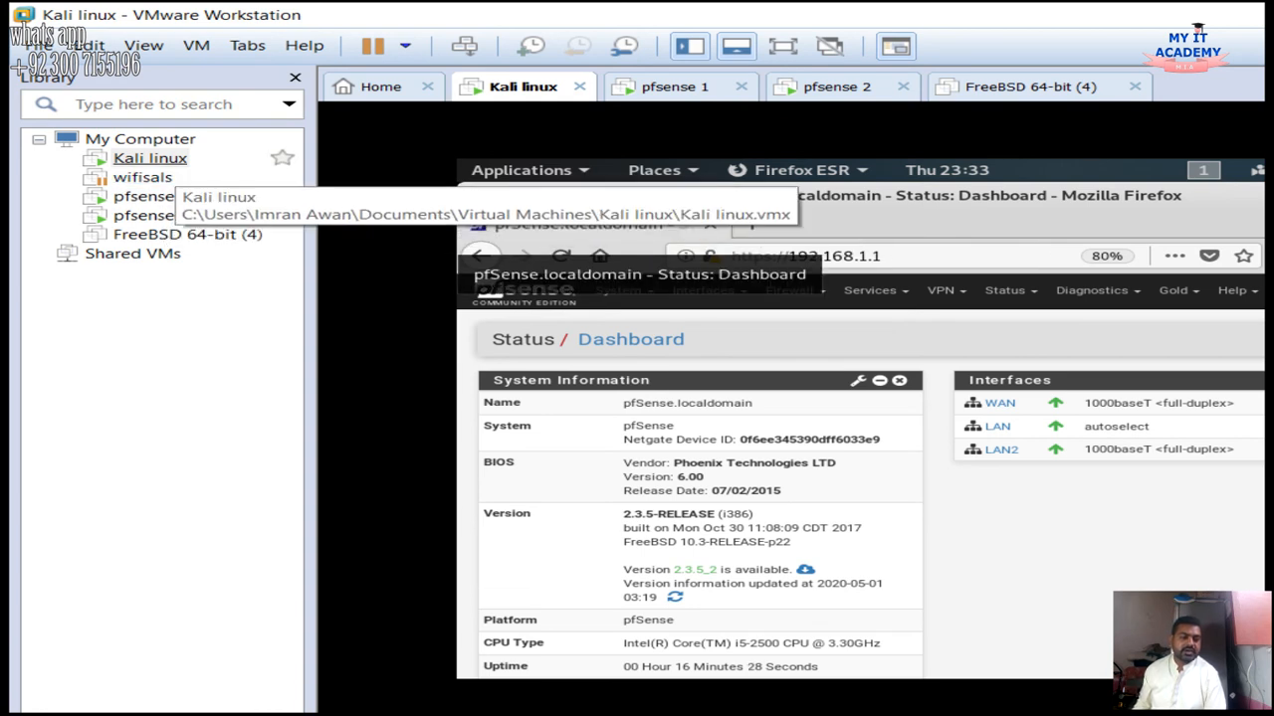
Check the network adapter's connection in the Kali linux virtual machine settings, and close the settings
{"action": "right_click", "coordinate": [164, 161]}
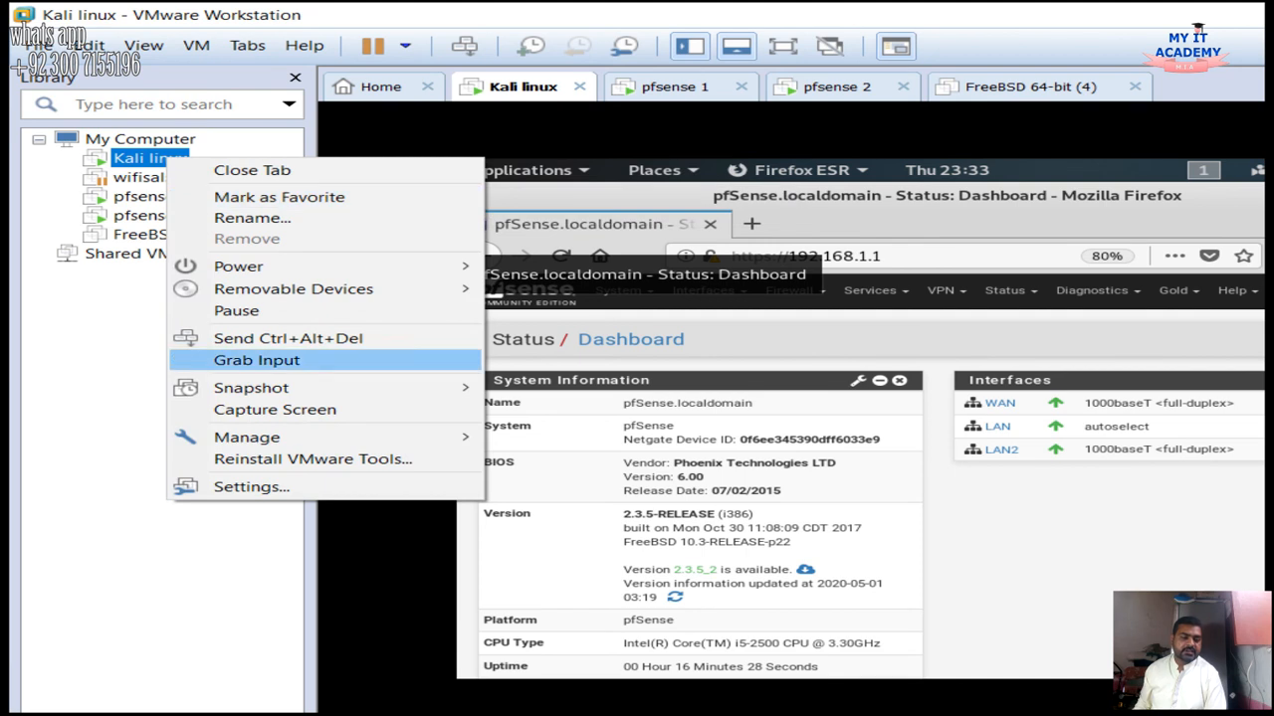
{"action": "left_click", "coordinate": [251, 486]}
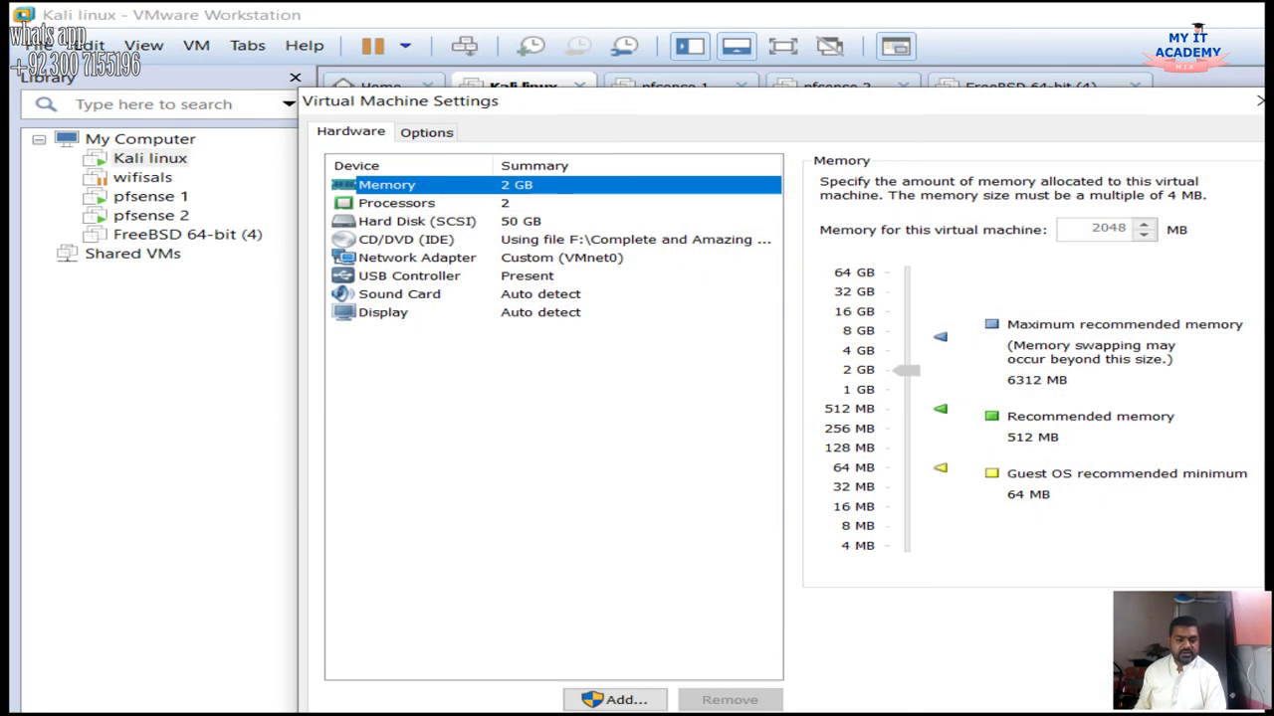
{"action": "left_click", "coordinate": [417, 258]}
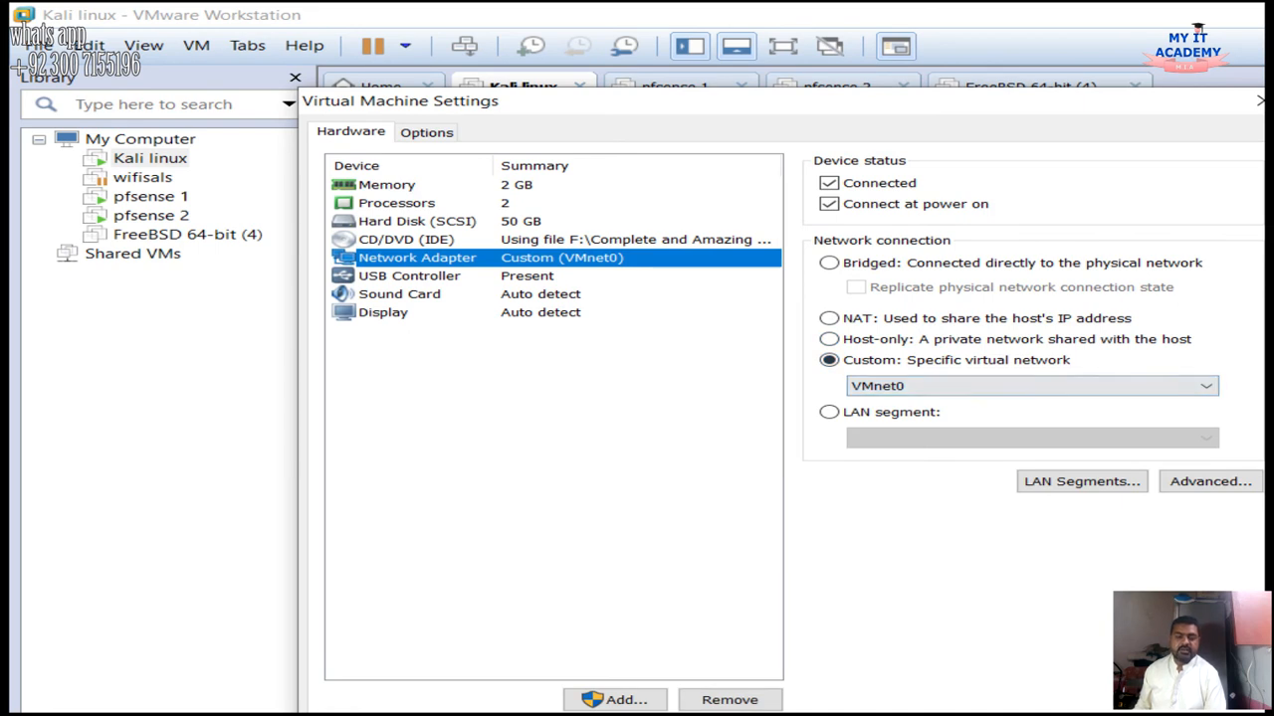
{"action": "key", "text": "Return"}
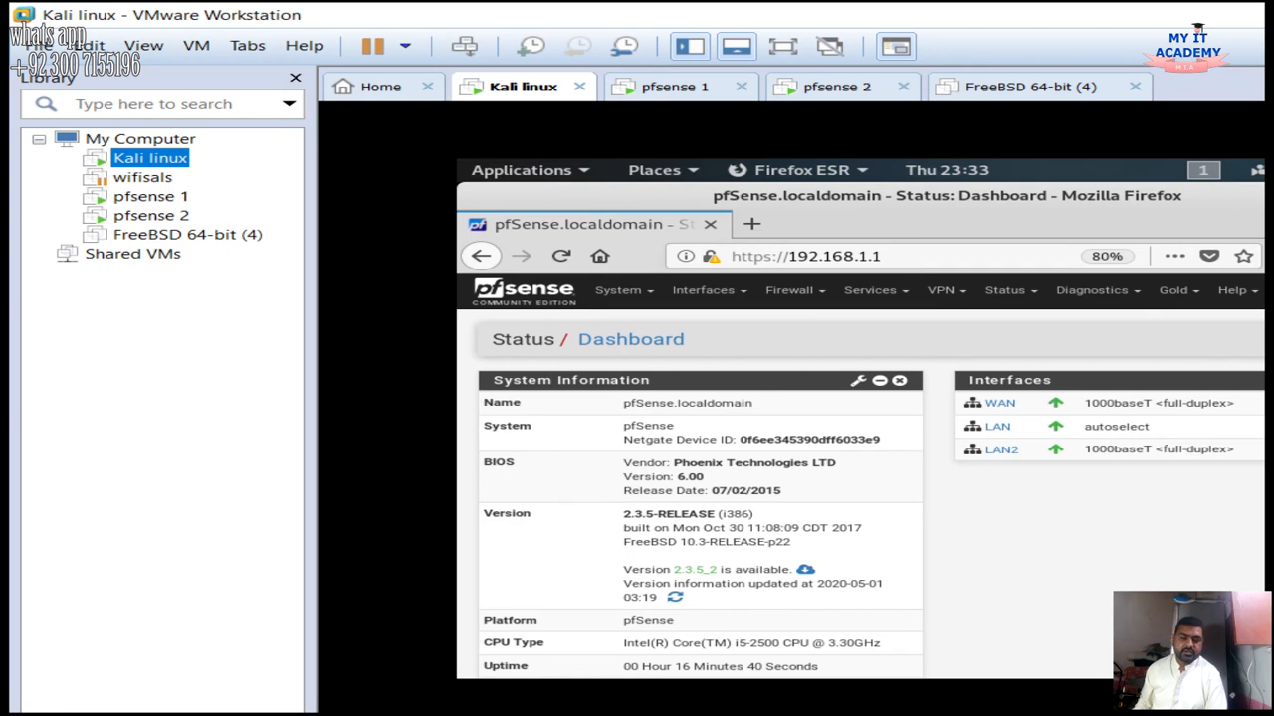
Open Kali's wired network settings to view the address details of the active pfsense load bal profile
{"action": "left_click", "coordinate": [1256, 171]}
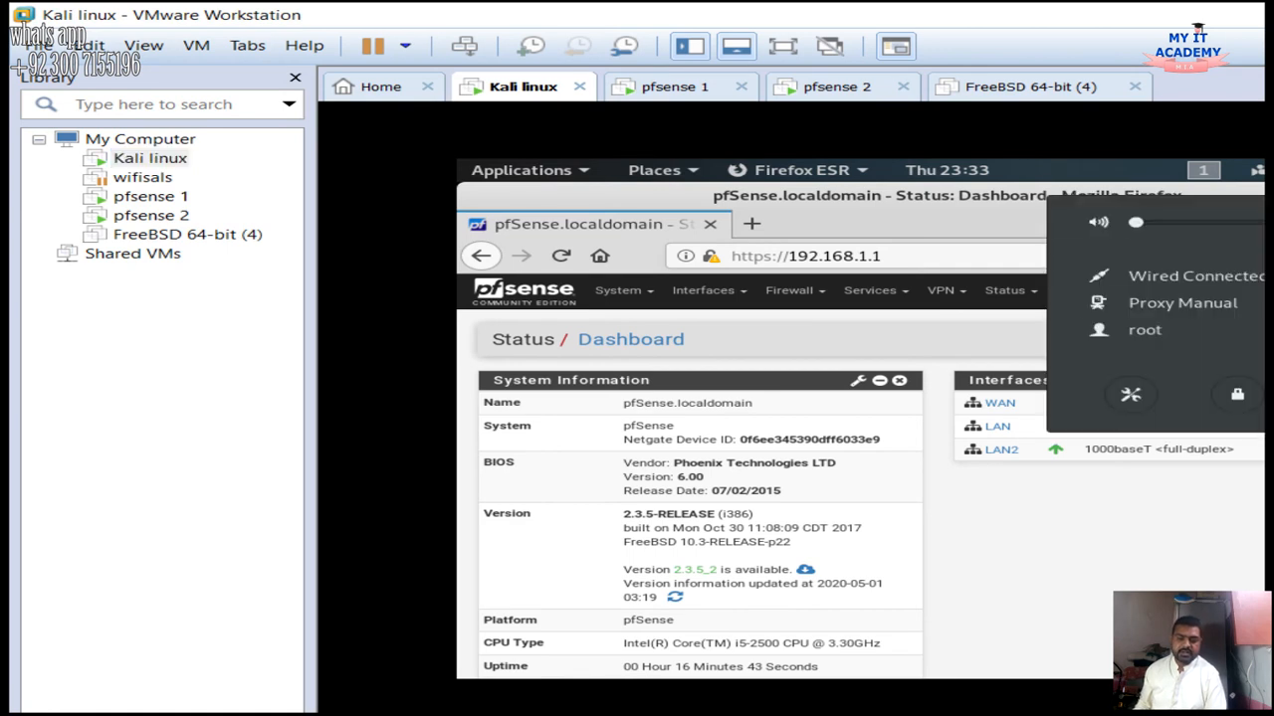
{"action": "left_click", "coordinate": [1184, 276]}
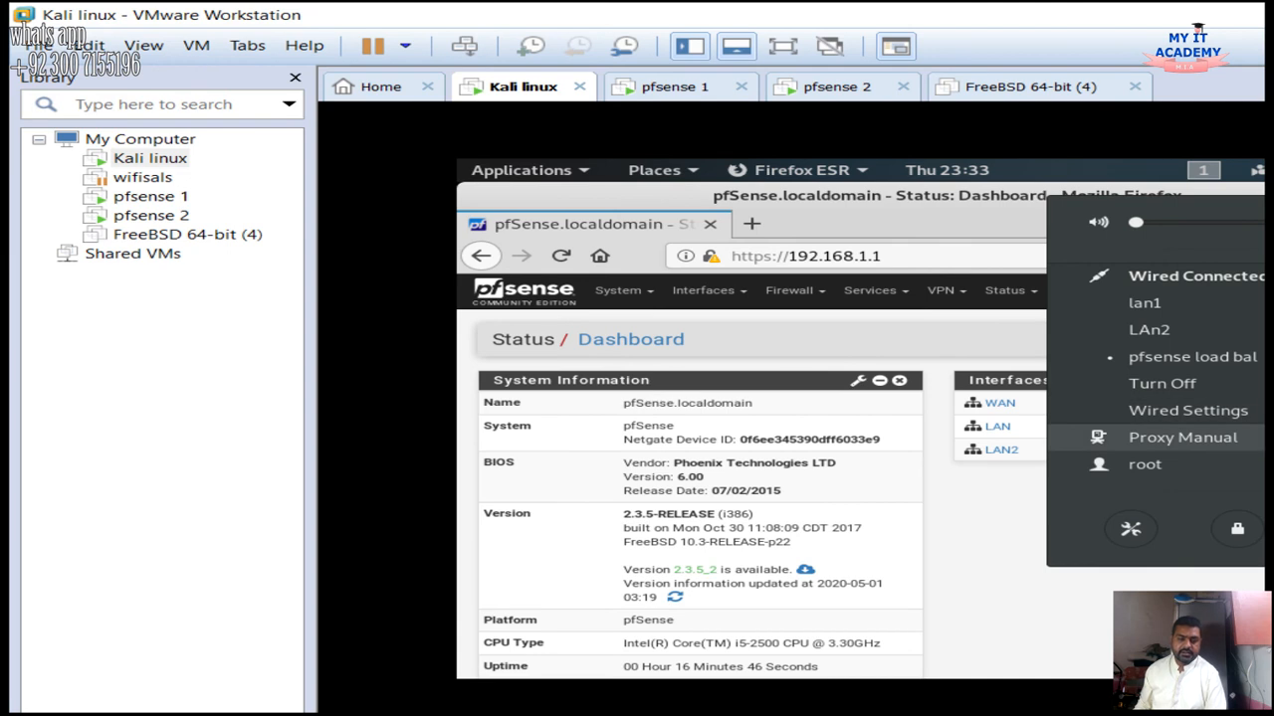
{"action": "left_click", "coordinate": [1187, 410]}
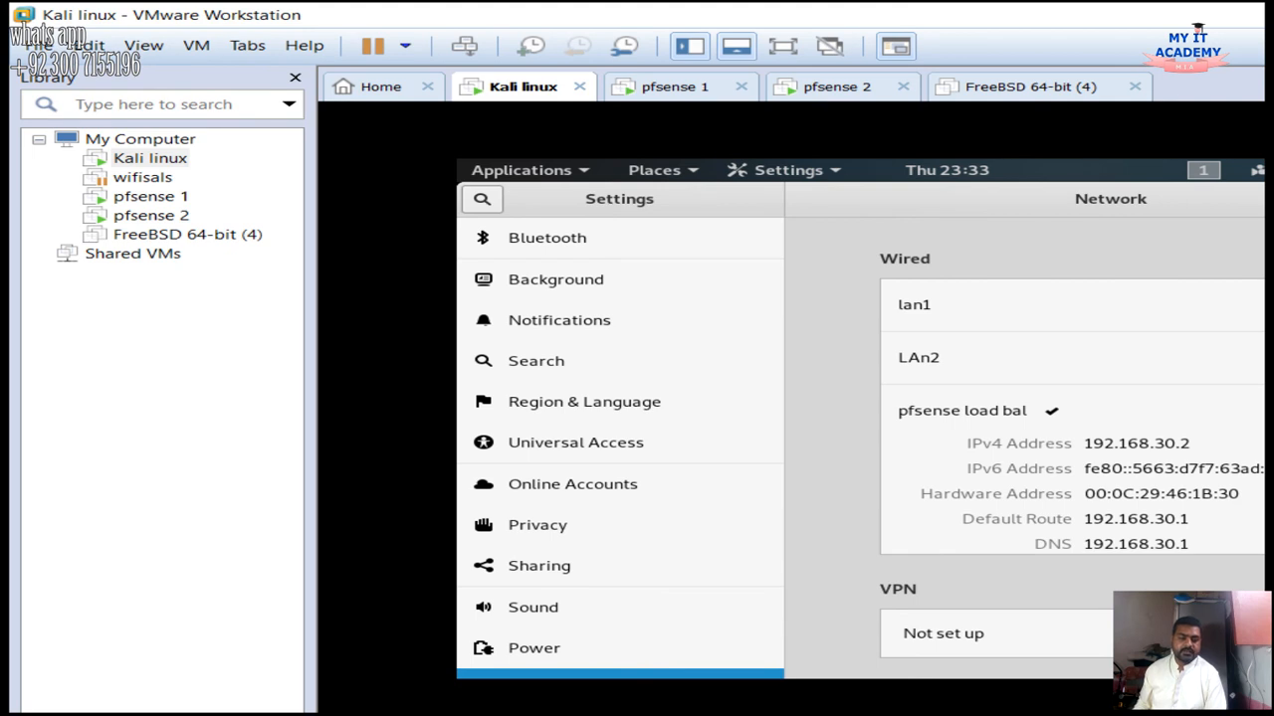
Try the Manual IPv4 method in a new wired profile, and discard the profile
{"action": "left_click", "coordinate": [1264, 258]}
{"action": "left_click", "coordinate": [679, 250]}
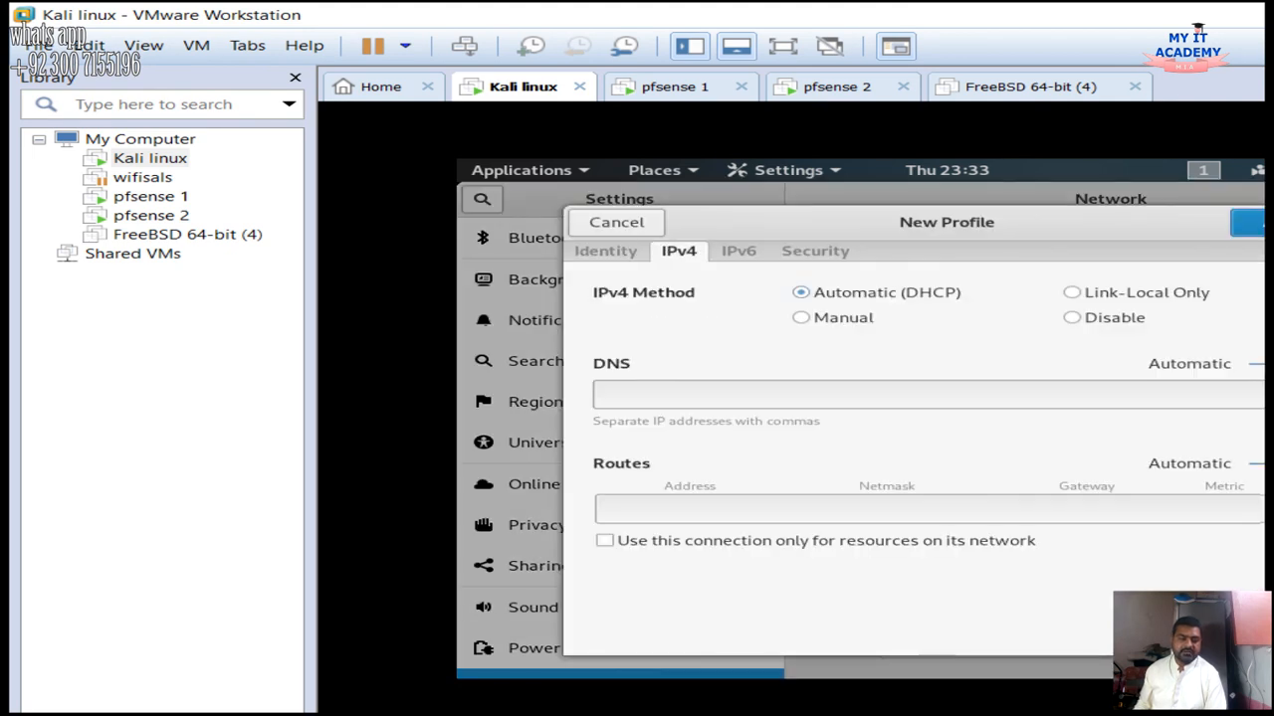
{"action": "left_click", "coordinate": [801, 317]}
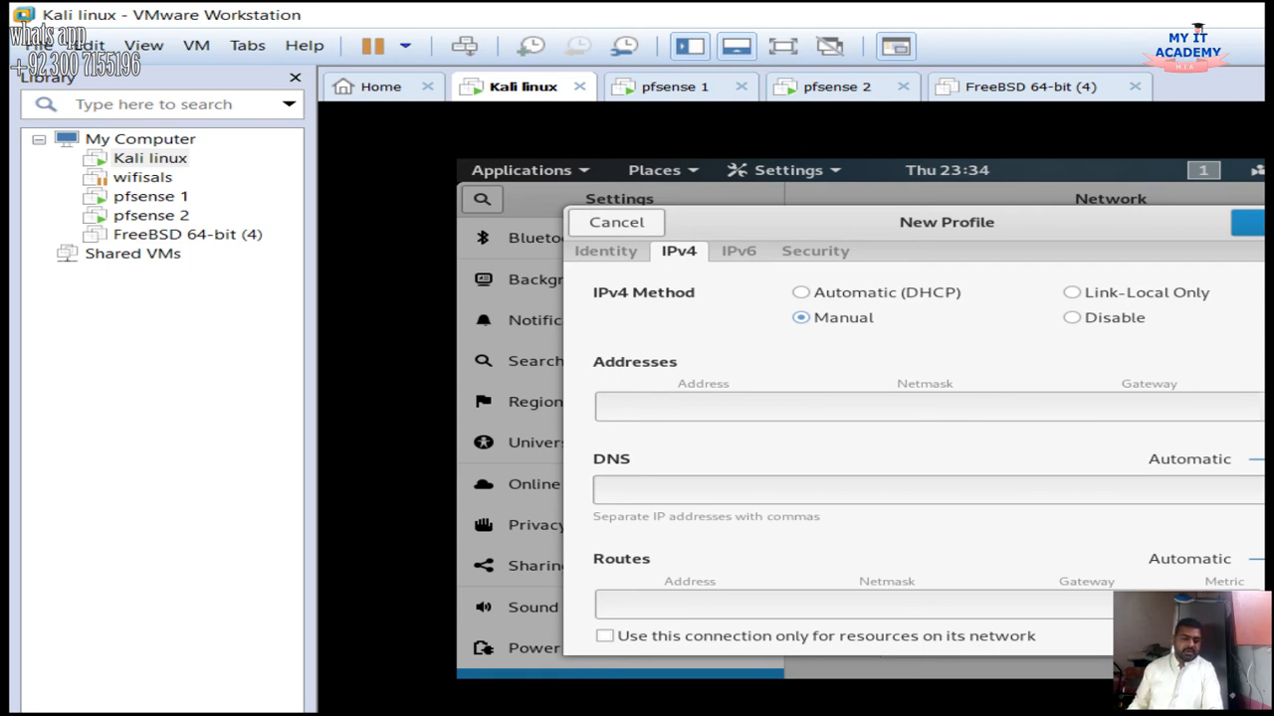
{"action": "key", "text": "Escape"}
Activate Kali's LAn2 wired profile, and open the Network & Internet status settings on the Windows host
{"action": "left_click", "coordinate": [918, 357]}
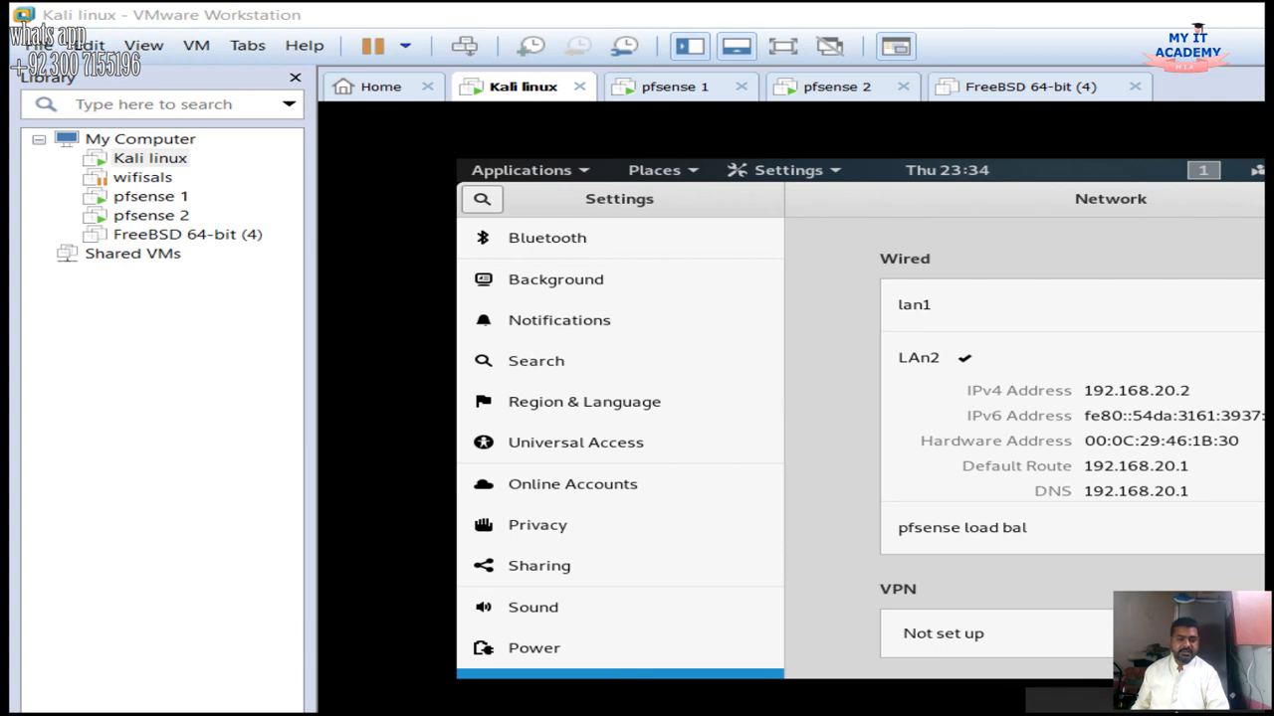
{"action": "left_click", "coordinate": [1105, 711]}
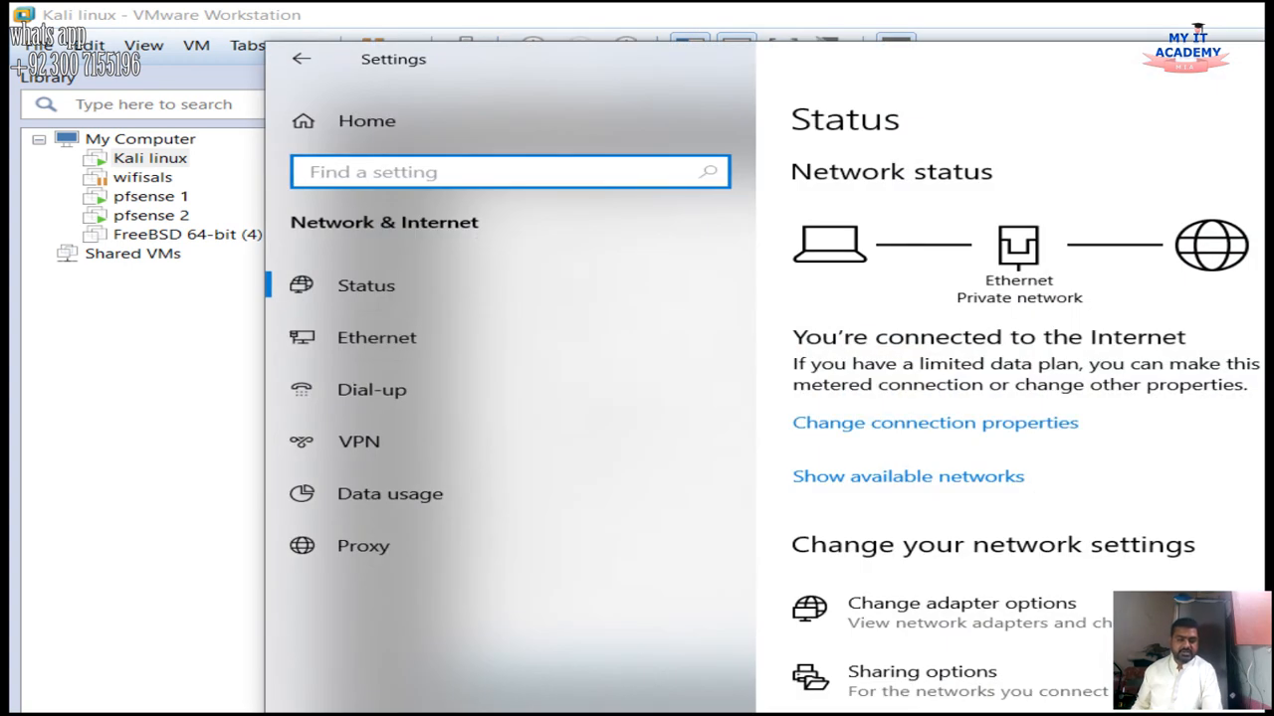
View the host's Ethernet settings and its advanced sharing options, and close the sharing options
{"action": "left_click", "coordinate": [377, 337]}
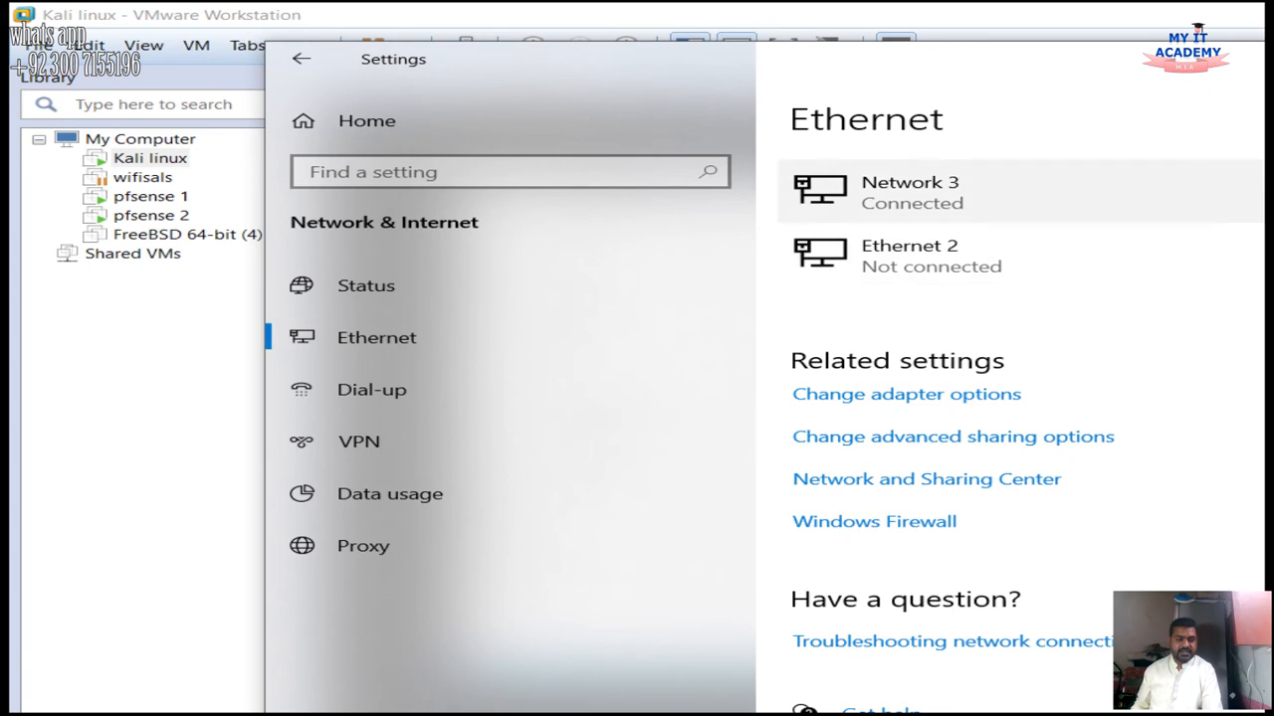
{"action": "left_click", "coordinate": [952, 437]}
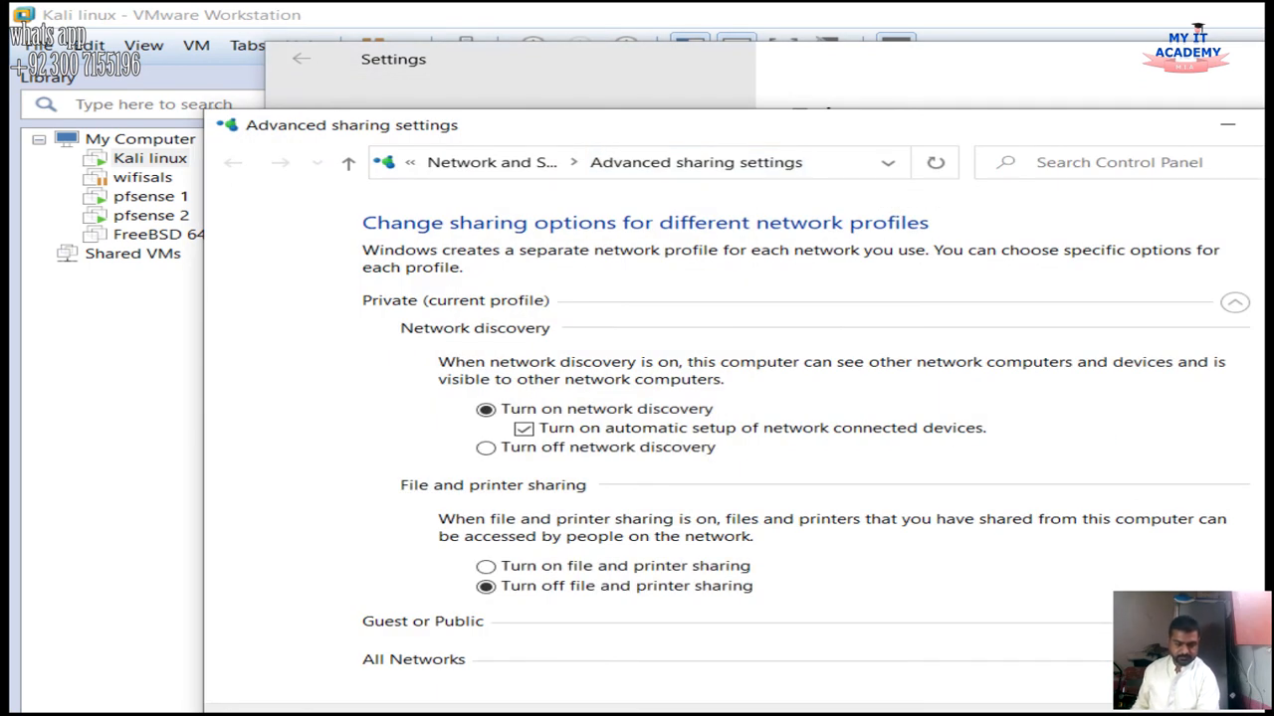
{"action": "key", "text": "alt+F4"}
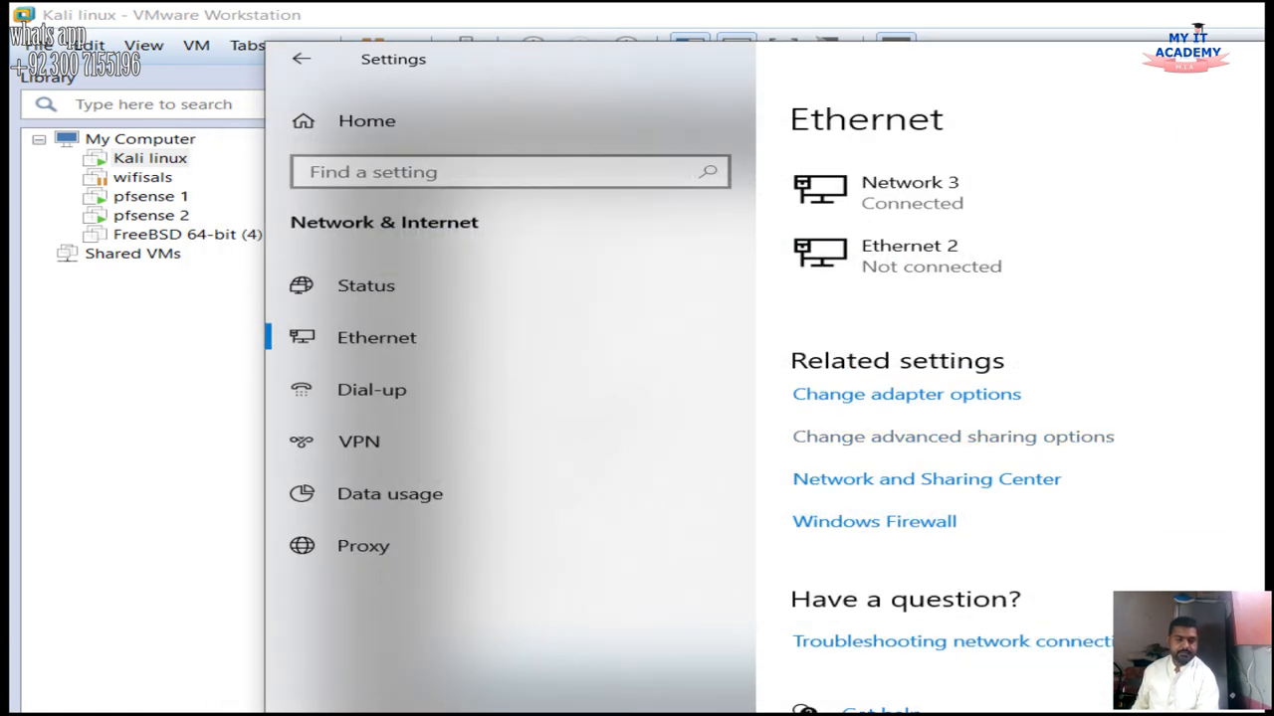
Open the TCP/IPv4 properties of the Windows host's Ethernet adapter from its network connections
{"action": "left_click", "coordinate": [905, 394]}
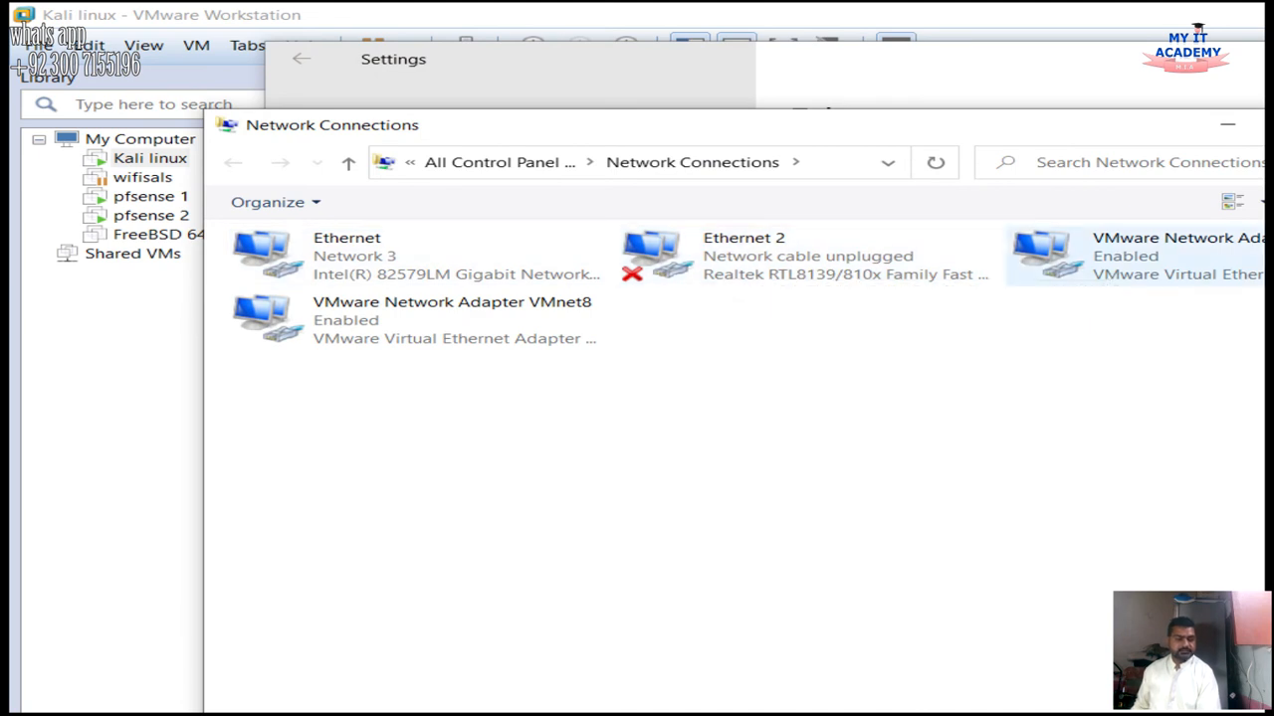
{"action": "right_click", "coordinate": [1100, 239]}
{"action": "right_click", "coordinate": [436, 245]}
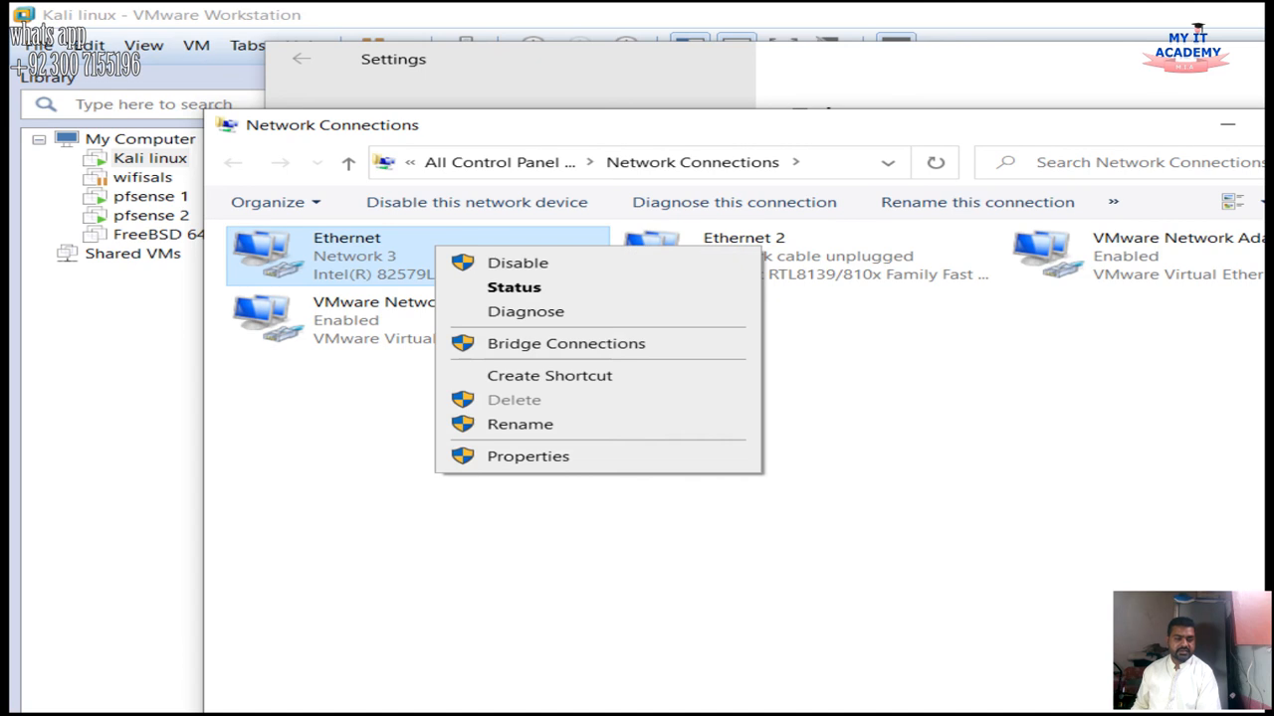
{"action": "left_click", "coordinate": [498, 456]}
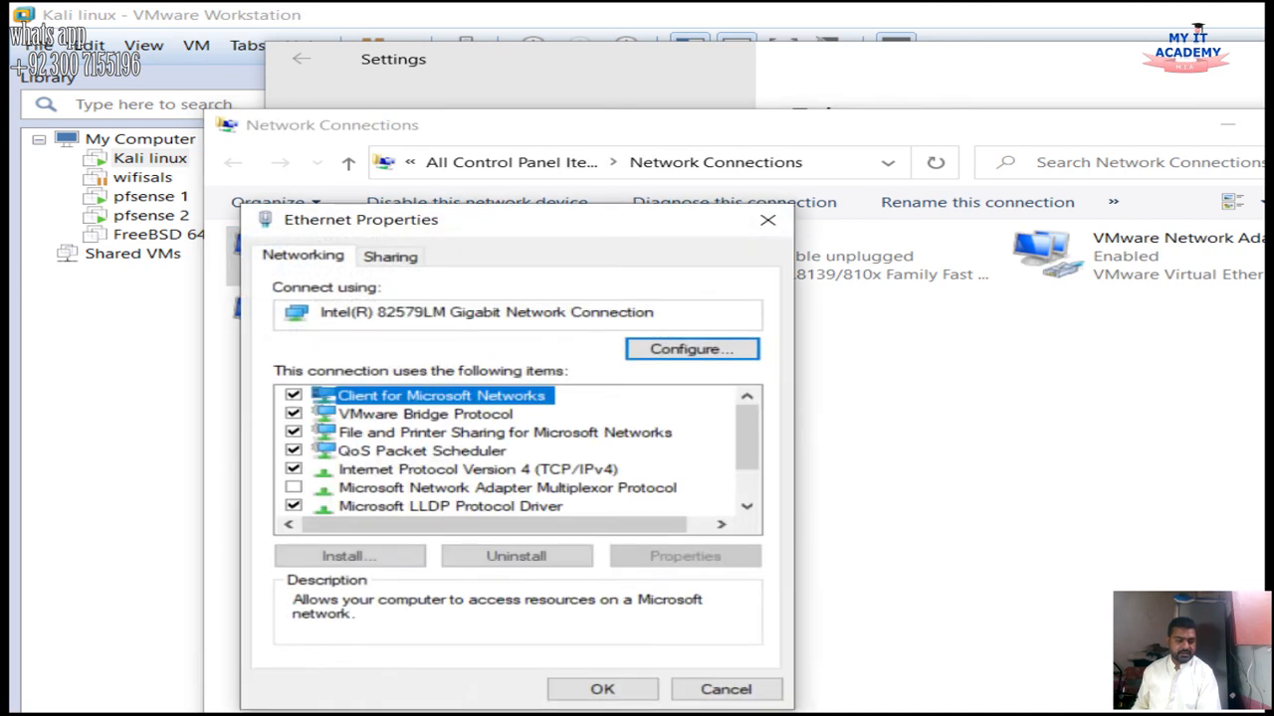
{"action": "double_click", "coordinate": [478, 469]}
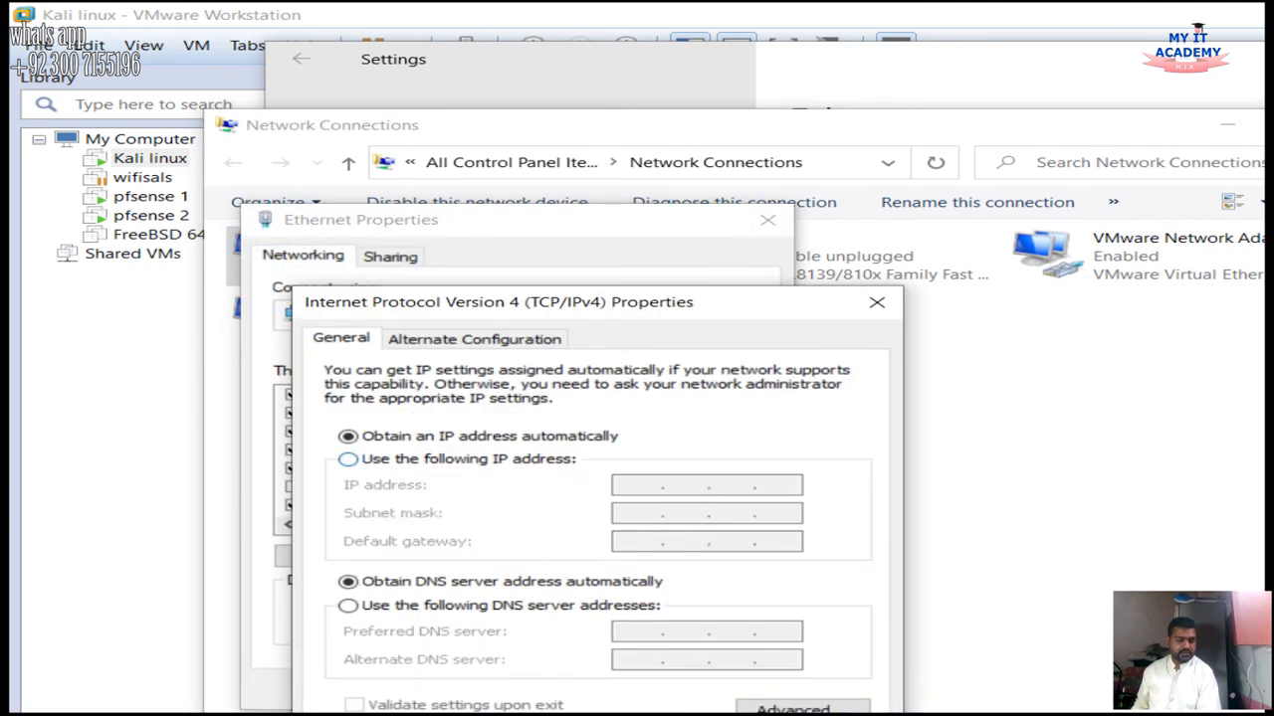
Try the manual IP address option in the TCP/IPv4 properties, discard it, and close the host's network windows
{"action": "left_click", "coordinate": [347, 459]}
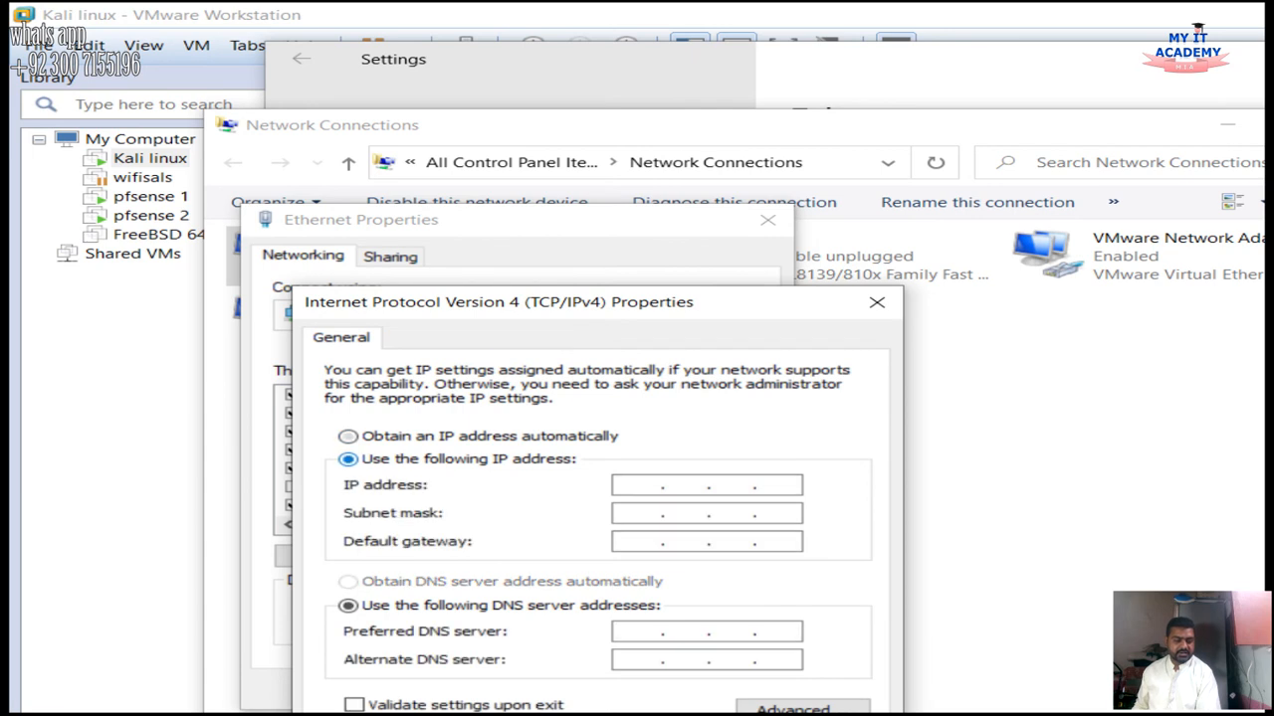
{"action": "left_click", "coordinate": [643, 485]}
{"action": "left_click", "coordinate": [642, 512]}
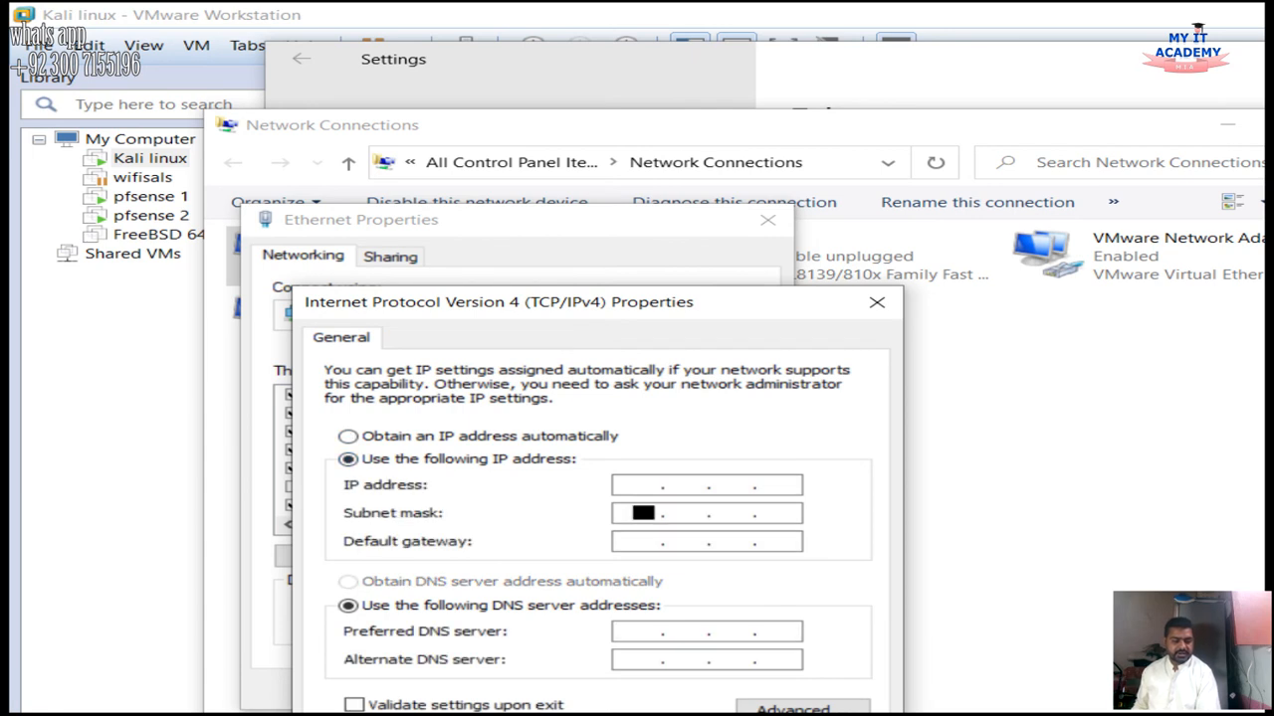
{"action": "left_click", "coordinate": [643, 540]}
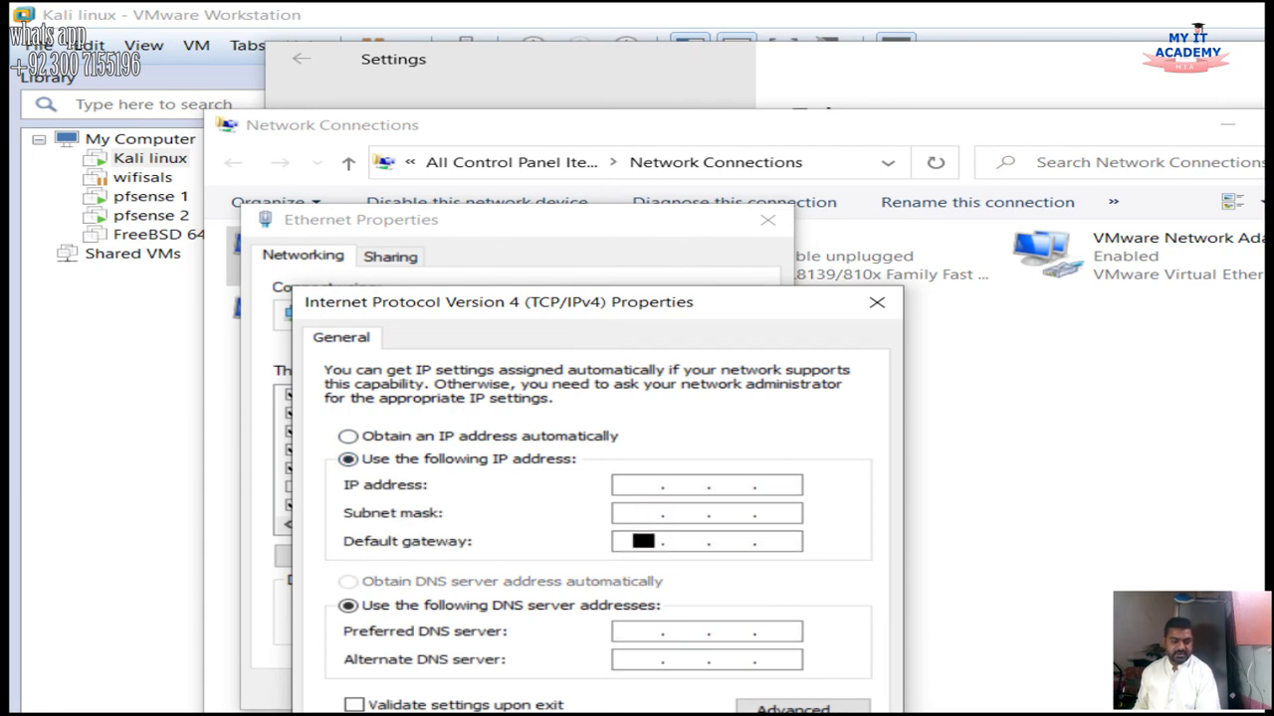
{"action": "left_click", "coordinate": [689, 631]}
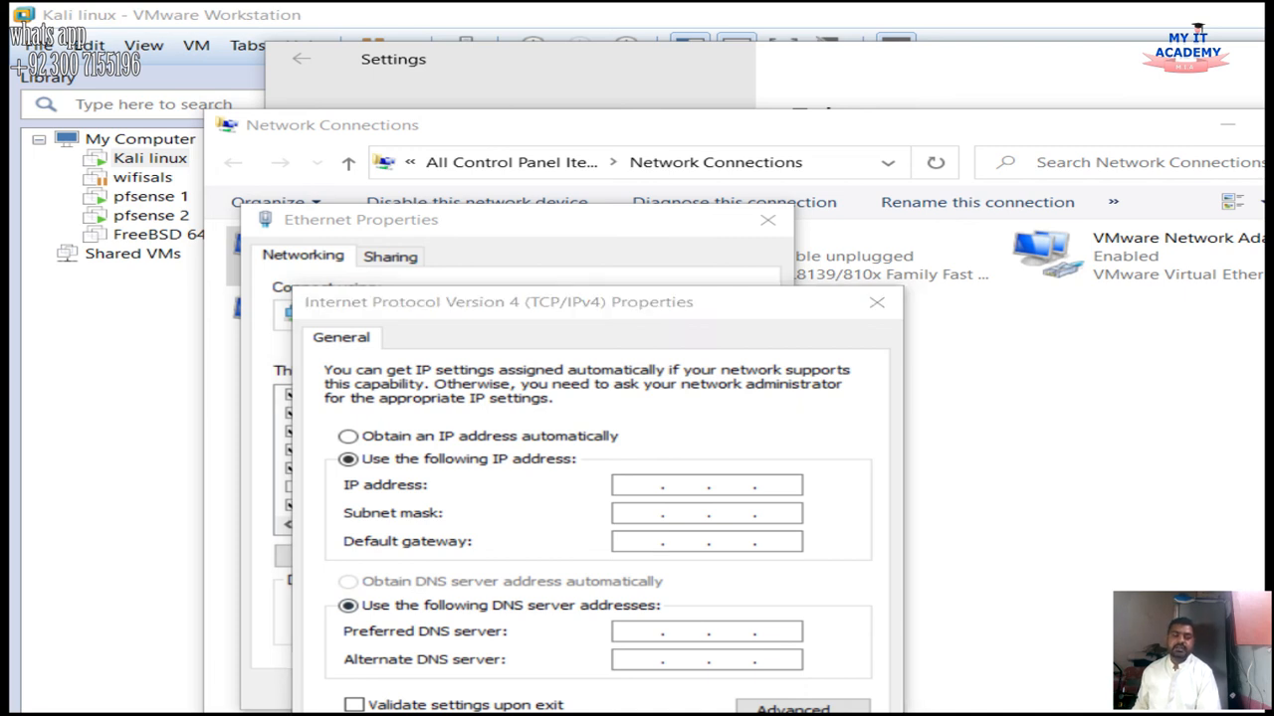
{"action": "key", "text": "Escape"}
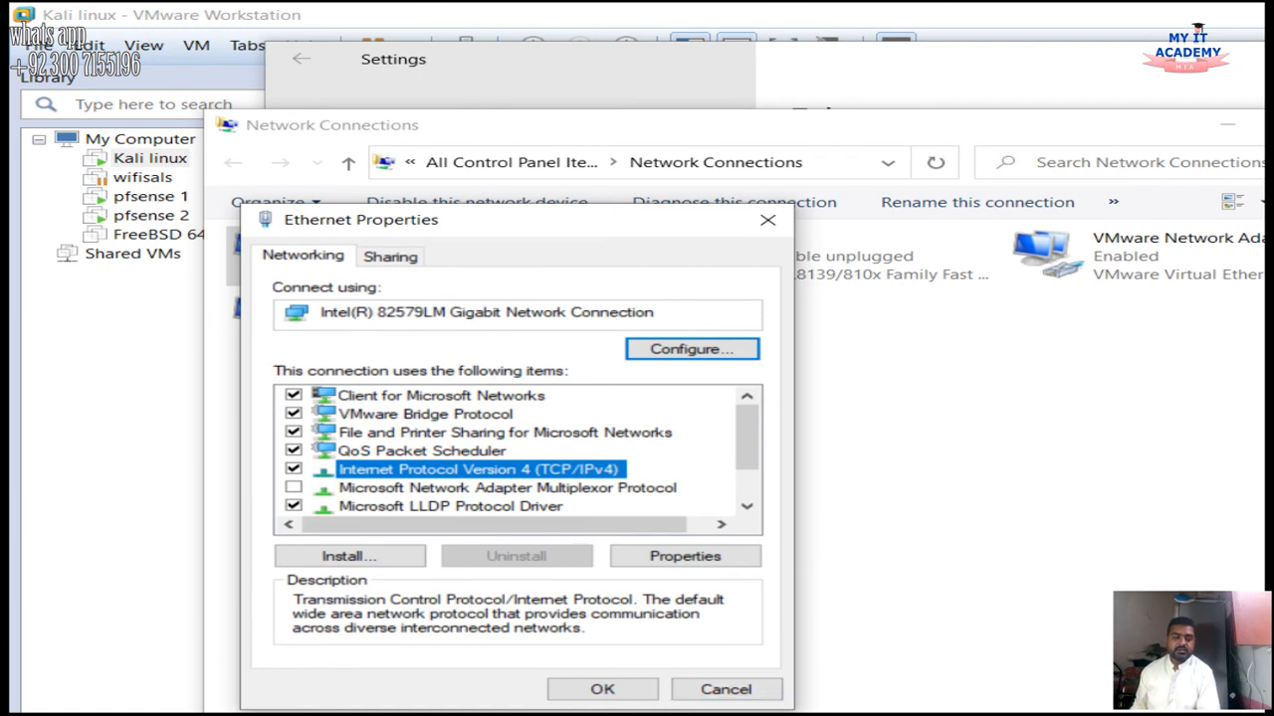
{"action": "key", "text": "Escape"}
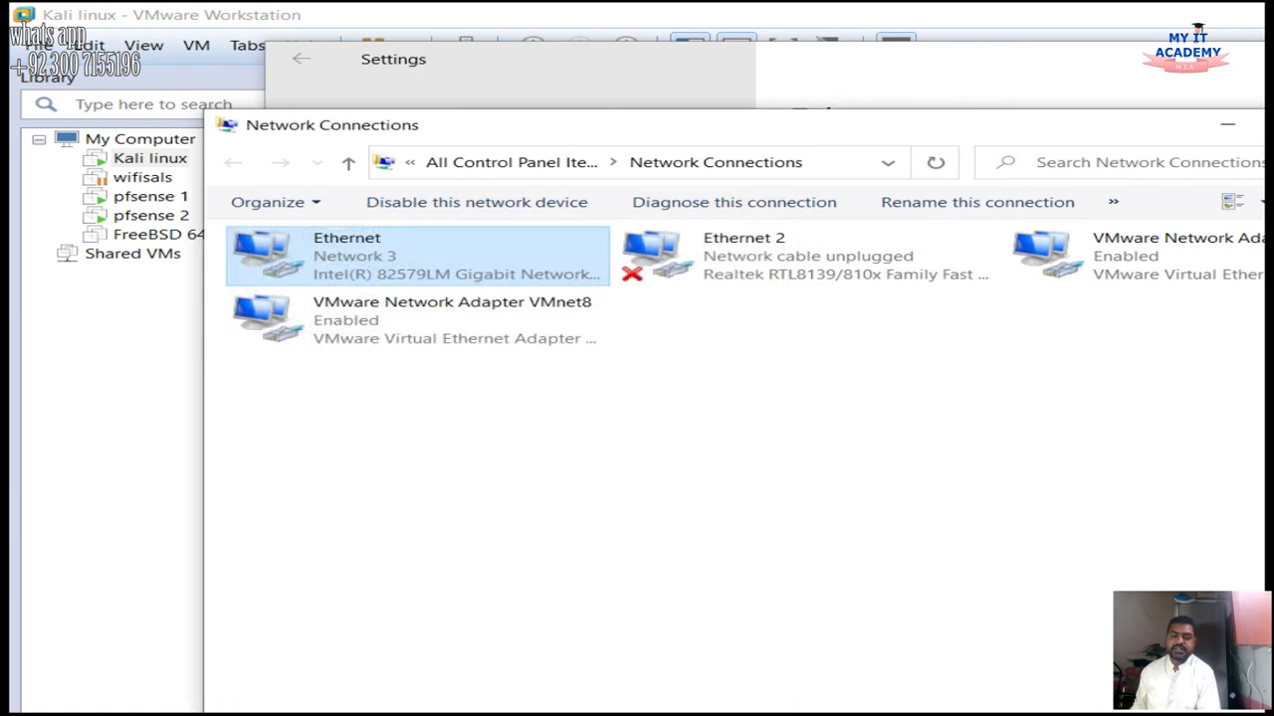
{"action": "key", "text": "alt+F4"}
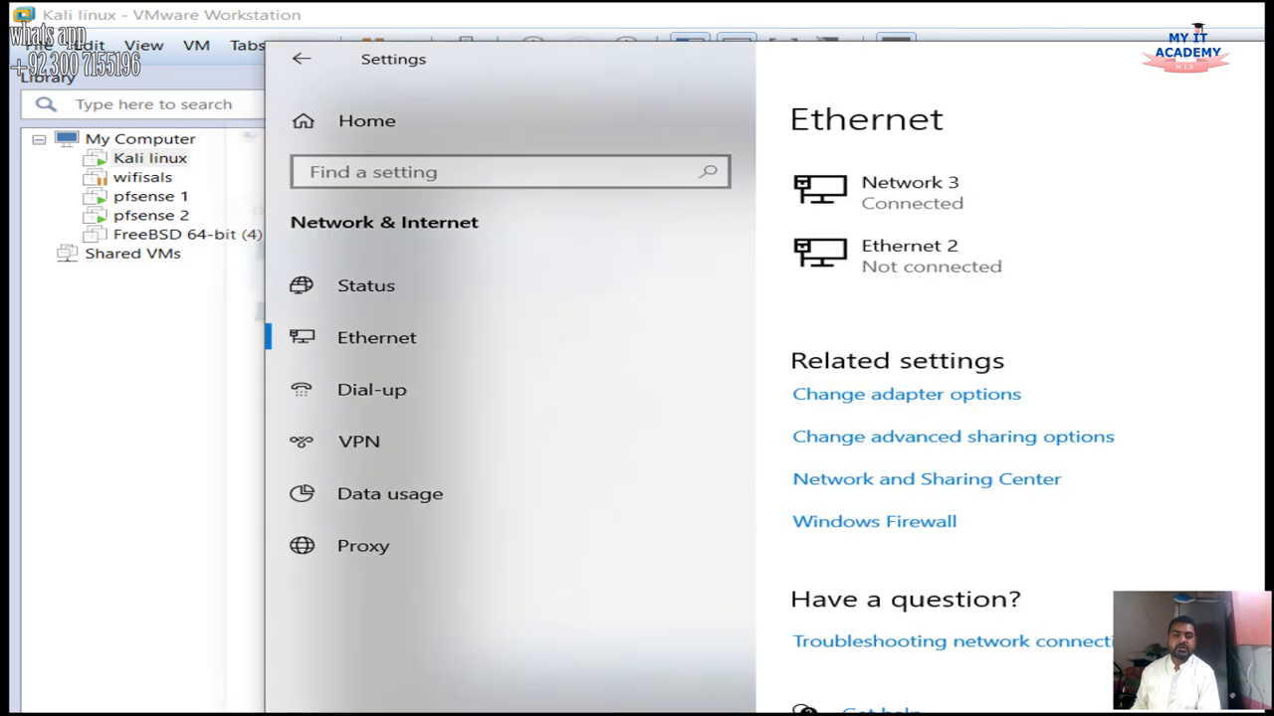
{"action": "key", "text": "alt+F4"}
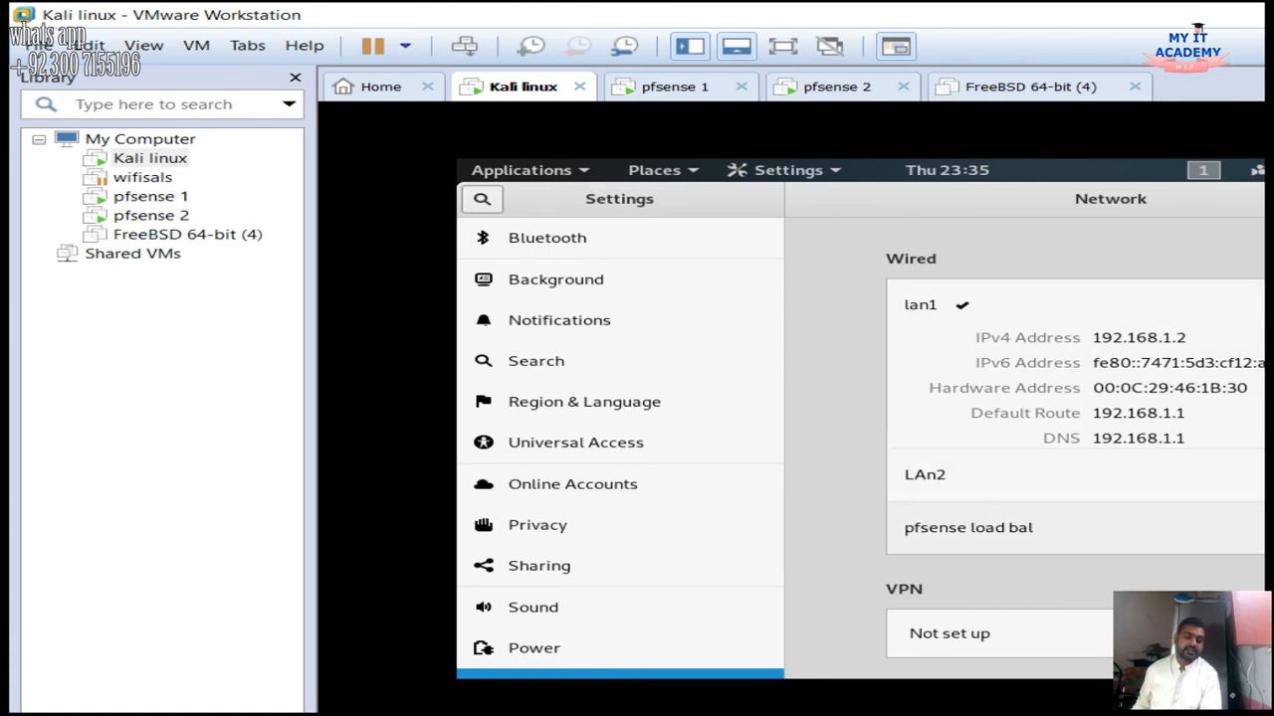
Activate Kali's pfsense load bal wired profile, and return to Firefox to view the interfaces offered by the pfSense at 192.168.1.1
{"action": "left_click", "coordinate": [968, 527]}
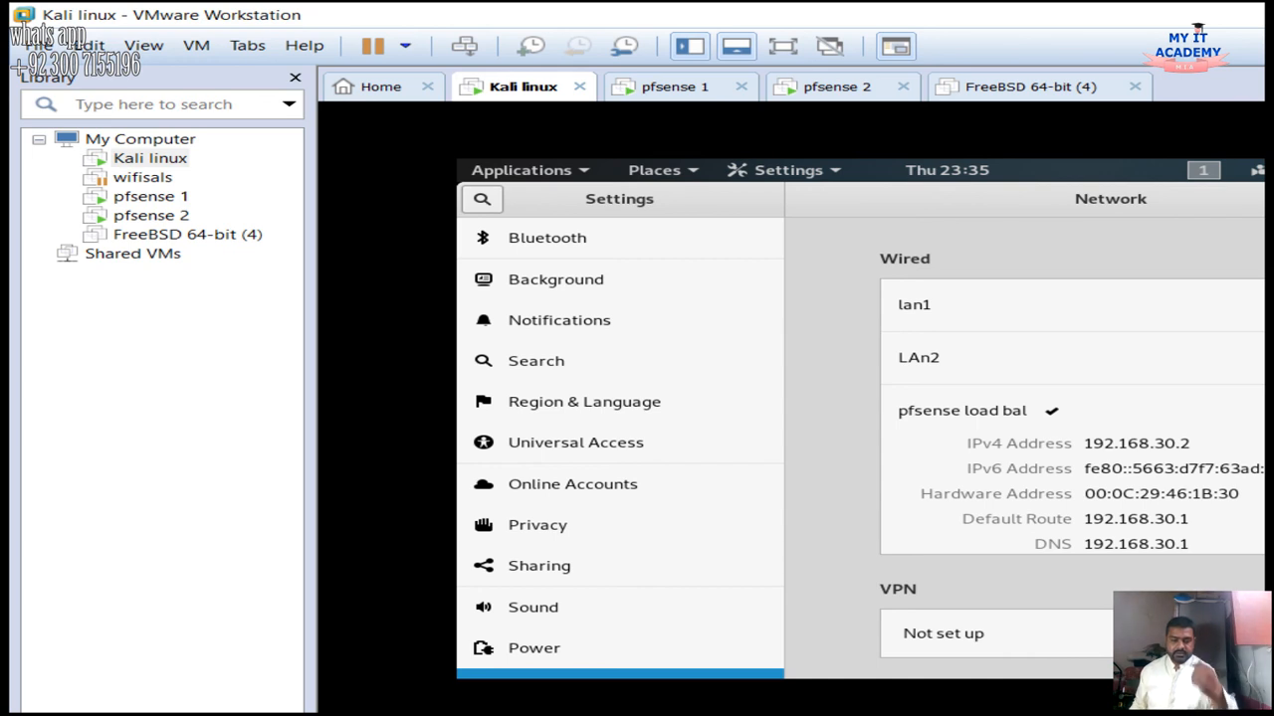
{"action": "key", "text": "alt+Tab"}
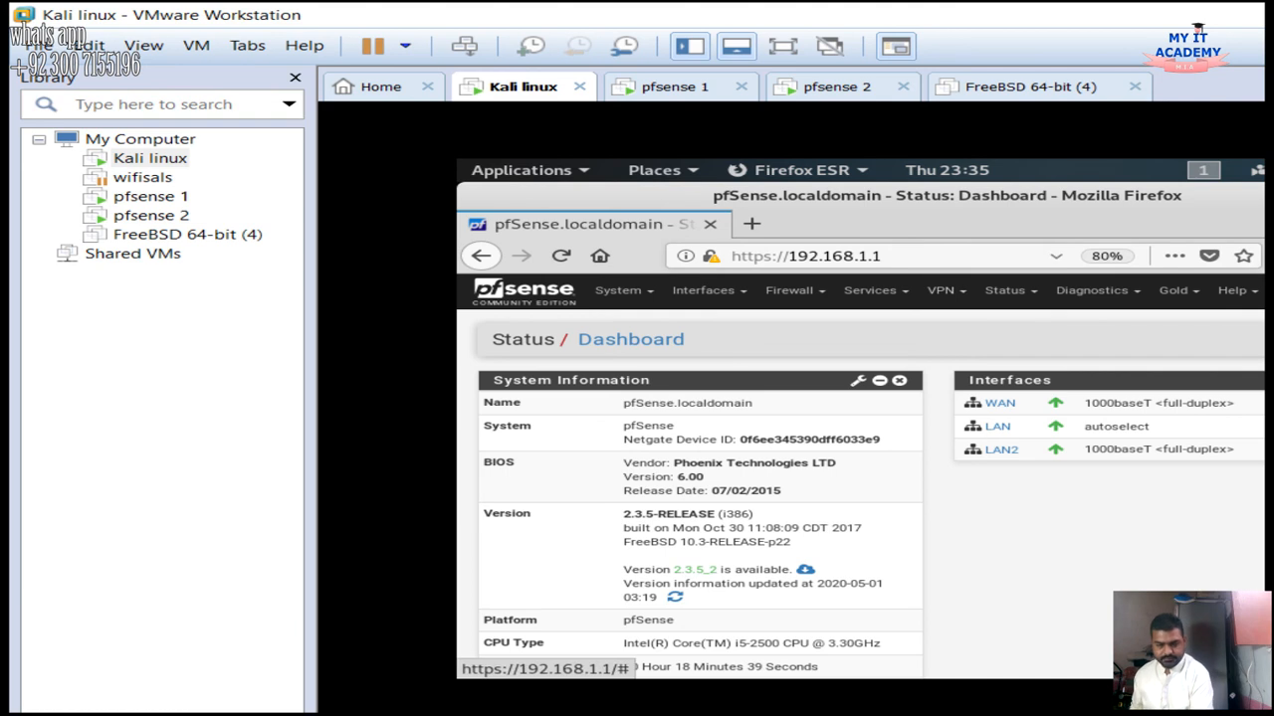
{"action": "left_click", "coordinate": [806, 255]}
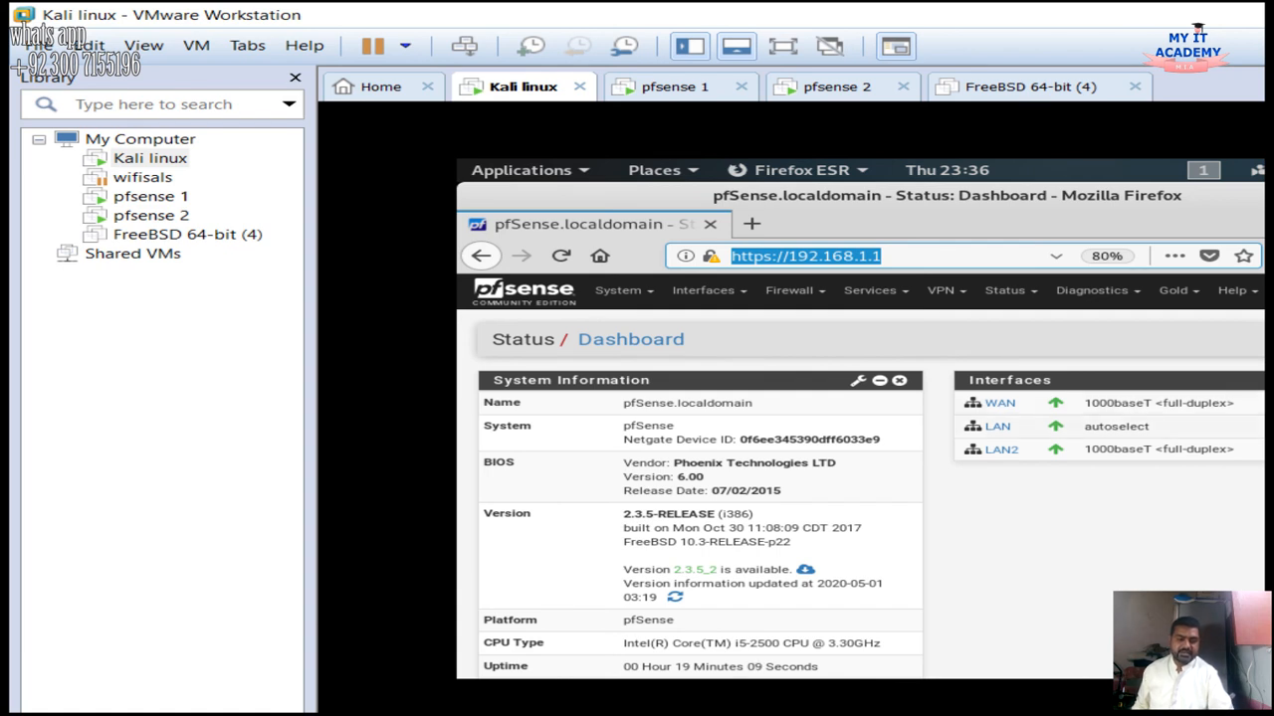
{"action": "left_click", "coordinate": [793, 290]}
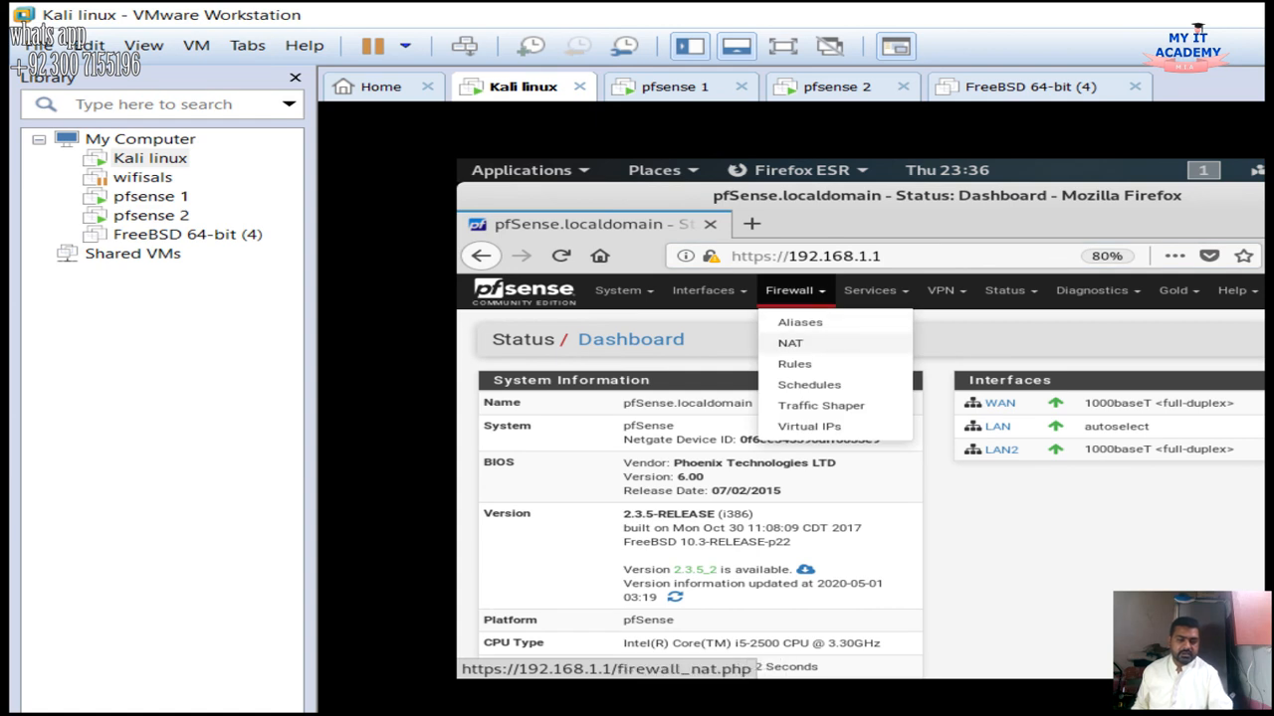
{"action": "left_click", "coordinate": [704, 291]}
Load the pfSense web interface at 192.168.30.1, trying https and switching the address to http
{"action": "left_click", "coordinate": [805, 256]}
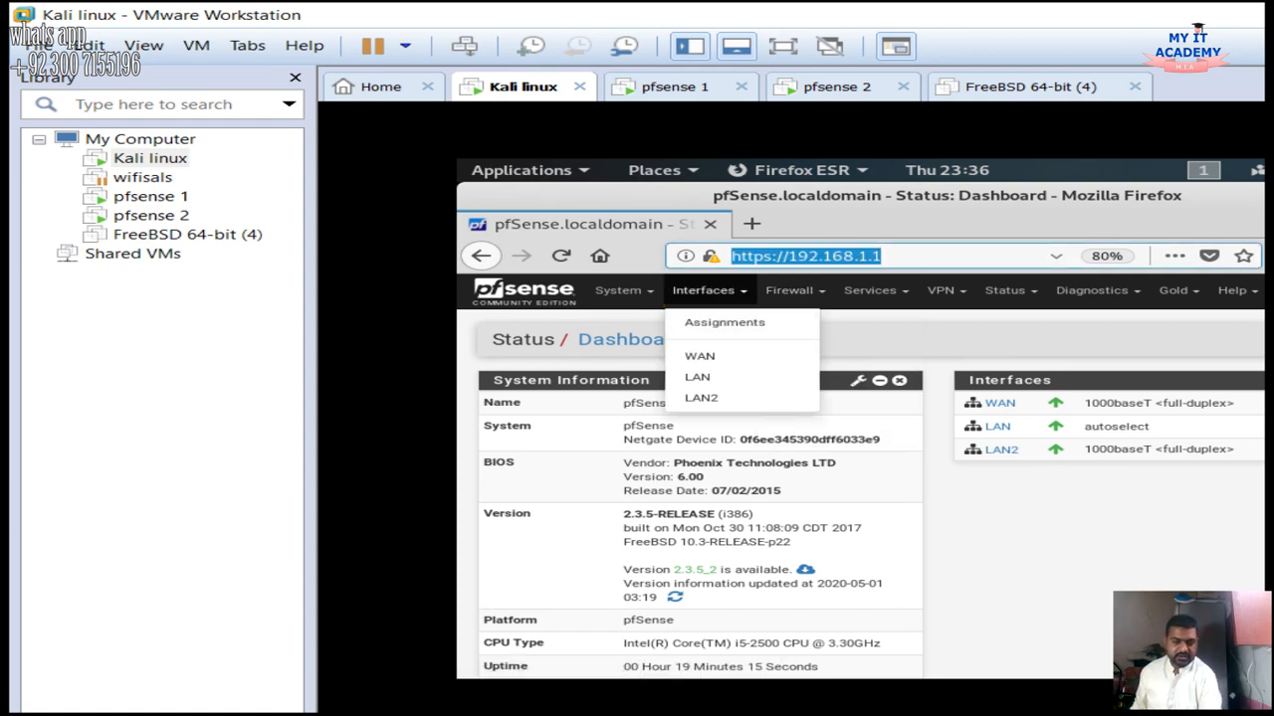
{"action": "left_click", "coordinate": [882, 255]}
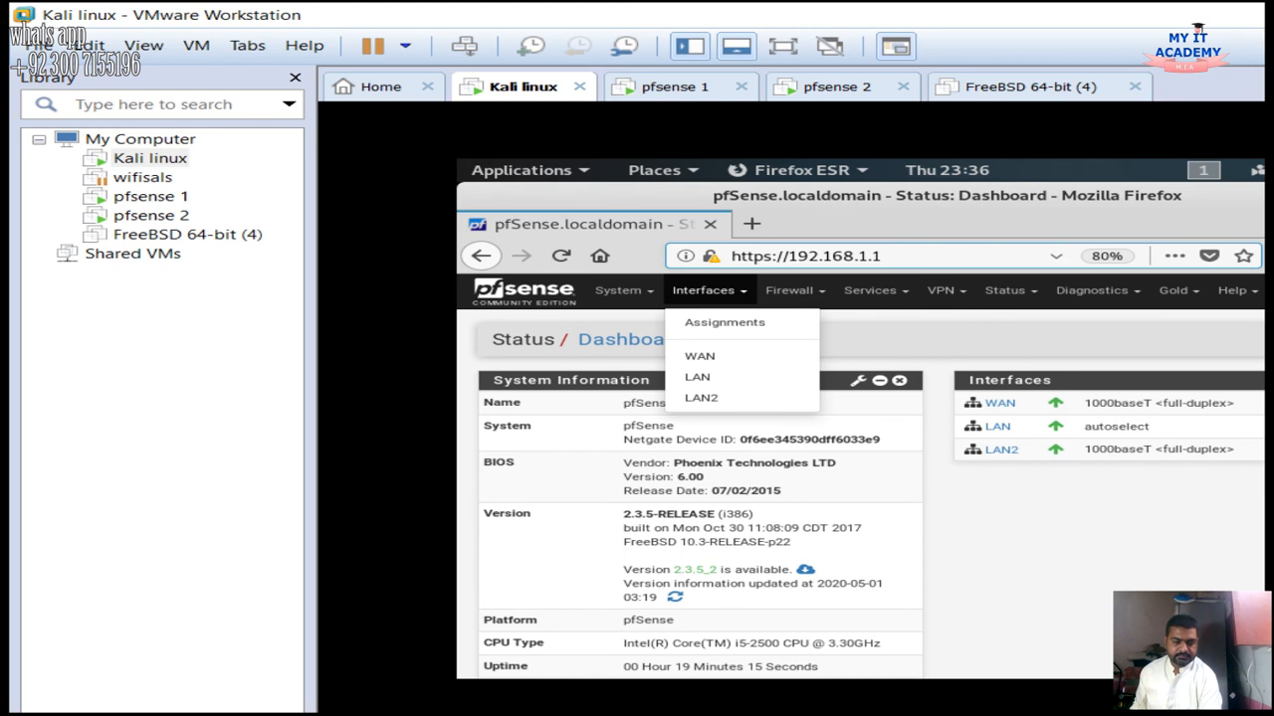
{"action": "key", "text": "BackSpace"}
{"action": "key", "text": "BackSpace"}
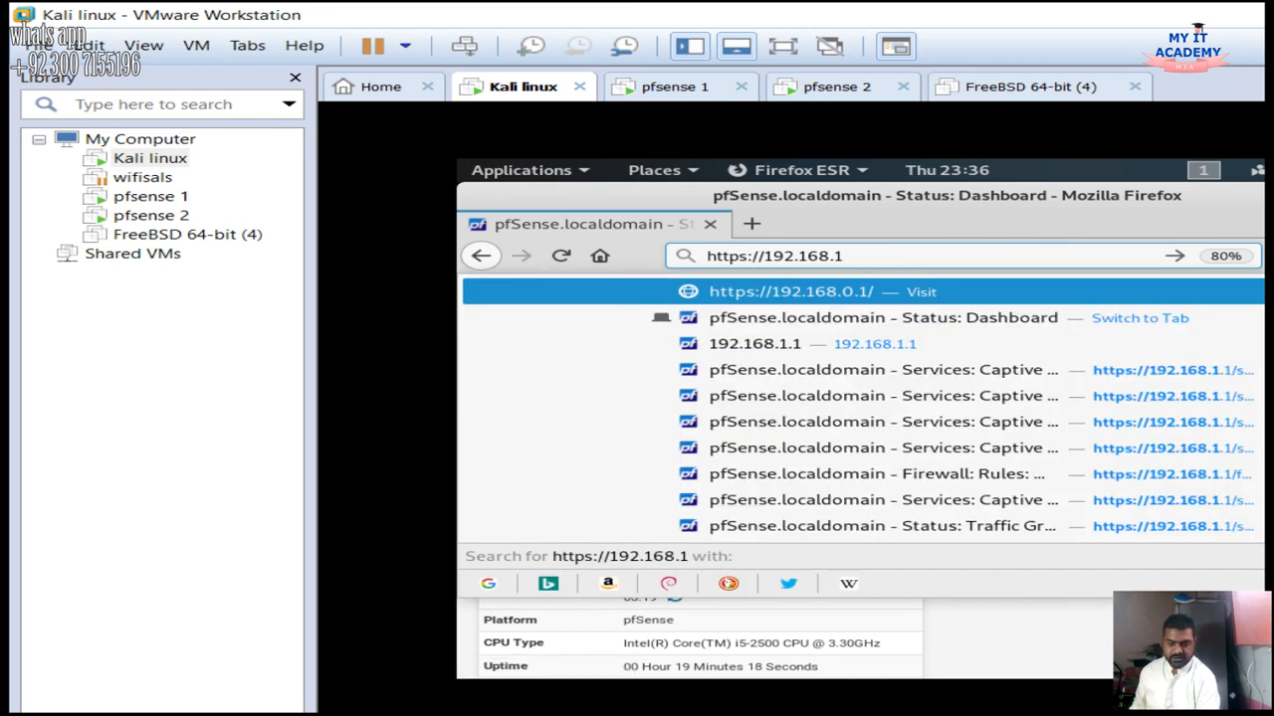
{"action": "key", "text": "BackSpace"}
{"action": "type", "text": "30"}
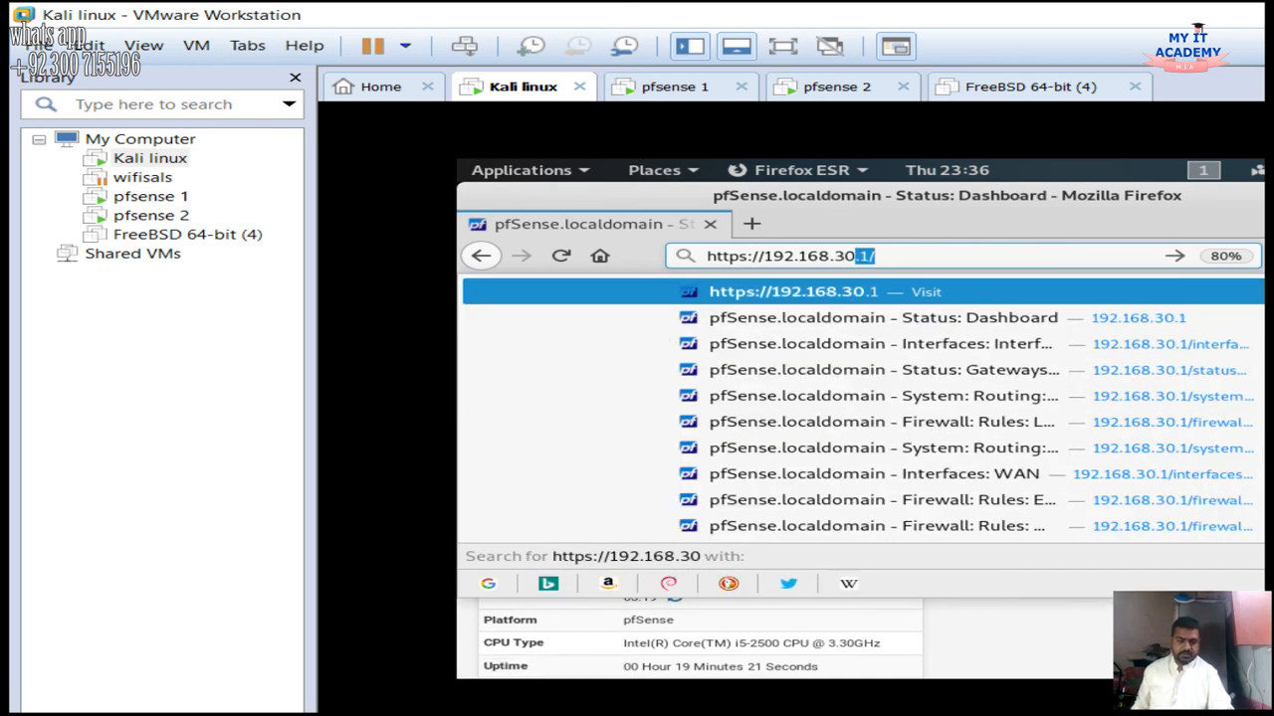
{"action": "key", "text": "Return"}
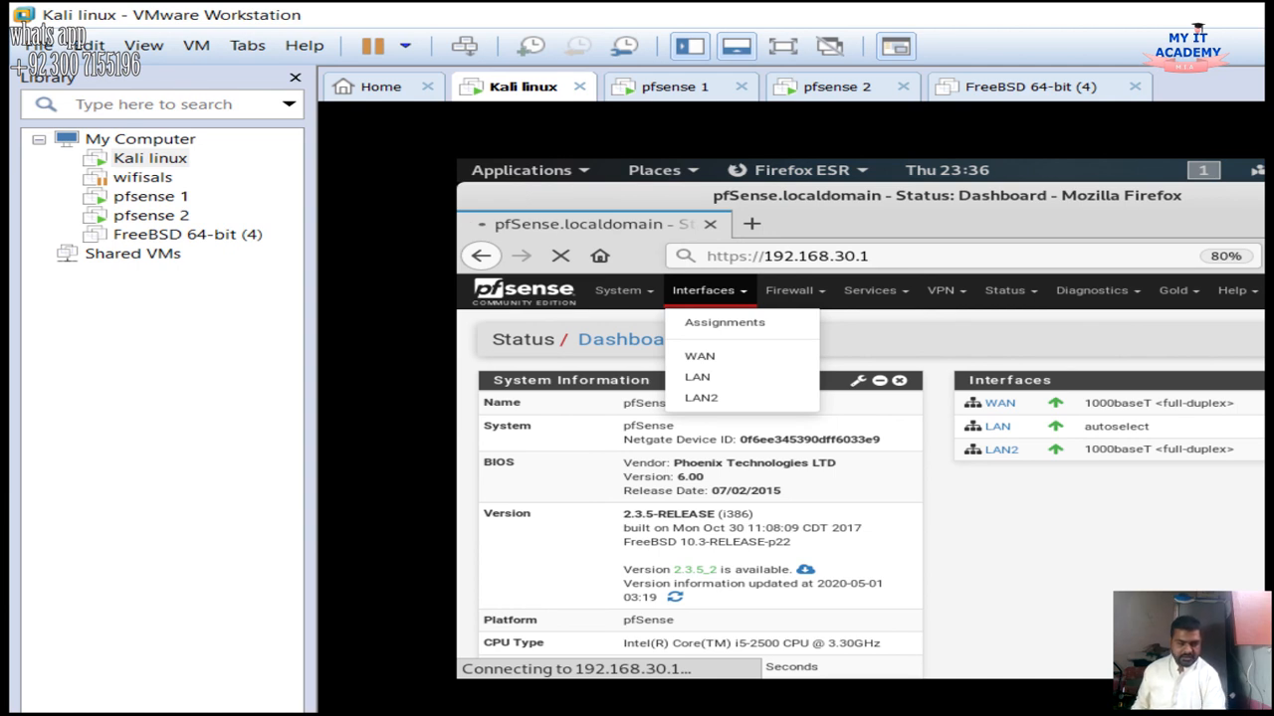
{"action": "left_click", "coordinate": [753, 255]}
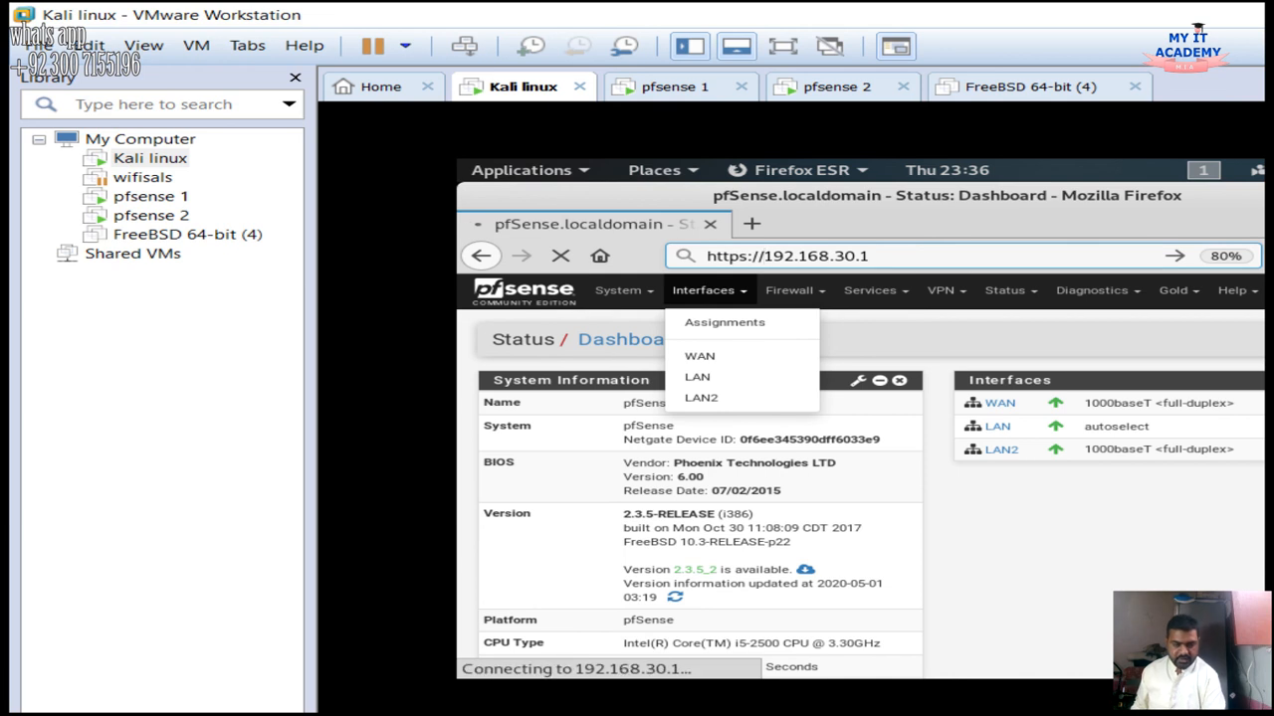
{"action": "key", "text": "BackSpace"}
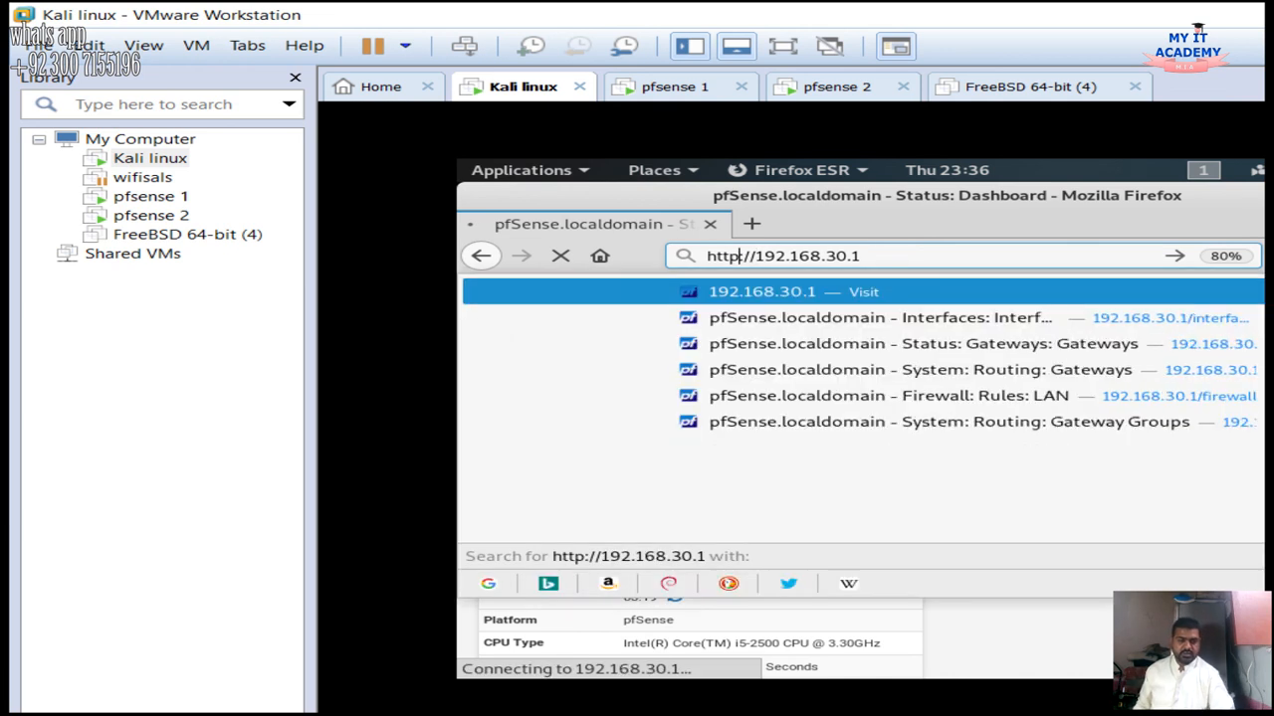
{"action": "key", "text": "Return"}
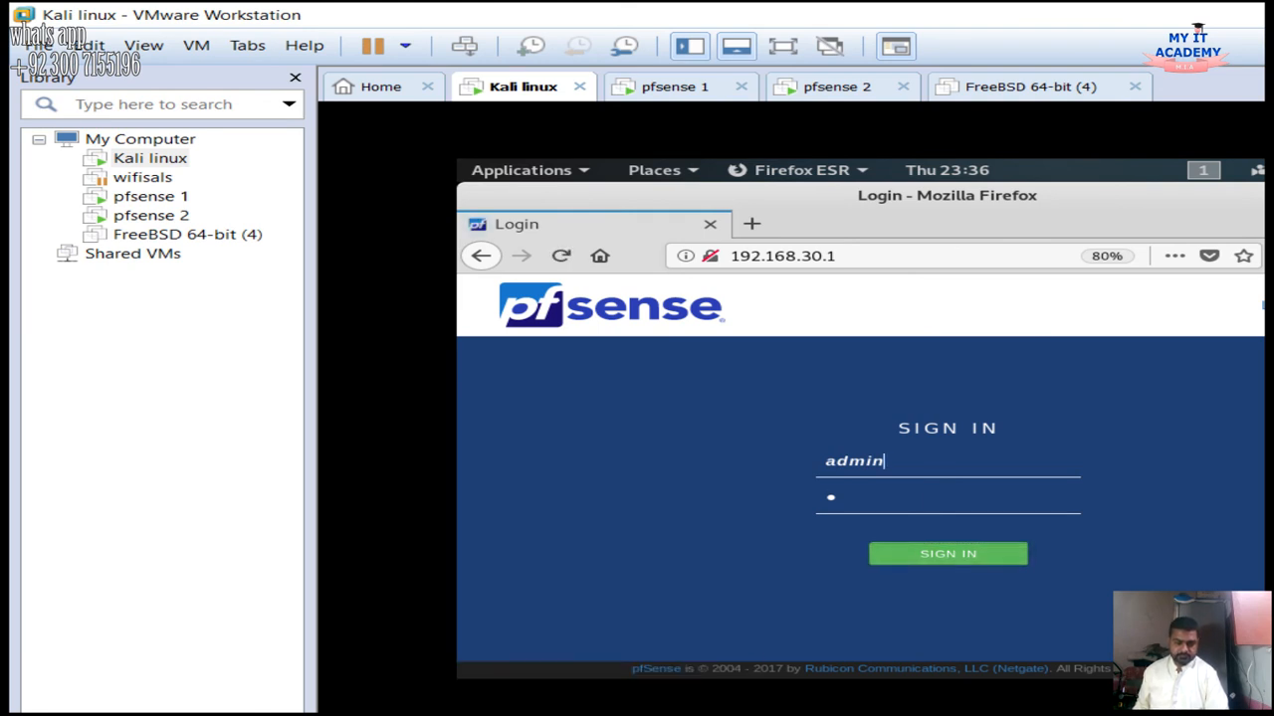
Sign in to pfSense as admin with the account password, and open the Interface Assignments page
{"action": "key", "text": "Tab"}
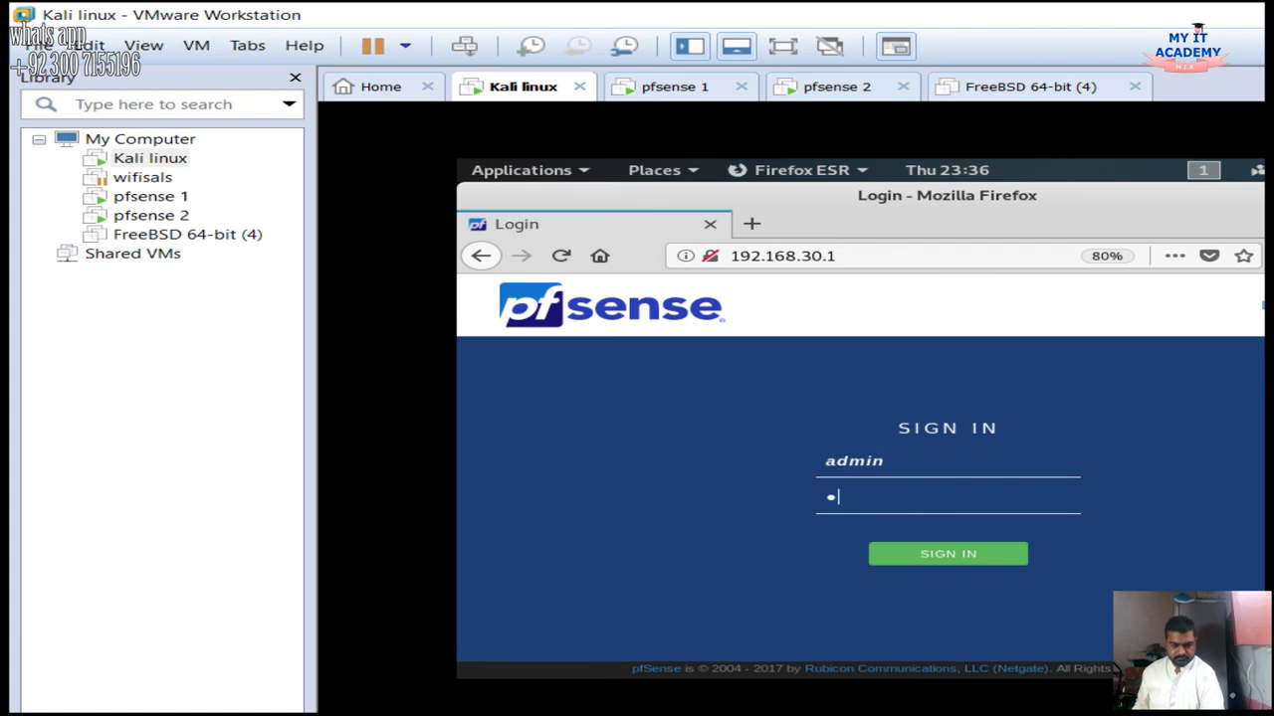
{"action": "key", "text": "BackSpace"}
{"action": "type", "text": "1"}
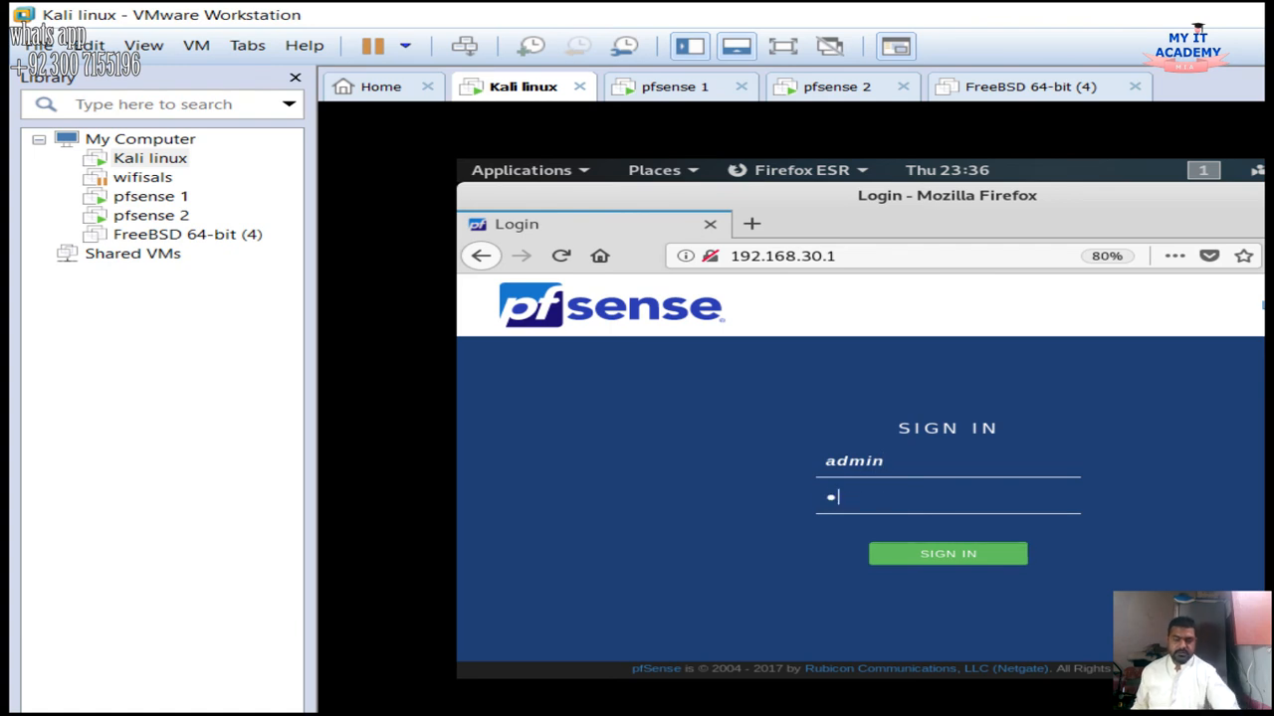
{"action": "key", "text": "Tab"}
{"action": "key", "text": "Return"}
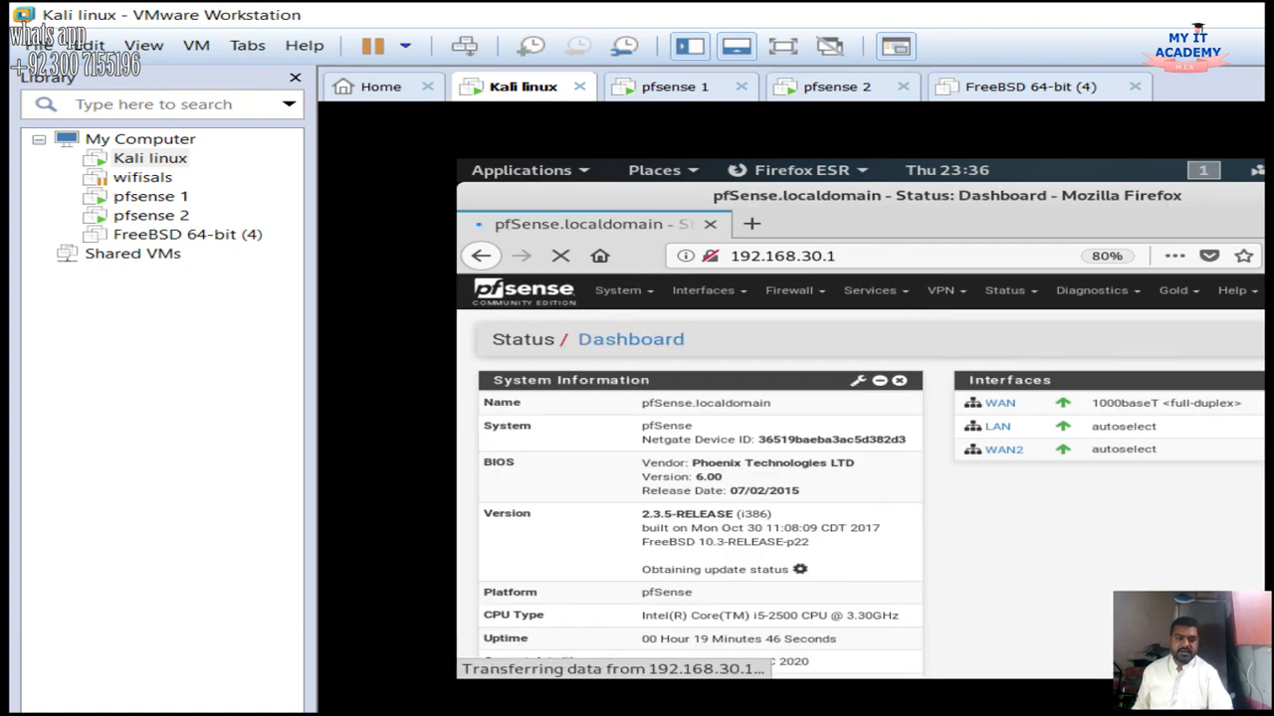
{"action": "left_click", "coordinate": [704, 290]}
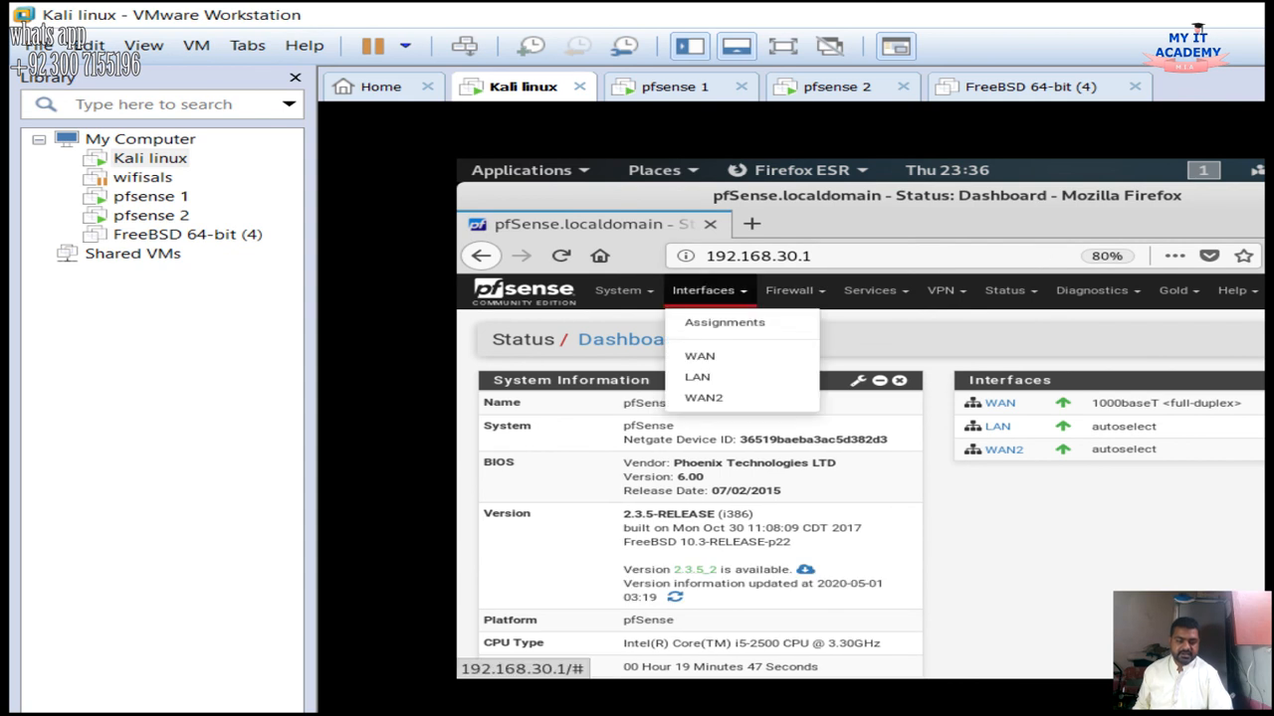
{"action": "left_click", "coordinate": [725, 322]}
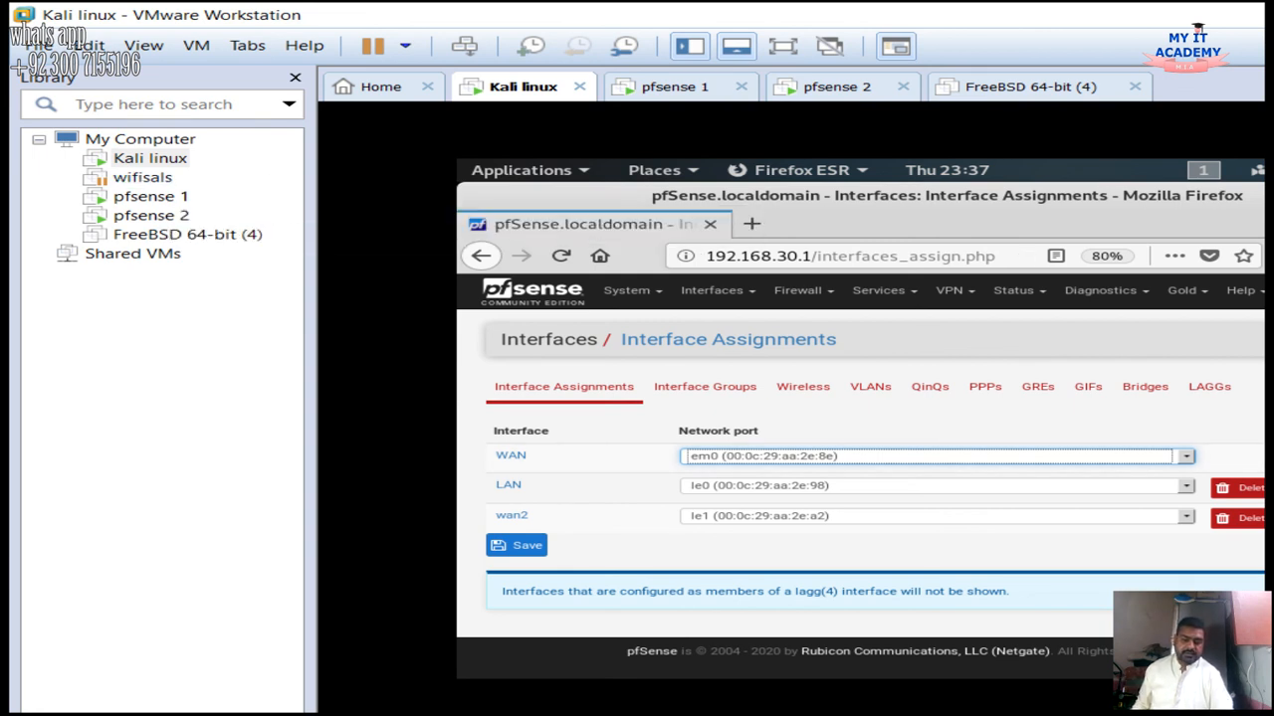
Switch Kali's wired connection to the lan1 profile
{"action": "left_click", "coordinate": [1255, 169]}
{"action": "left_click", "coordinate": [1184, 276]}
{"action": "left_click", "coordinate": [1184, 276]}
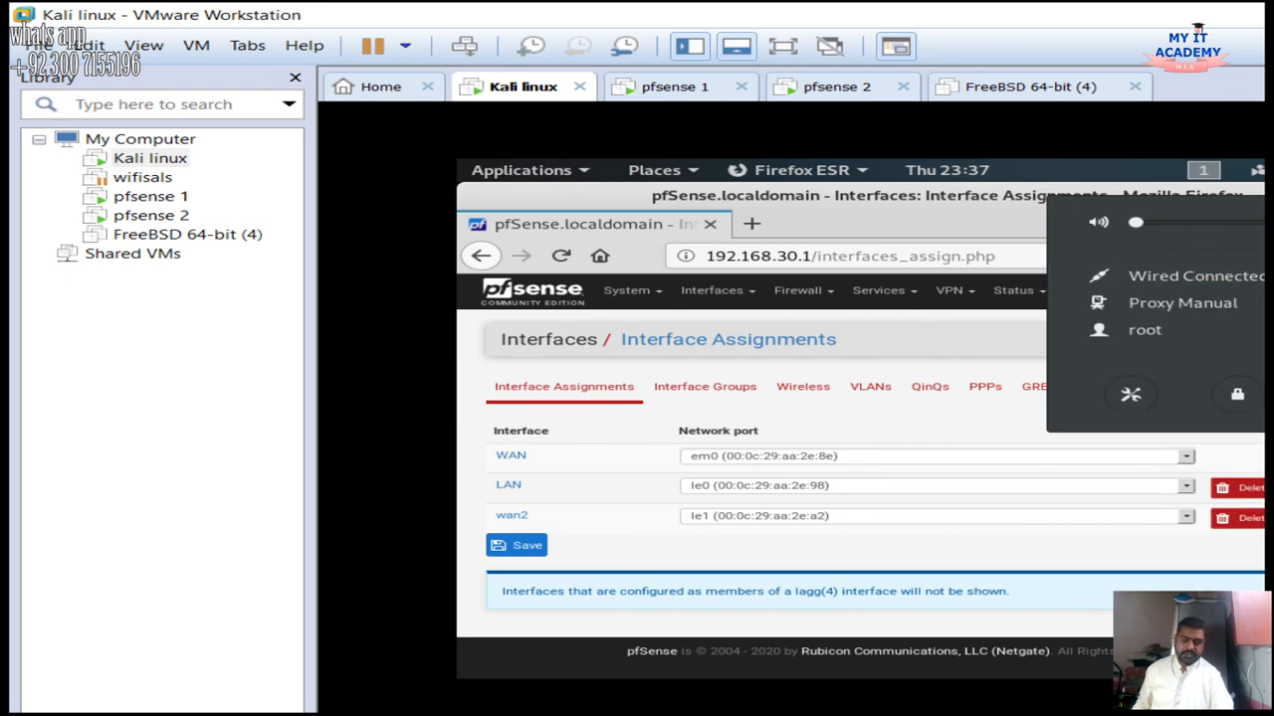
{"action": "left_click", "coordinate": [1184, 275]}
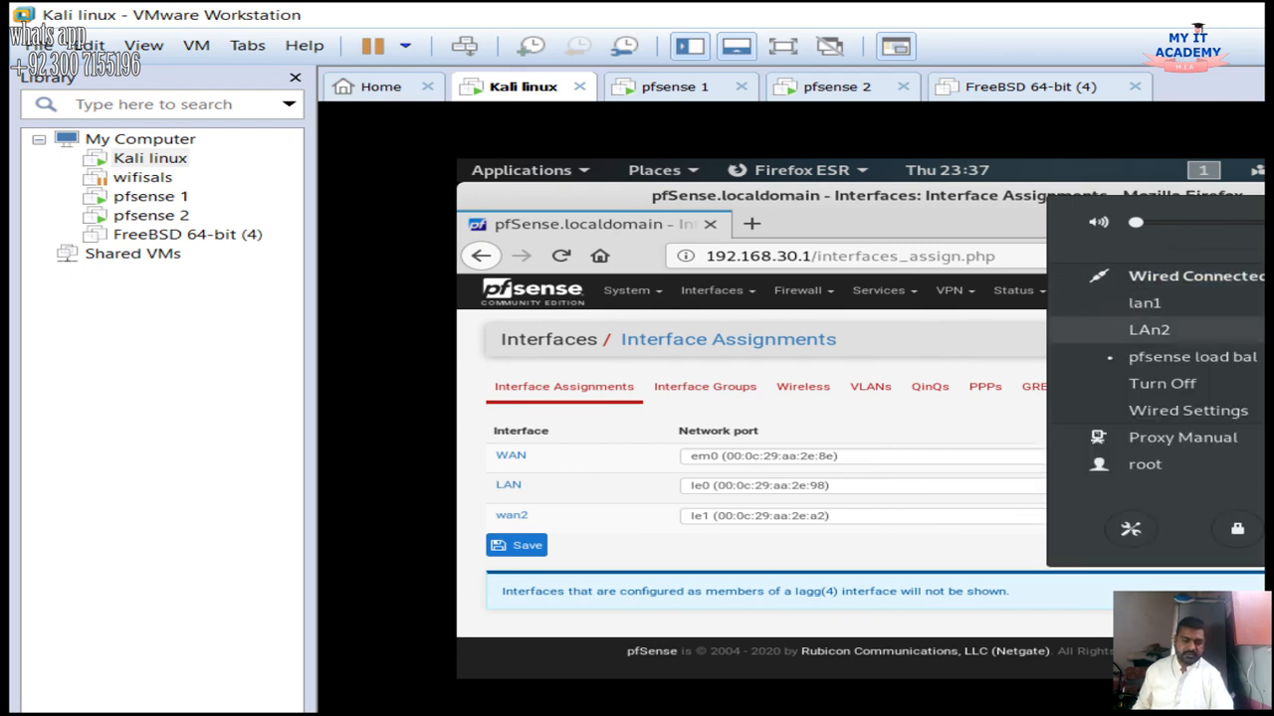
{"action": "left_click", "coordinate": [1144, 303]}
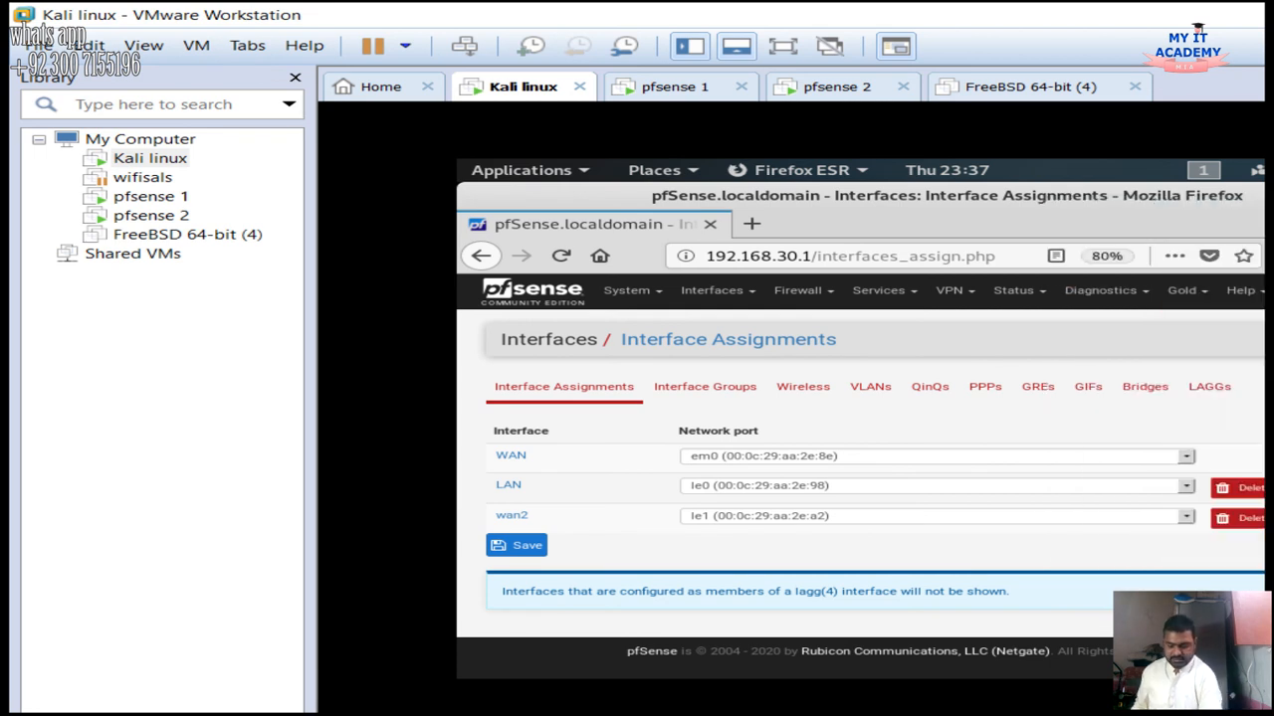
{"action": "left_click", "coordinate": [751, 224]}
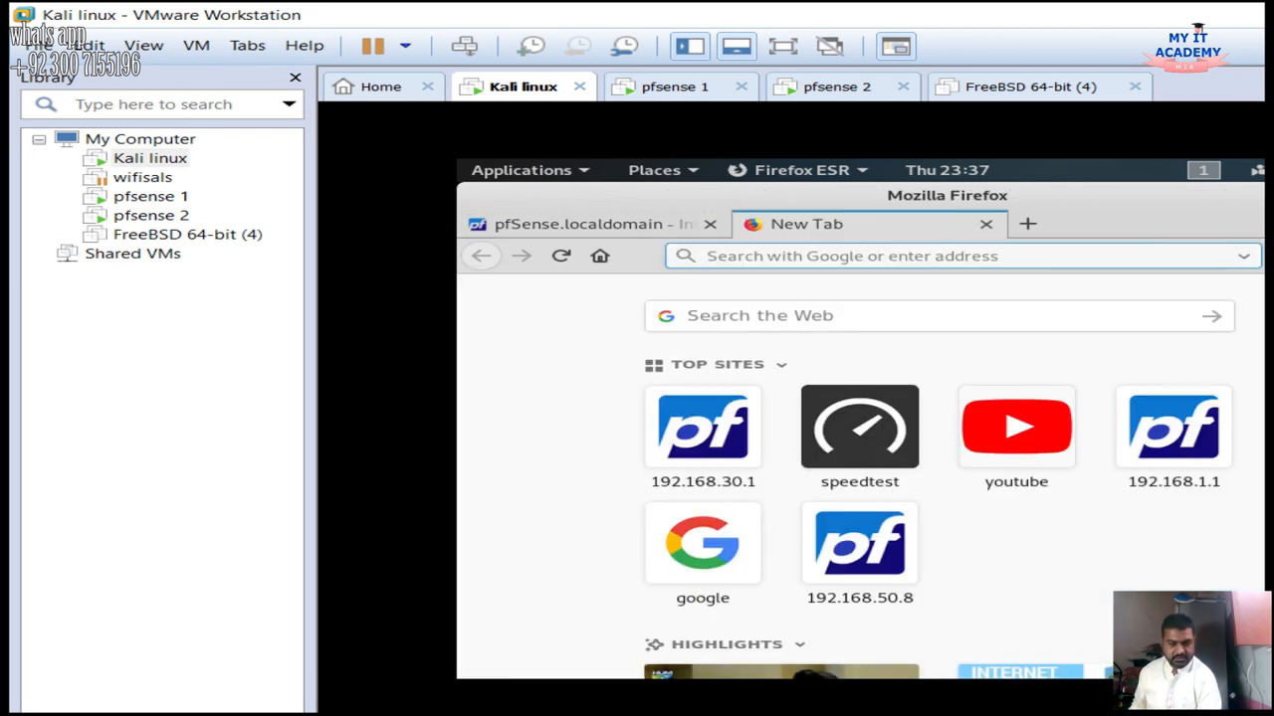
{"action": "type", "text": "1"}
{"action": "key", "text": "Right"}
{"action": "key", "text": "BackSpace"}
{"action": "key", "text": "BackSpace"}
{"action": "key", "text": "BackSpace"}
{"action": "key", "text": "BackSpace"}
{"action": "key", "text": "BackSpace"}
{"action": "type", "text": "1"}
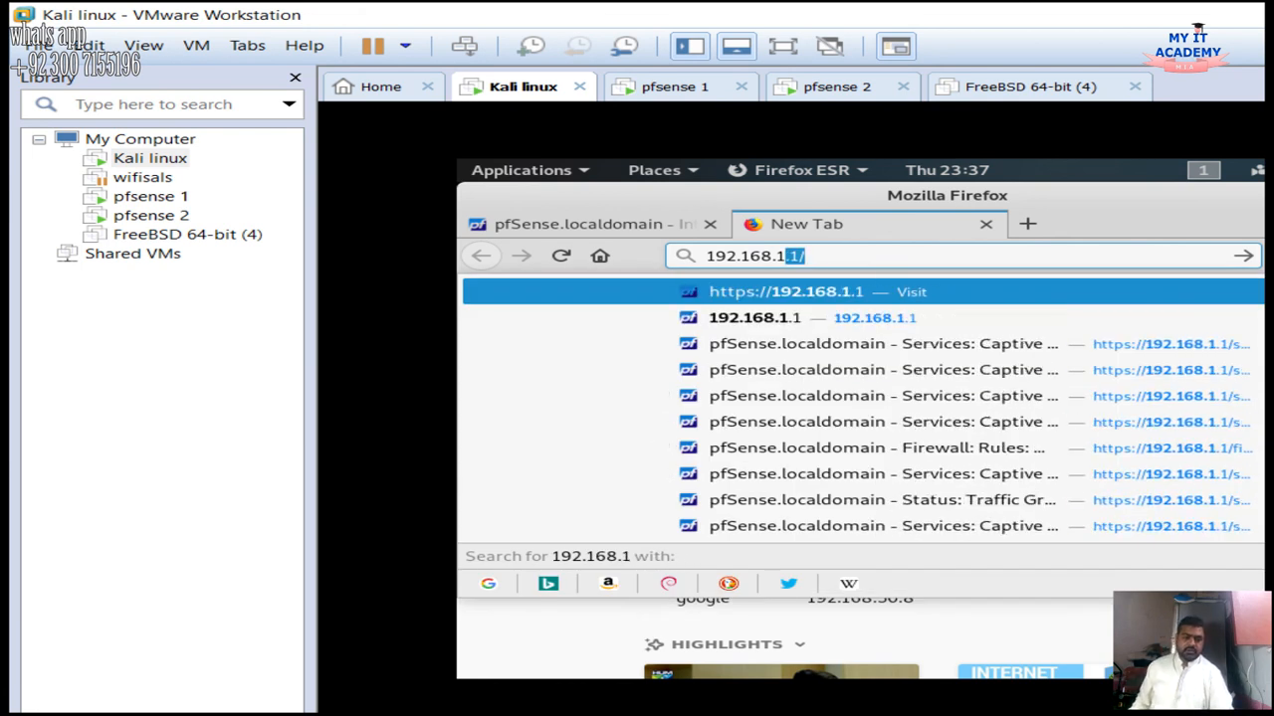
{"action": "key", "text": "Return"}
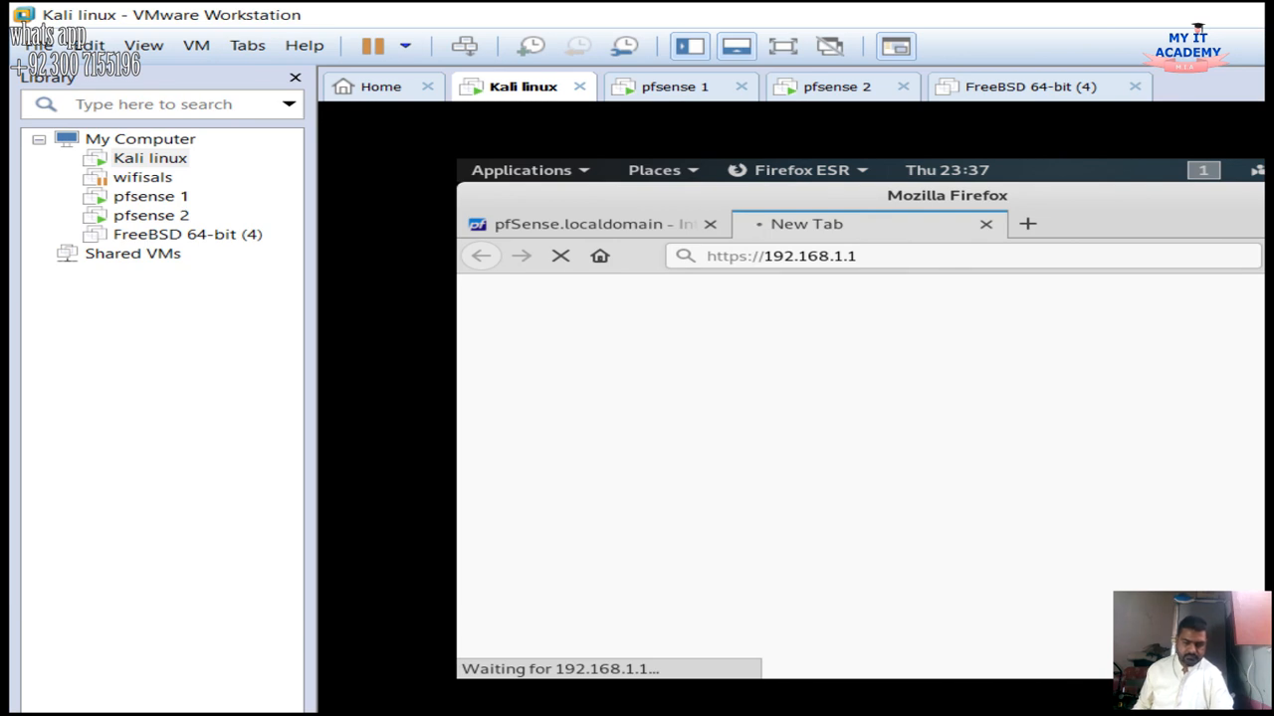
{"action": "left_click", "coordinate": [1257, 170]}
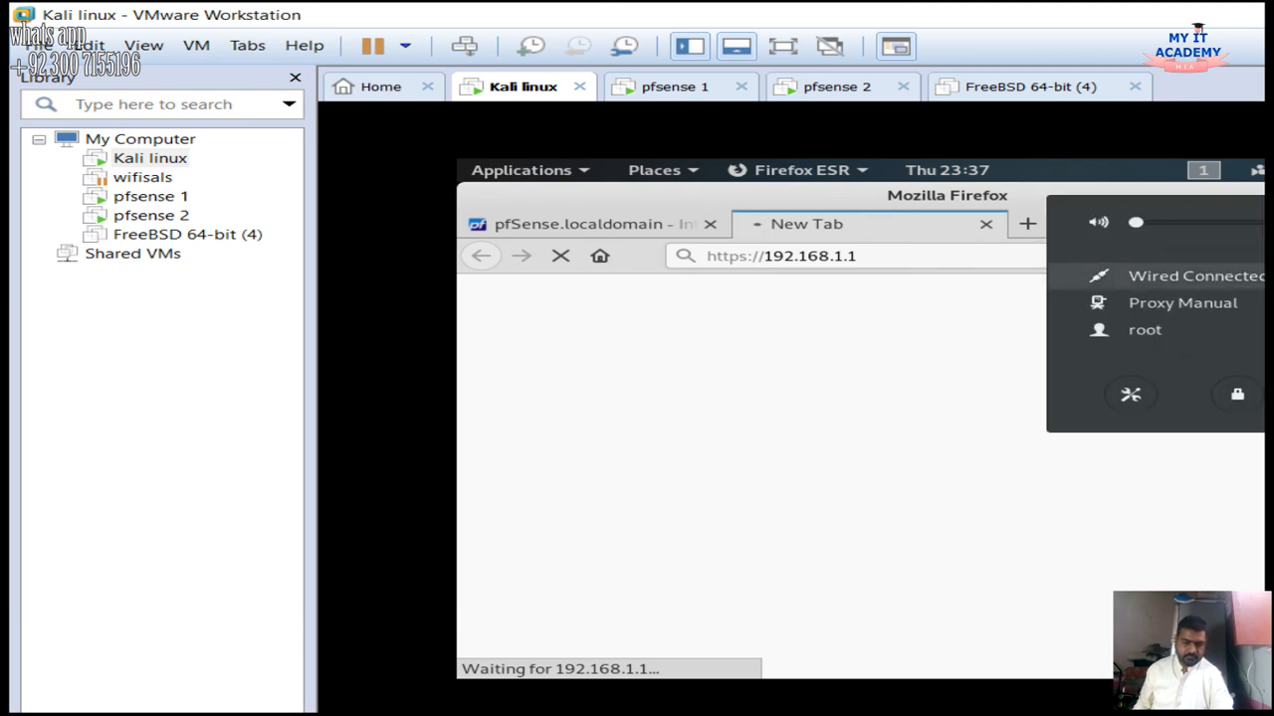
{"action": "left_click", "coordinate": [1184, 275]}
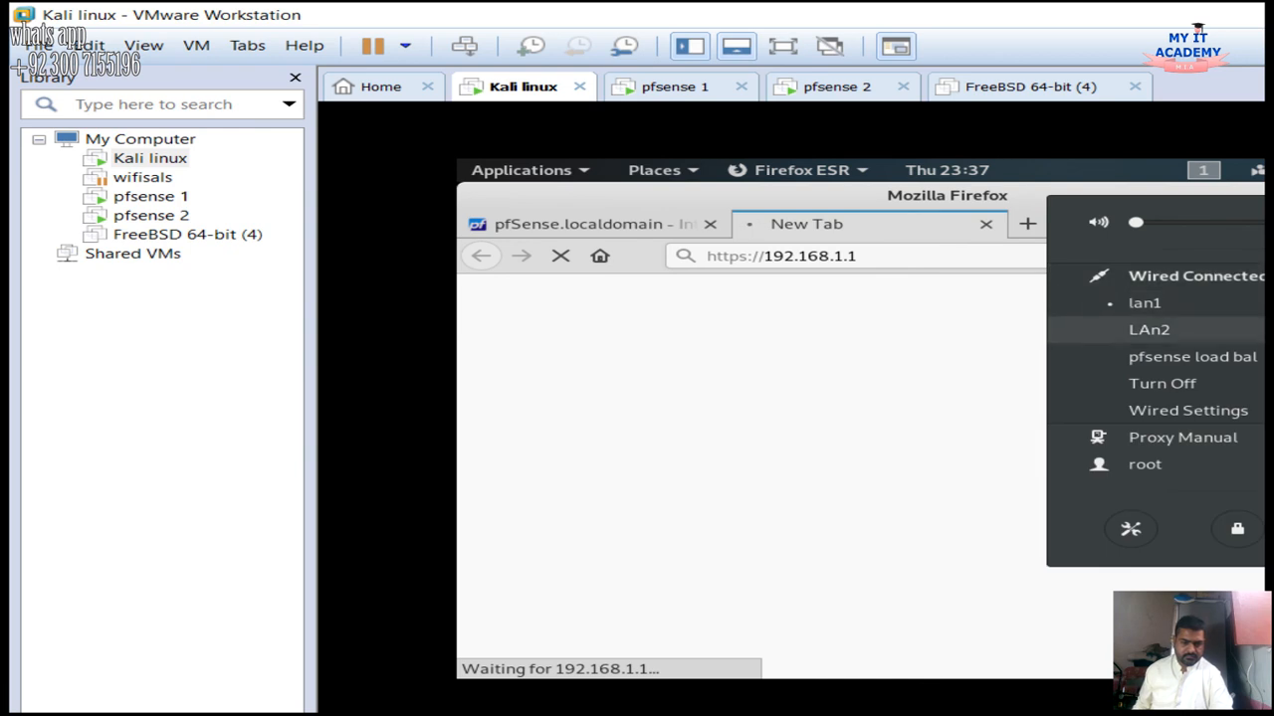
{"action": "key", "text": "Escape"}
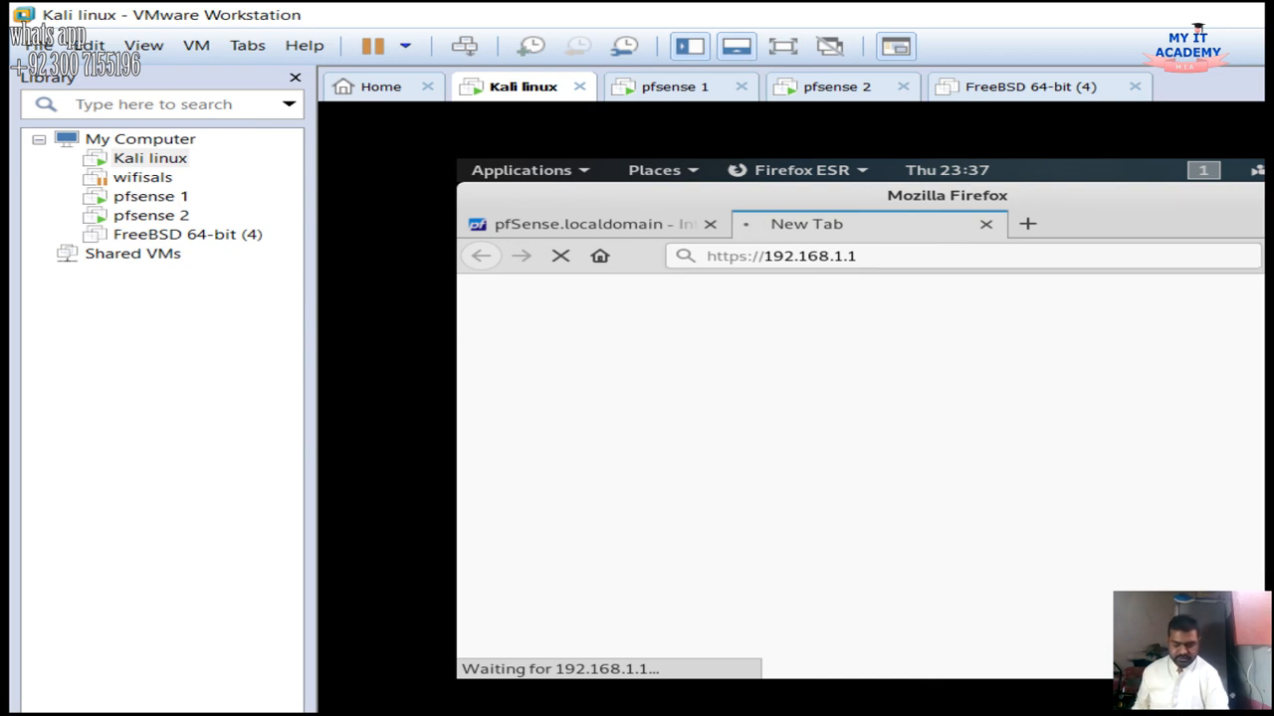
{"action": "left_click", "coordinate": [749, 256]}
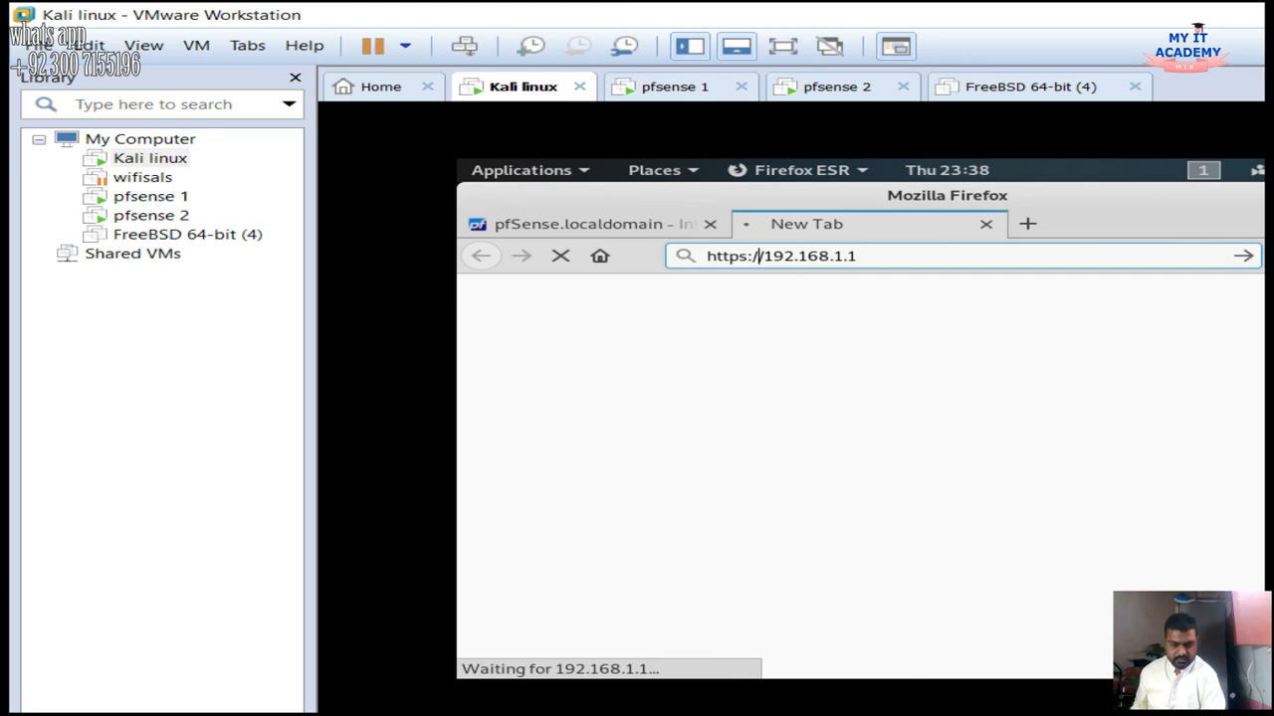
{"action": "type", "text": ":"}
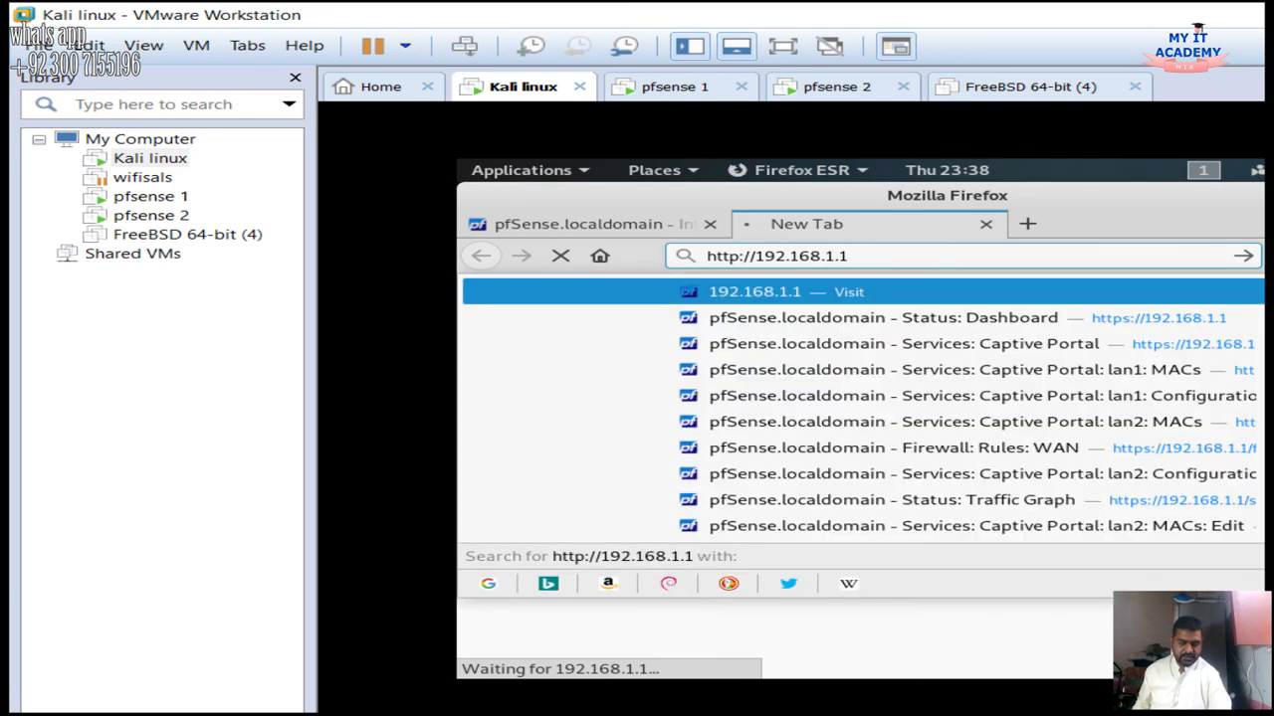
{"action": "key", "text": "Return"}
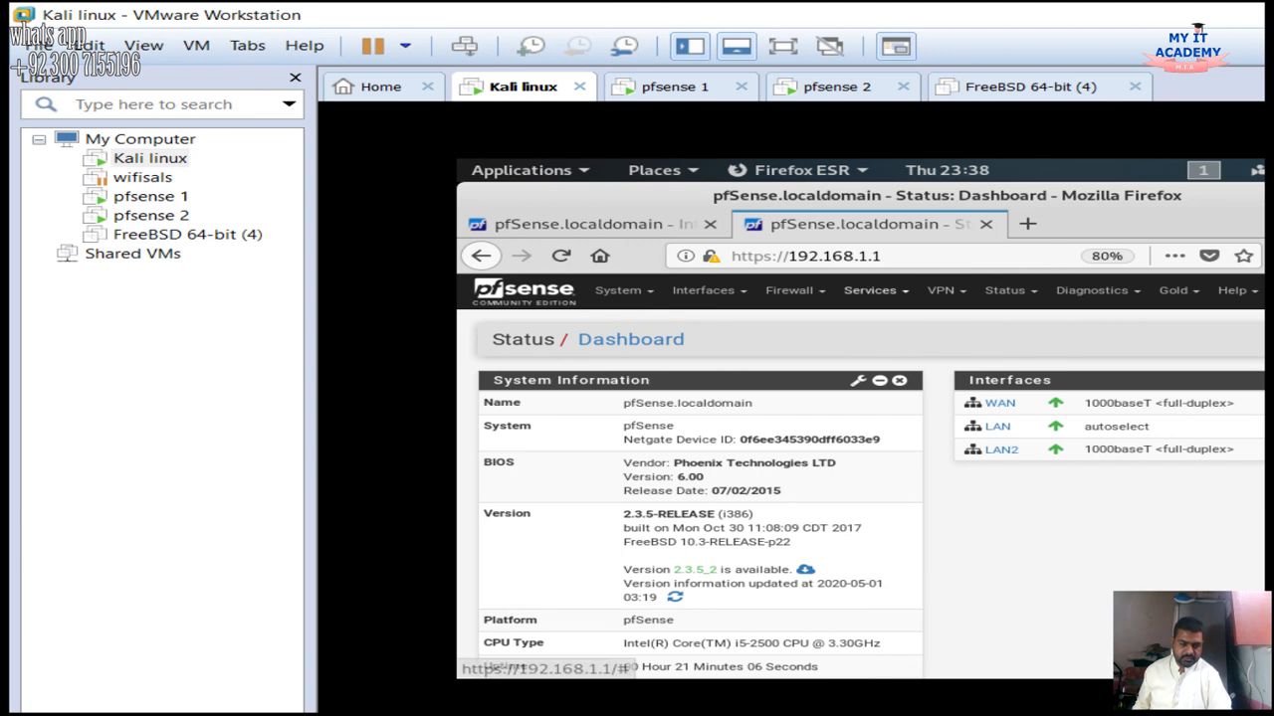
Open the DHCP Server settings for the LAN interface and examine the address range, DNS servers and gateway fields
{"action": "left_click", "coordinate": [870, 291]}
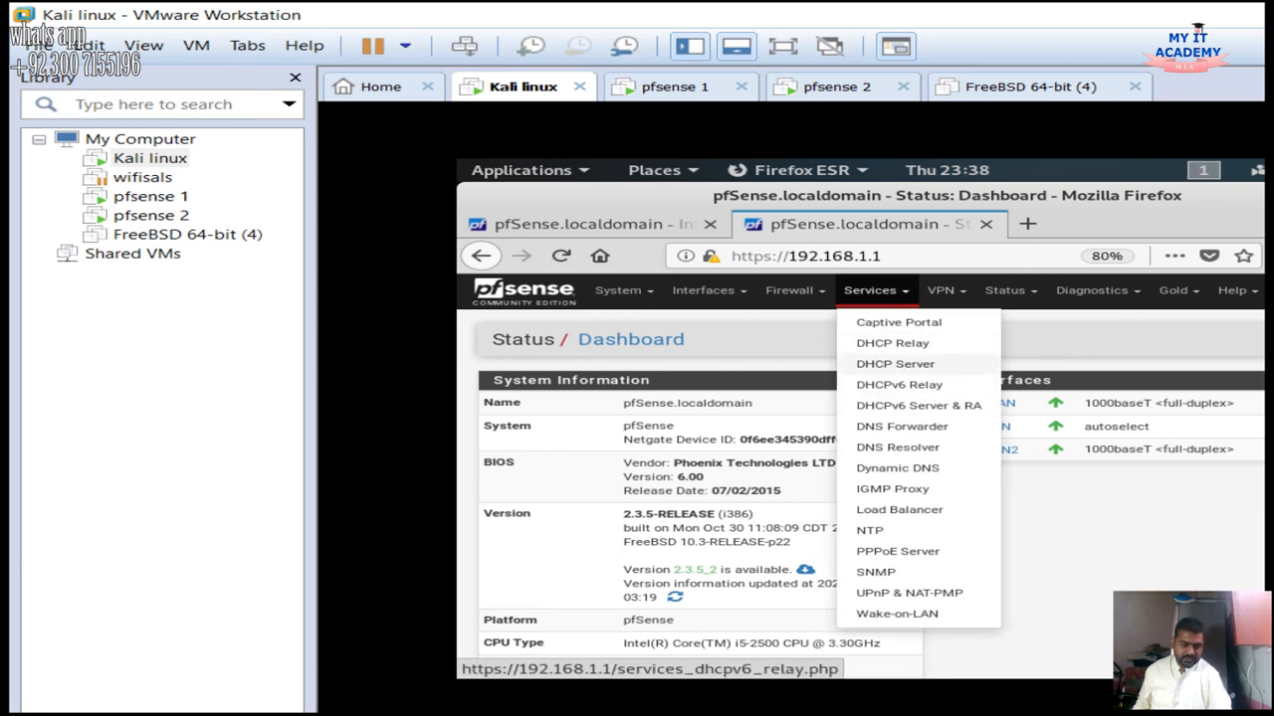
{"action": "left_click", "coordinate": [895, 365]}
{"action": "scroll", "coordinate": [861, 467], "scroll_direction": "down", "scroll_amount": 3}
{"action": "scroll", "coordinate": [861, 468], "scroll_direction": "up", "scroll_amount": 3}
{"action": "scroll", "coordinate": [860, 468], "scroll_direction": "down", "scroll_amount": 5}
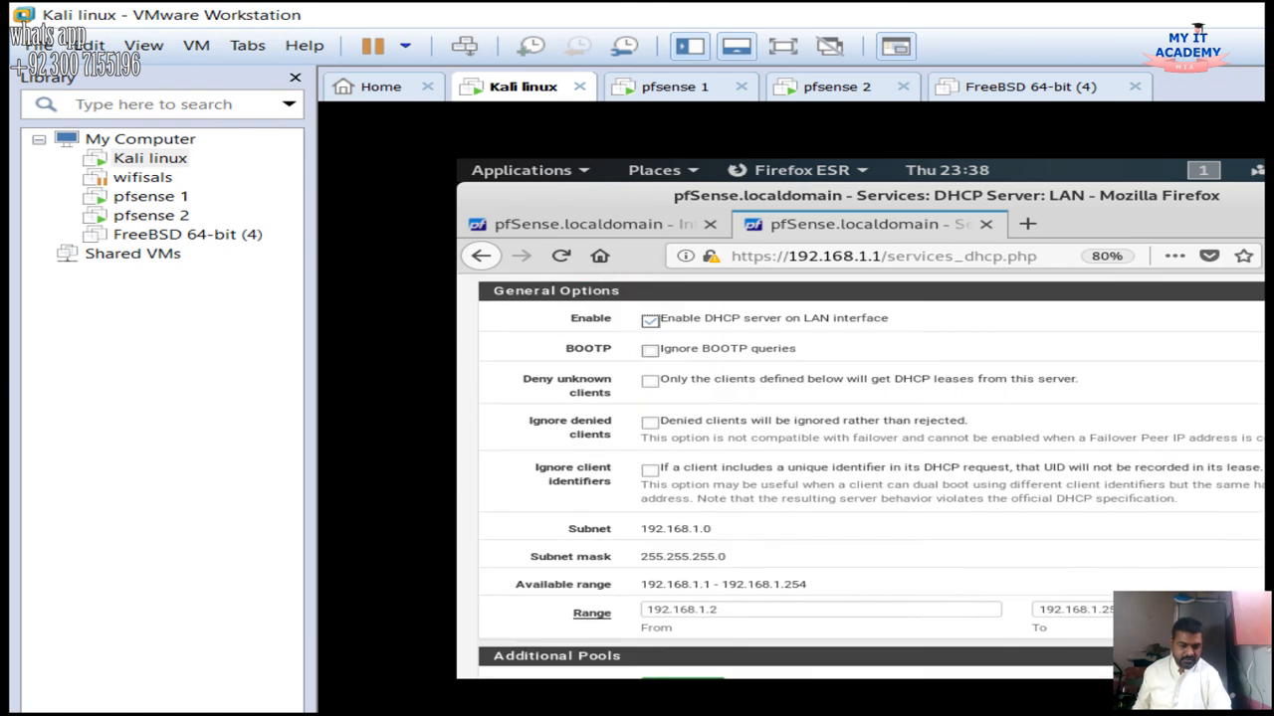
{"action": "scroll", "coordinate": [860, 468], "scroll_direction": "down", "scroll_amount": 2}
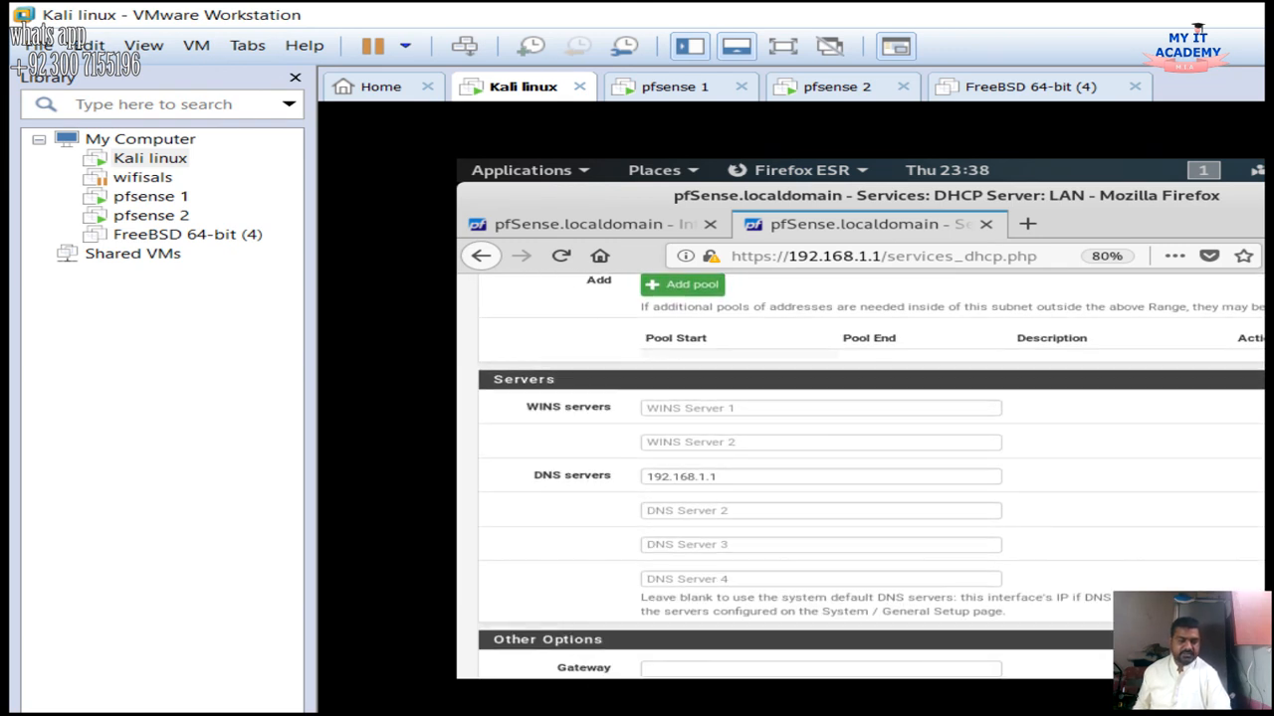
{"action": "triple_click", "coordinate": [571, 475]}
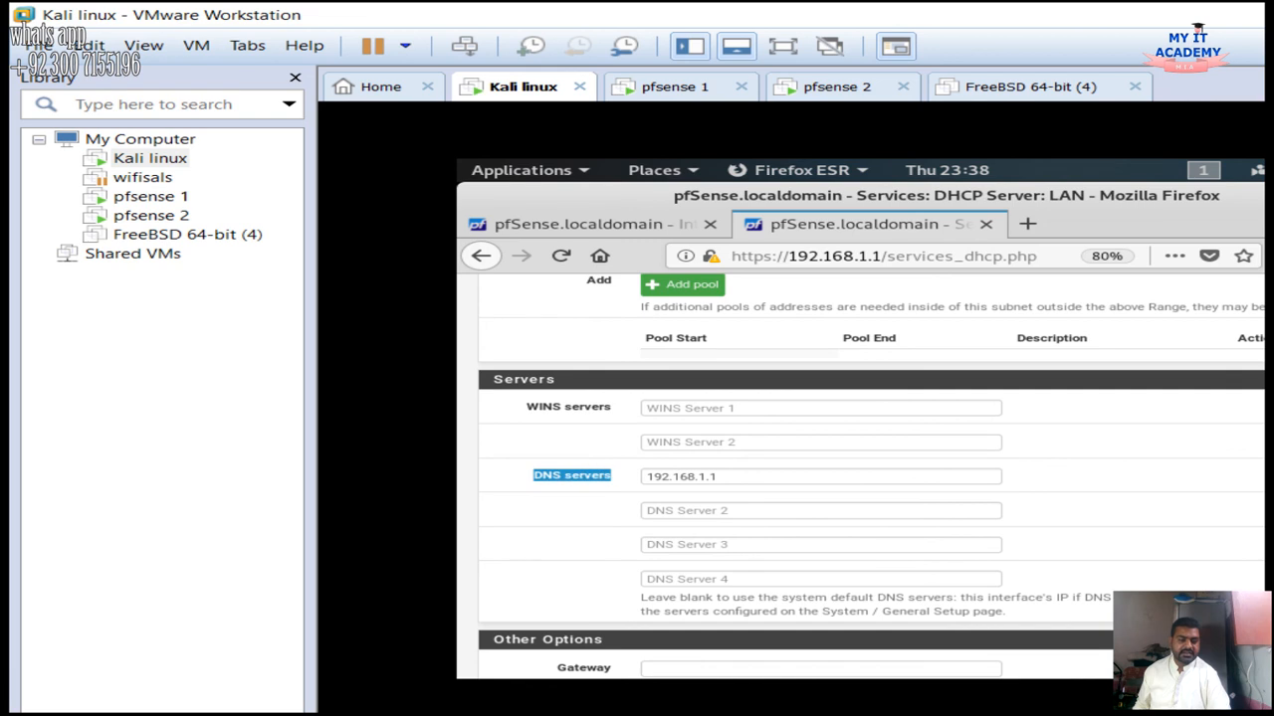
{"action": "scroll", "coordinate": [861, 478], "scroll_direction": "up", "scroll_amount": 4}
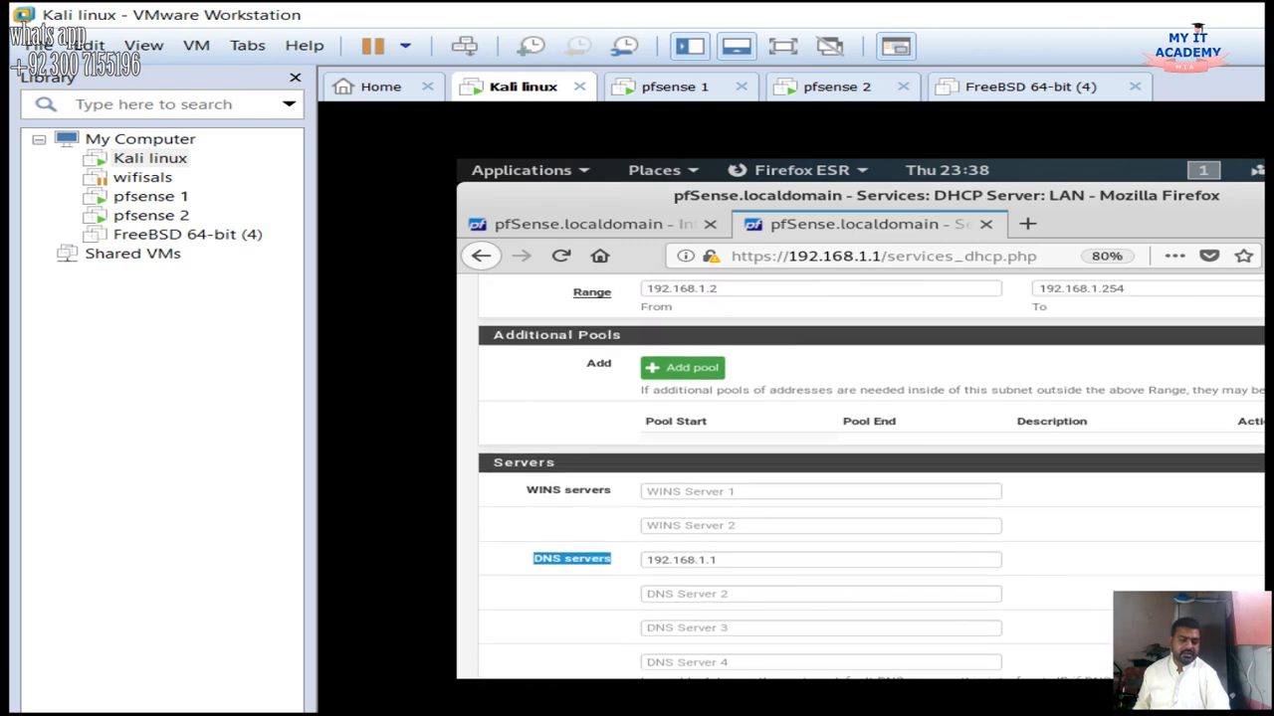
{"action": "scroll", "coordinate": [860, 478], "scroll_direction": "down", "scroll_amount": 2}
{"action": "scroll", "coordinate": [861, 477], "scroll_direction": "down", "scroll_amount": 3}
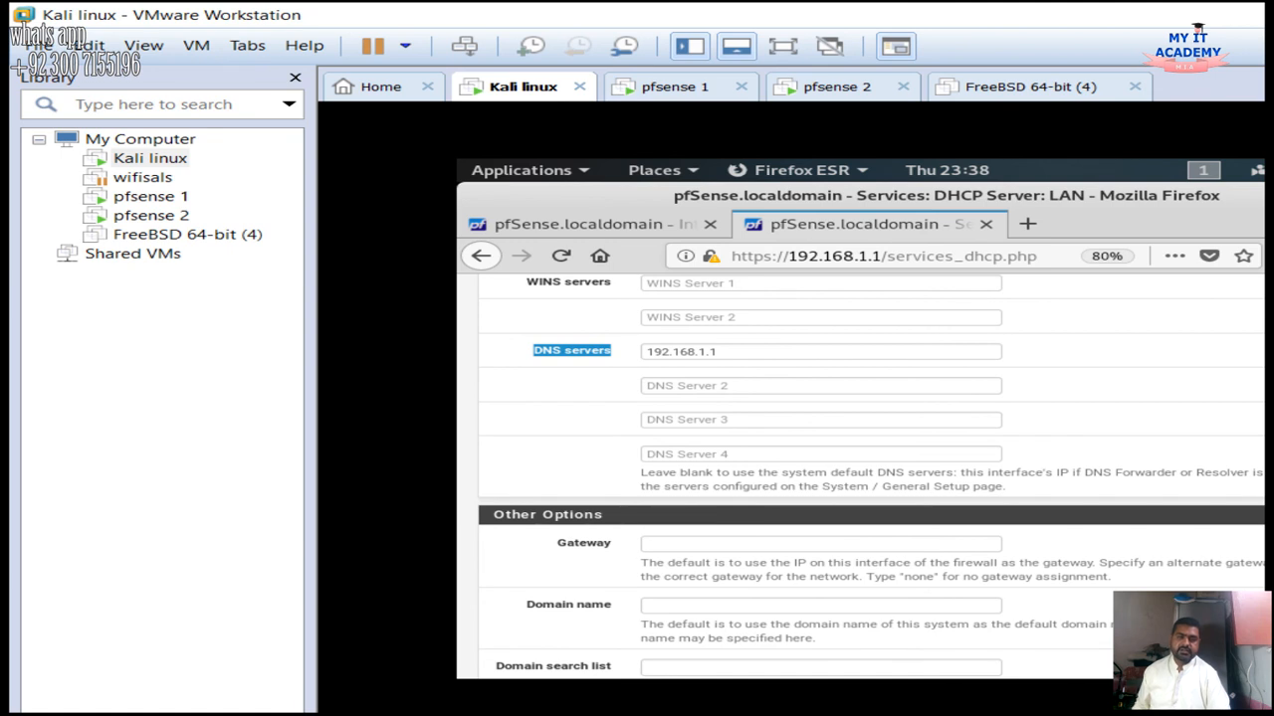
{"action": "scroll", "coordinate": [860, 478], "scroll_direction": "up", "scroll_amount": 3}
Close the 192.168.1.1 browser tab and switch Kali's wired connection to the pfsense load bal profile
{"action": "left_click", "coordinate": [986, 224]}
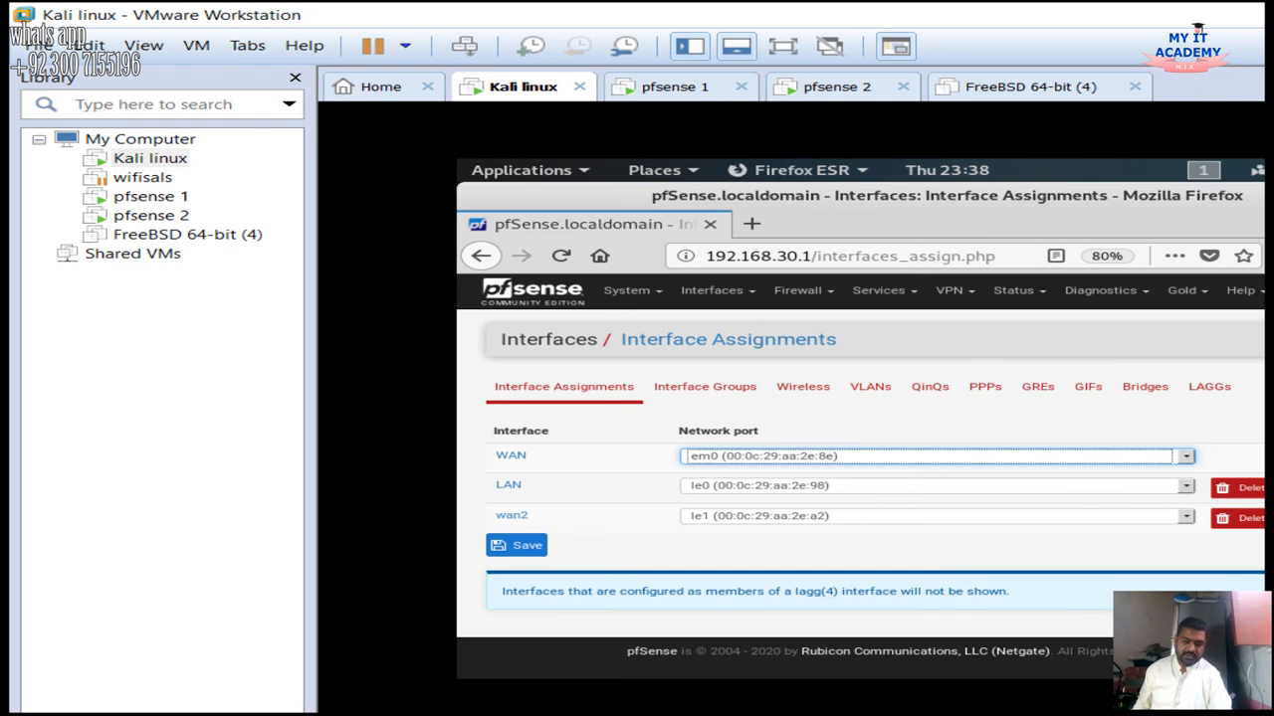
{"action": "left_click", "coordinate": [1255, 170]}
{"action": "left_click", "coordinate": [1185, 275]}
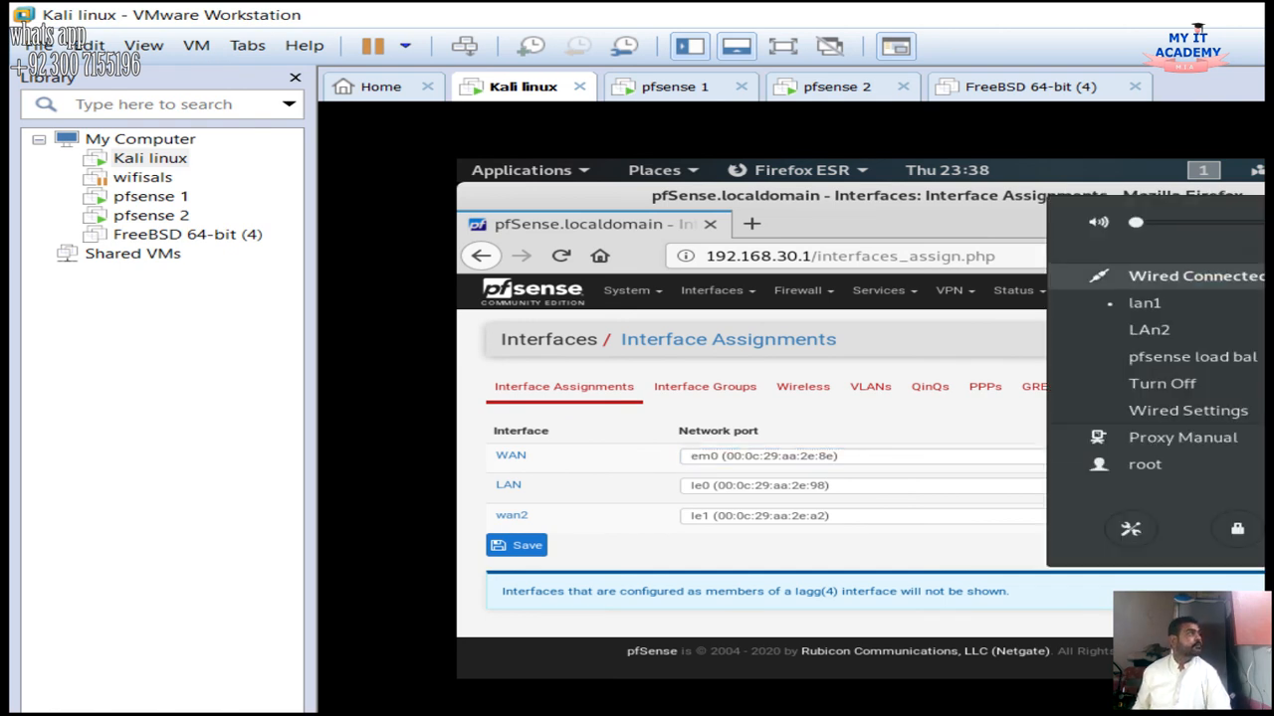
{"action": "left_click", "coordinate": [1192, 356]}
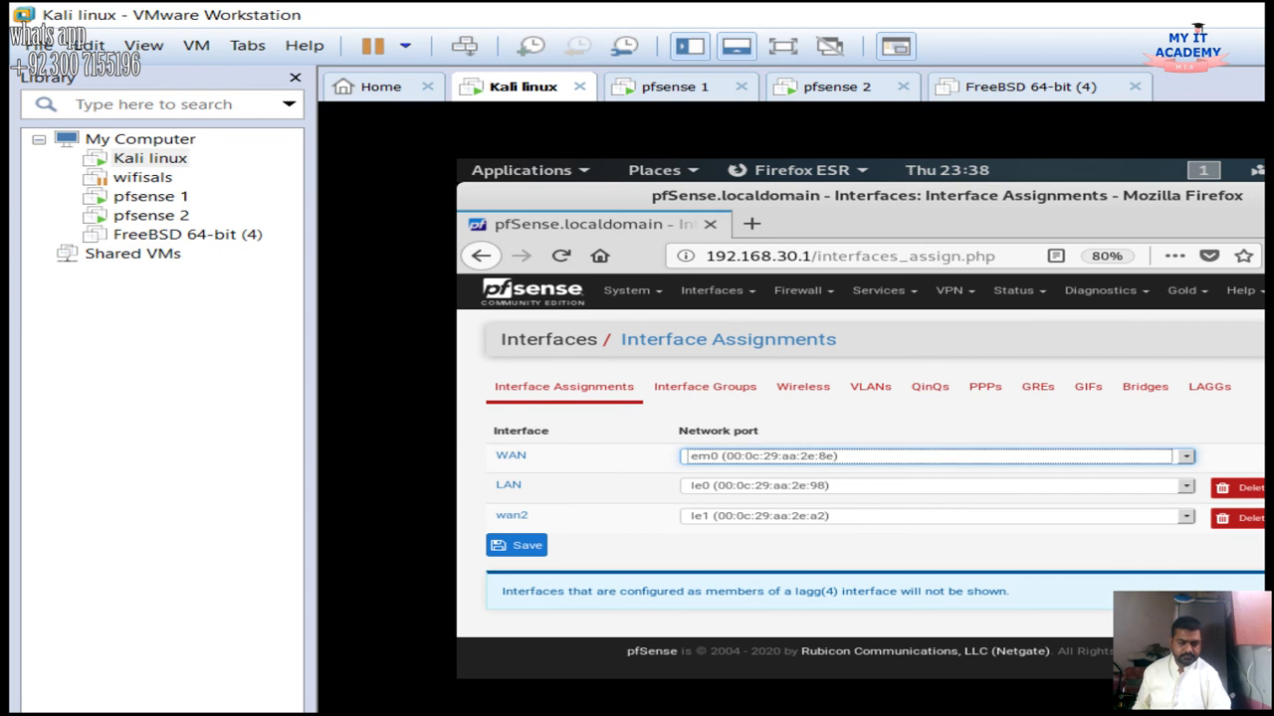
Reload the dashboard of the pfSense at 192.168.30.1 and open its Interface Assignments page
{"action": "left_click", "coordinate": [532, 289]}
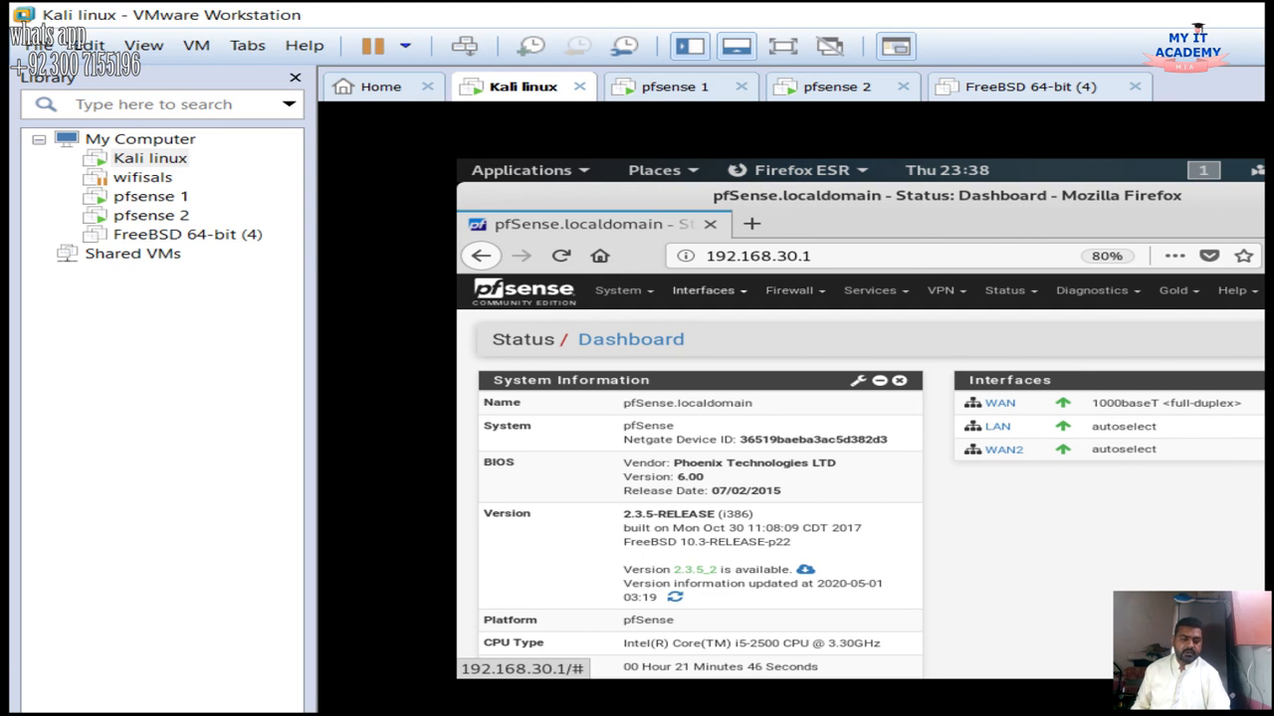
{"action": "left_click", "coordinate": [704, 290]}
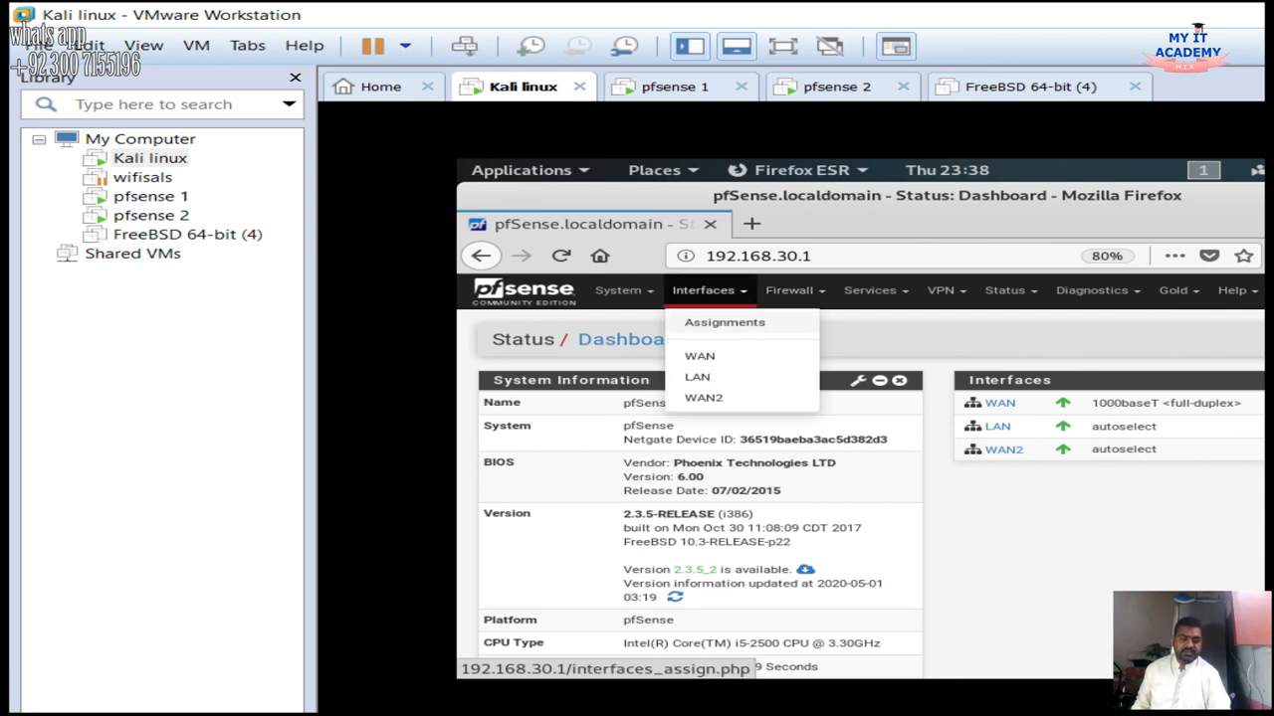
{"action": "left_click", "coordinate": [724, 322]}
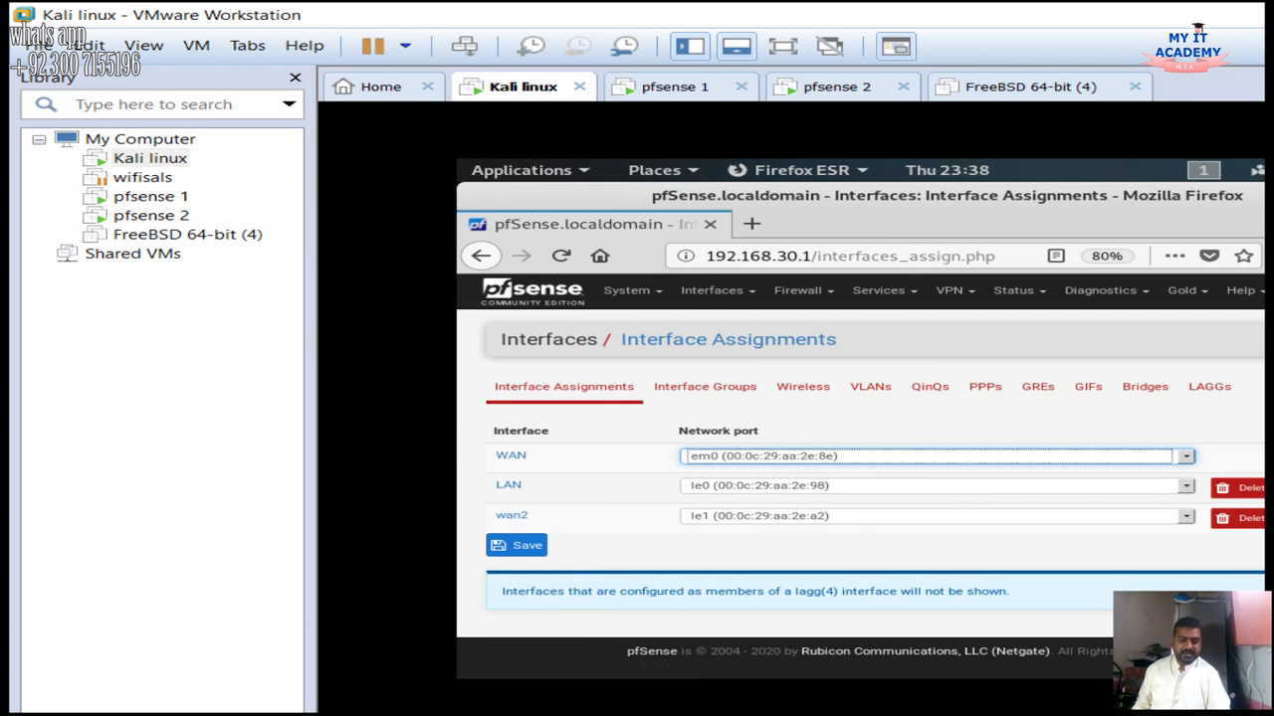
Open the WAN interface settings and examine the static IPv4 address and the available upstream gateways
{"action": "left_click", "coordinate": [712, 290]}
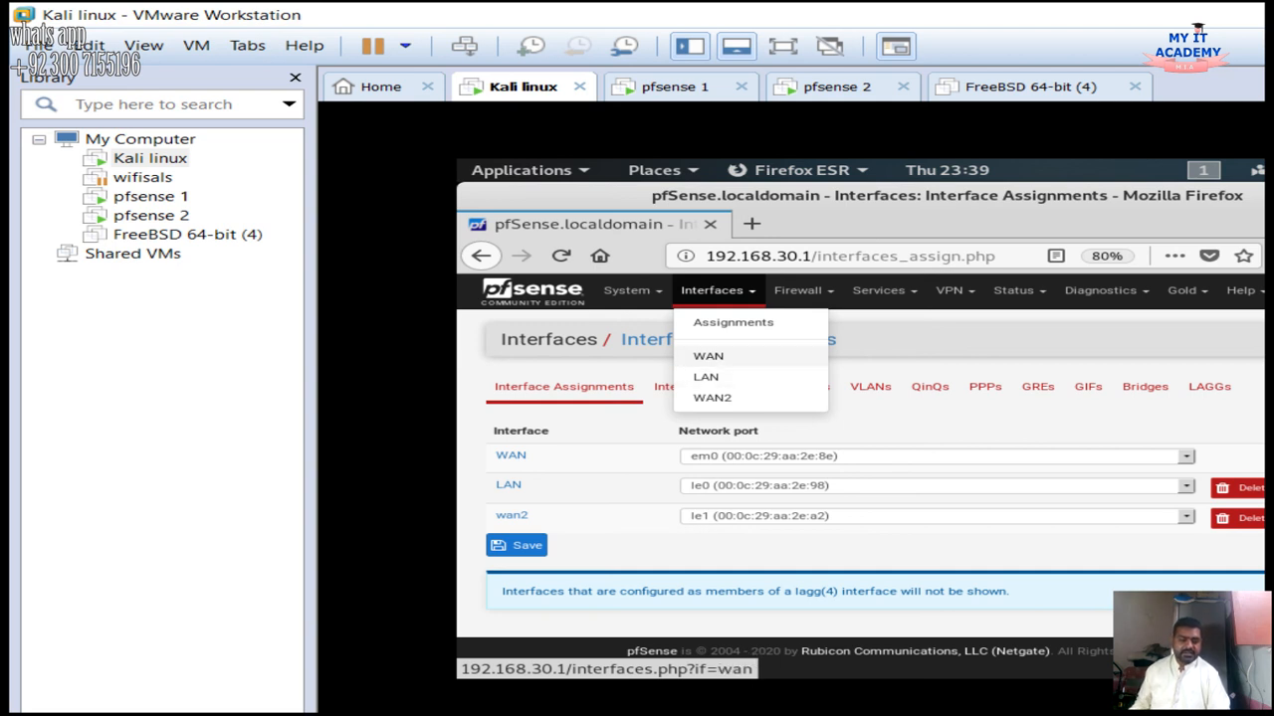
{"action": "left_click", "coordinate": [708, 355]}
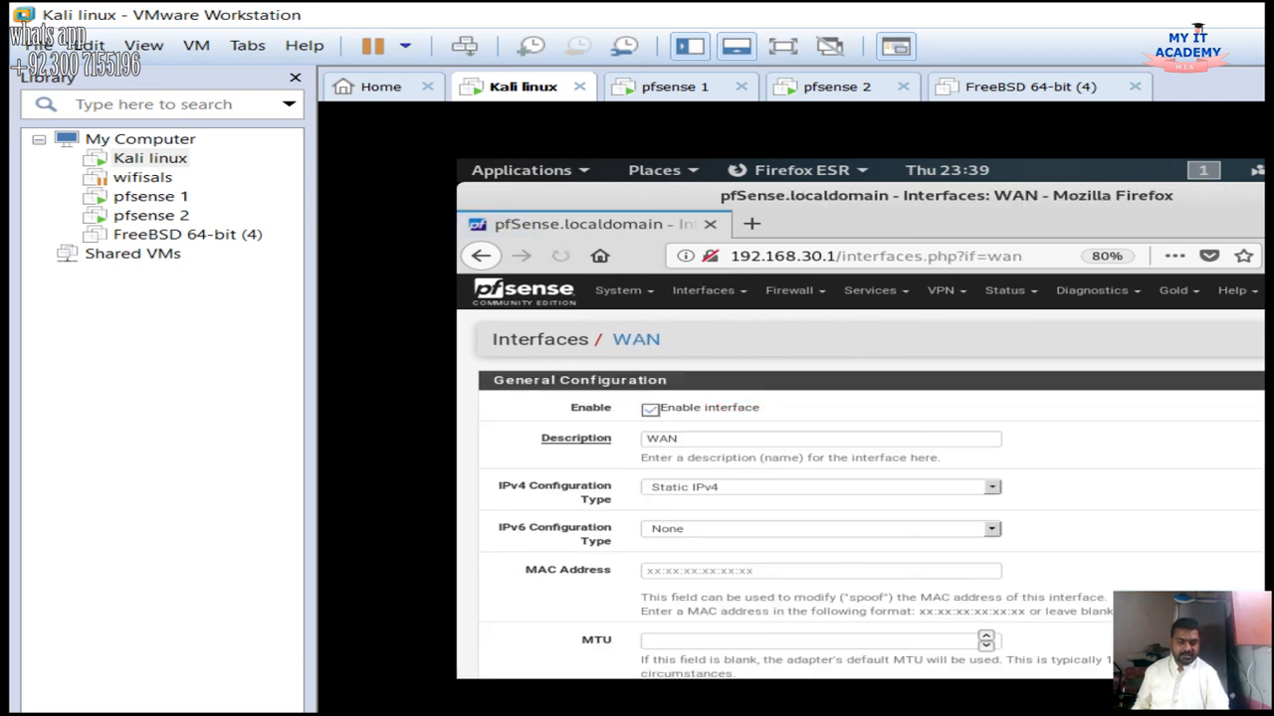
{"action": "scroll", "coordinate": [861, 475], "scroll_direction": "down", "scroll_amount": 2}
{"action": "scroll", "coordinate": [861, 475], "scroll_direction": "down", "scroll_amount": 6}
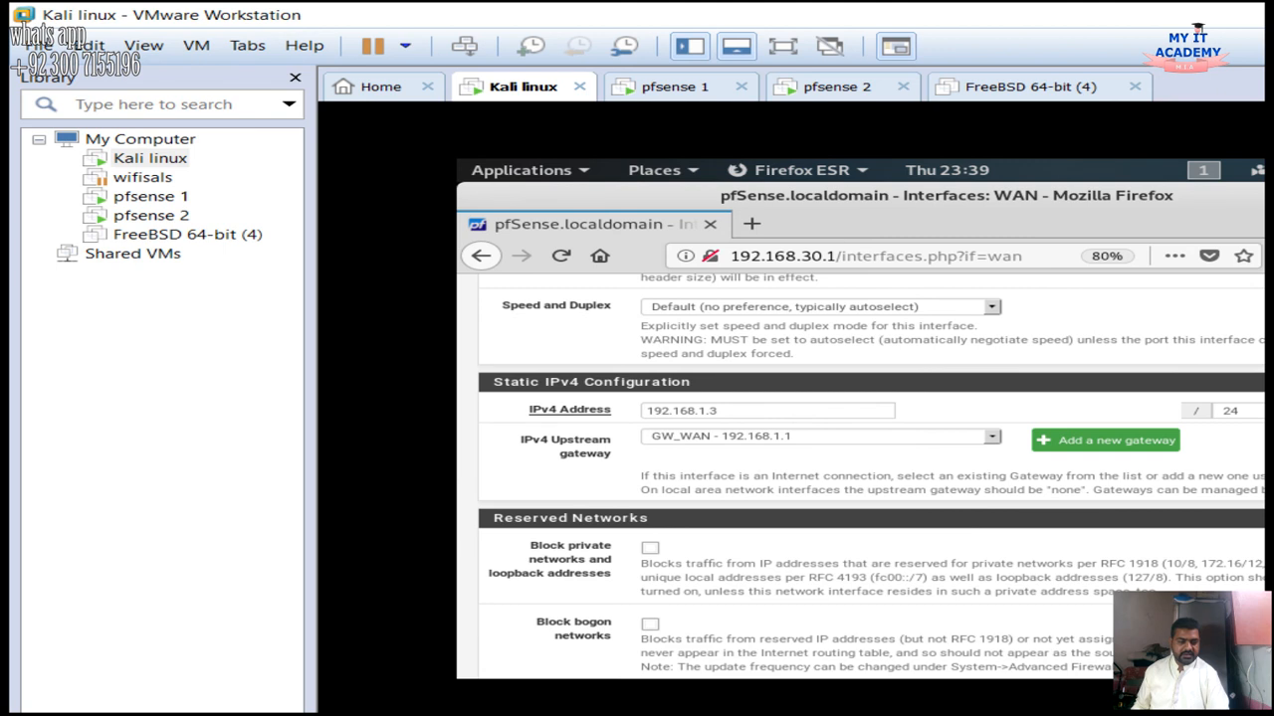
{"action": "double_click", "coordinate": [681, 409]}
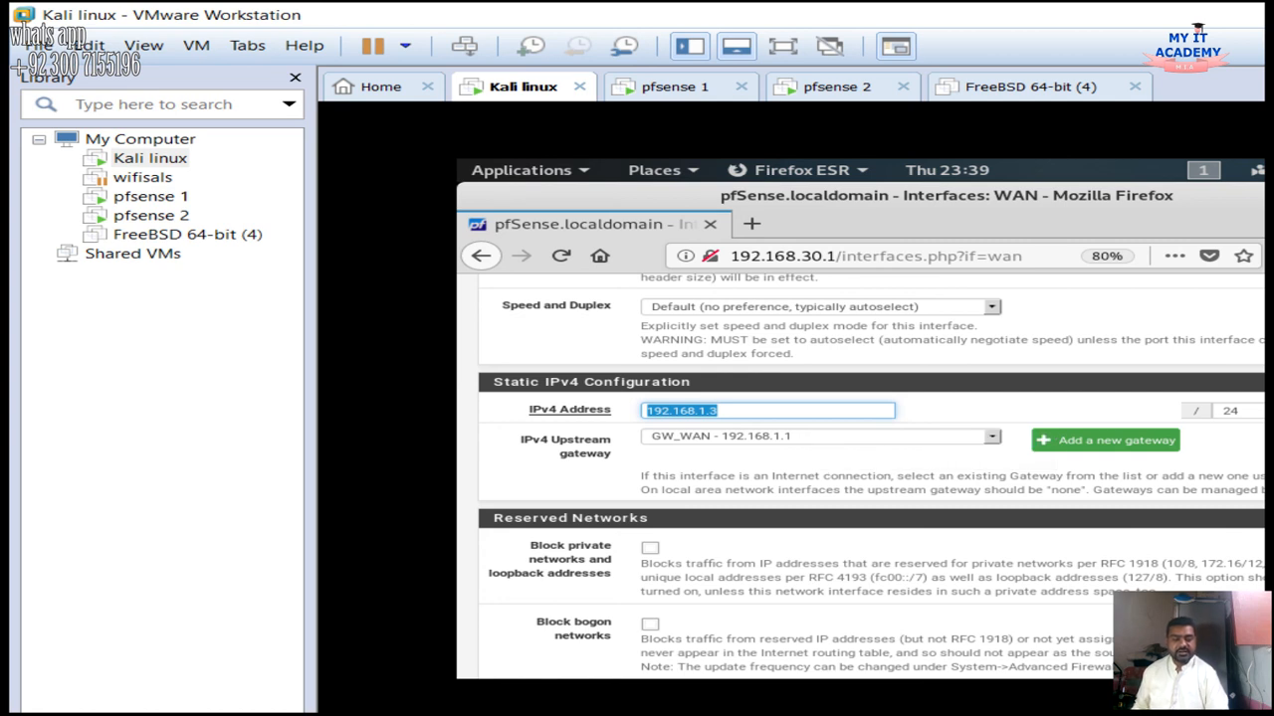
{"action": "left_click", "coordinate": [696, 410]}
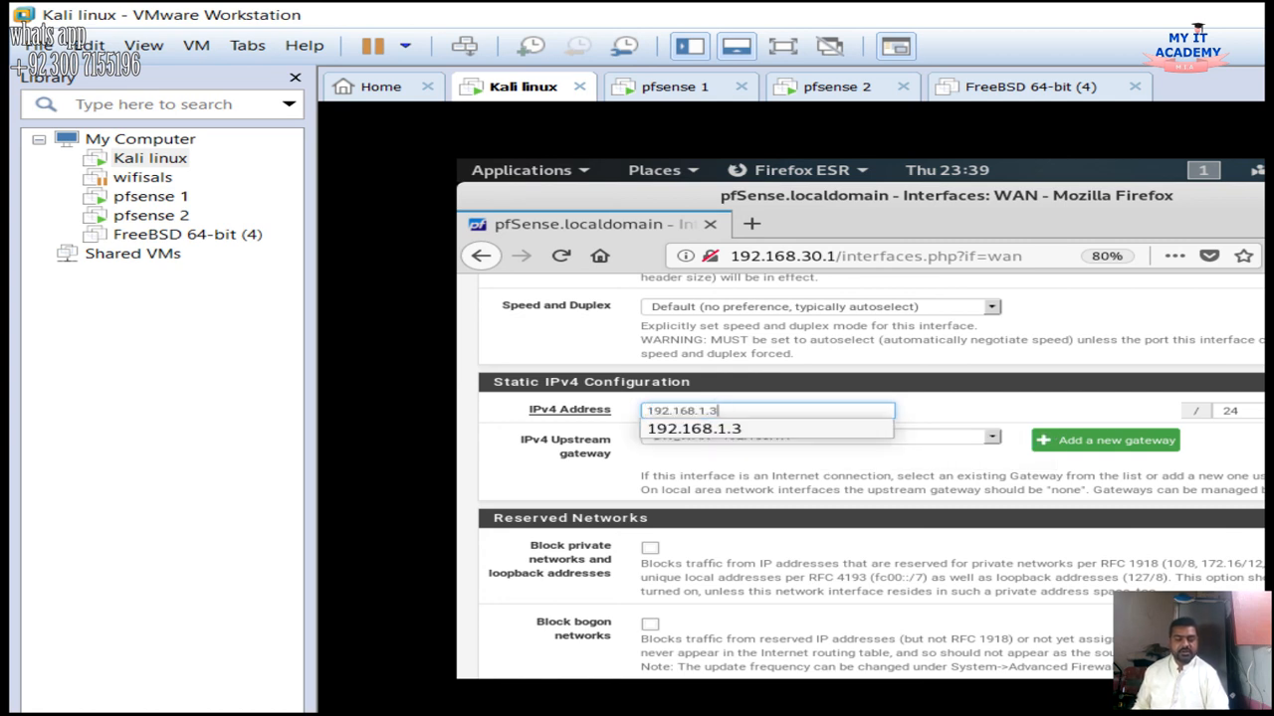
{"action": "left_click", "coordinate": [694, 428]}
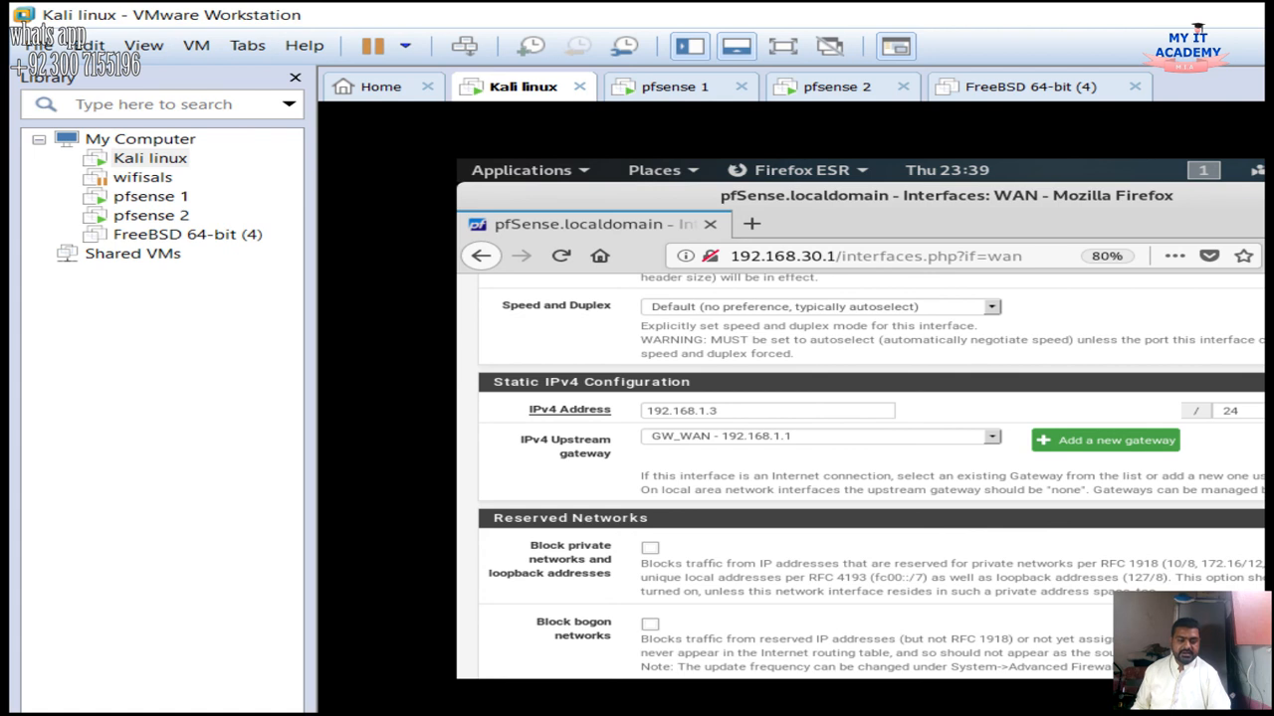
{"action": "left_click", "coordinate": [816, 436]}
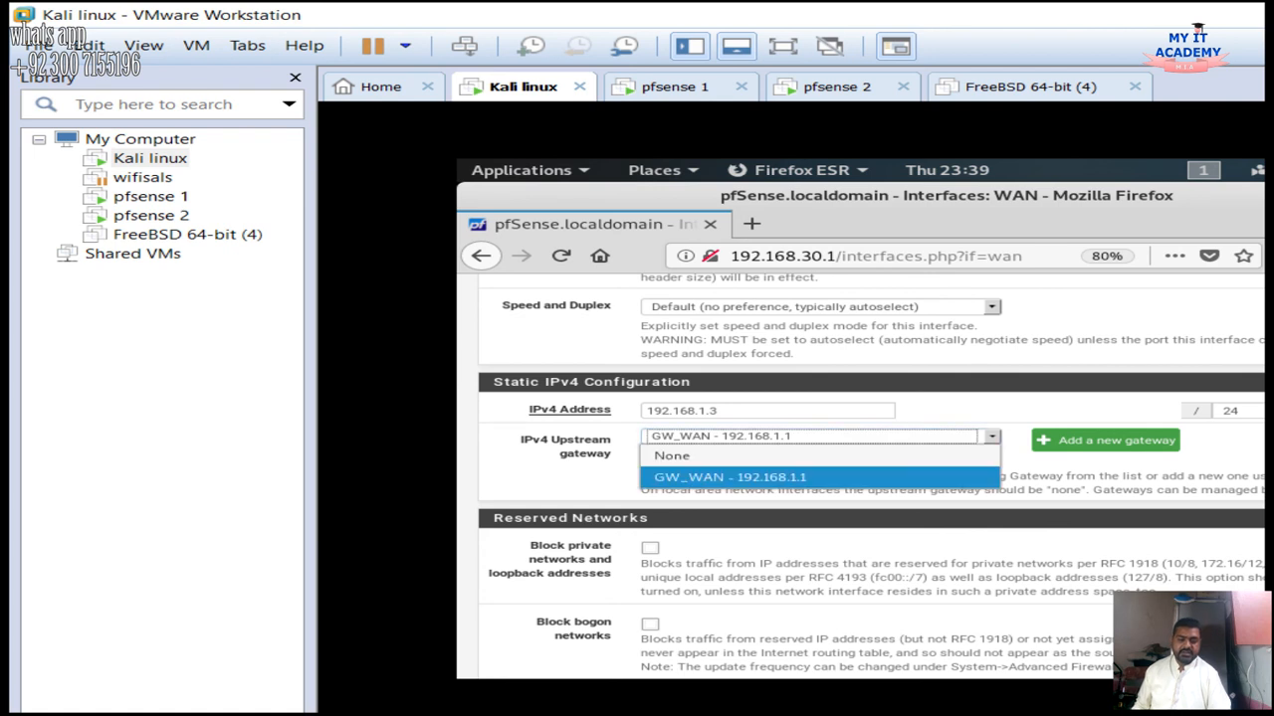
{"action": "left_click", "coordinate": [730, 477]}
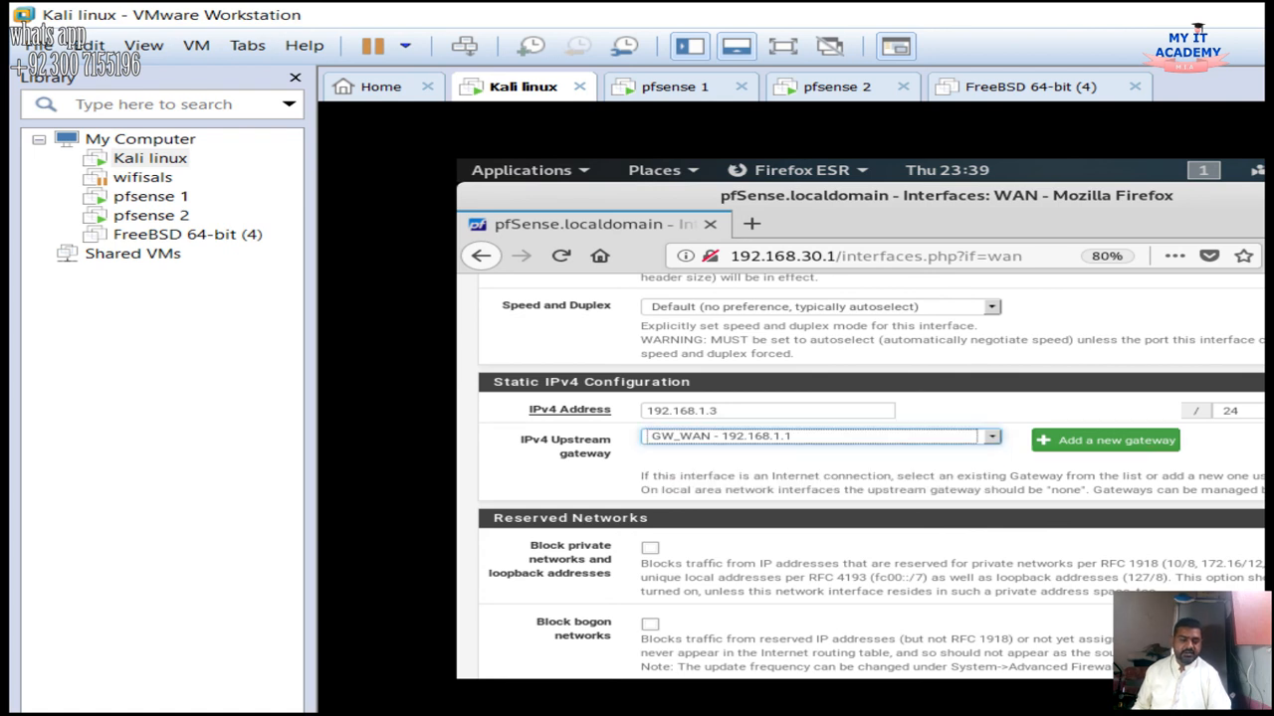
{"action": "left_click", "coordinate": [1105, 440]}
{"action": "left_click", "coordinate": [673, 369]}
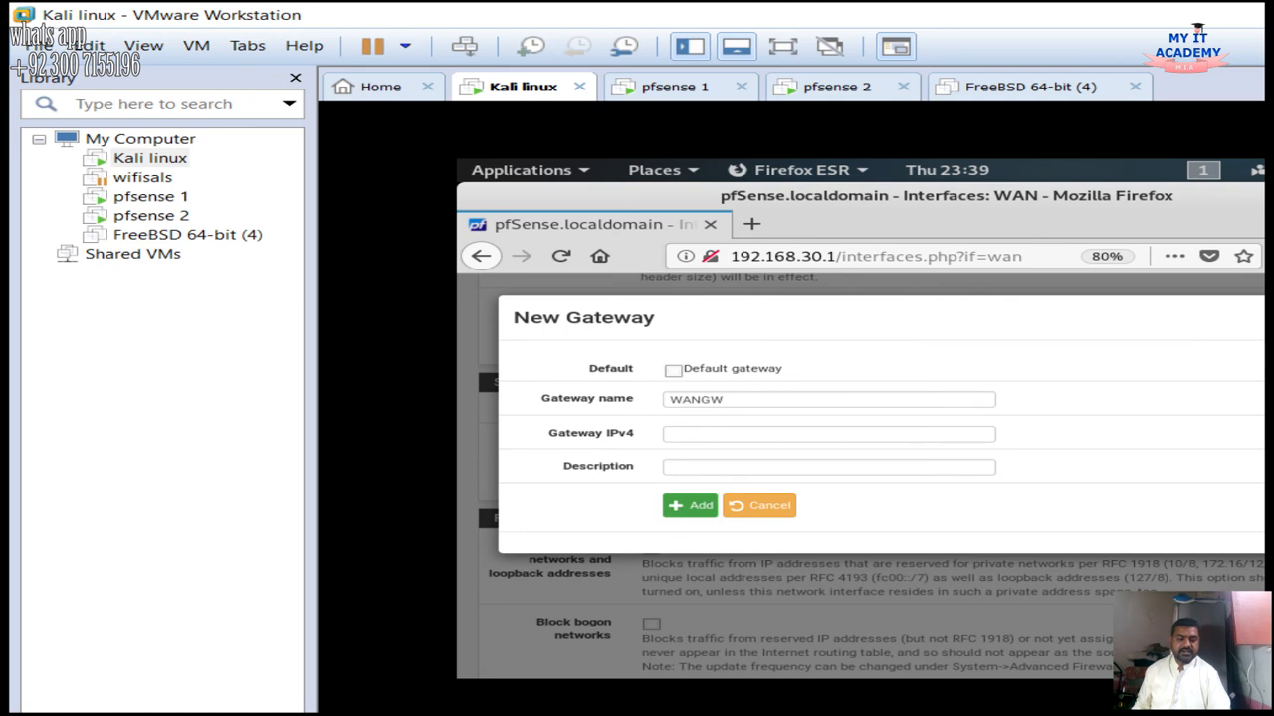
{"action": "left_click", "coordinate": [762, 505]}
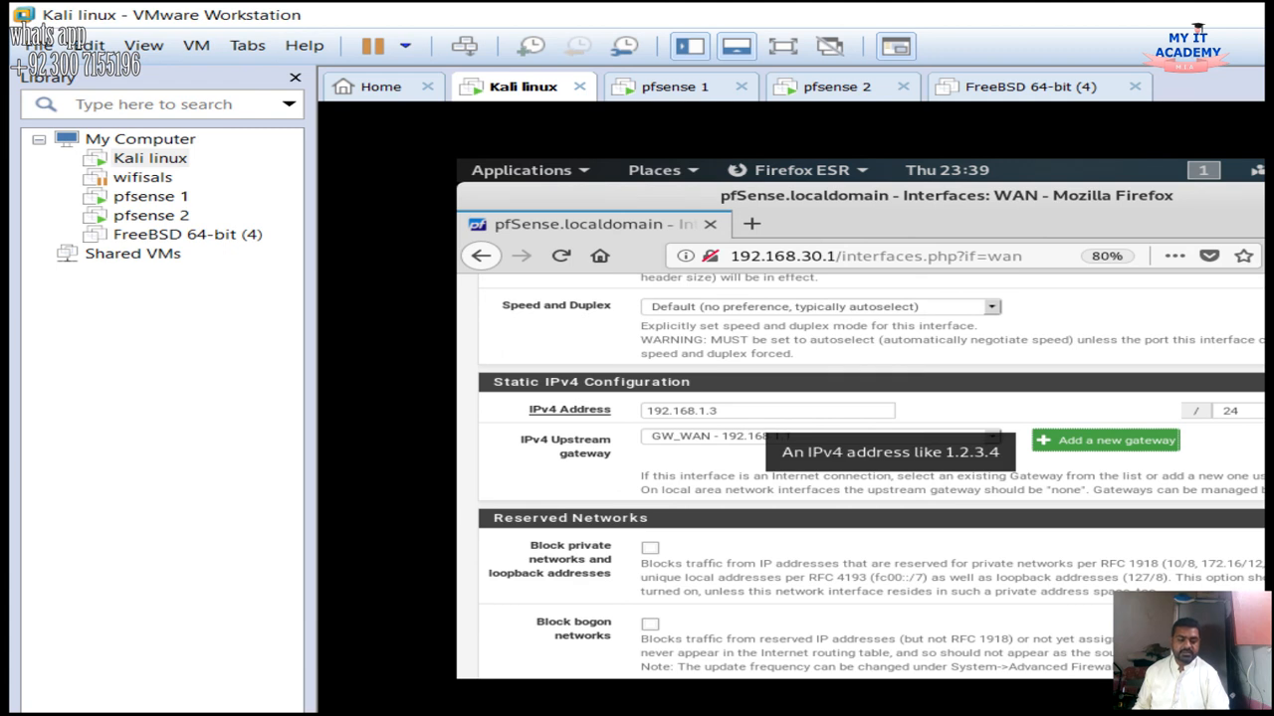
Open the WAN2 interface settings and examine the static IPv4 address and upstream gateway
{"action": "scroll", "coordinate": [871, 477], "scroll_direction": "down", "scroll_amount": 2}
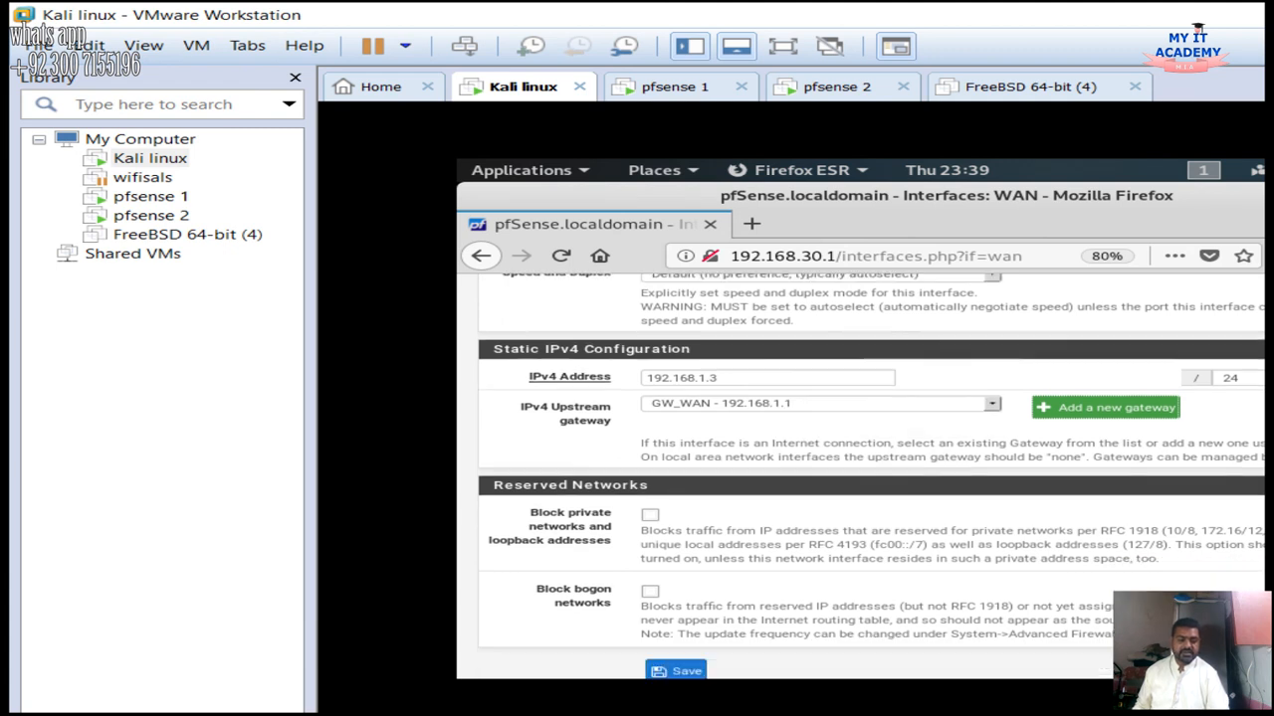
{"action": "scroll", "coordinate": [871, 478], "scroll_direction": "up", "scroll_amount": 6}
{"action": "scroll", "coordinate": [871, 477], "scroll_direction": "up", "scroll_amount": 2}
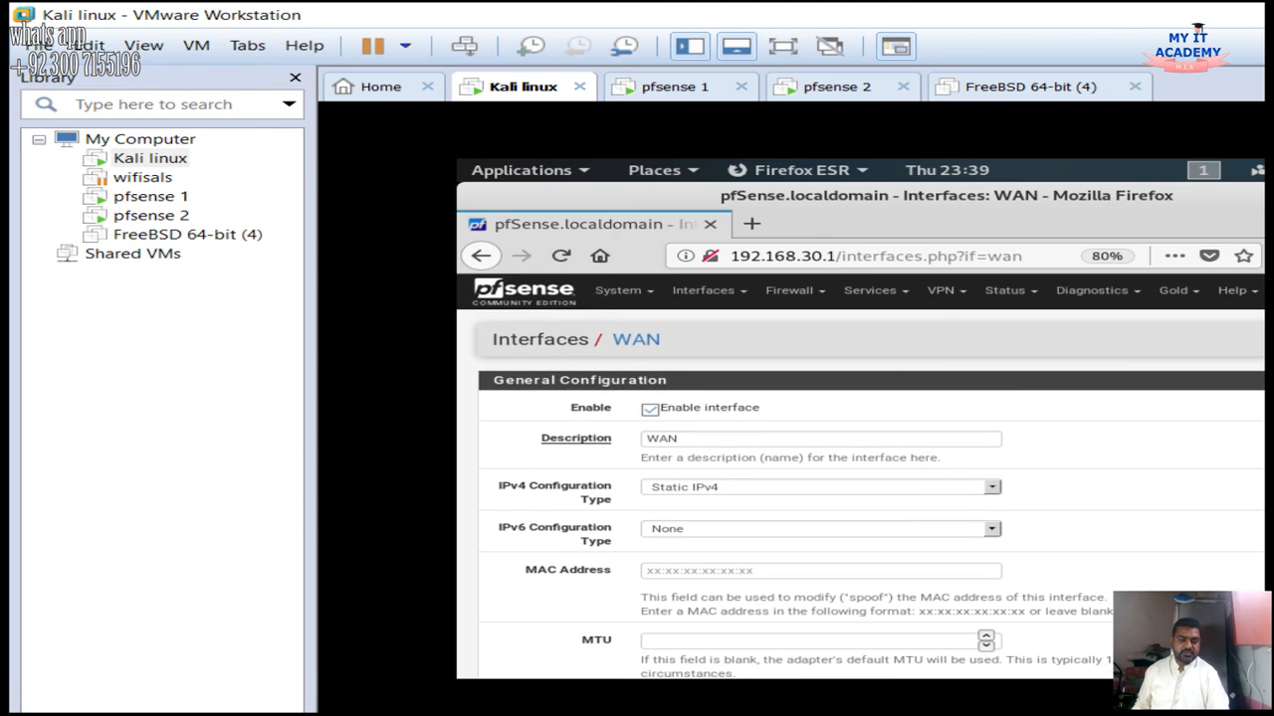
{"action": "left_click", "coordinate": [704, 290]}
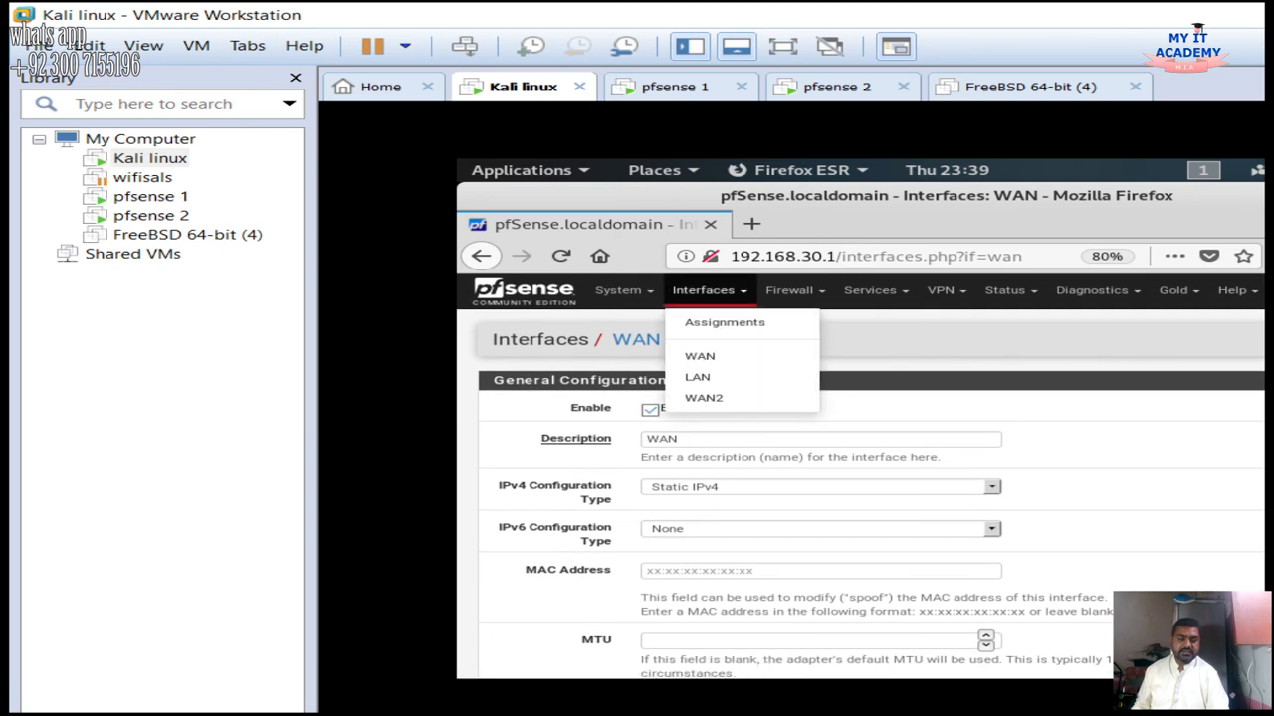
{"action": "left_click", "coordinate": [704, 397]}
{"action": "scroll", "coordinate": [704, 397], "scroll_direction": "down", "scroll_amount": 2}
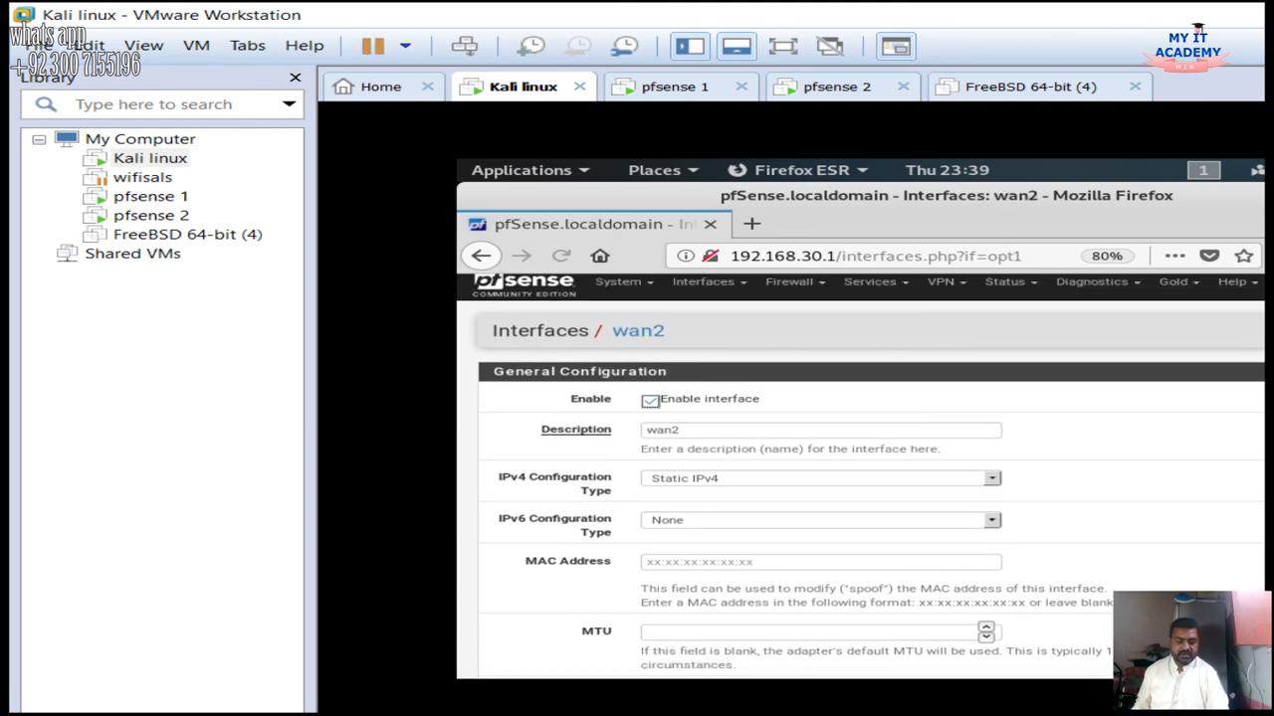
{"action": "scroll", "coordinate": [861, 477], "scroll_direction": "down", "scroll_amount": 3}
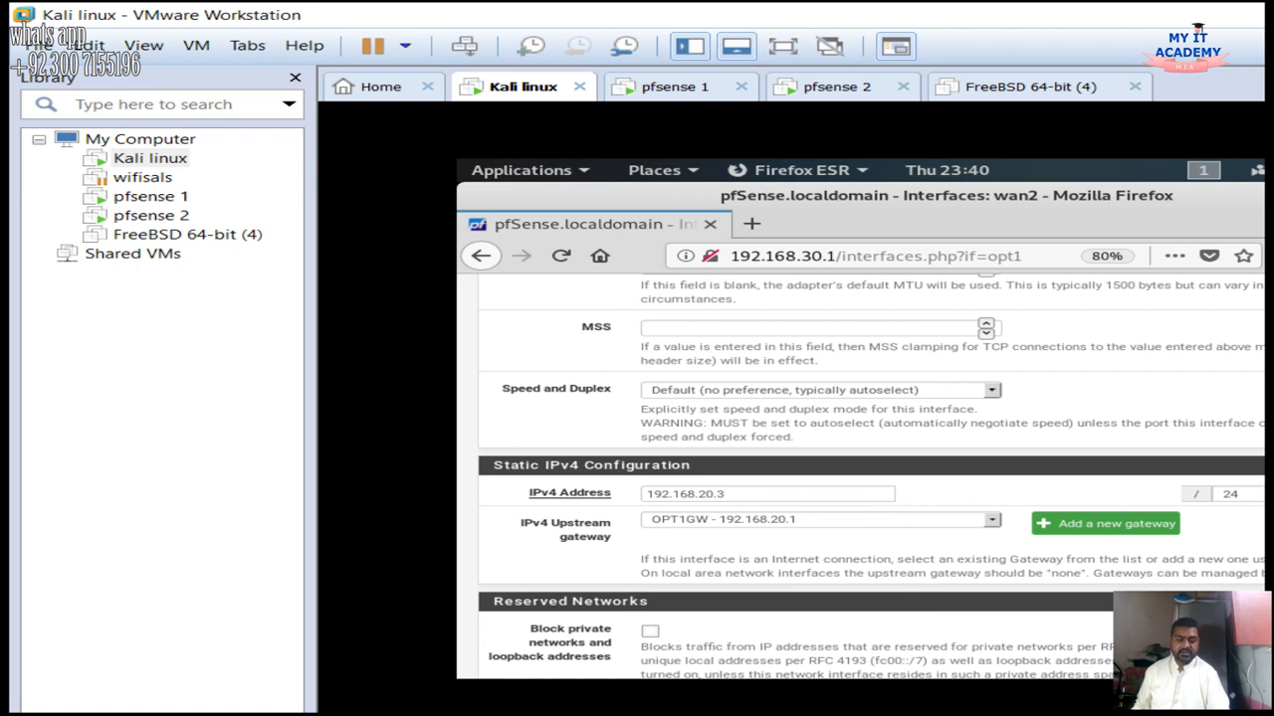
Display the new gateway form for the WAN2 interface and cancel it without adding a gateway
{"action": "left_click", "coordinate": [1104, 523]}
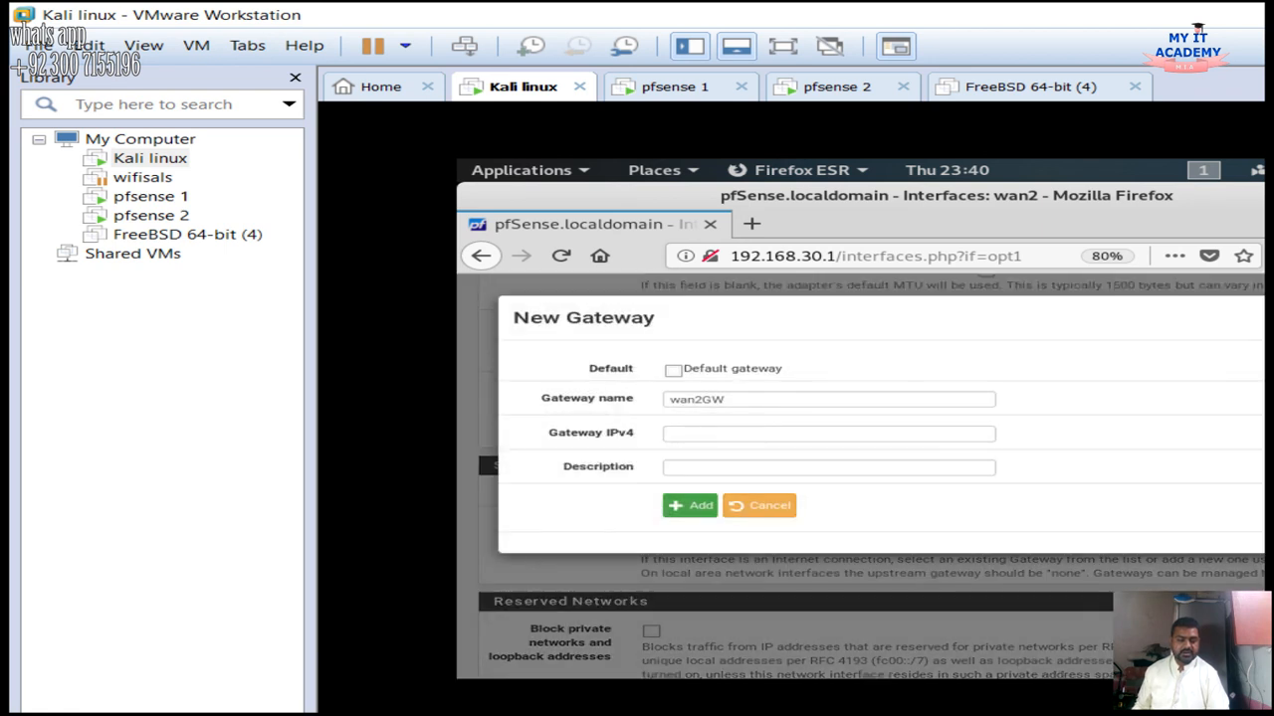
{"action": "left_click", "coordinate": [759, 506]}
{"action": "scroll", "coordinate": [759, 506], "scroll_direction": "down", "scroll_amount": 3}
{"action": "scroll", "coordinate": [861, 477], "scroll_direction": "up", "scroll_amount": 5}
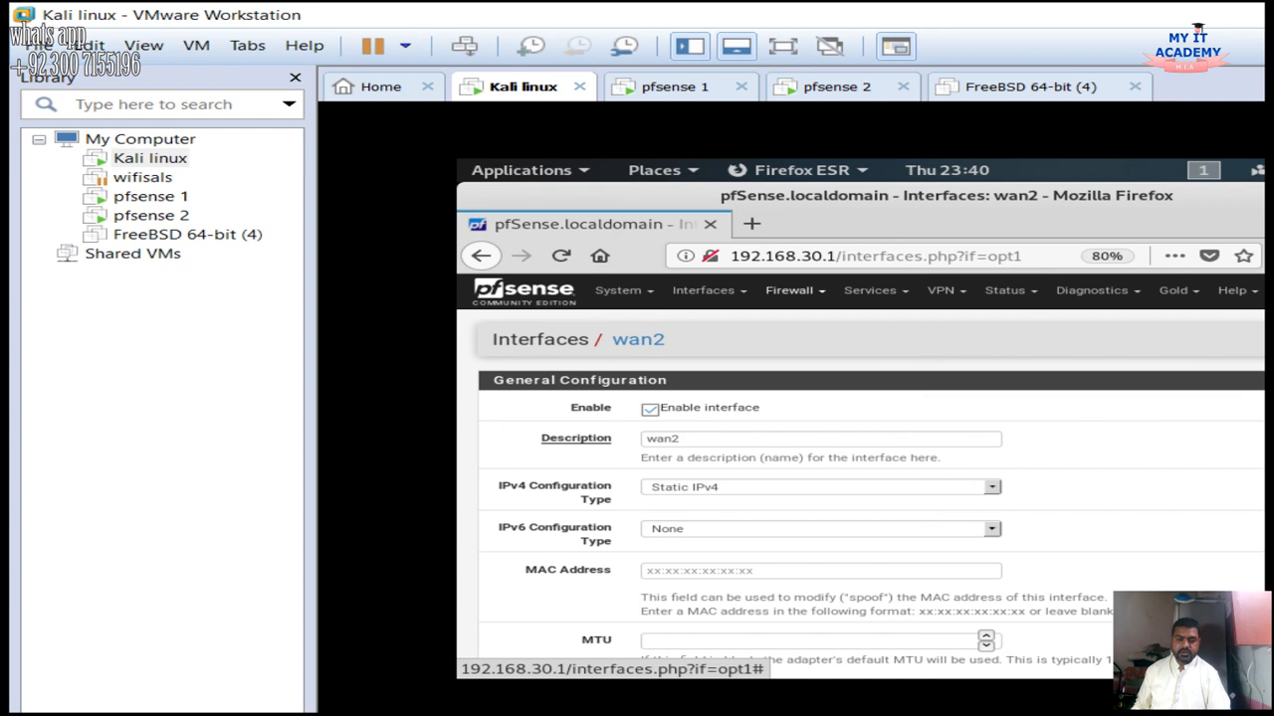
Check the gateway status page and open the gateways list in the system routing settings
{"action": "left_click", "coordinate": [1010, 290]}
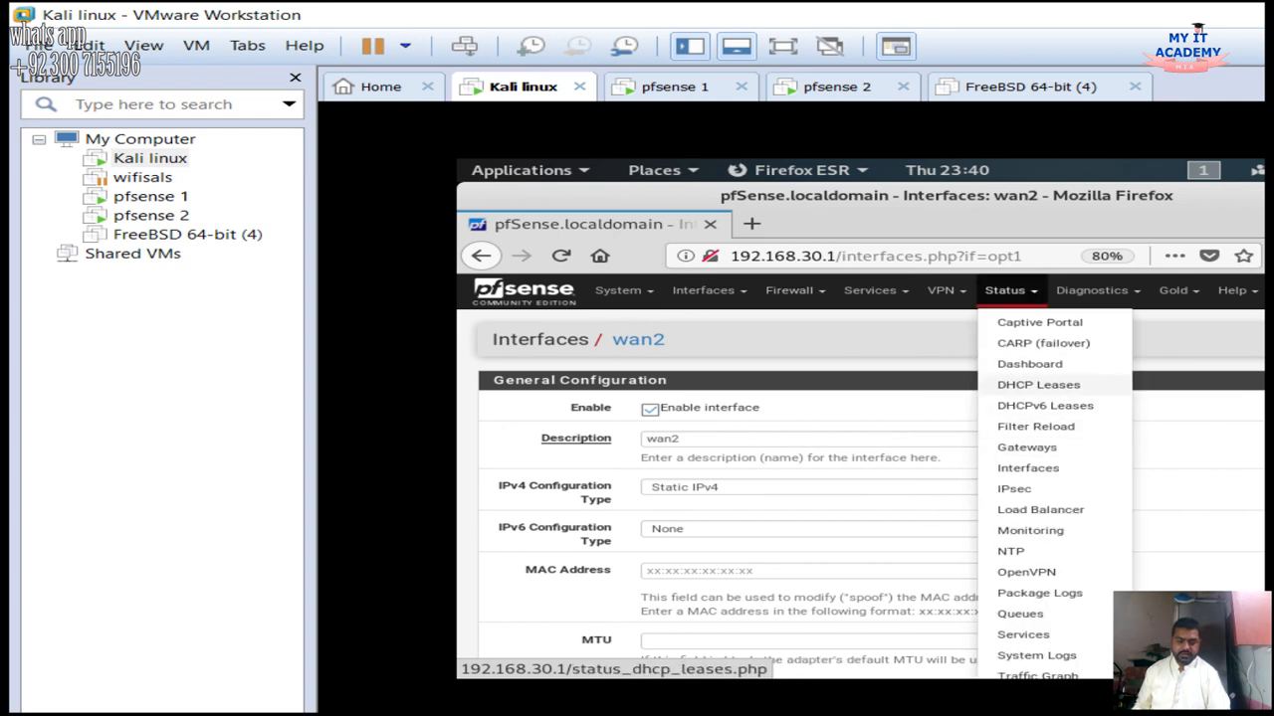
{"action": "left_click", "coordinate": [1026, 447]}
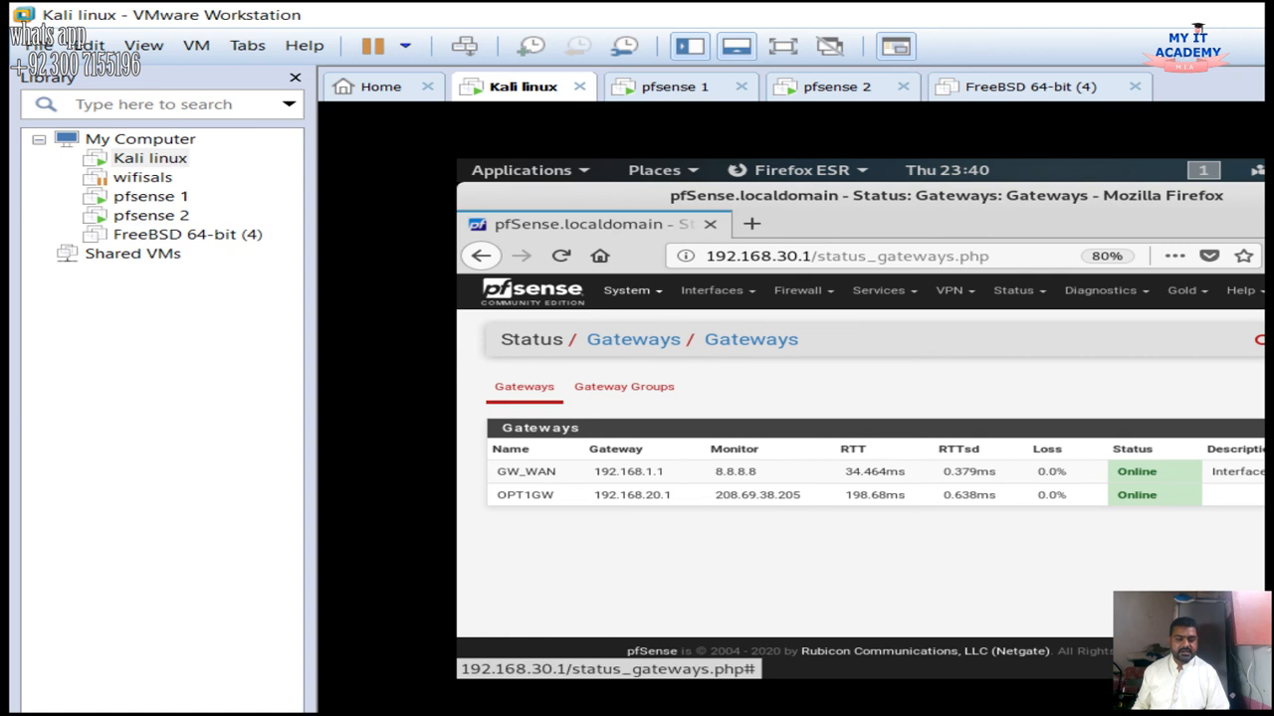
{"action": "left_click", "coordinate": [629, 290]}
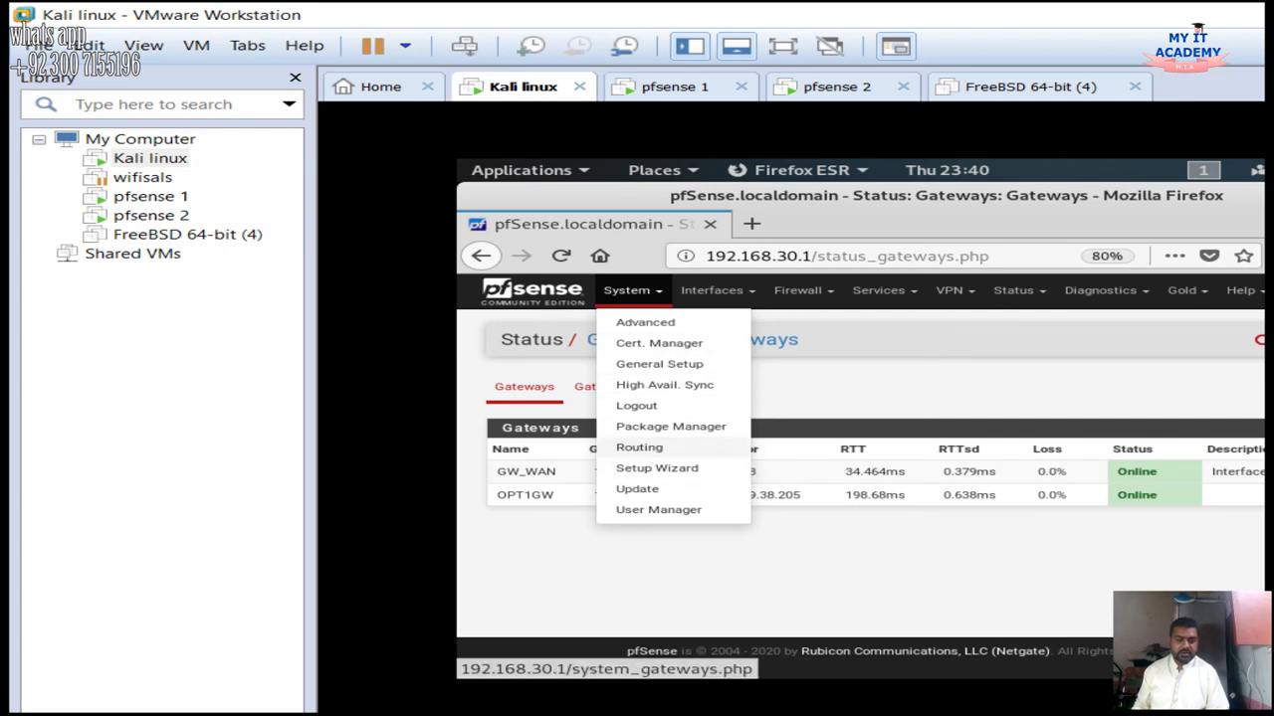
{"action": "left_click", "coordinate": [639, 447]}
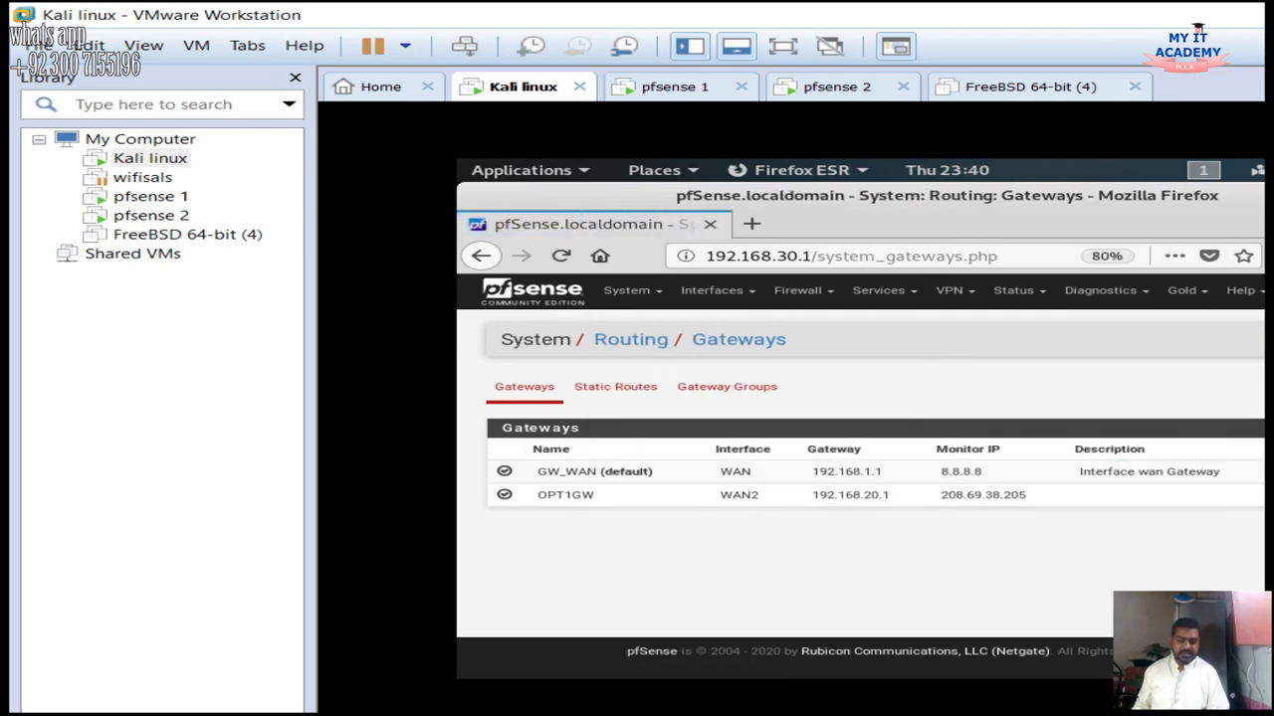
Open the GW_WAN gateway for editing, examine its default gateway and monitor IP settings, and return to the gateways list
{"action": "left_click", "coordinate": [1264, 472]}
{"action": "scroll", "coordinate": [861, 478], "scroll_direction": "down", "scroll_amount": 5}
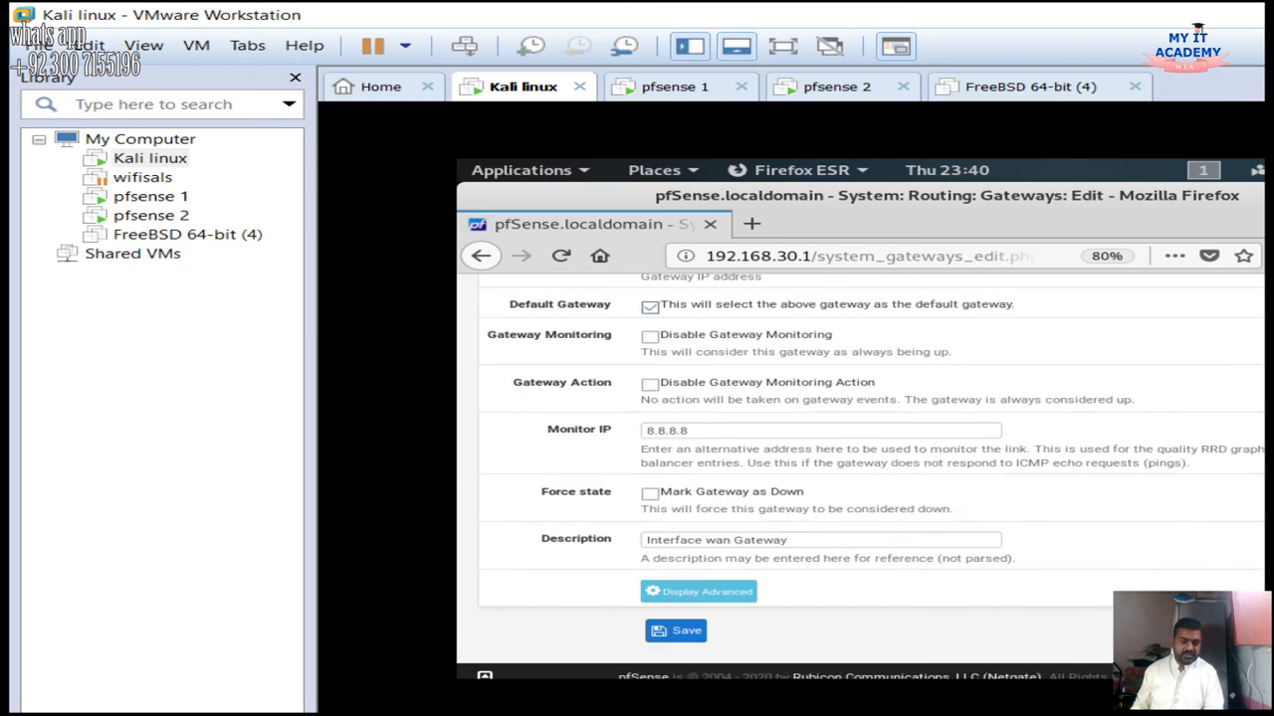
{"action": "scroll", "coordinate": [860, 477], "scroll_direction": "up", "scroll_amount": 5}
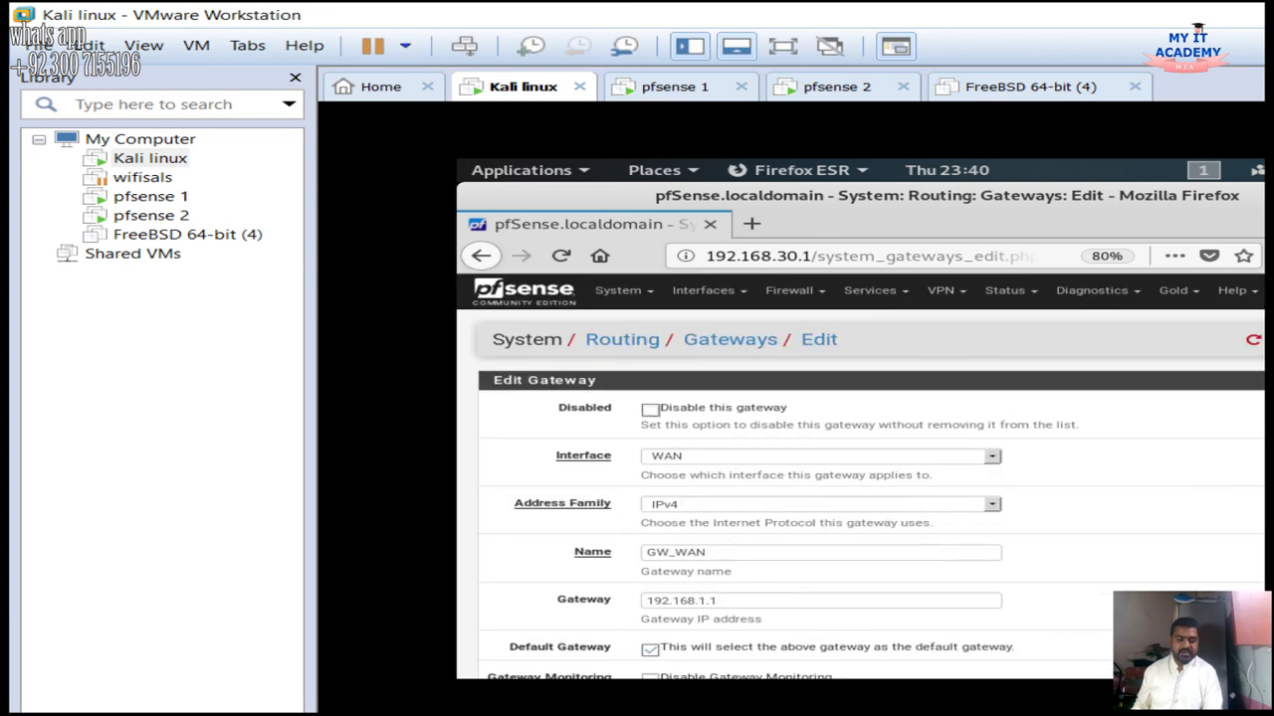
{"action": "left_click", "coordinate": [480, 256]}
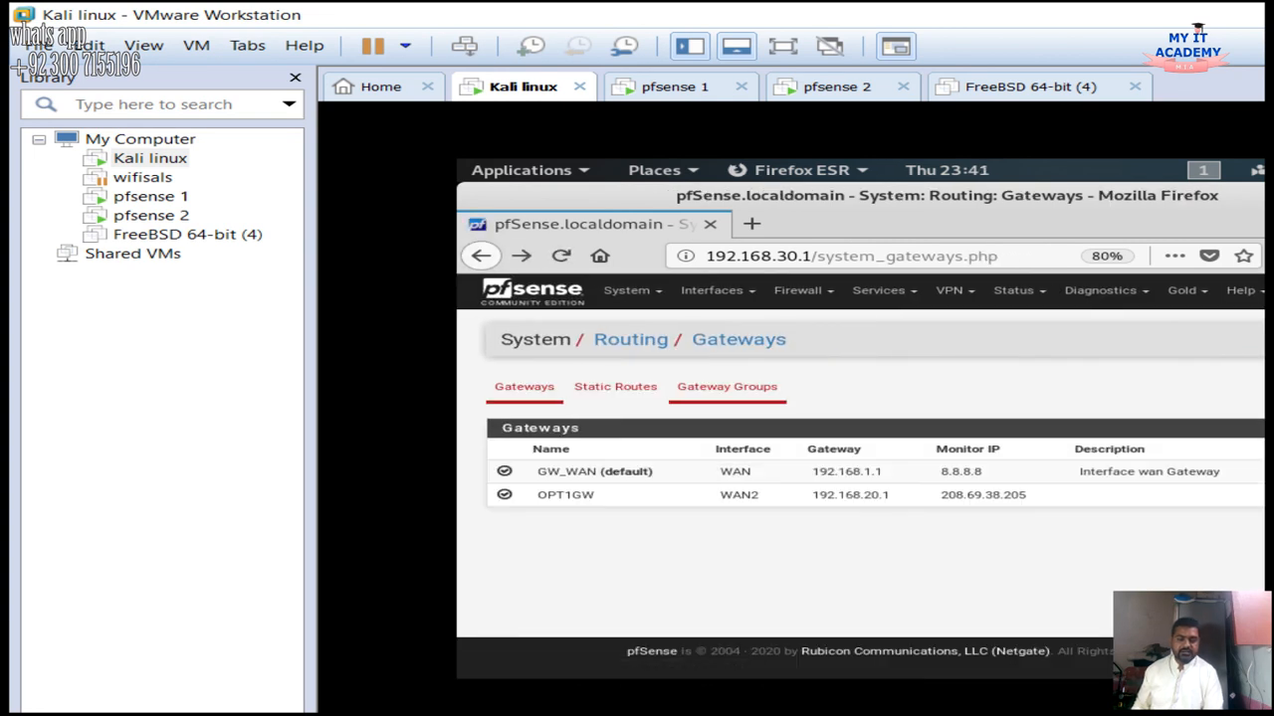
Open the load gateway group for editing and examine its gateway tiers, trigger level and description
{"action": "left_click", "coordinate": [726, 386]}
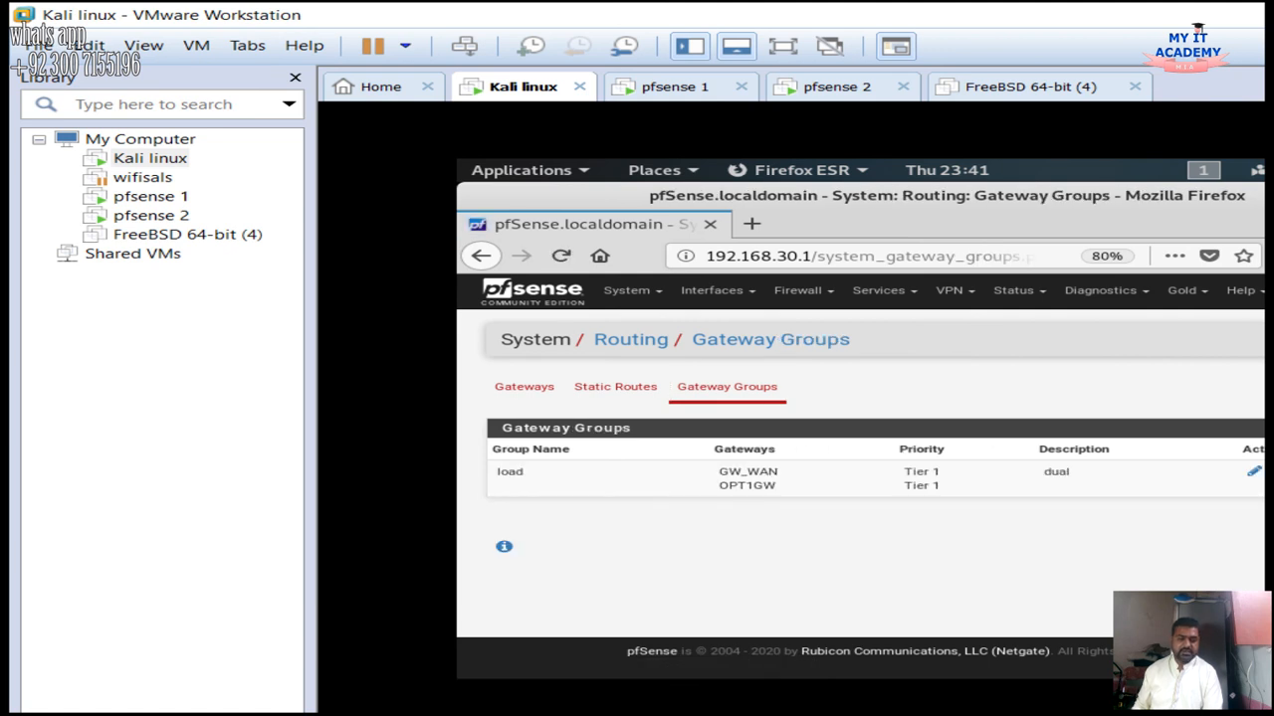
{"action": "left_click", "coordinate": [1253, 472]}
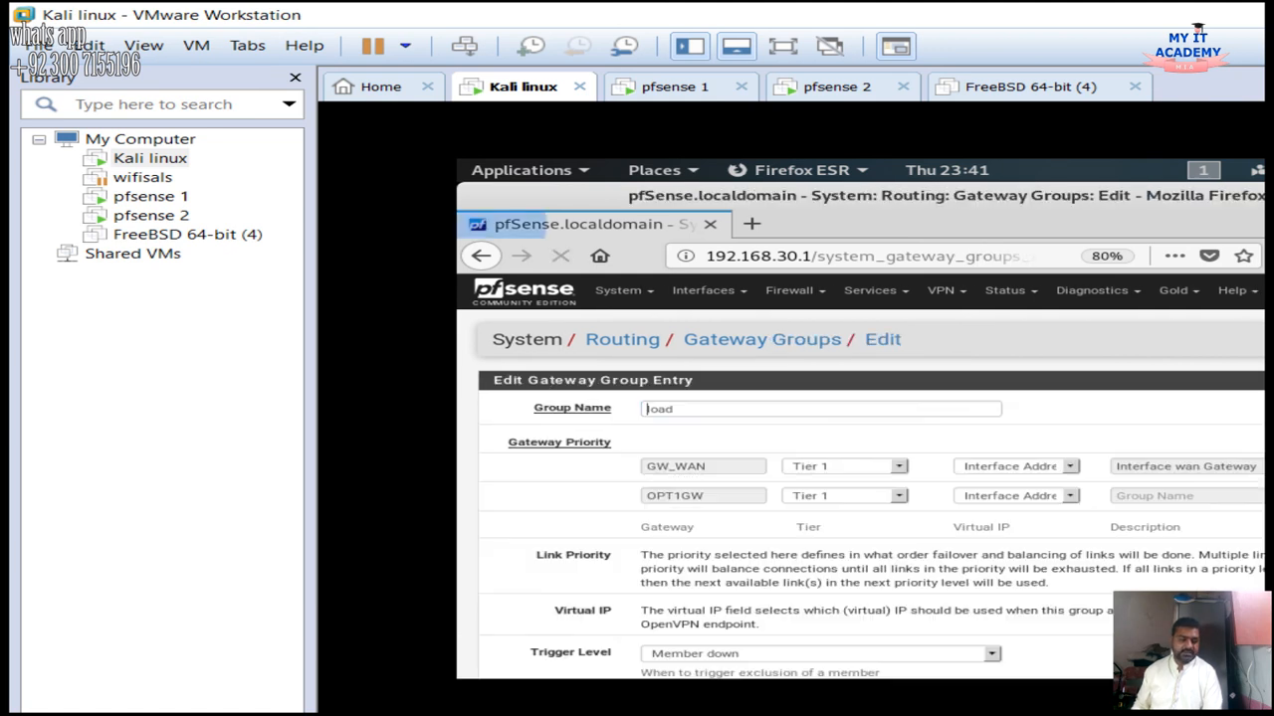
{"action": "scroll", "coordinate": [861, 464], "scroll_direction": "down", "scroll_amount": 2}
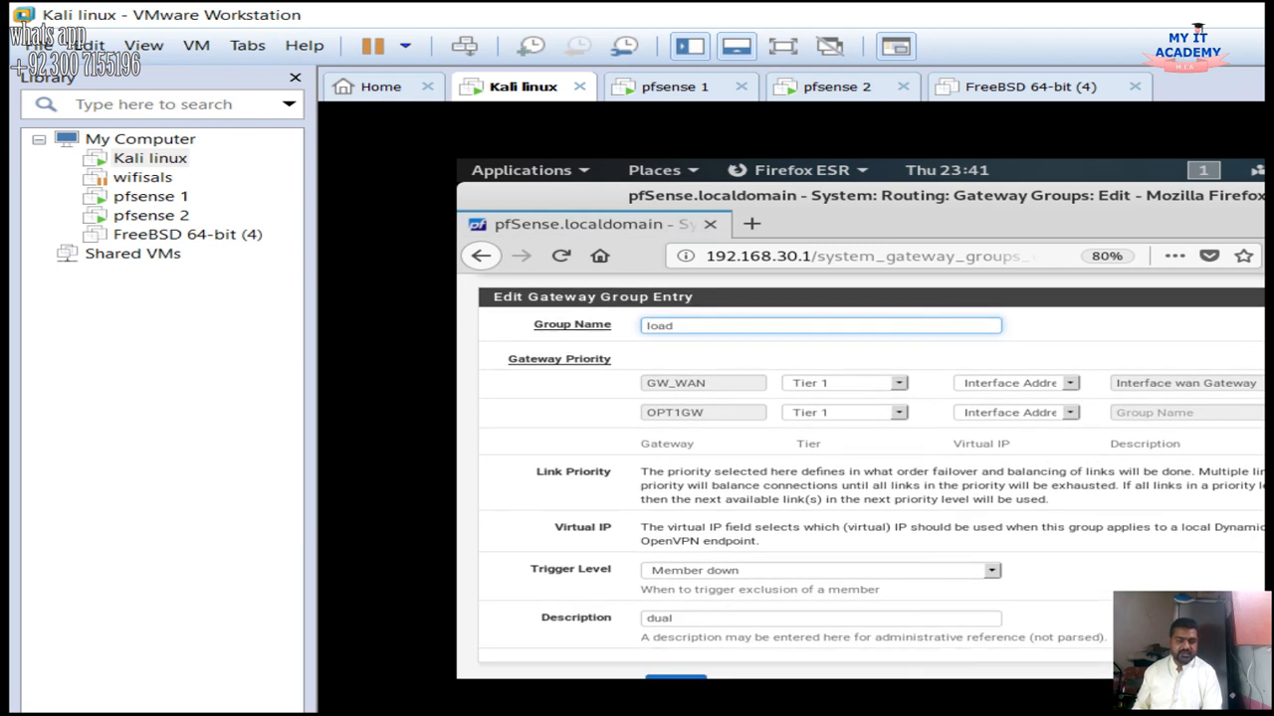
{"action": "scroll", "coordinate": [860, 477], "scroll_direction": "down", "scroll_amount": 2}
{"action": "scroll", "coordinate": [860, 477], "scroll_direction": "up", "scroll_amount": 3}
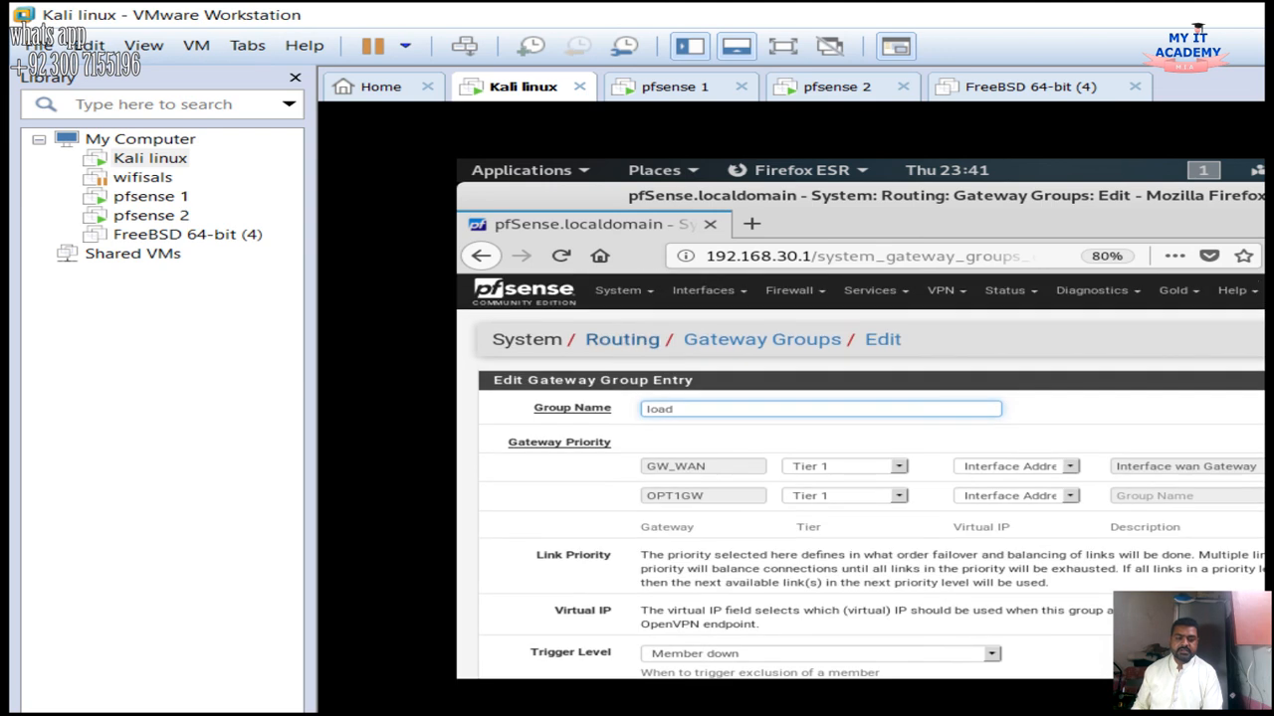
Return to the pfSense dashboard and open the firewall rules of the LAN interface
{"action": "left_click", "coordinate": [523, 290]}
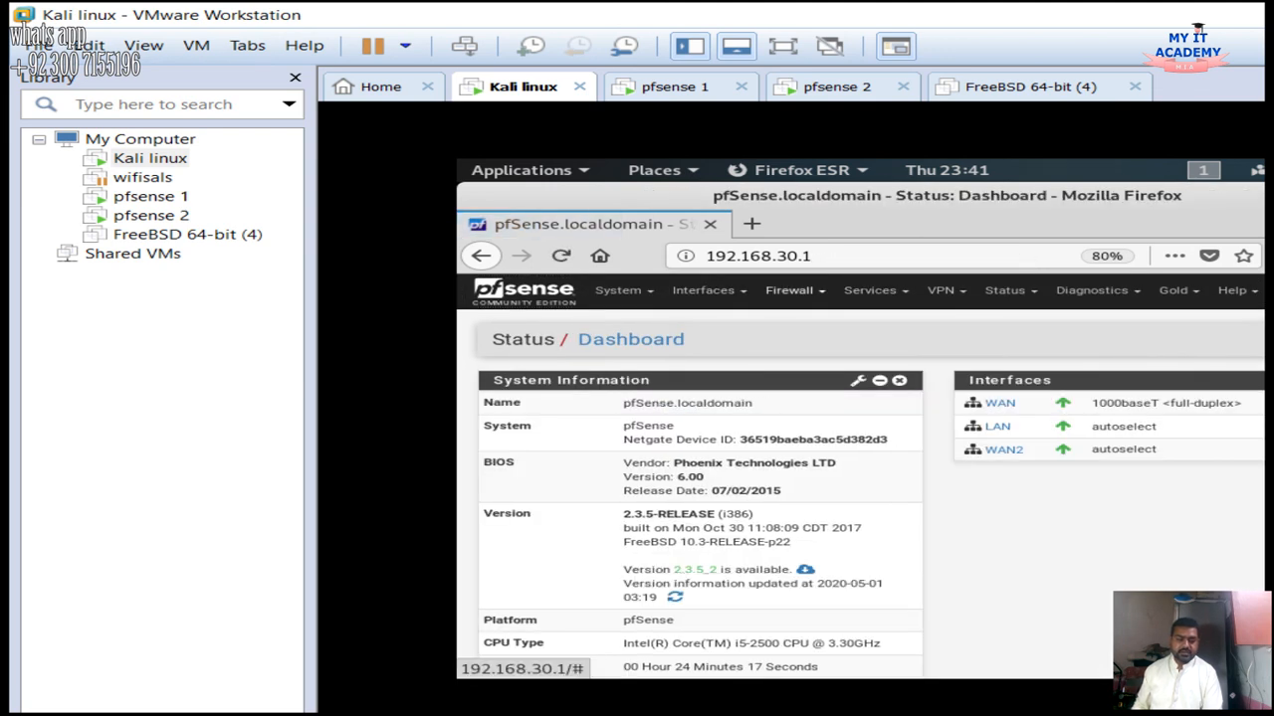
{"action": "left_click", "coordinate": [709, 290]}
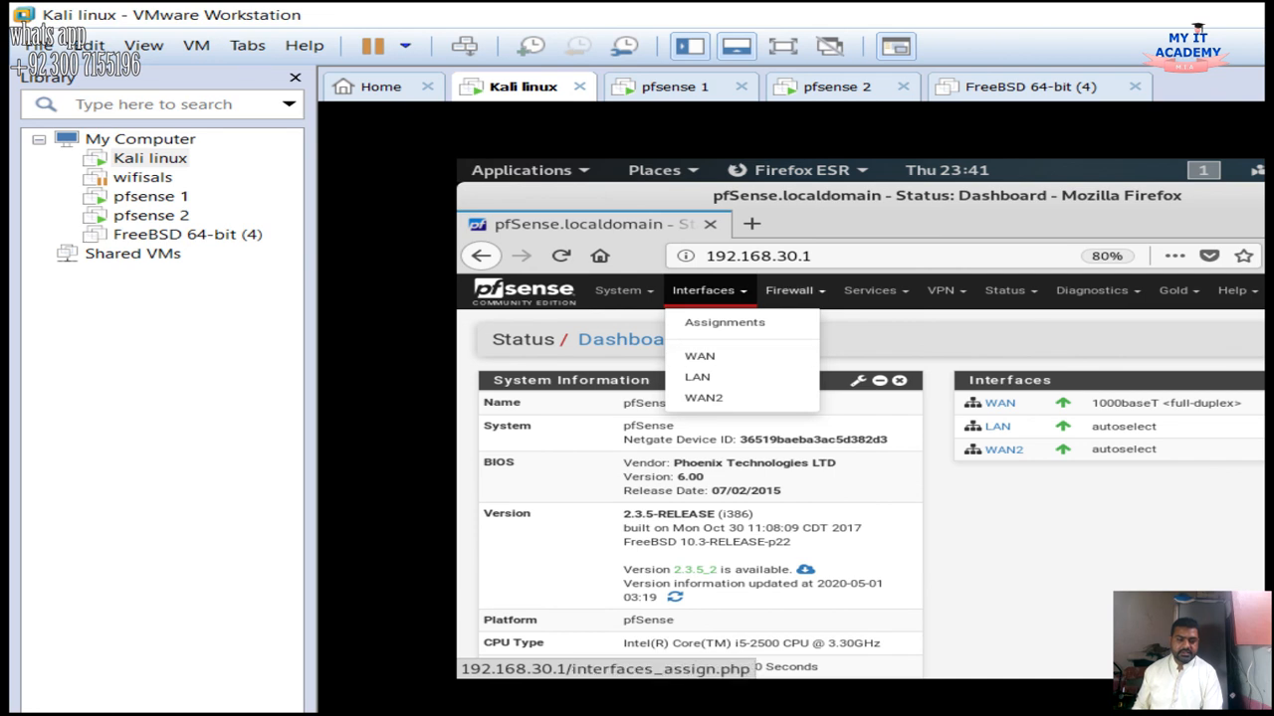
{"action": "left_click", "coordinate": [789, 290]}
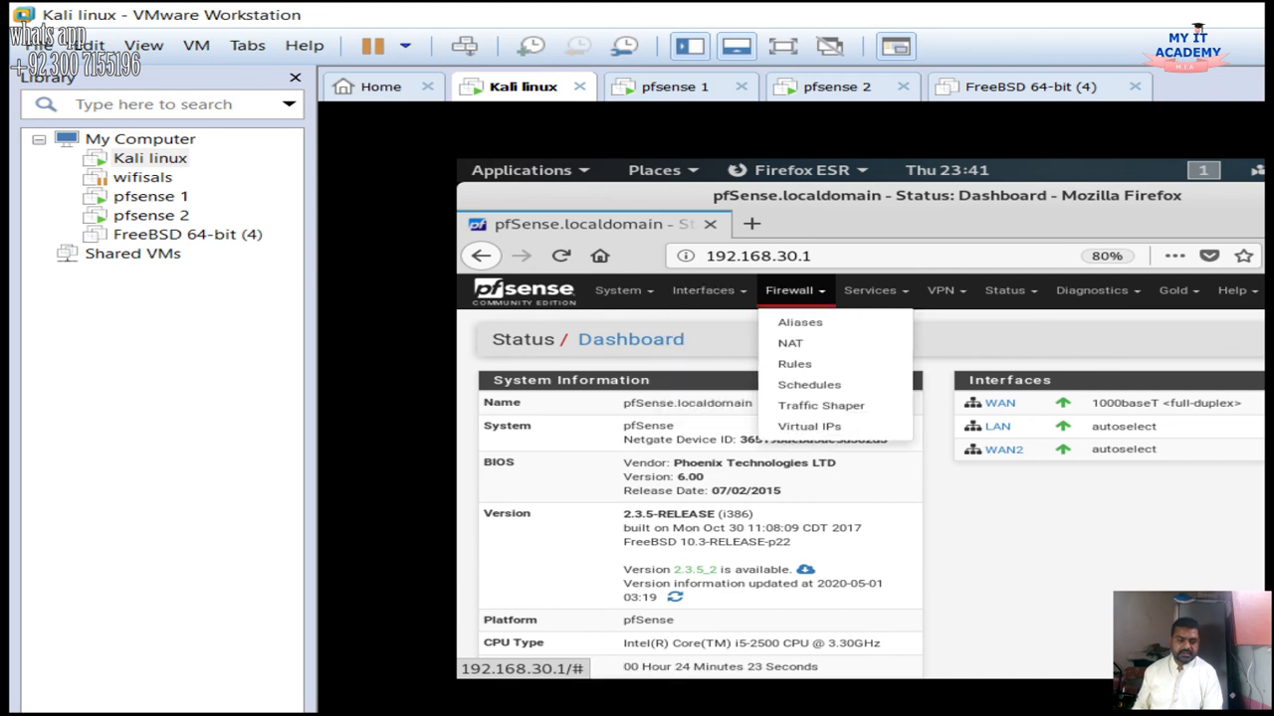
{"action": "left_click", "coordinate": [786, 364]}
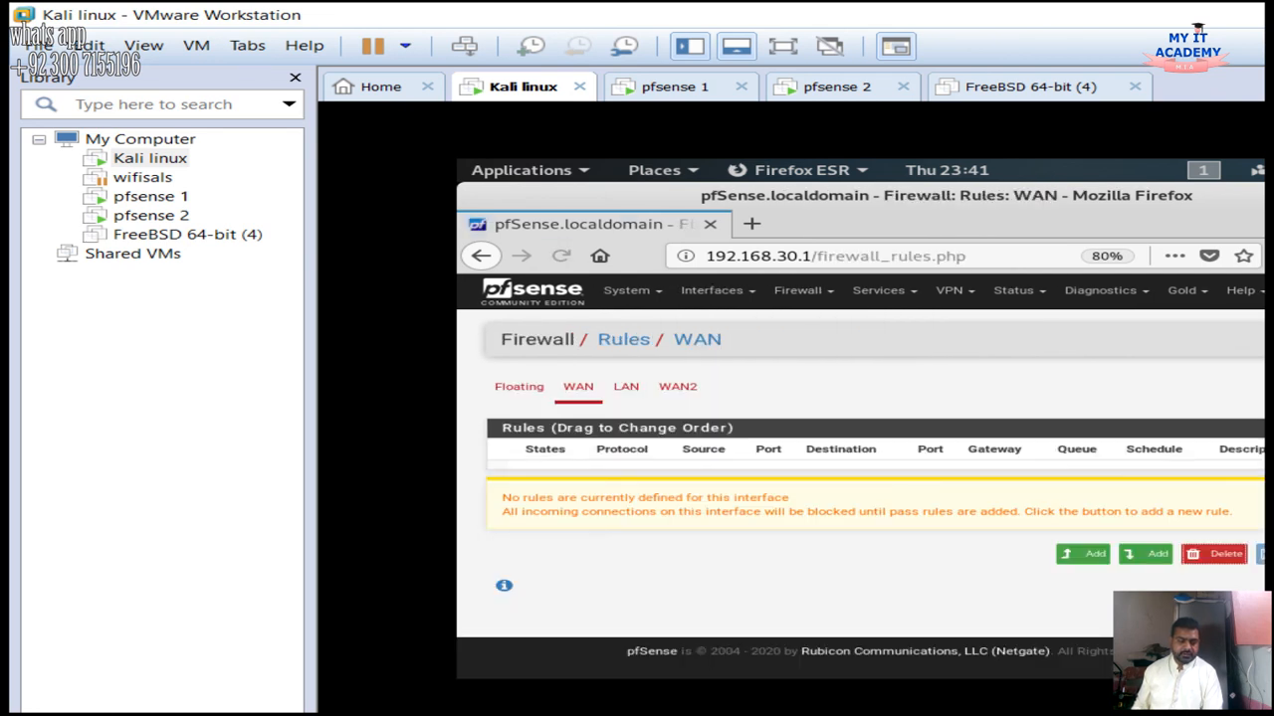
{"action": "left_click", "coordinate": [626, 386]}
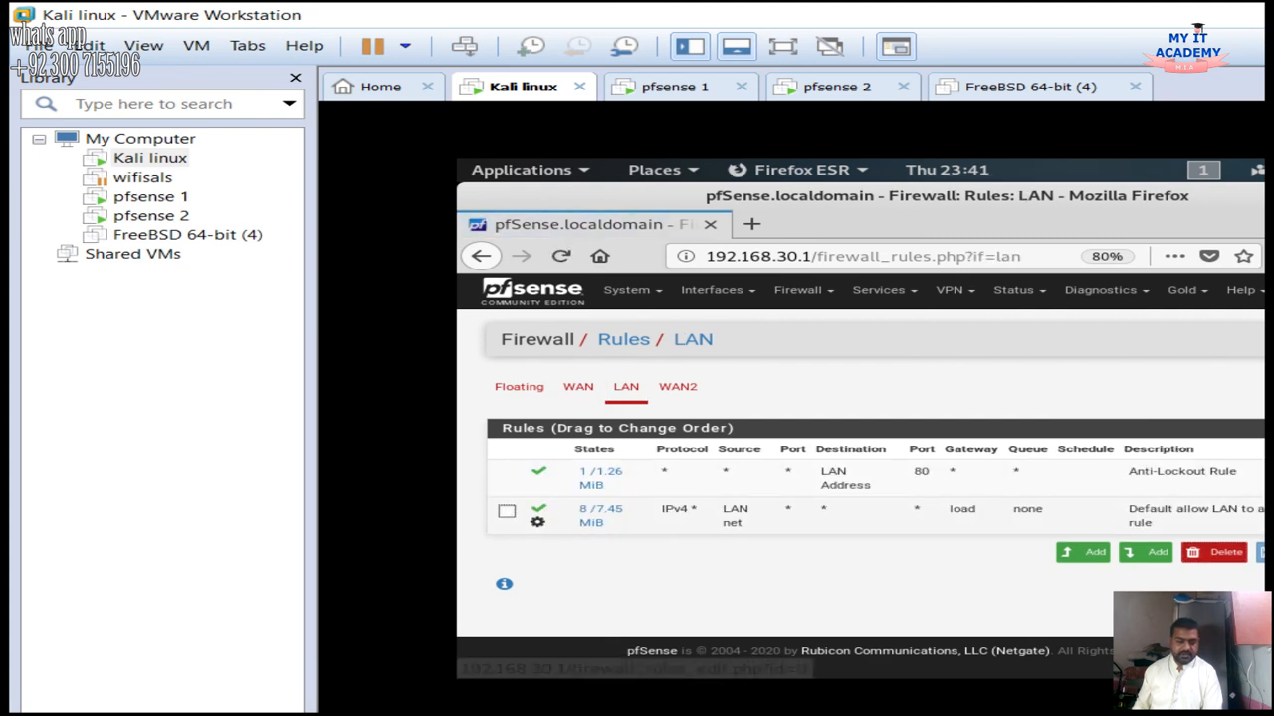
Open the default allow LAN to any rule for editing and examine the Gateway setting in its advanced options
{"action": "left_click", "coordinate": [1264, 511]}
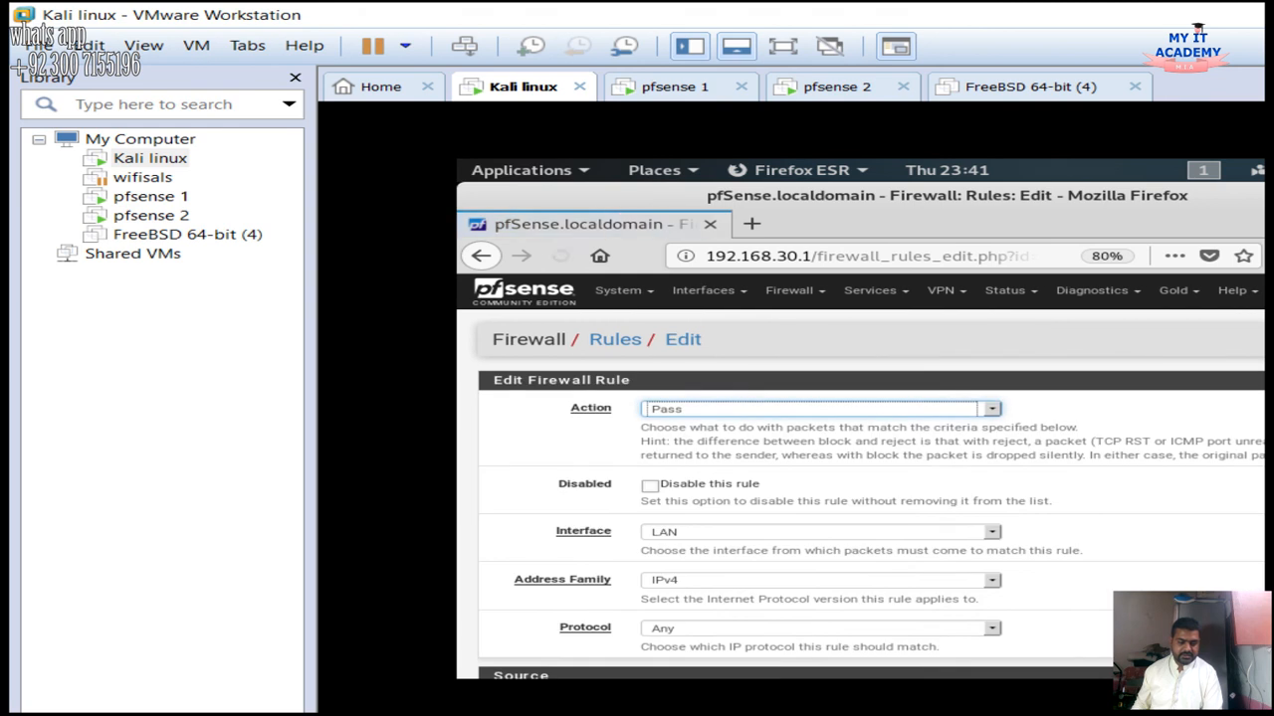
{"action": "scroll", "coordinate": [861, 478], "scroll_direction": "down", "scroll_amount": 6}
{"action": "scroll", "coordinate": [861, 478], "scroll_direction": "down", "scroll_amount": 10}
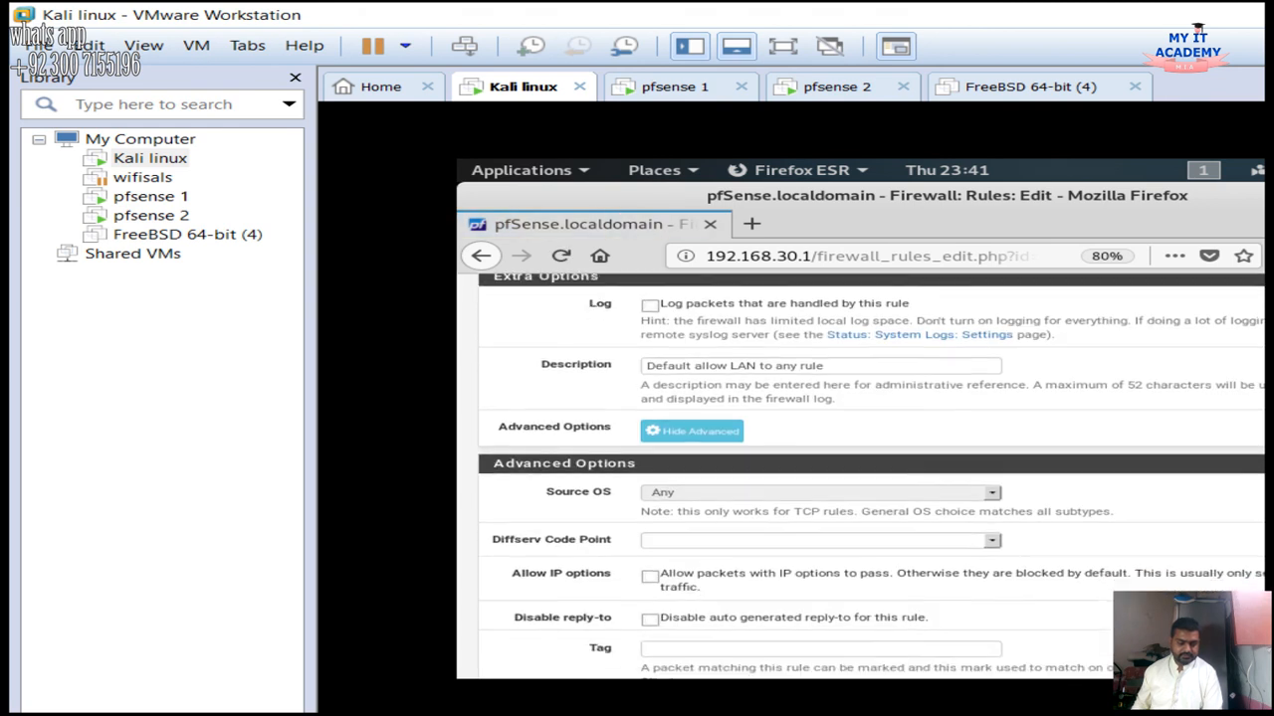
{"action": "scroll", "coordinate": [861, 478], "scroll_direction": "down", "scroll_amount": 8}
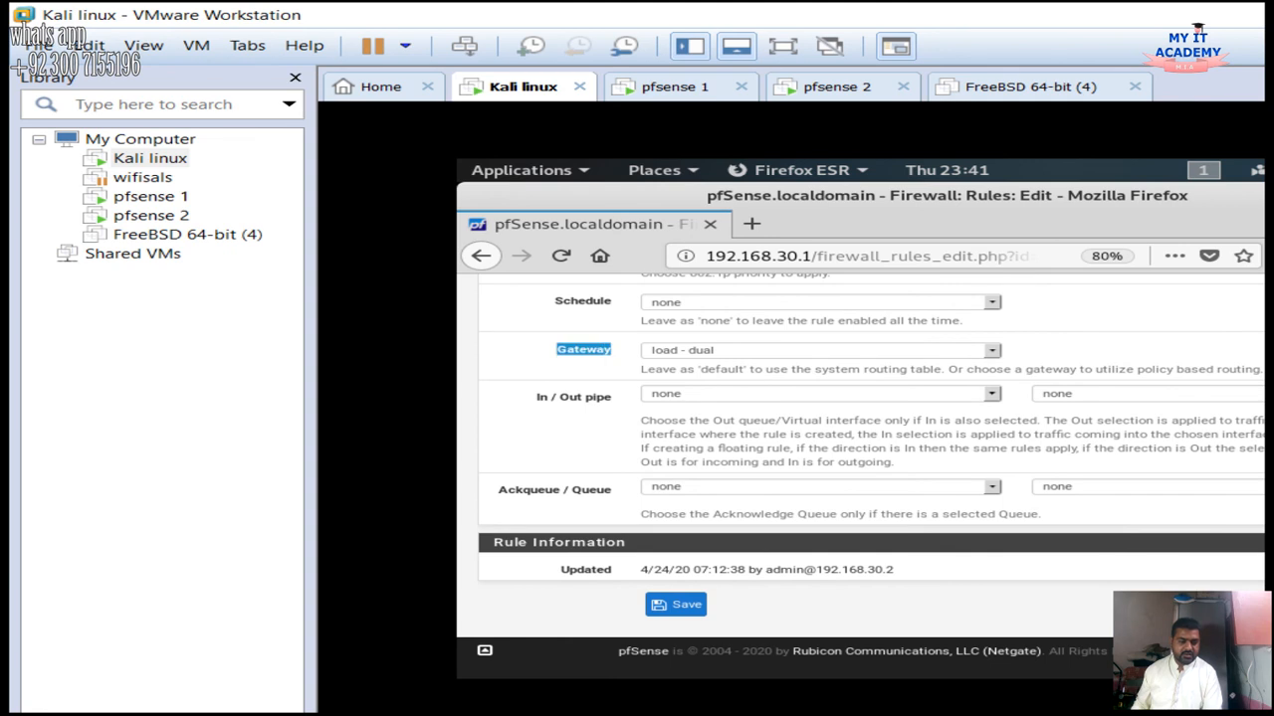
{"action": "left_click", "coordinate": [820, 350]}
{"action": "left_click", "coordinate": [820, 350]}
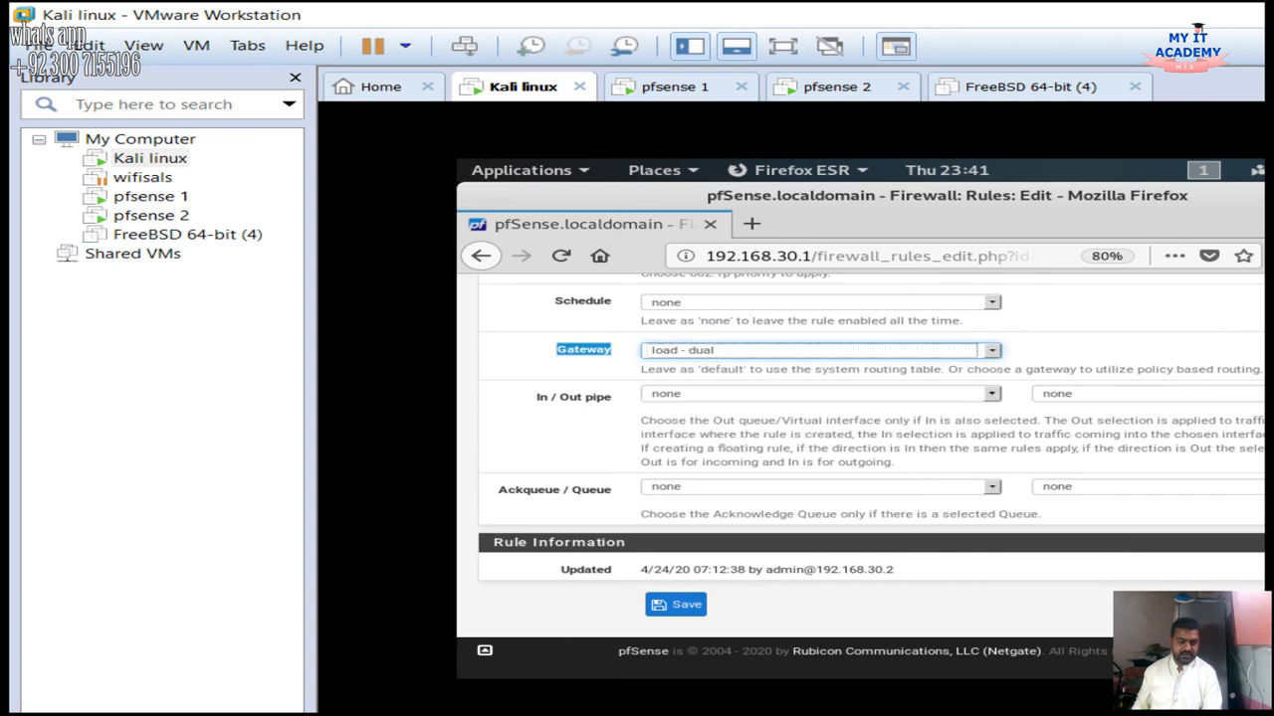
{"action": "scroll", "coordinate": [861, 478], "scroll_direction": "up", "scroll_amount": 3}
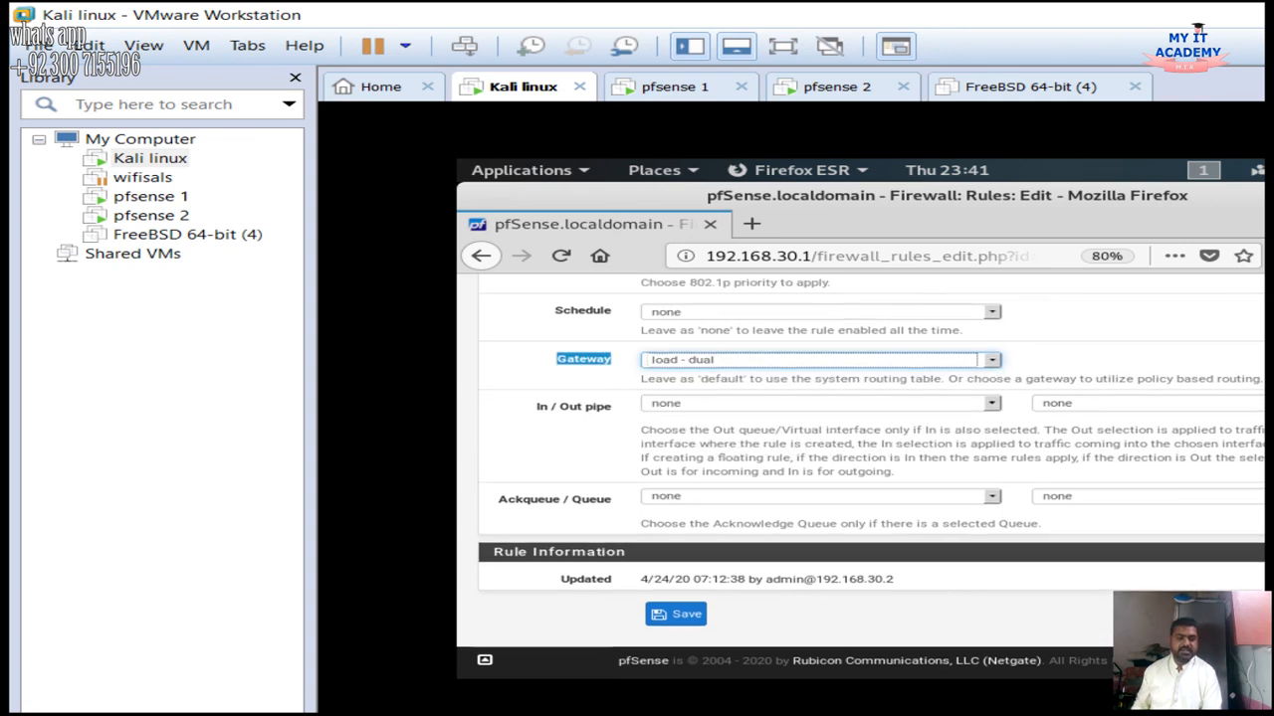
{"action": "scroll", "coordinate": [861, 478], "scroll_direction": "down", "scroll_amount": 3}
{"action": "scroll", "coordinate": [861, 478], "scroll_direction": "up", "scroll_amount": 5}
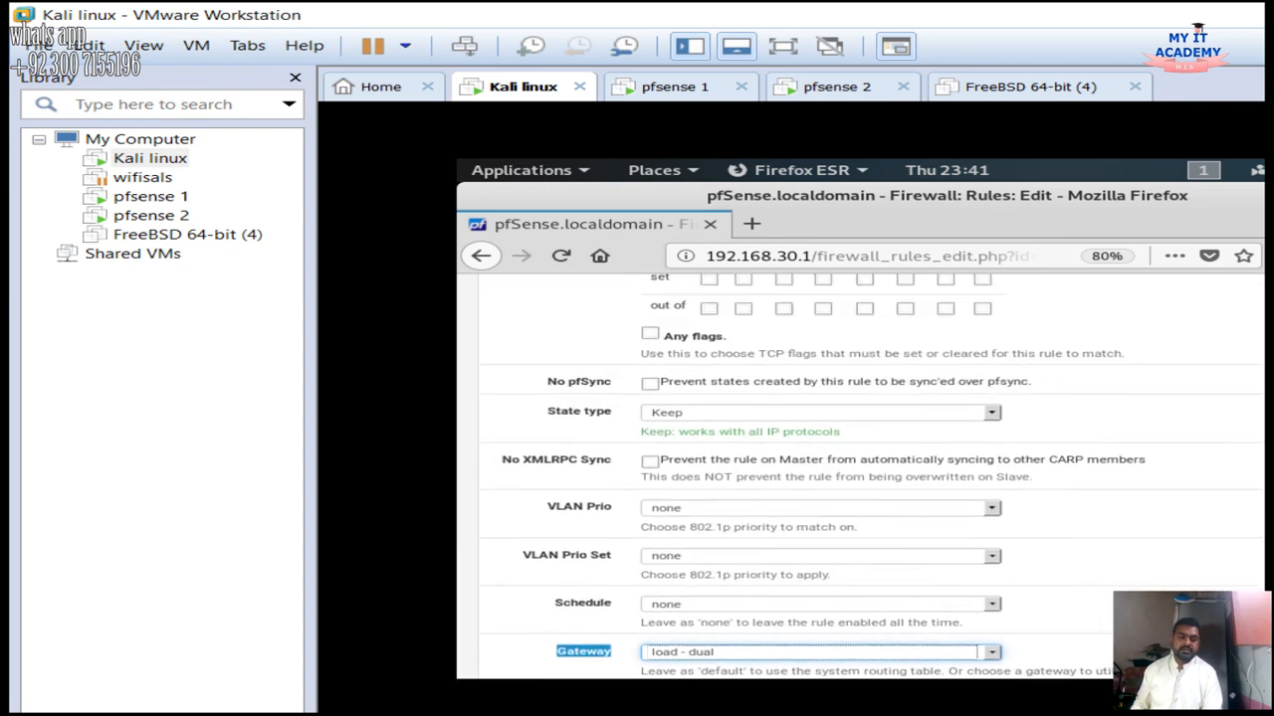
Open the speedtest.net website in a new browser tab
{"action": "key", "text": "ctrl+t"}
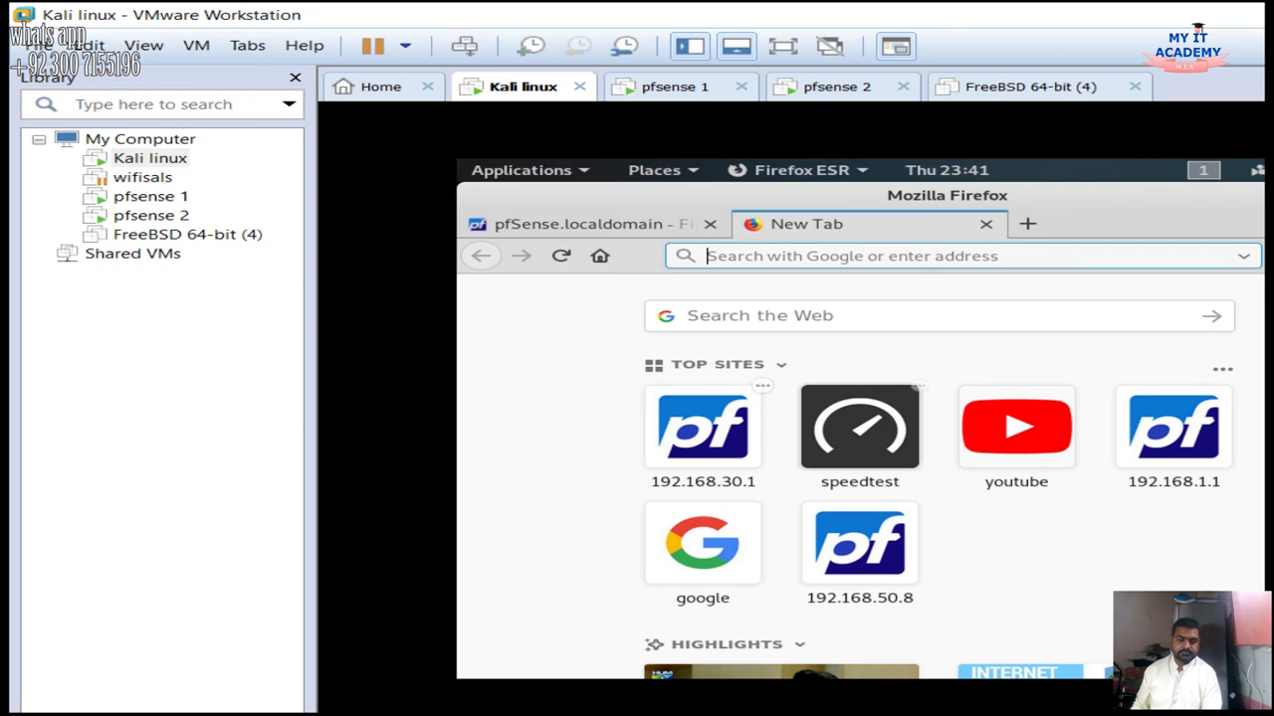
{"action": "left_click", "coordinate": [860, 426]}
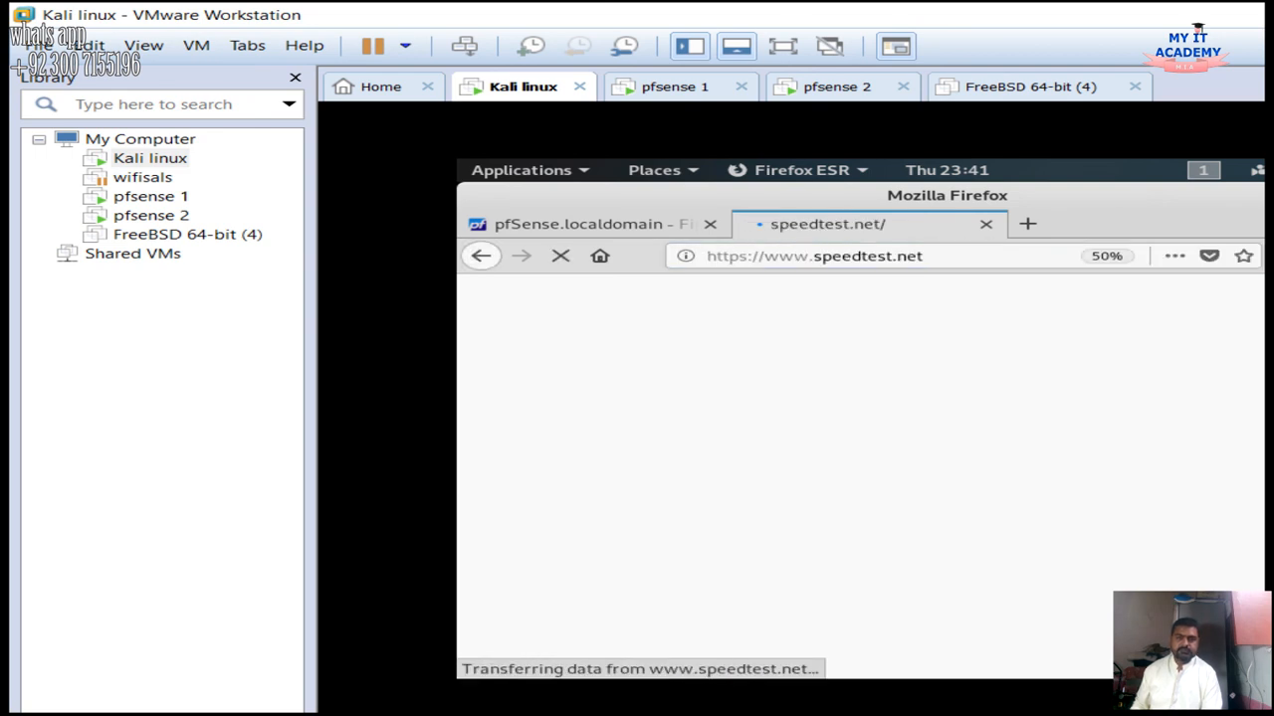